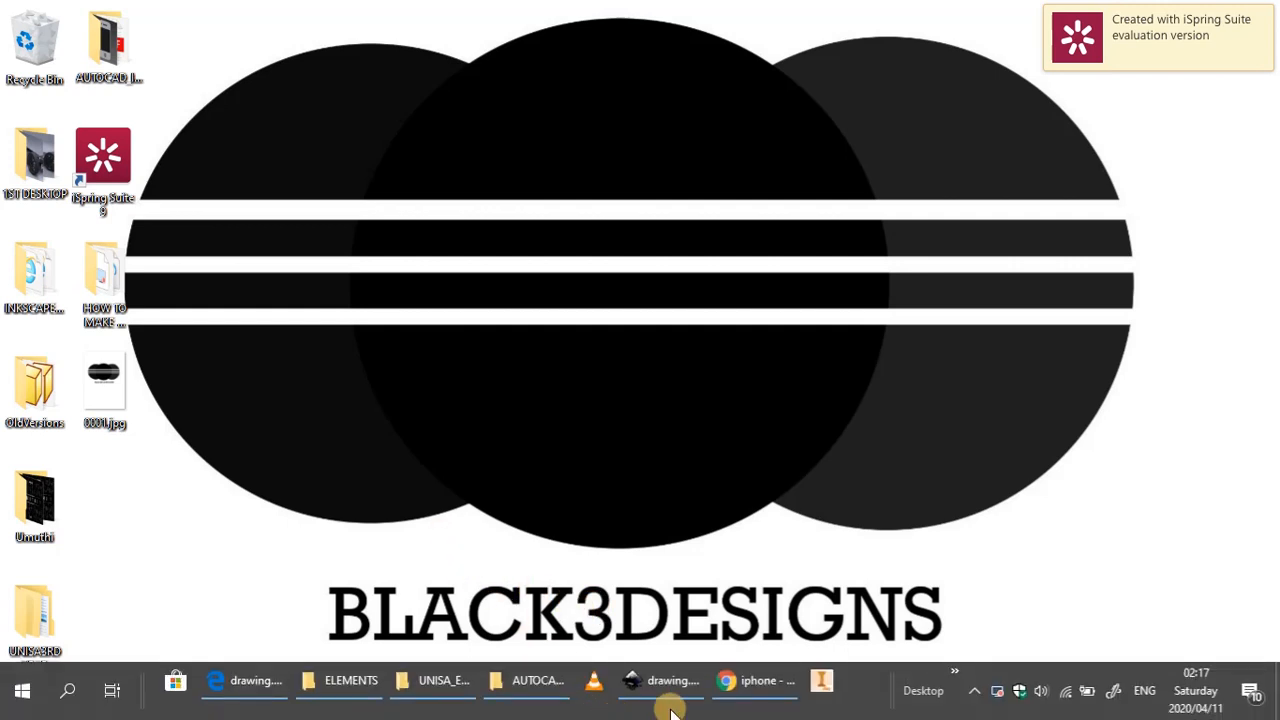
Launch Autodesk Inventor and create a new part from the metric Standard (mm).ipt template, accepting the style conflict notice
double_click(822, 686)
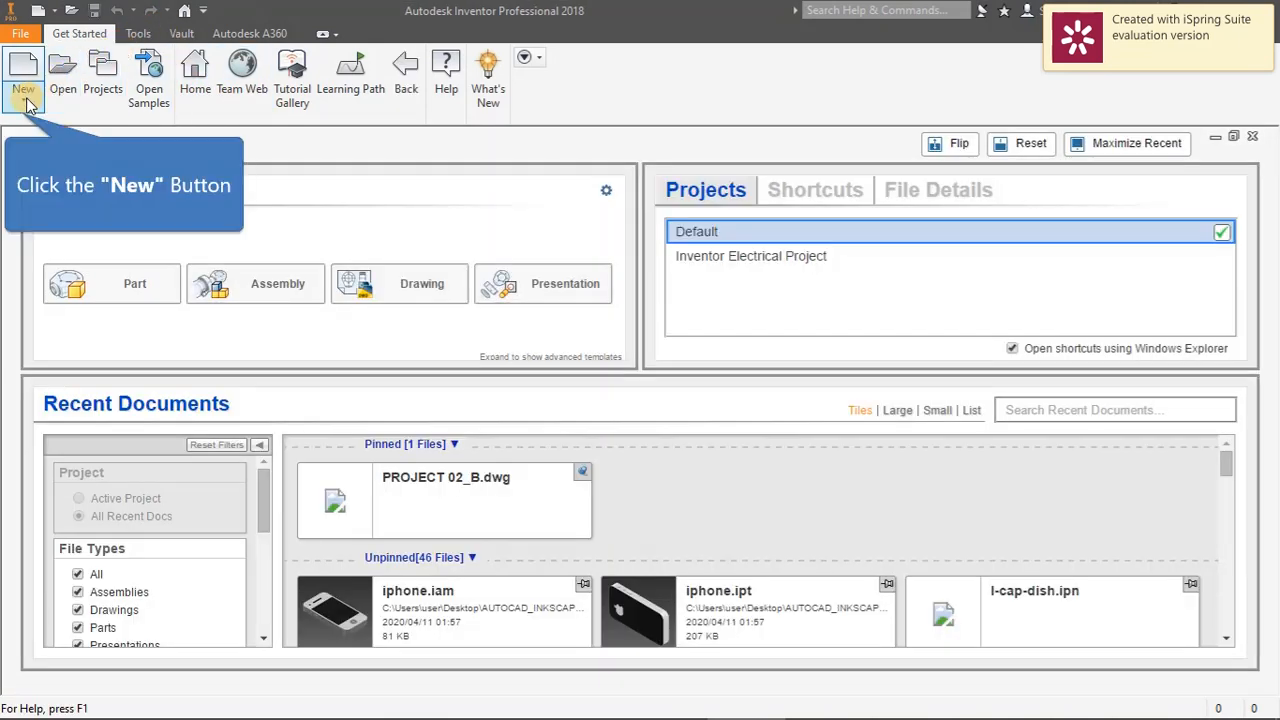
left_click(25, 98)
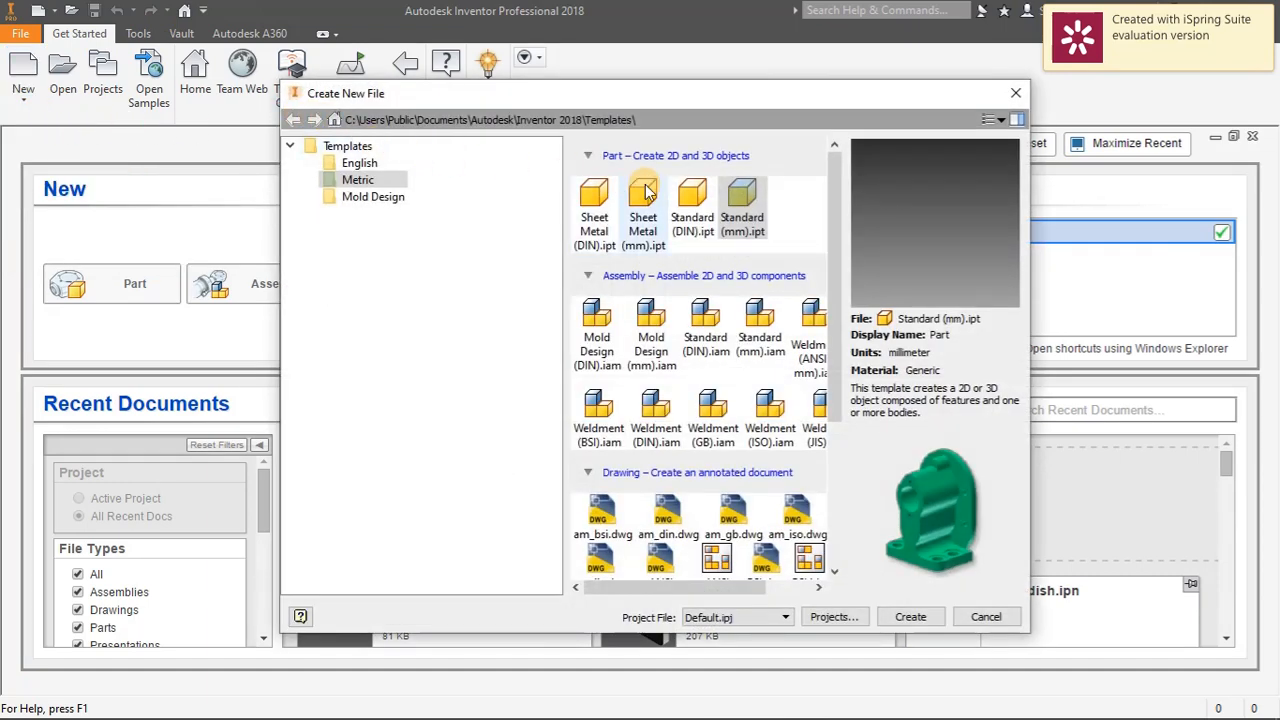
left_click(752, 214)
left_click(906, 618)
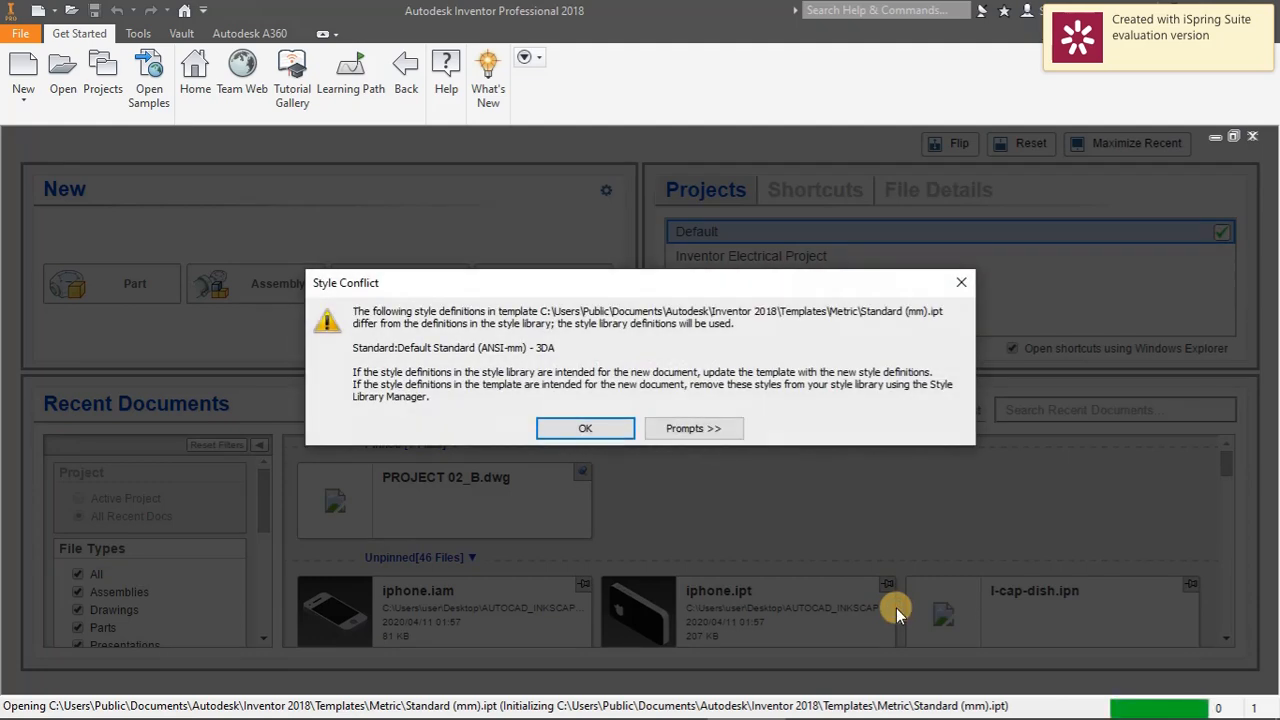
left_click(580, 425)
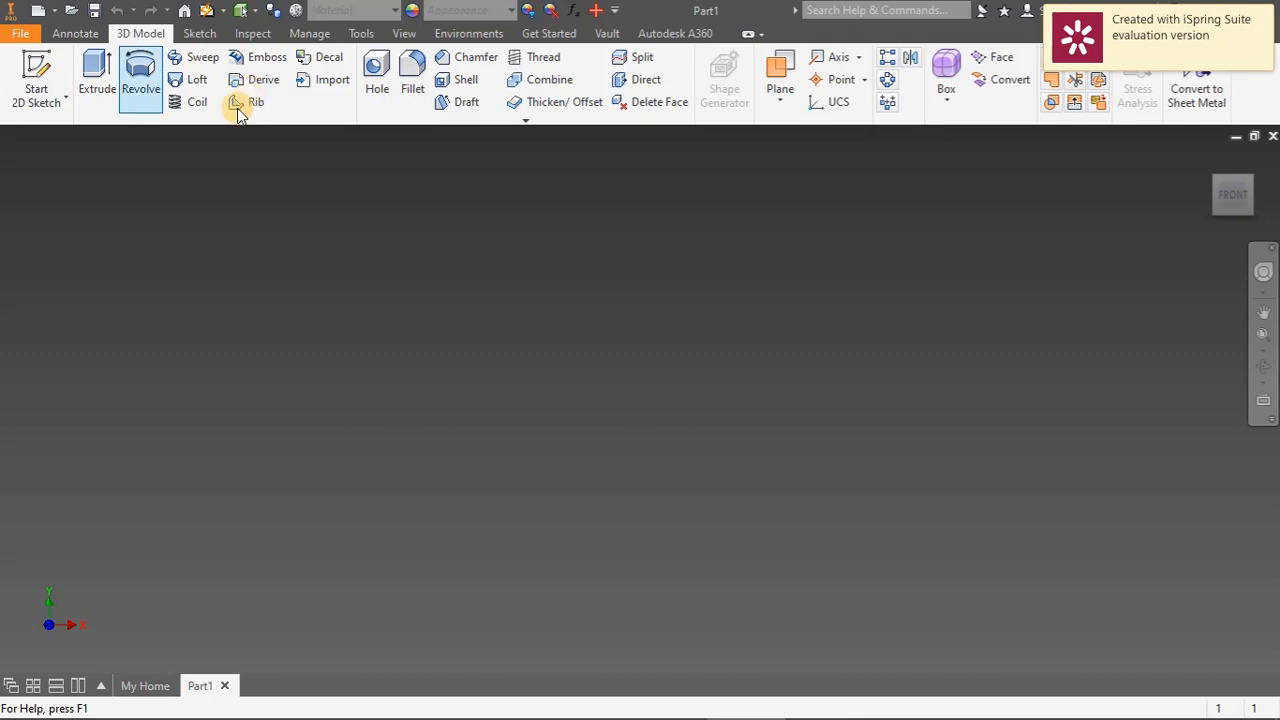
Start a 2D sketch on the YZ origin plane with the three-point Rectangle tool, placing the first corner at the origin
left_click(201, 34)
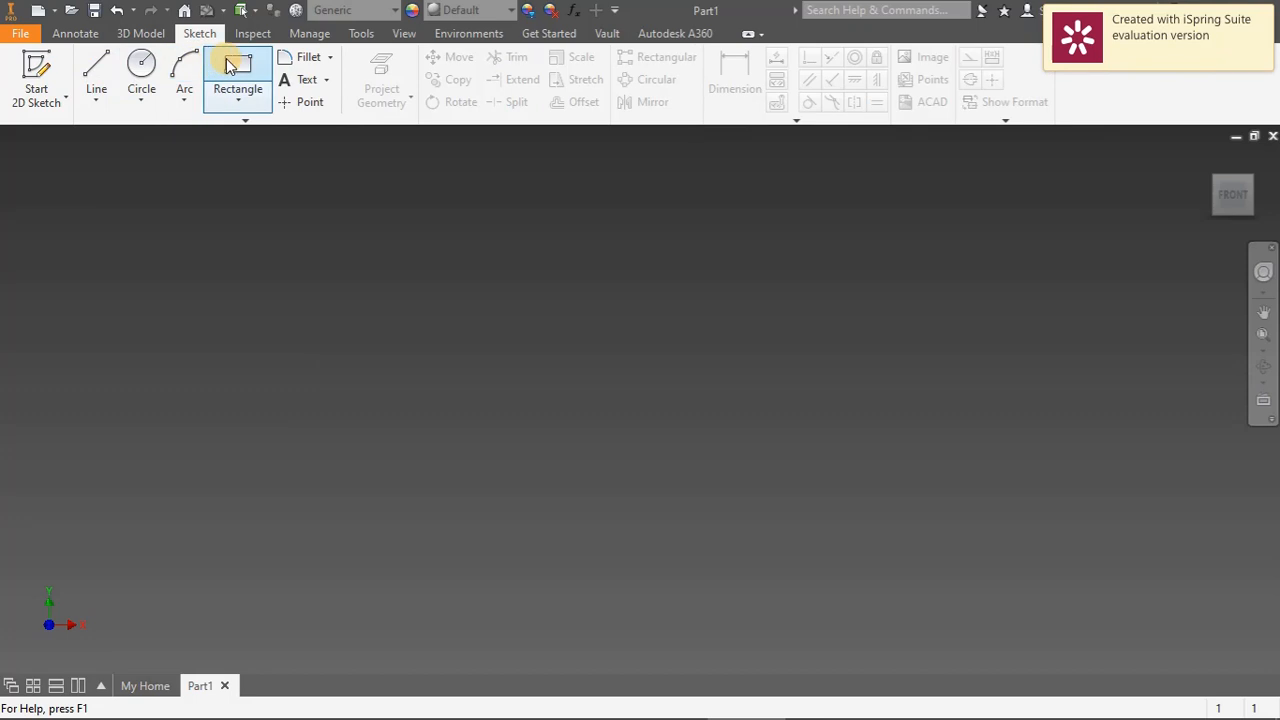
left_click(236, 94)
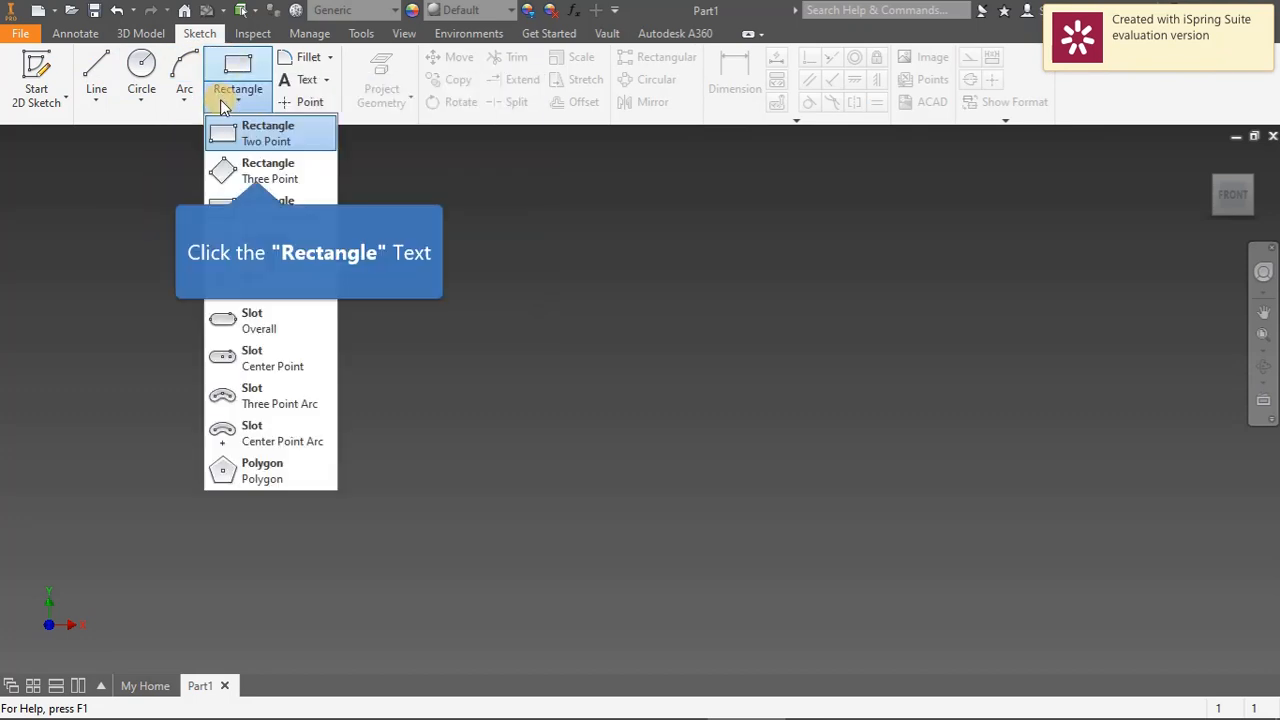
left_click(253, 167)
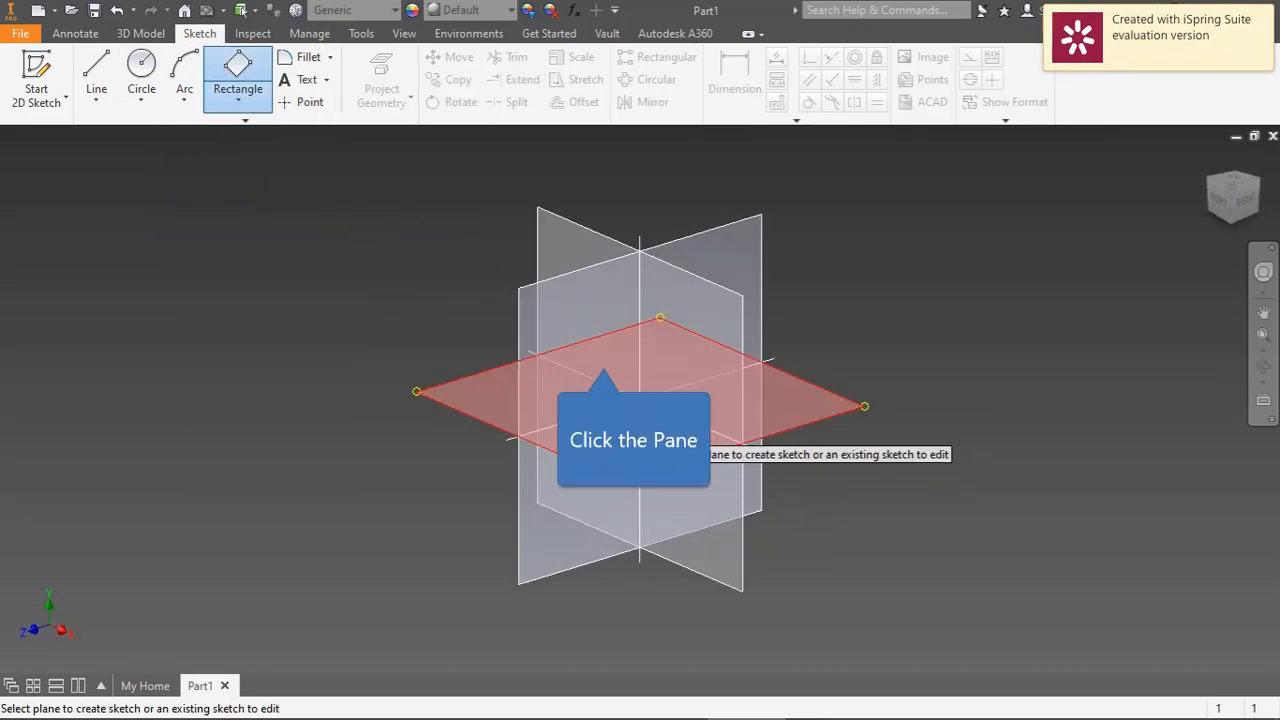
left_click(603, 356)
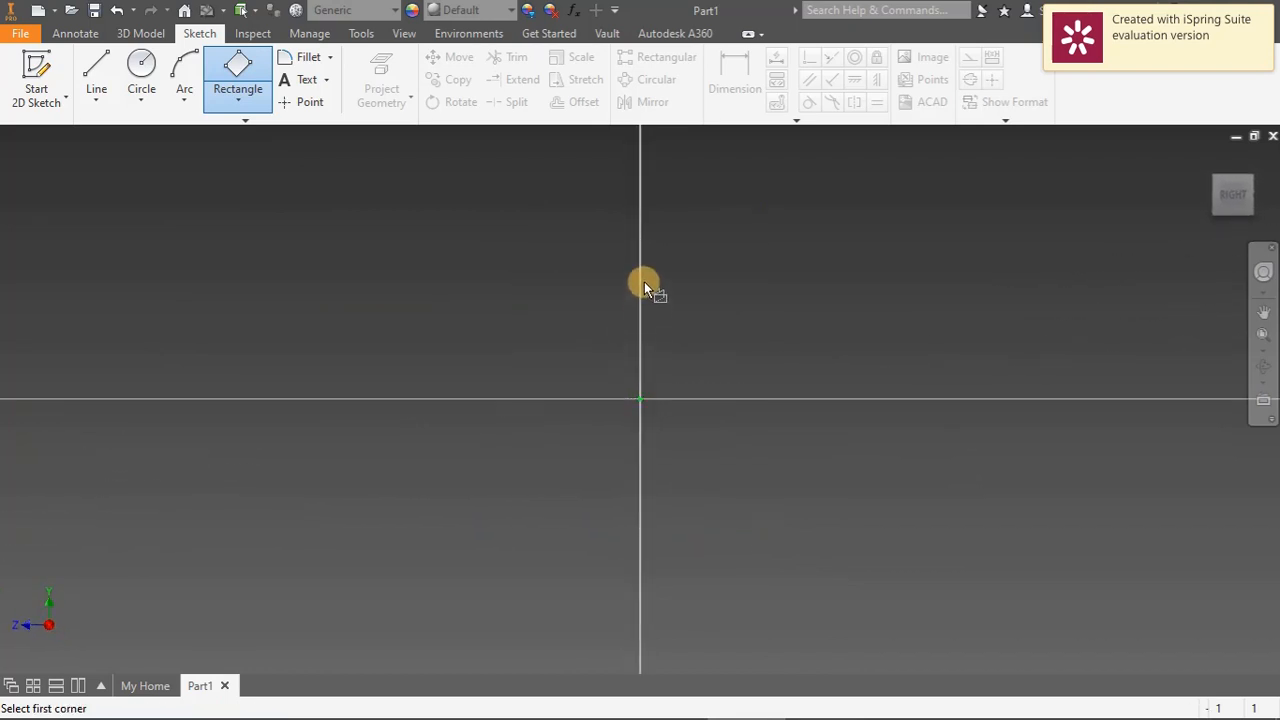
left_click(640, 400)
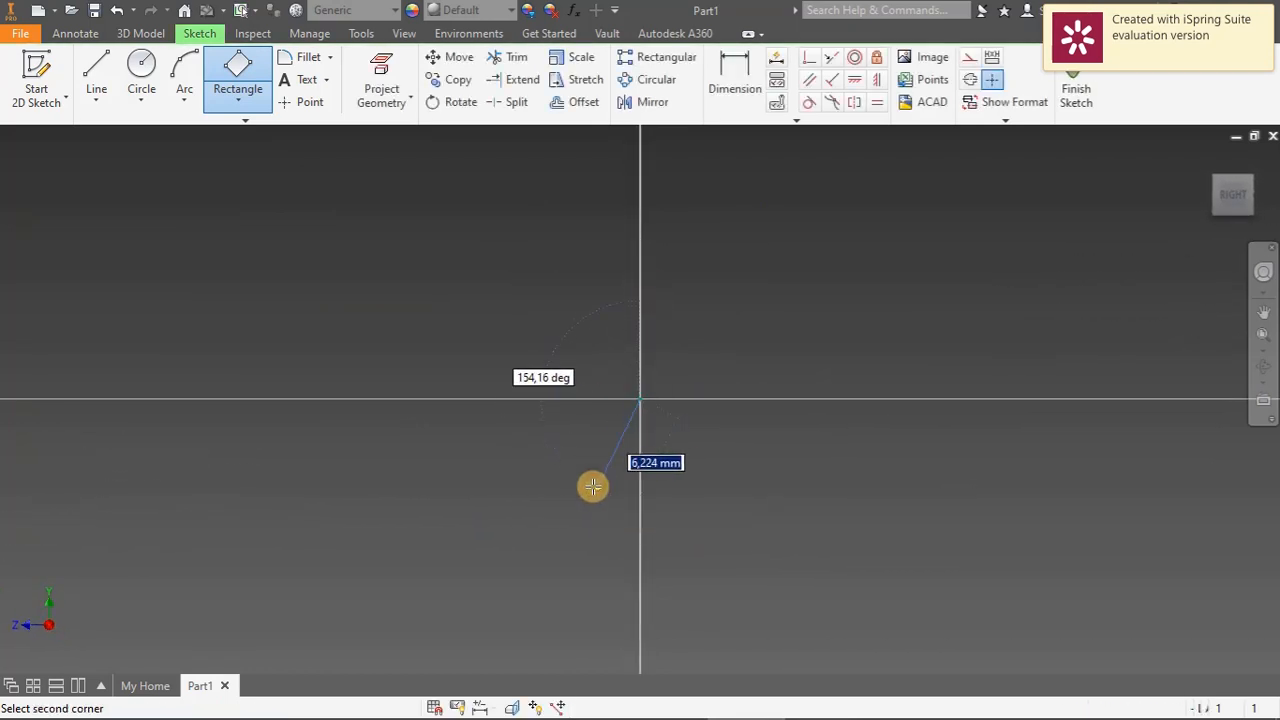
Switch to the two-point Rectangle and draw a rectangle from the origin, 100 mm wide and 50 mm high
left_click(243, 100)
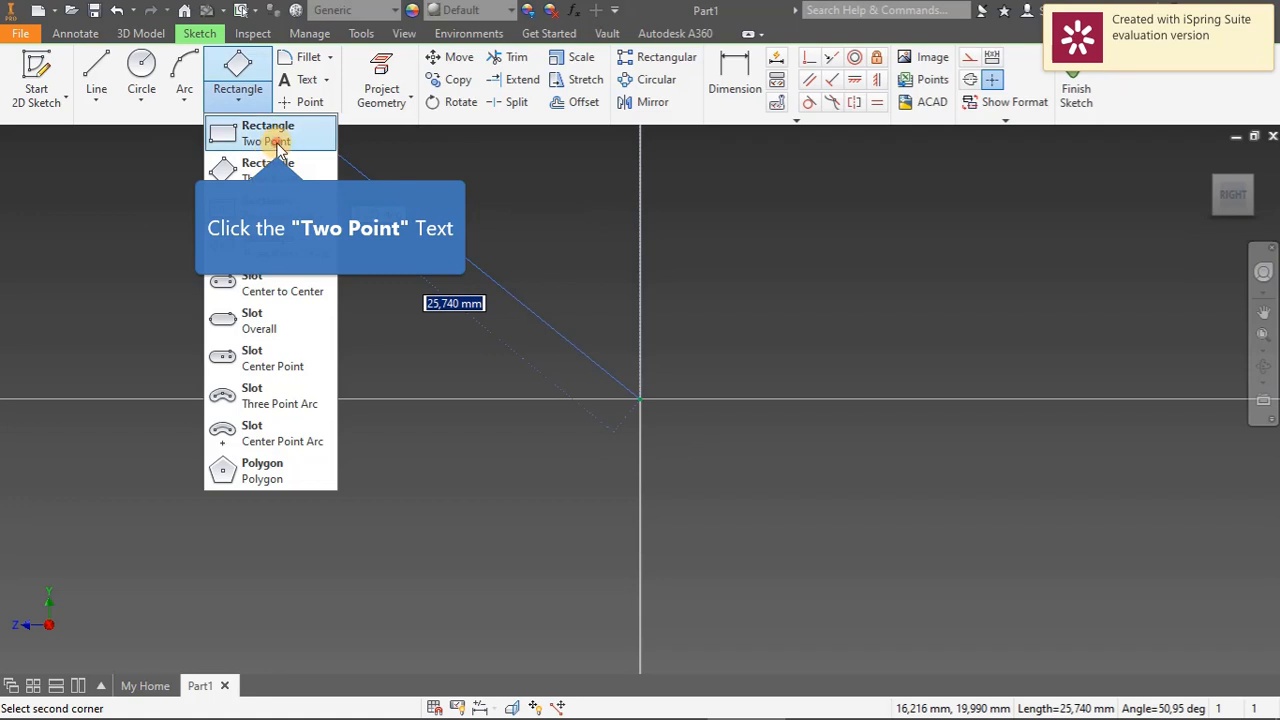
left_click(278, 143)
left_click(640, 401)
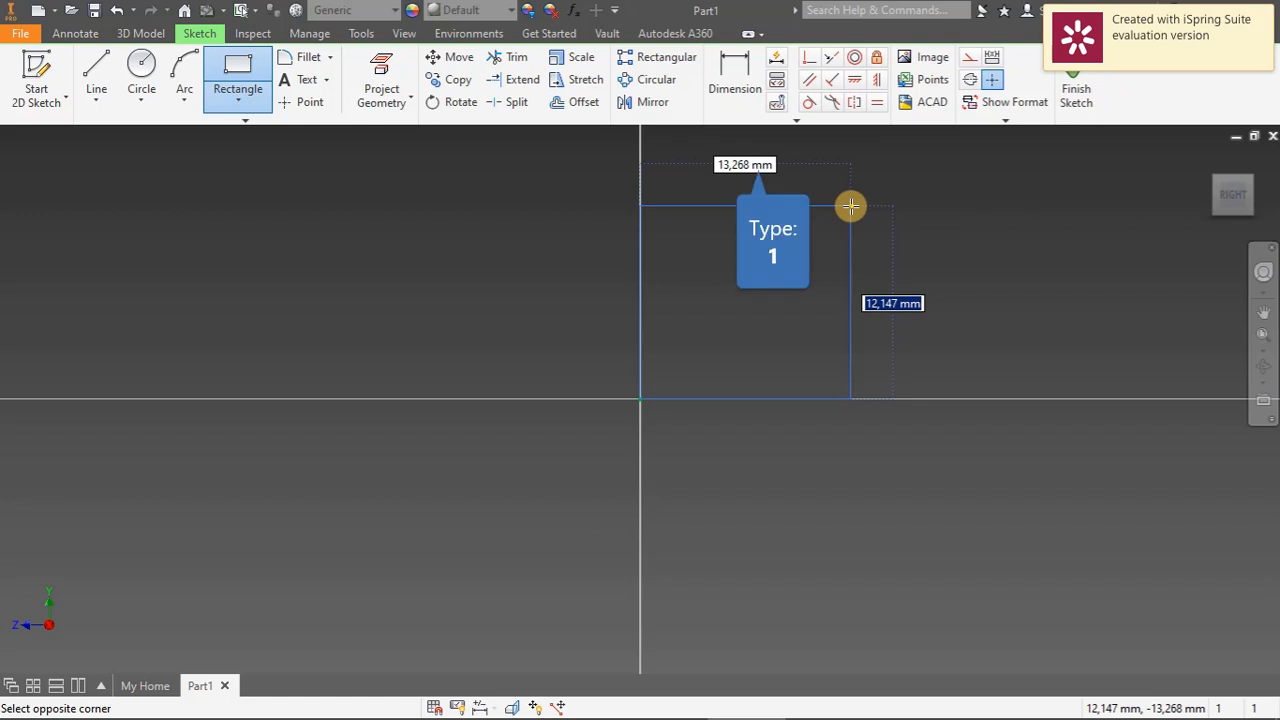
type("1")
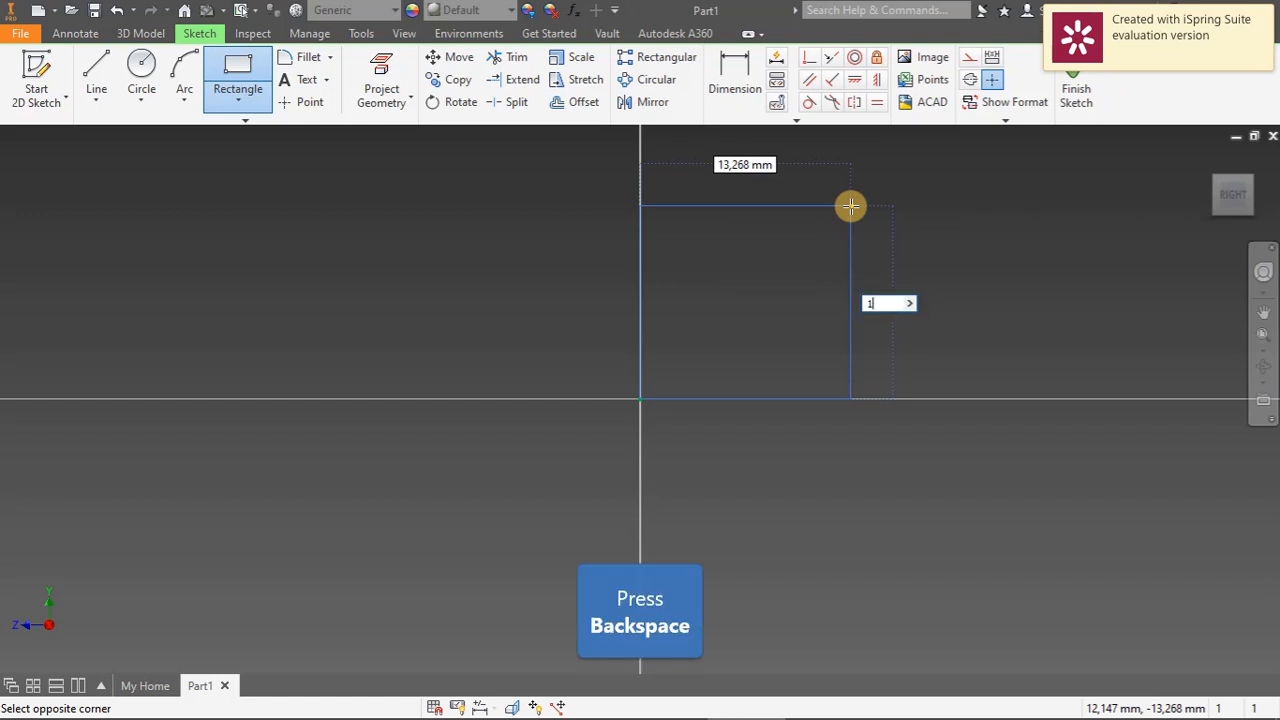
key("BackSpace")
type("5")
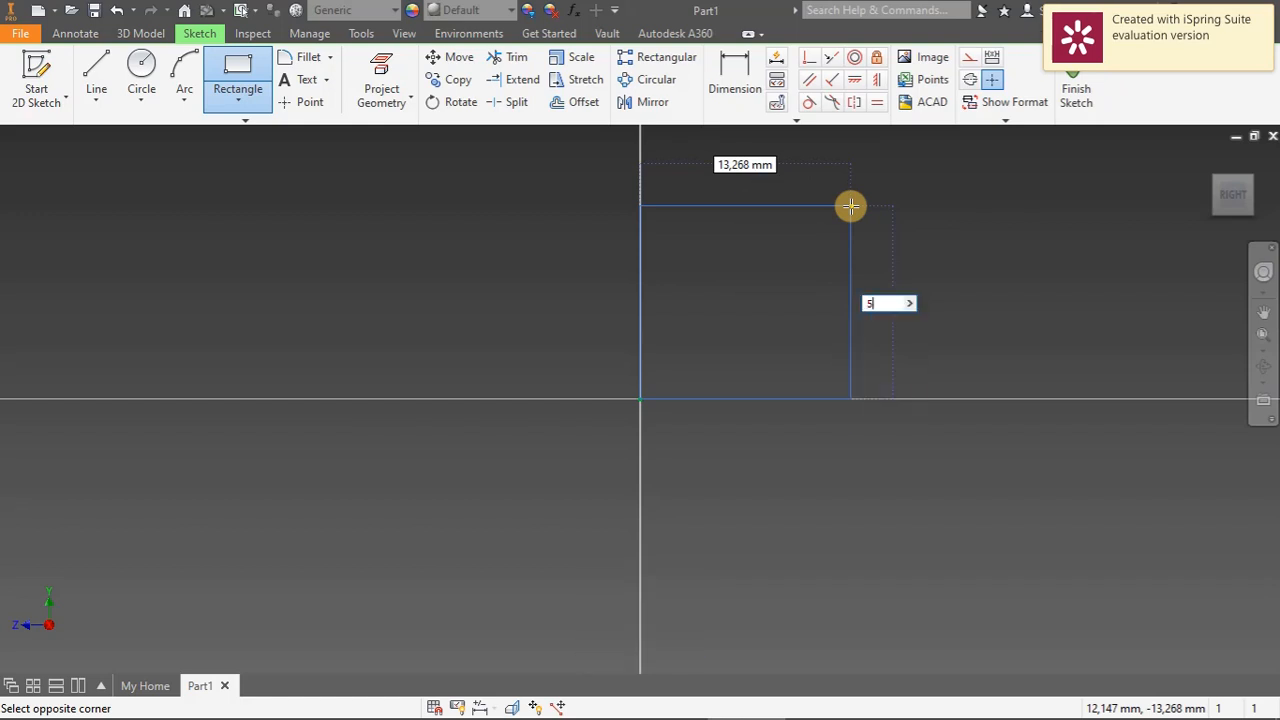
type("0")
key("Tab")
type("1")
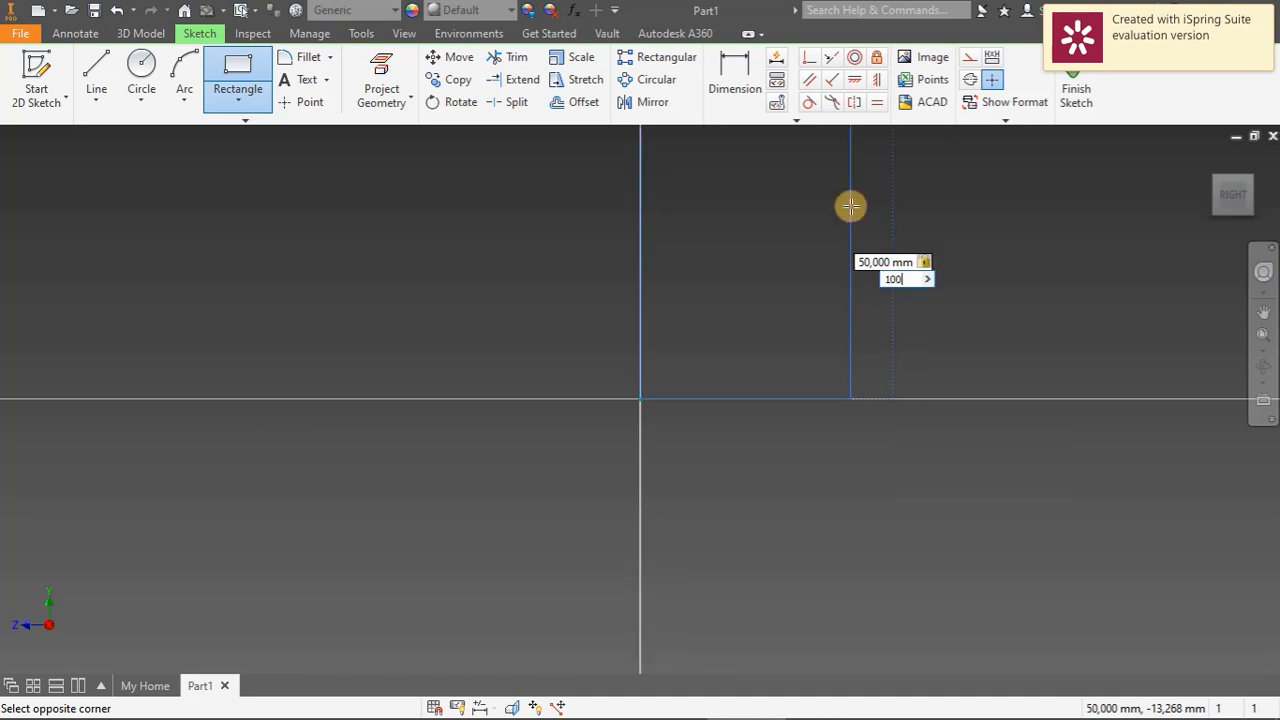
key("Return")
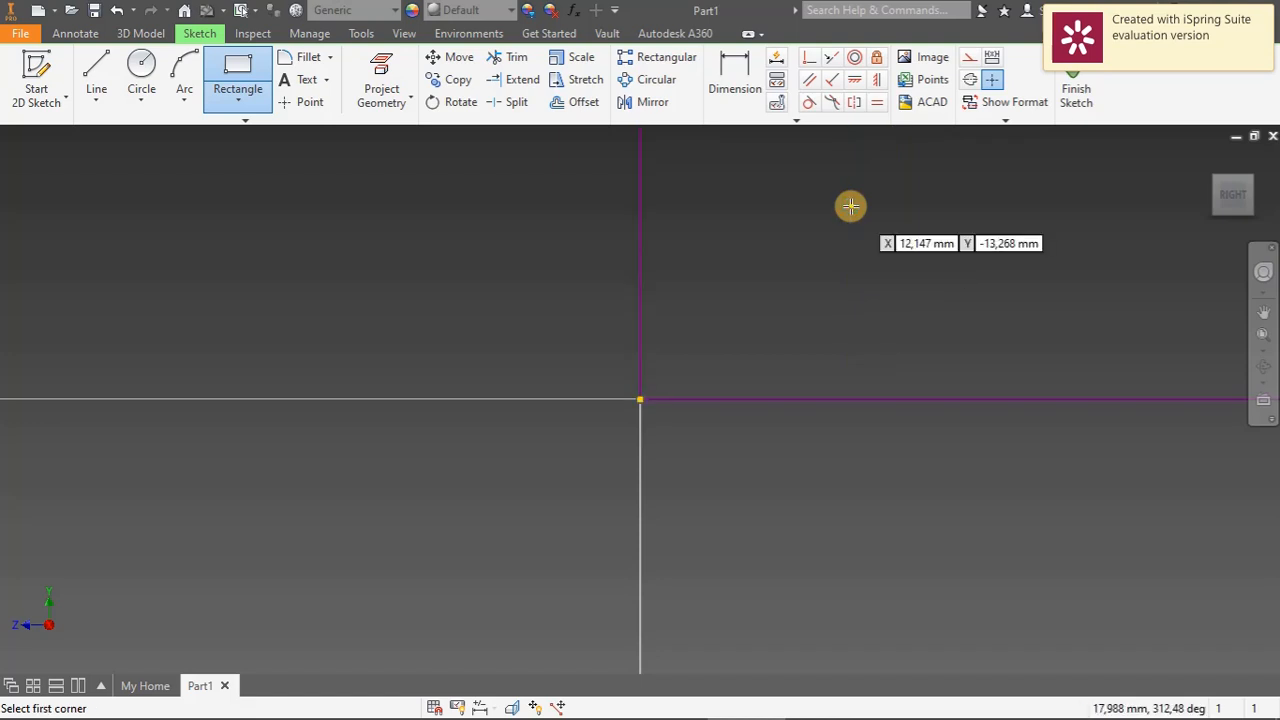
Extrude the rectangle profile by a distance of 10 mm in Direction 1 as a solid
scroll(760, 285, "up", 5)
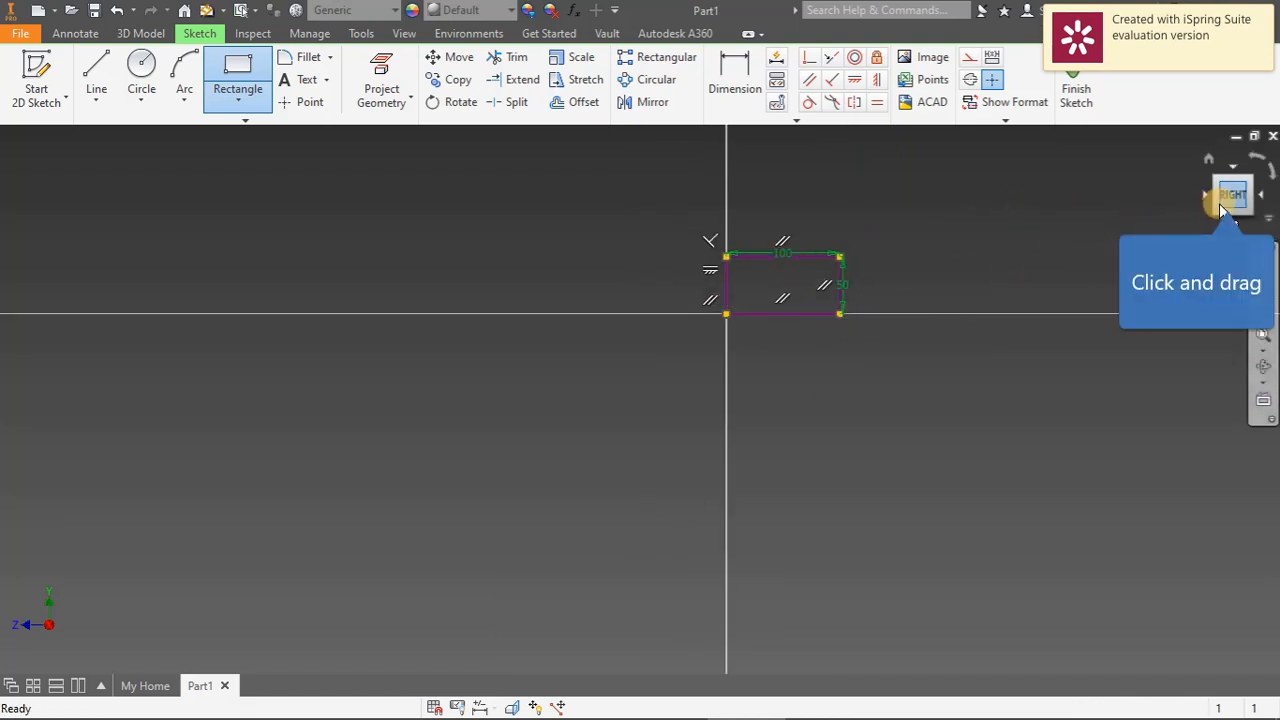
left_click_drag(1227, 197, 1219, 189)
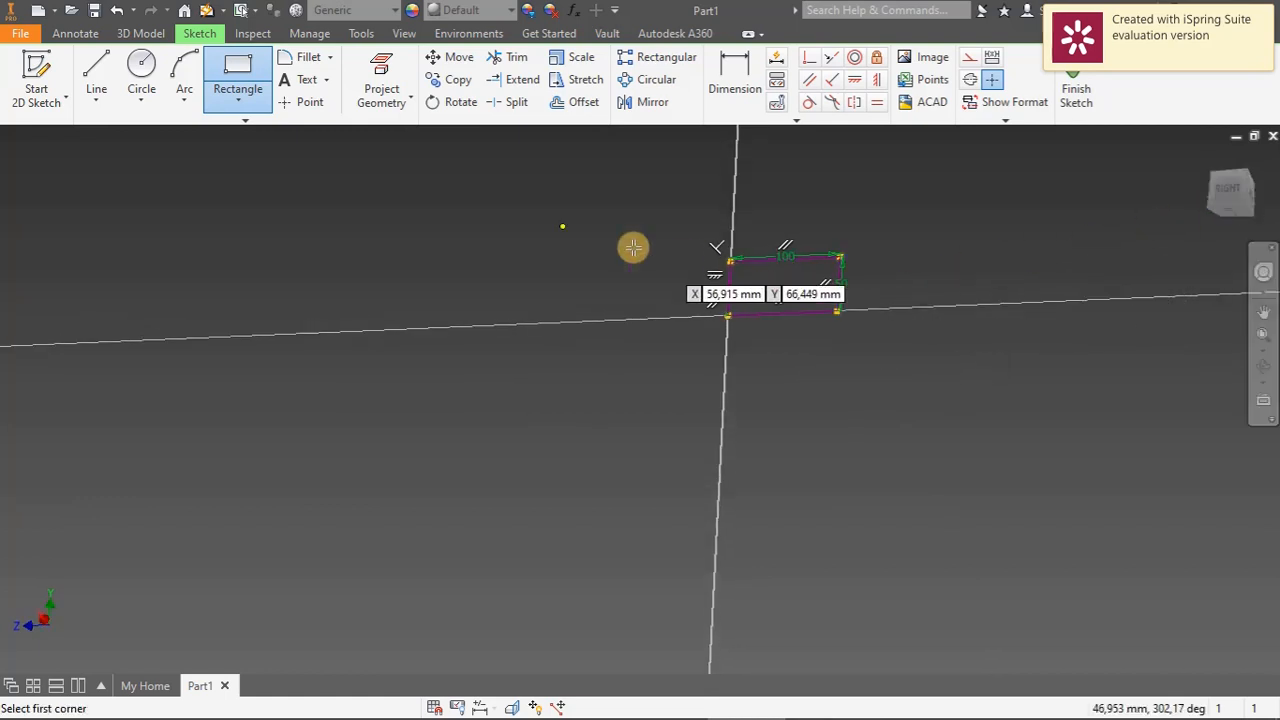
left_click(138, 33)
left_click(91, 83)
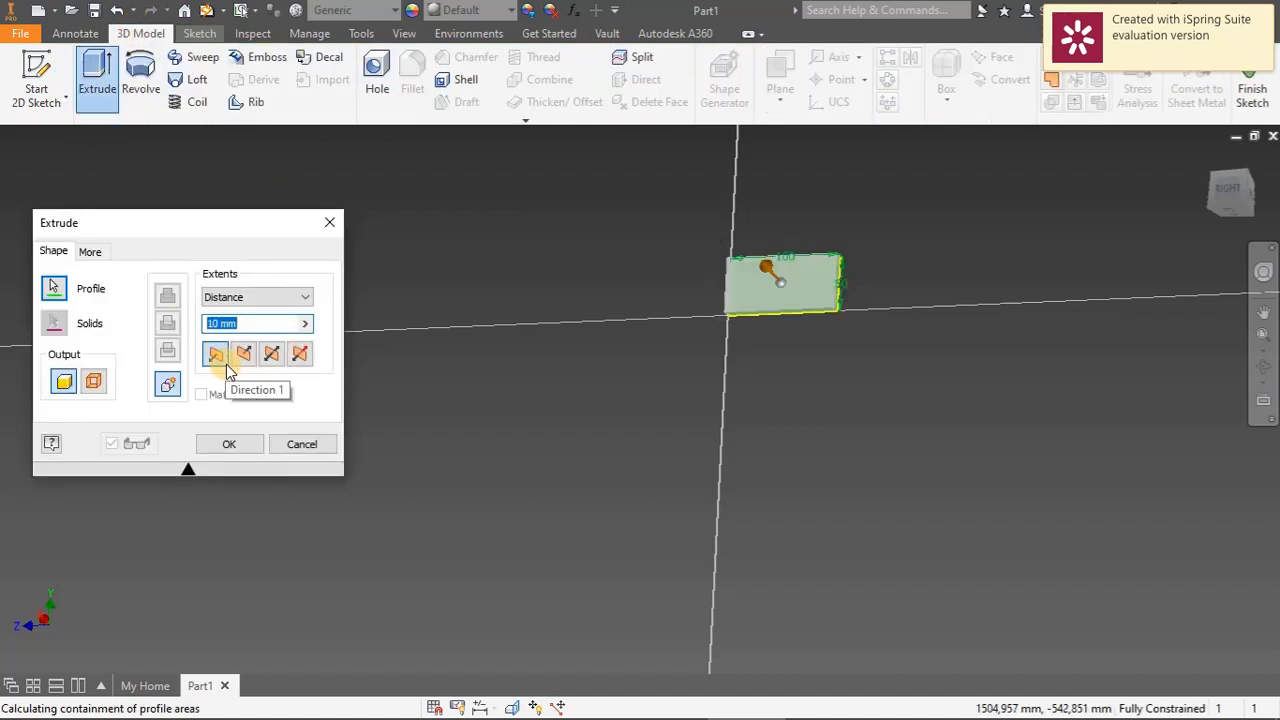
left_click(230, 442)
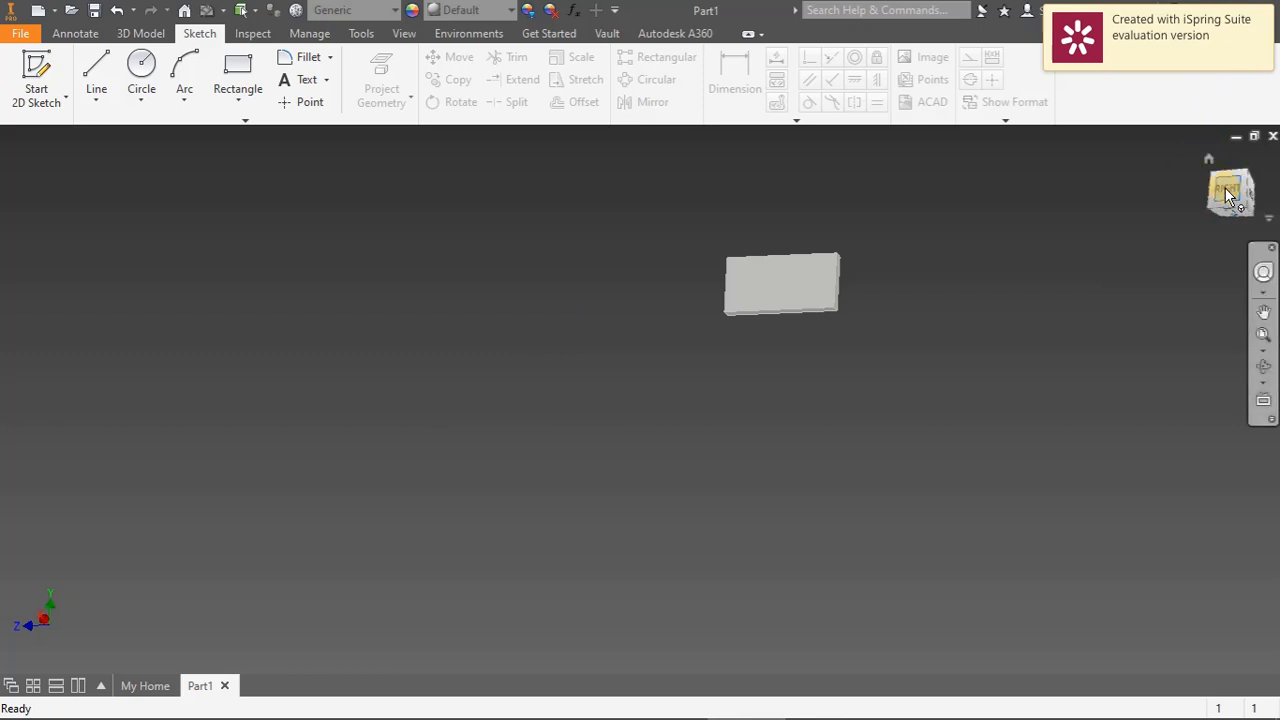
Start an edge fillet on one of the plate's short corner edges and set the radius to 6 mm
mouse_move(1229, 196)
left_mouse_down()
mouse_move(1212, 210)
mouse_move(1230, 182)
left_mouse_up()
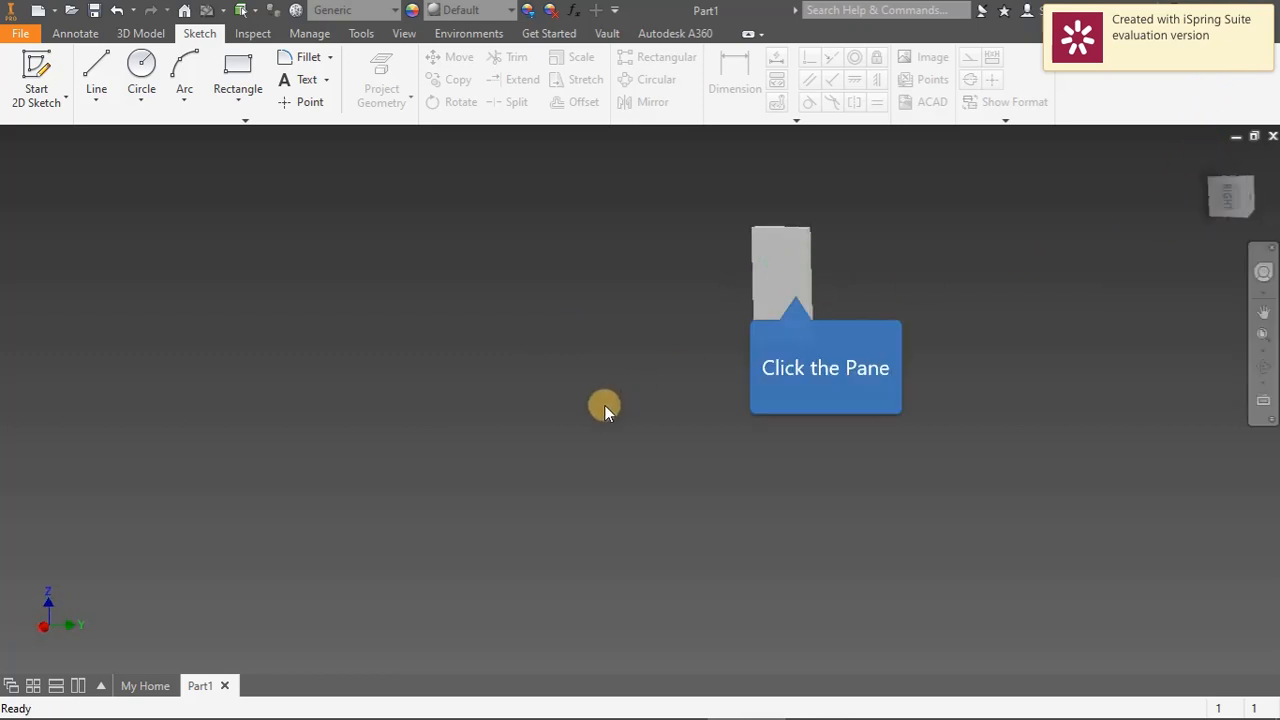
left_click(798, 285)
scroll(786, 274, "down", 5)
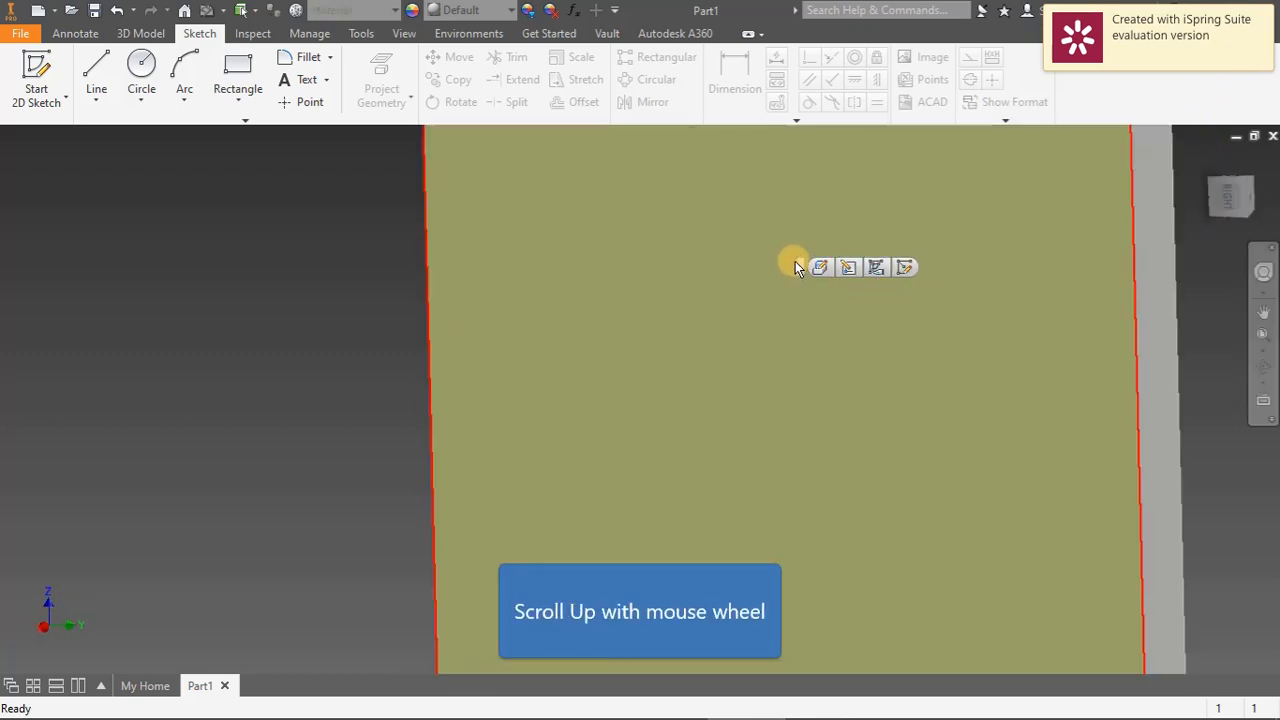
scroll(929, 176, "up", 4)
scroll(929, 165, "up", 4)
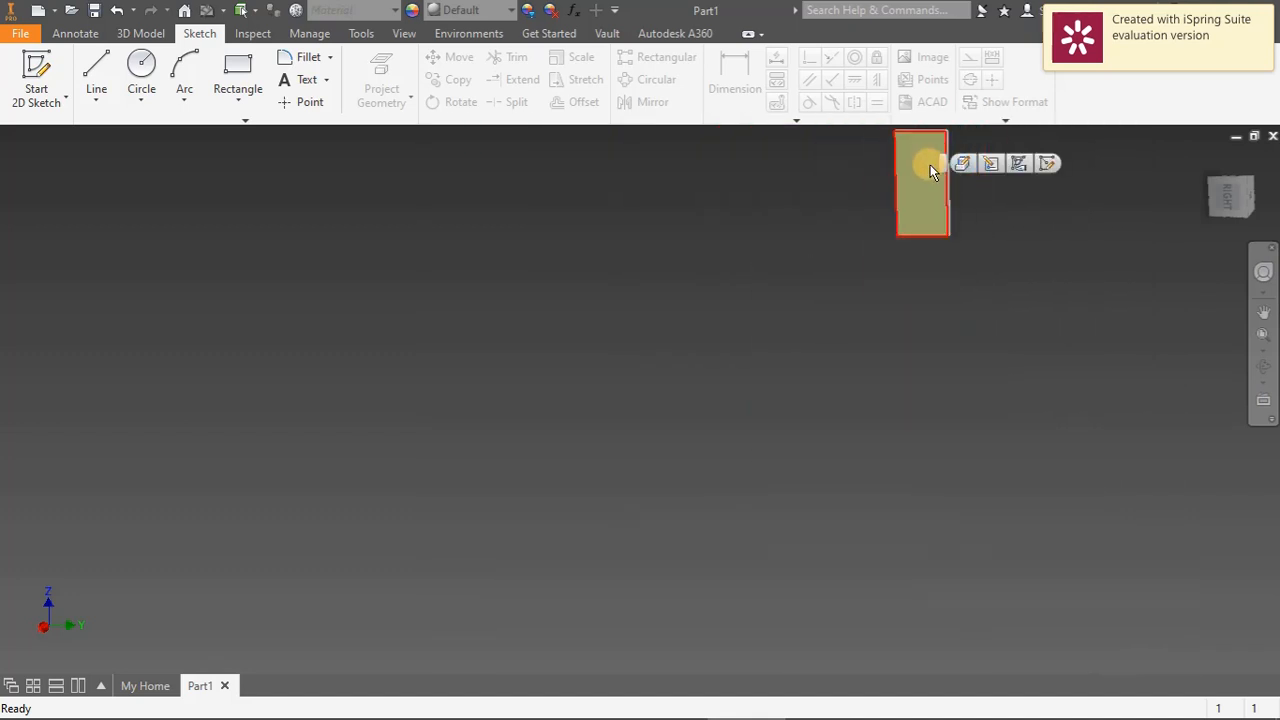
scroll(908, 157, "up", 2)
scroll(918, 135, "down", 3)
scroll(915, 140, "down", 4)
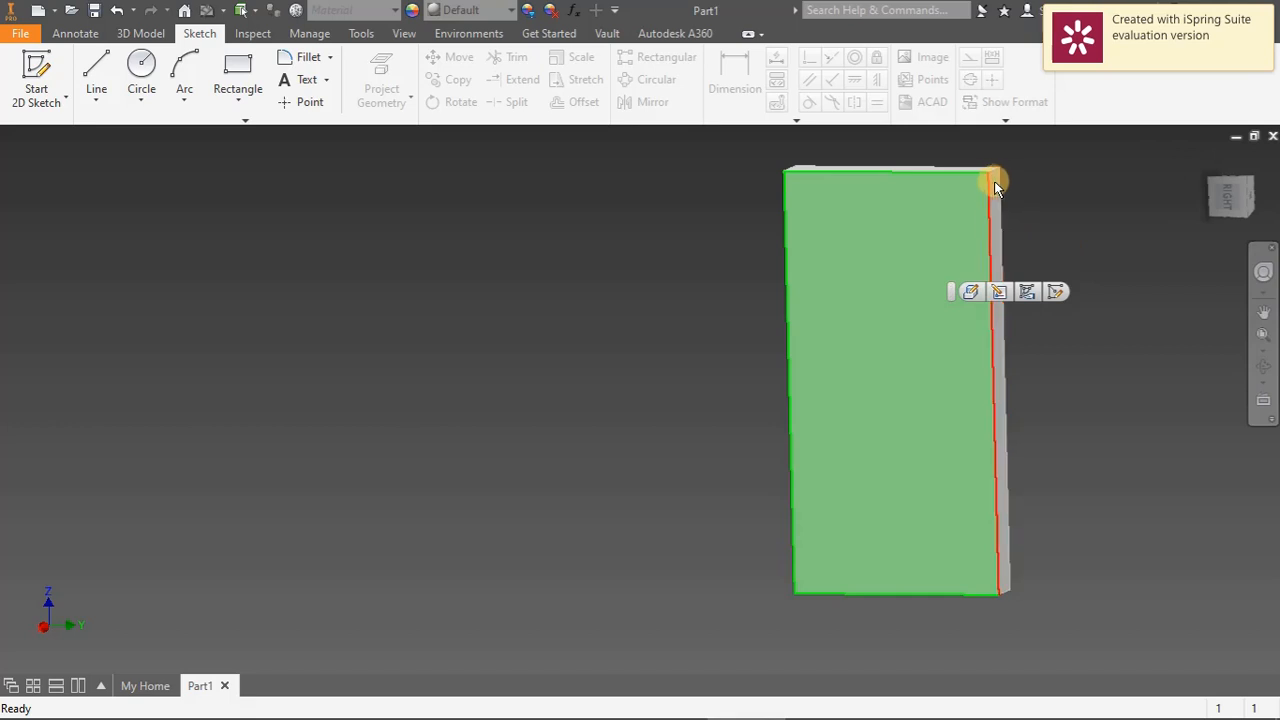
scroll(996, 174, "down", 4)
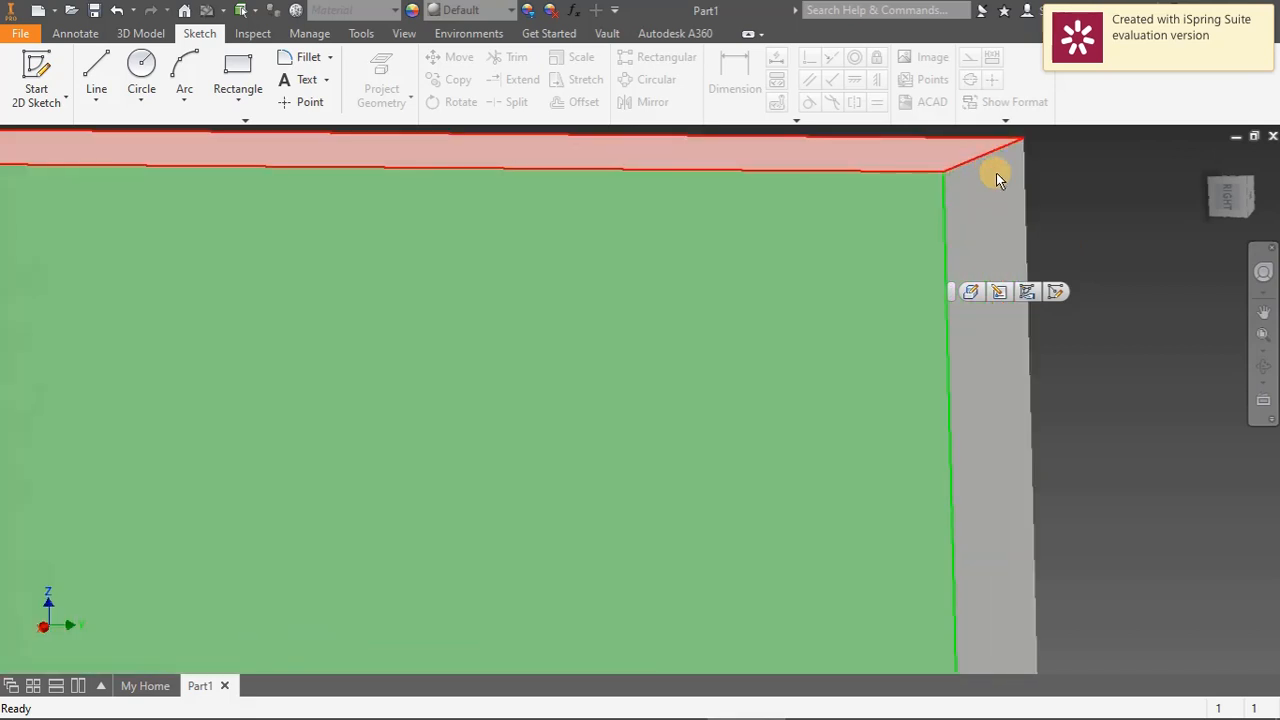
left_click(971, 161)
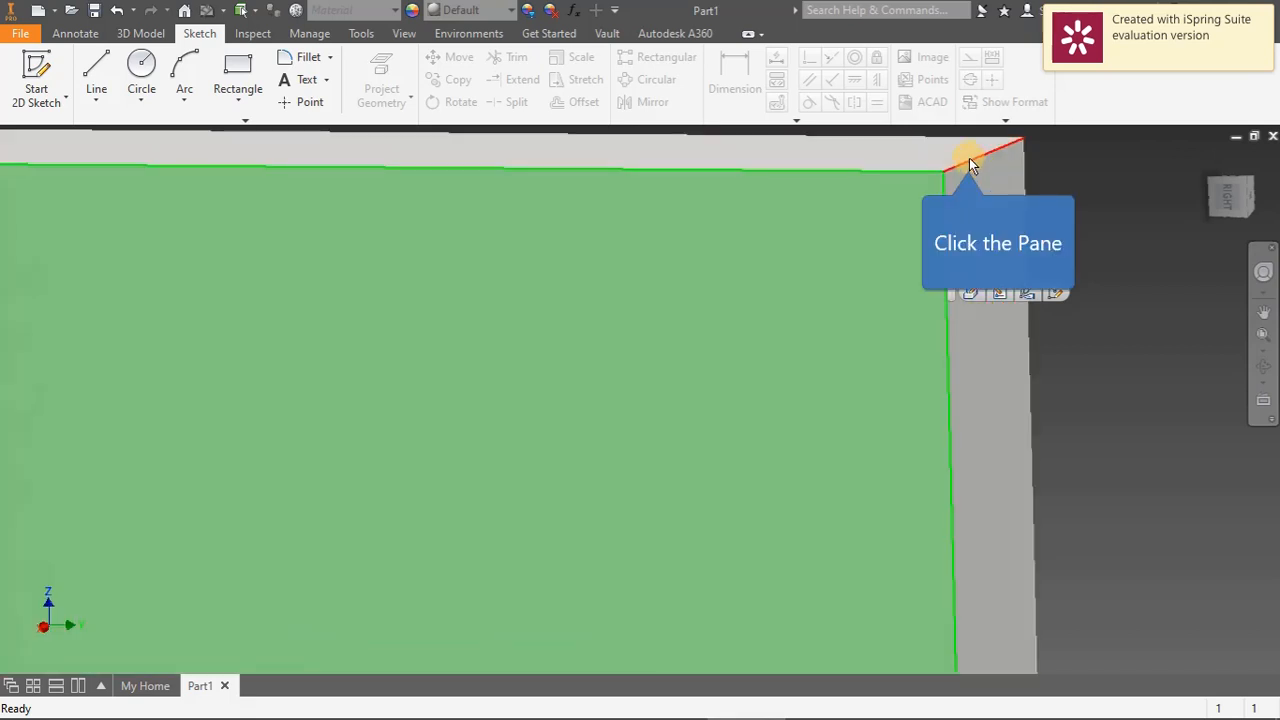
left_click(988, 163)
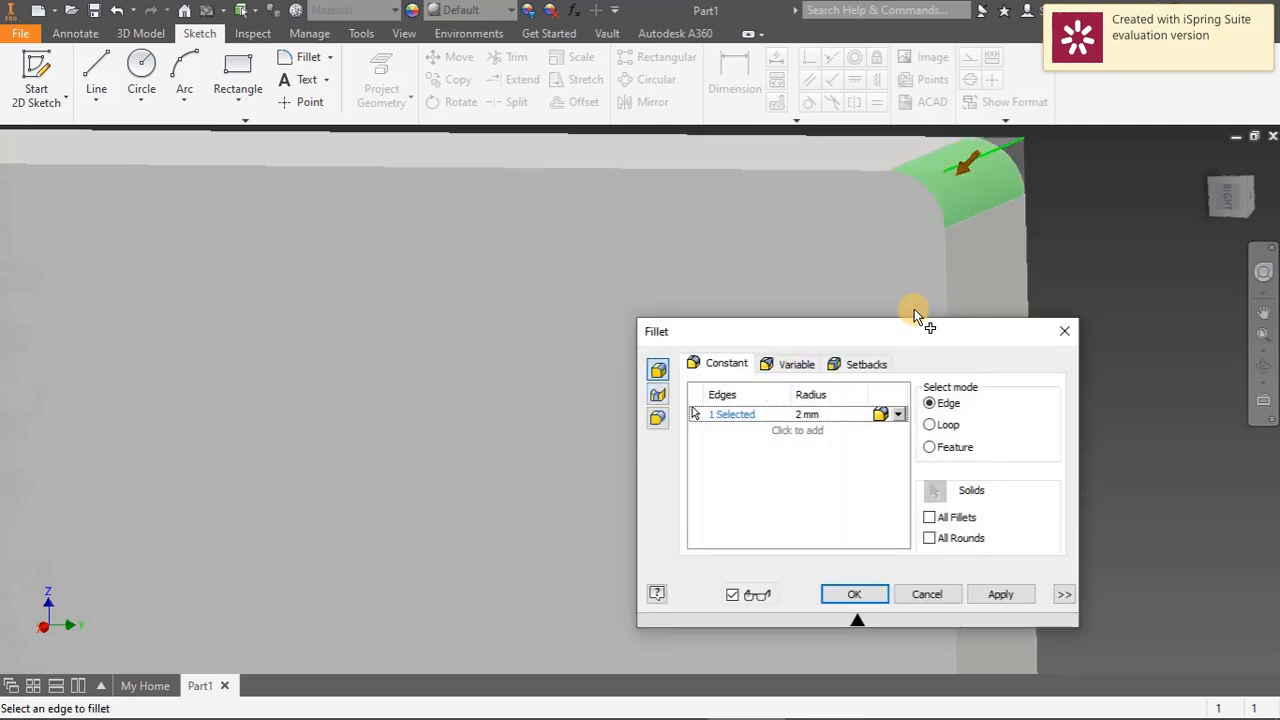
left_click(811, 414)
type("5")
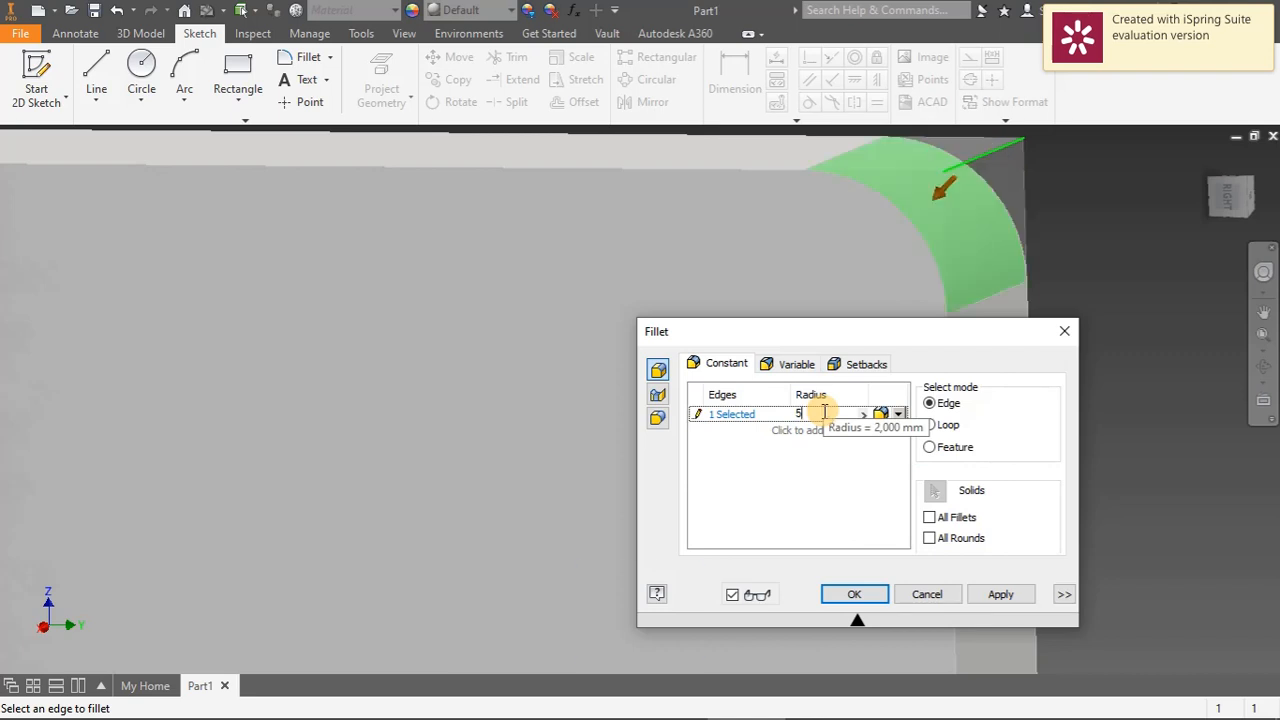
key("BackSpace")
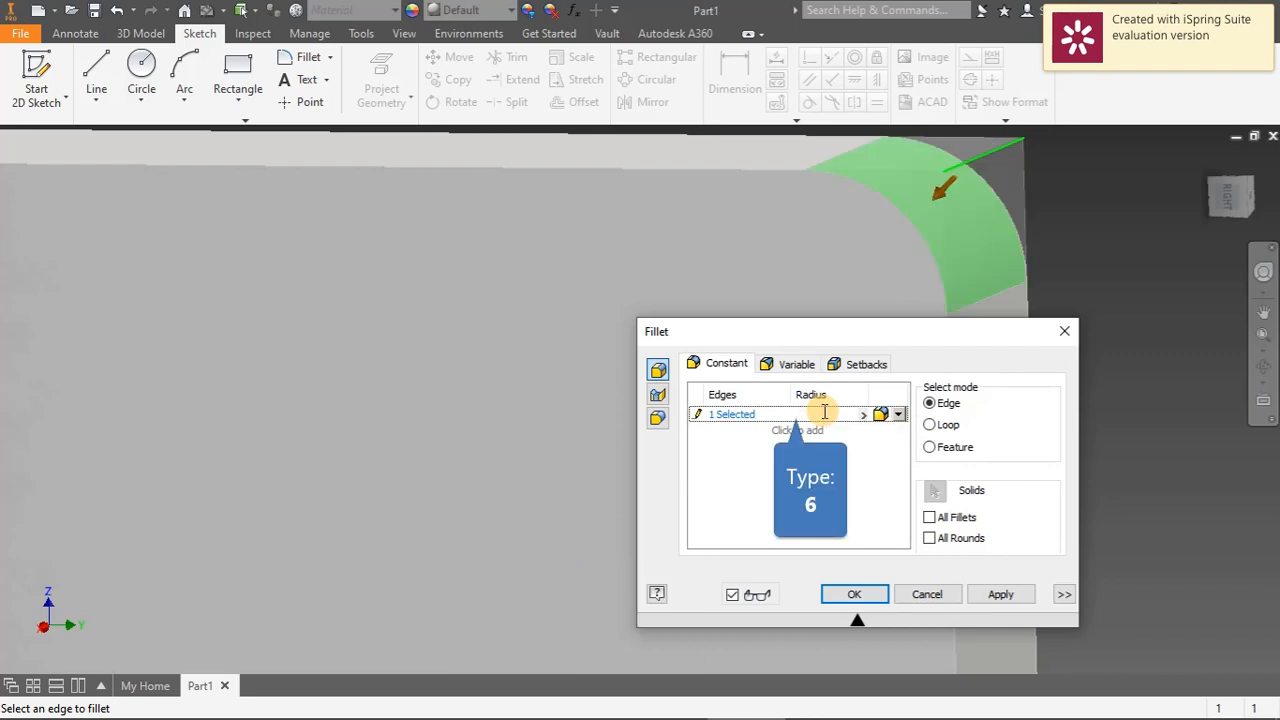
type("6")
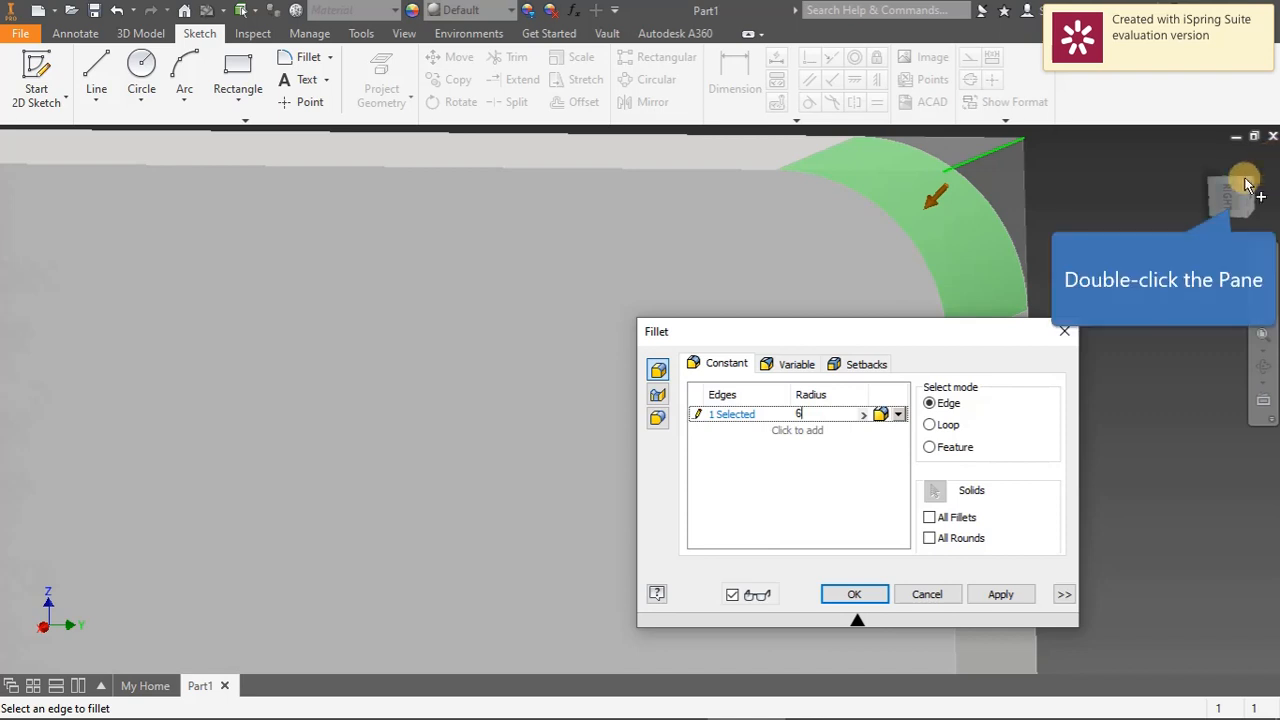
Add the plate's three remaining short corner edges to the 6 mm fillet and apply it, closing the fillet command
double_click(1226, 197)
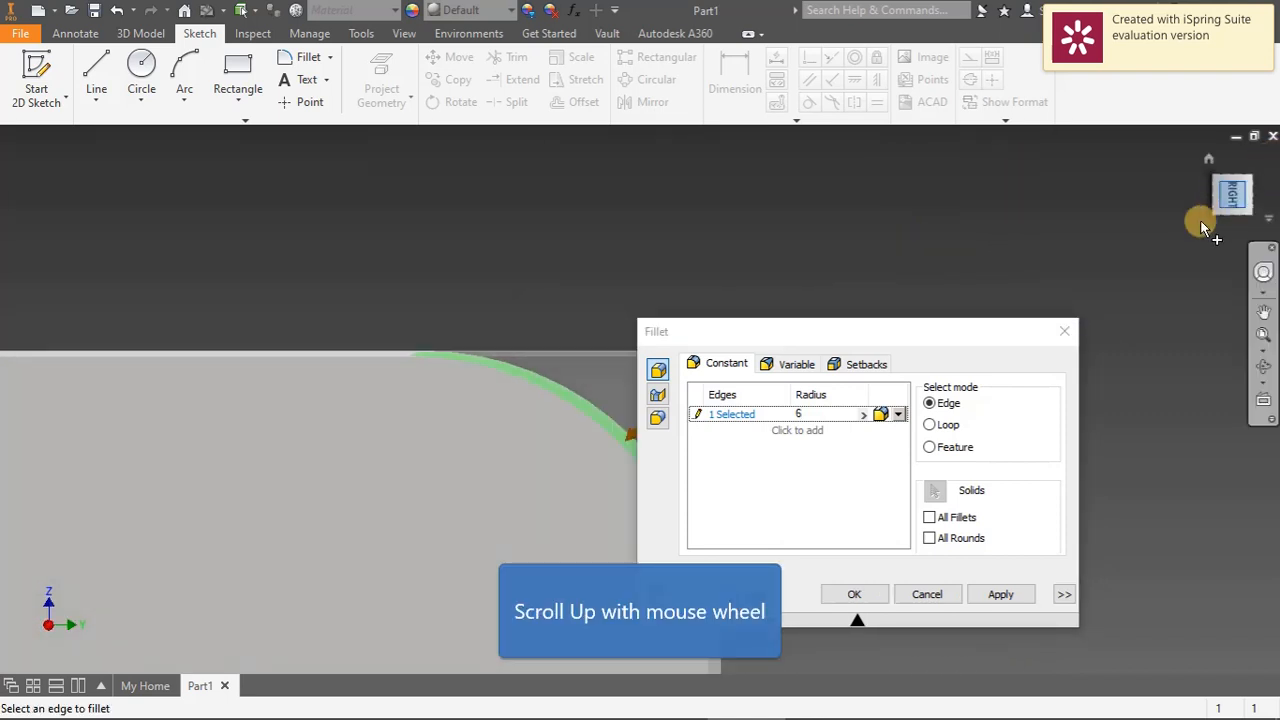
scroll(251, 571, "up", 6)
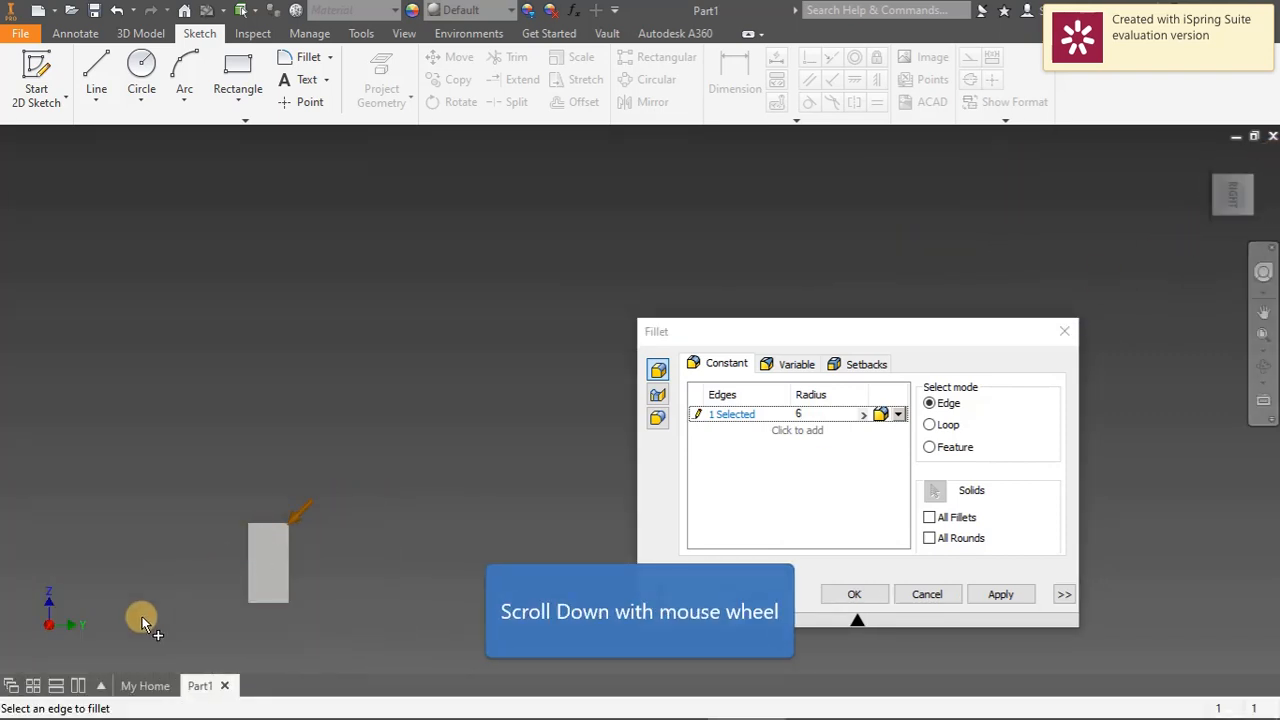
scroll(217, 621, "down", 5)
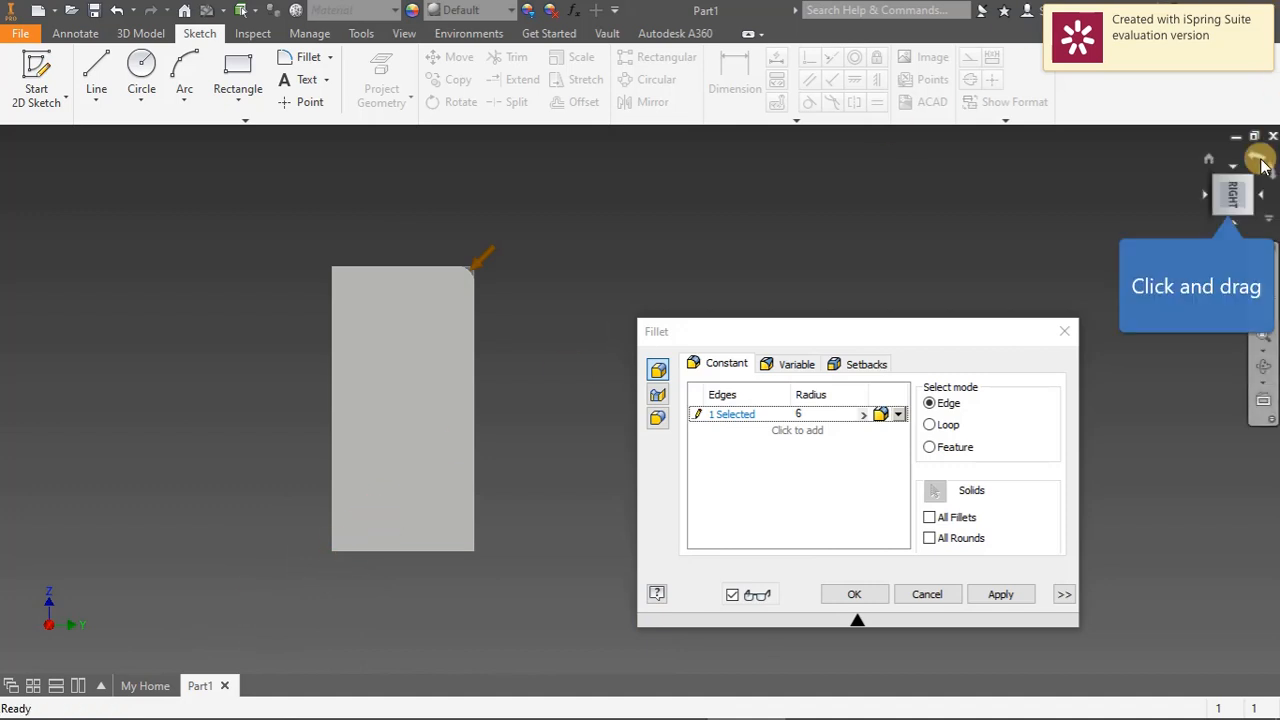
left_click(1232, 203)
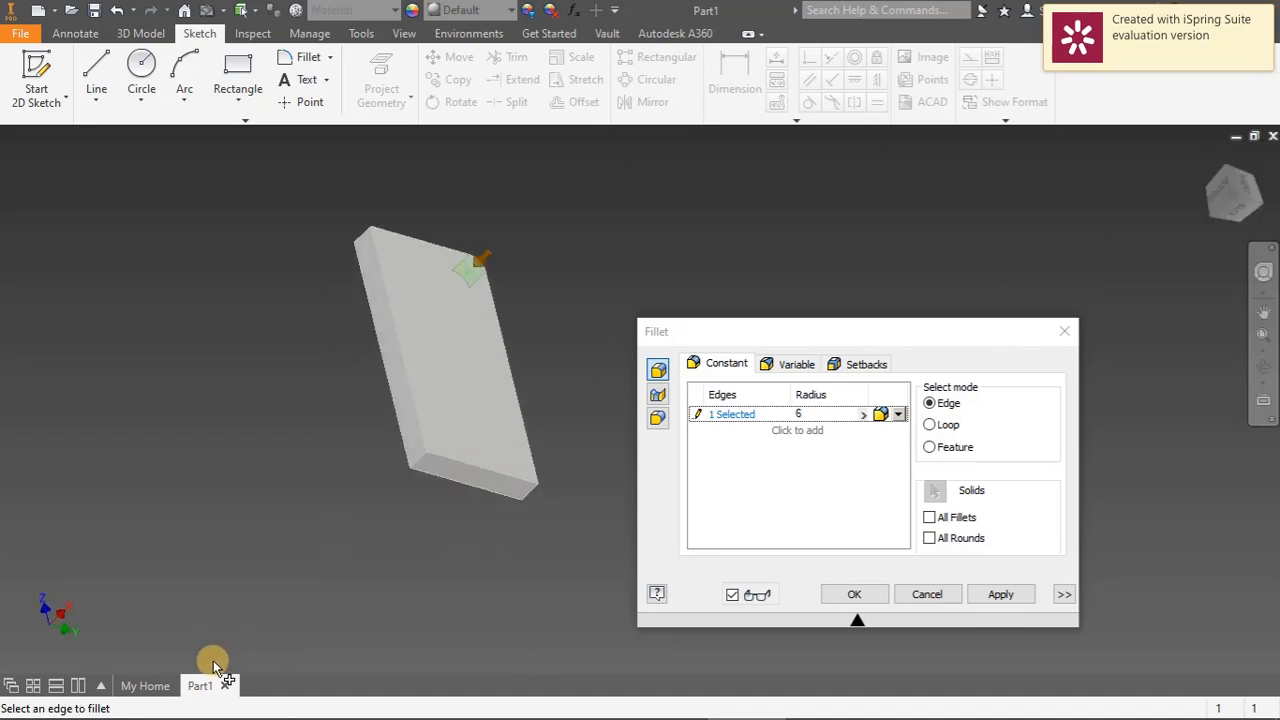
left_click(420, 461)
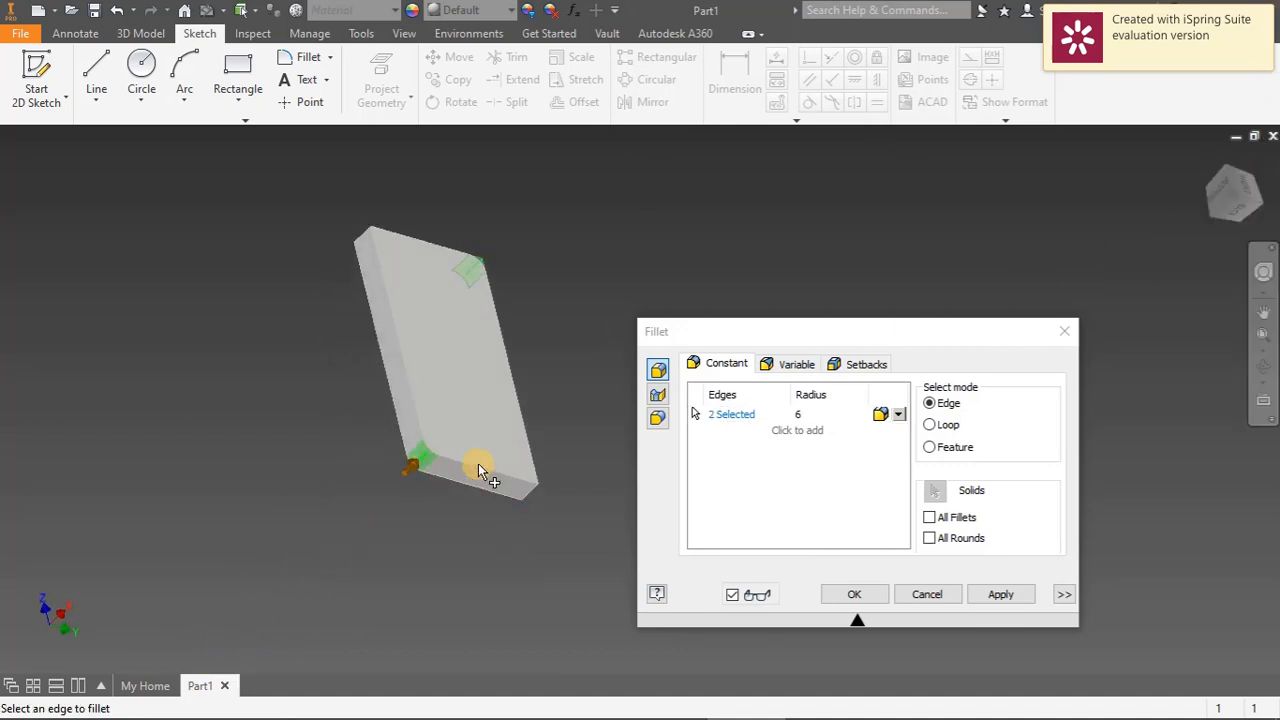
left_click(534, 487)
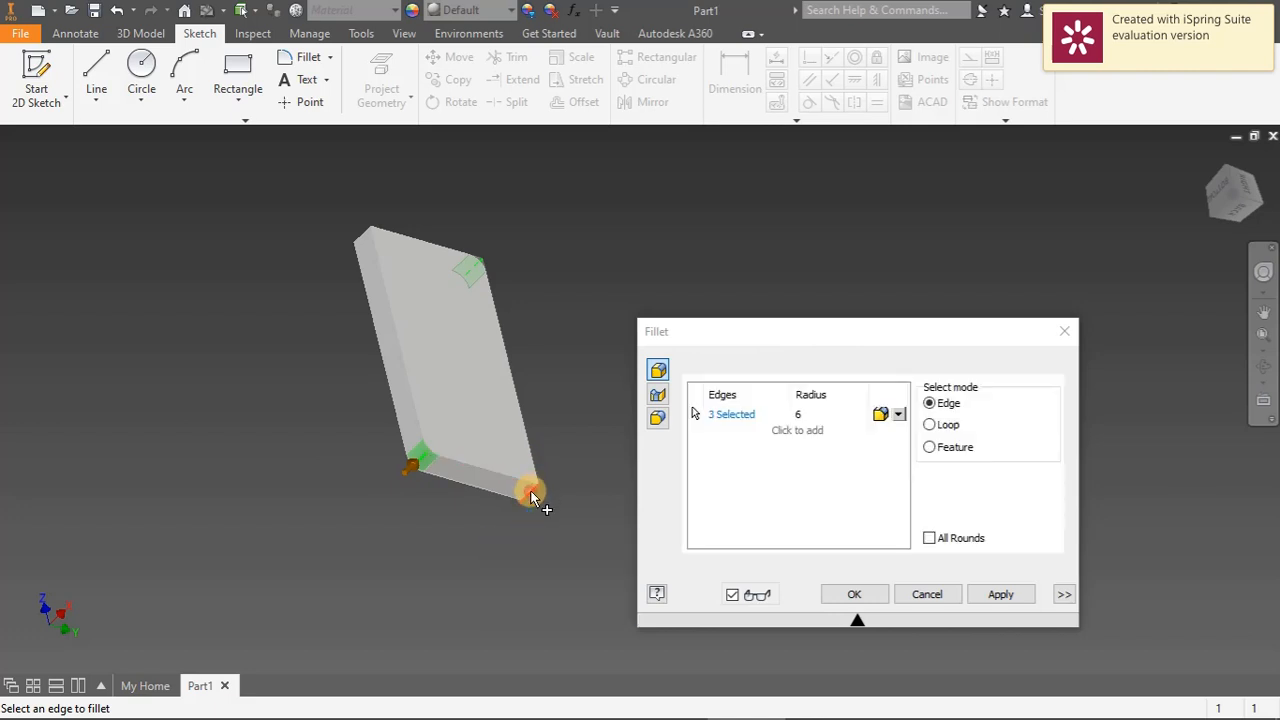
left_click(364, 236)
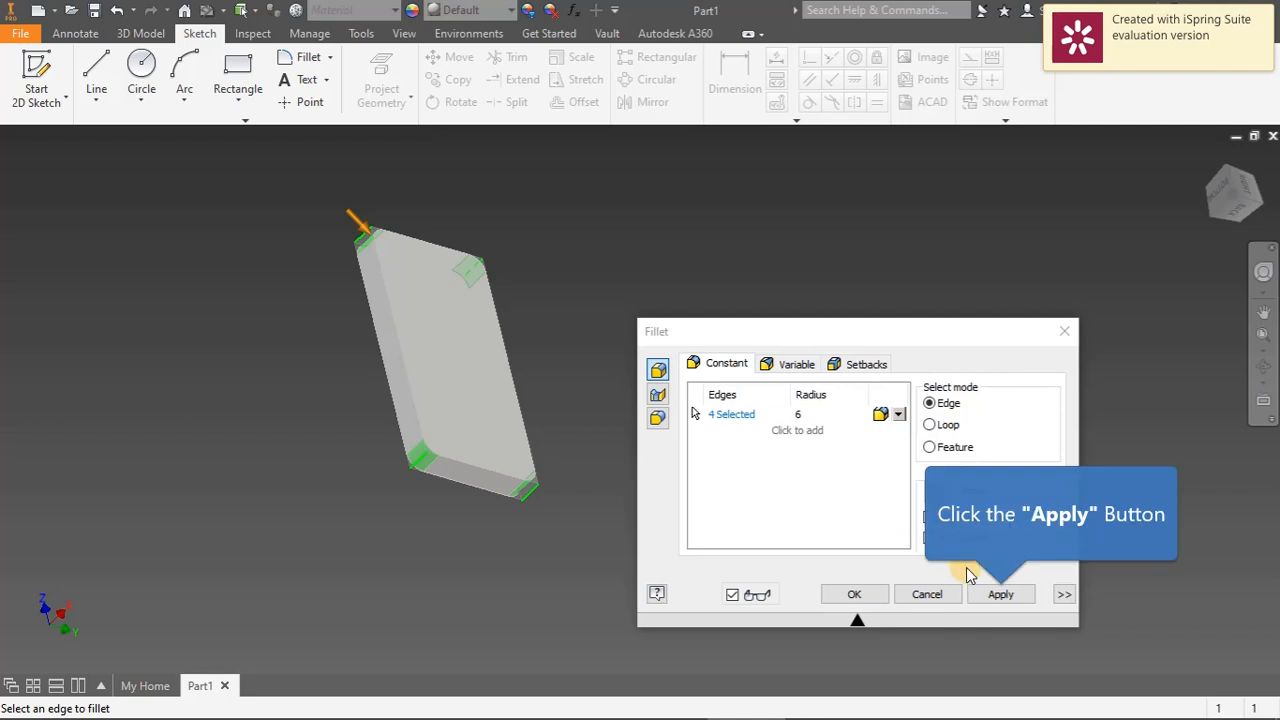
left_click(986, 594)
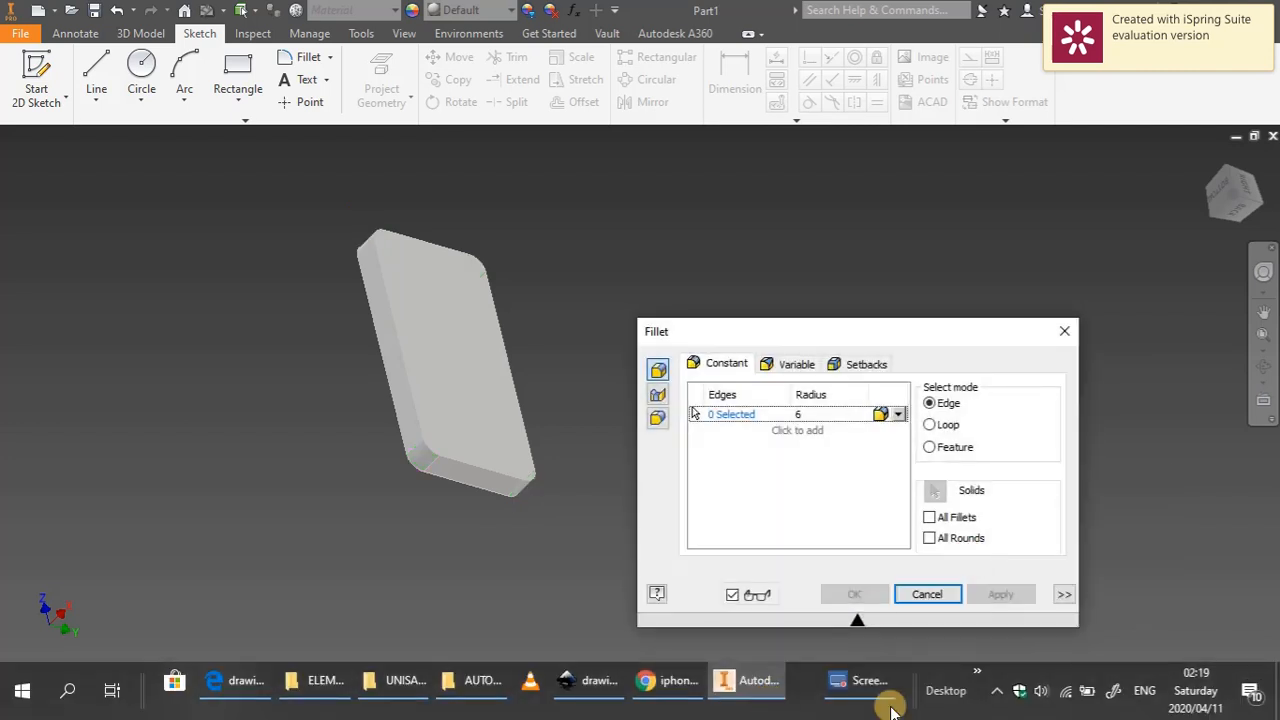
left_click(1064, 331)
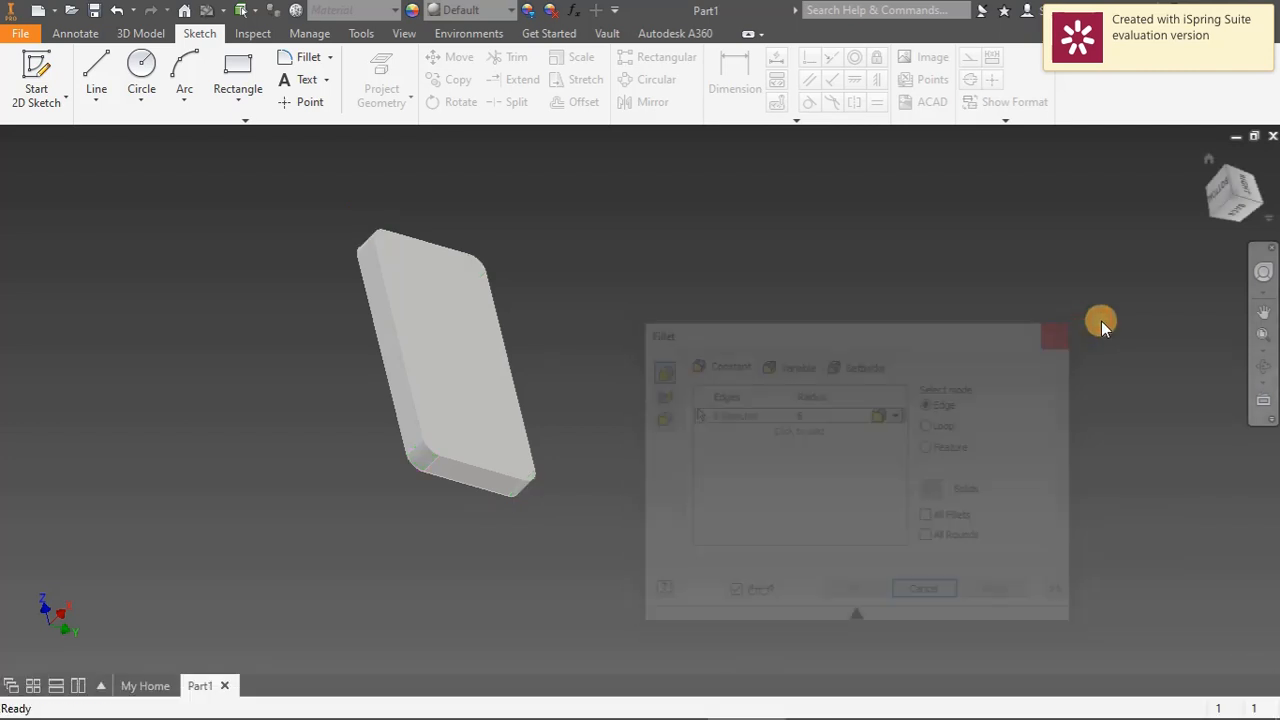
Start a 2D sketch on the rounded plate's large face, viewed from the right side
left_click(1236, 195)
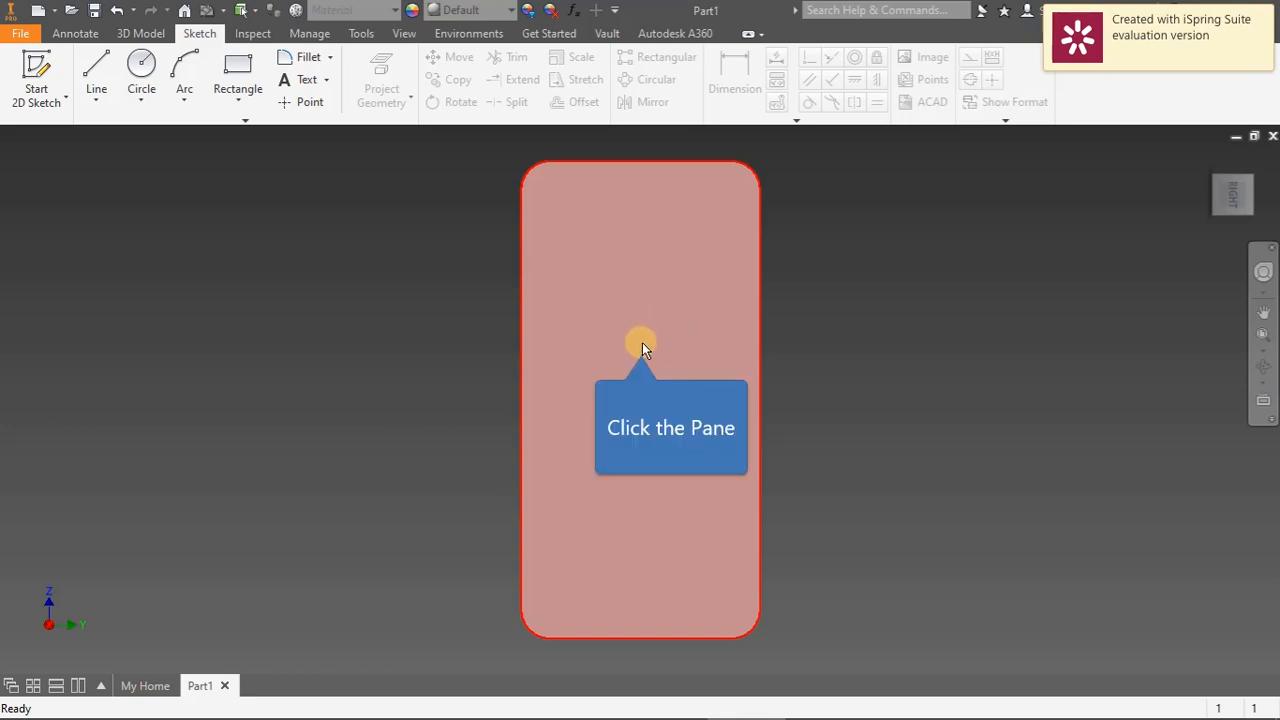
left_click(642, 342)
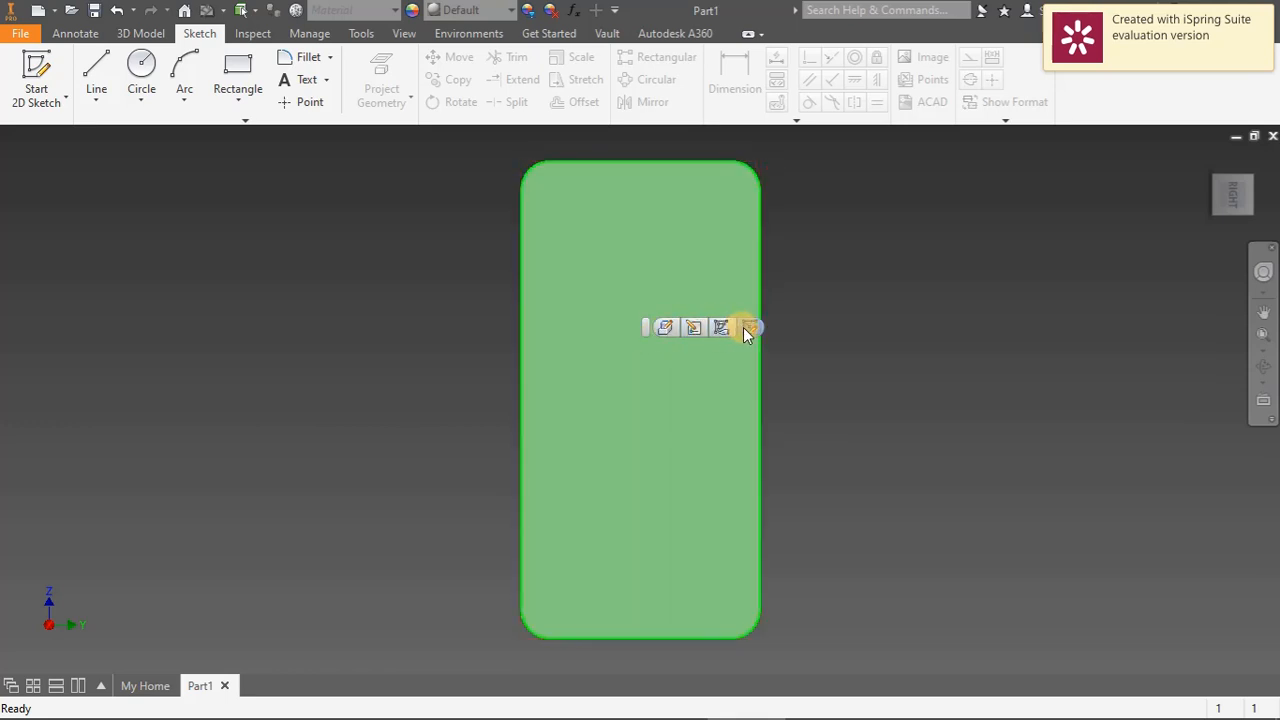
left_click(744, 327)
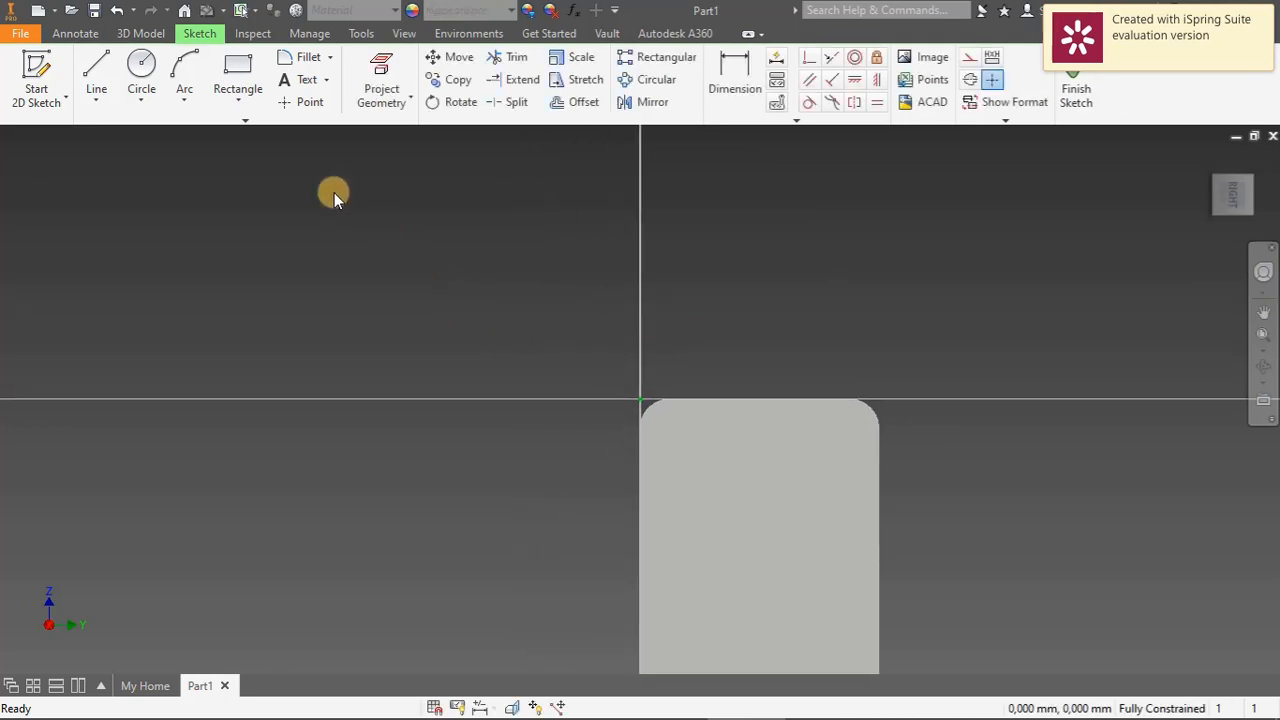
Draw a two-point center rectangle 18 mm wide and 3.5 mm high, centred just below the plate's upper edge
left_click(238, 64)
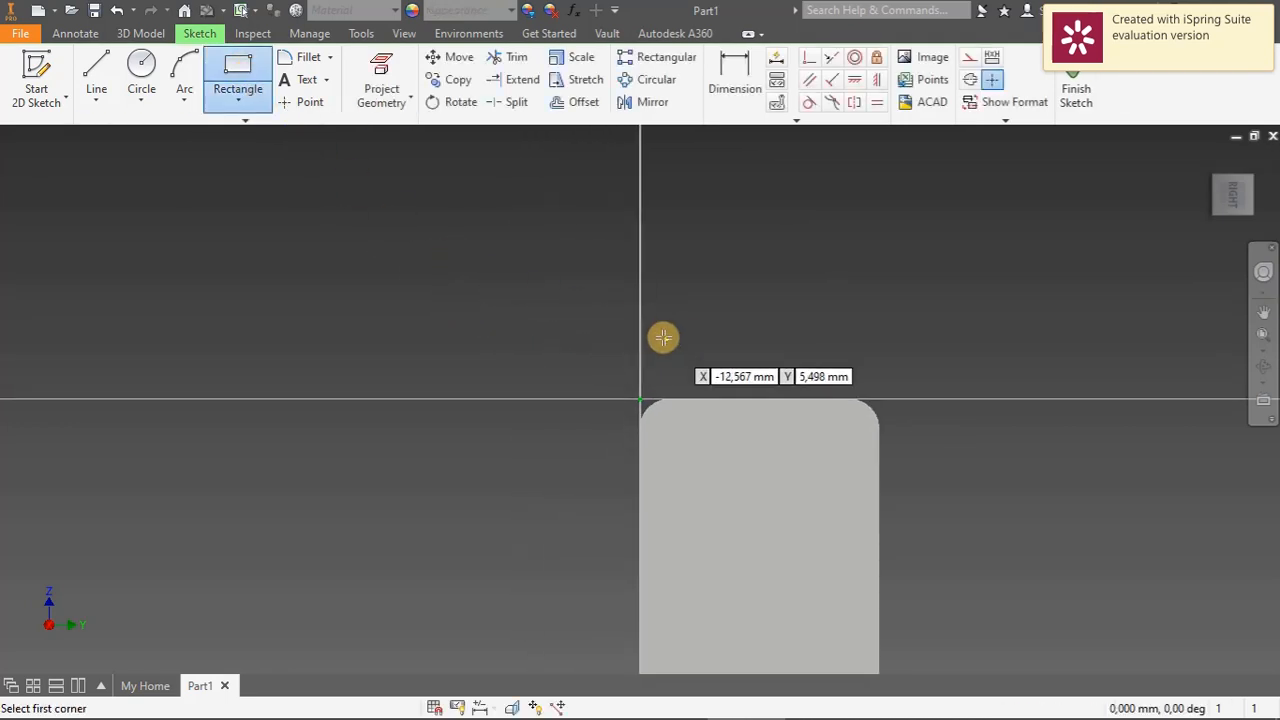
left_click(238, 98)
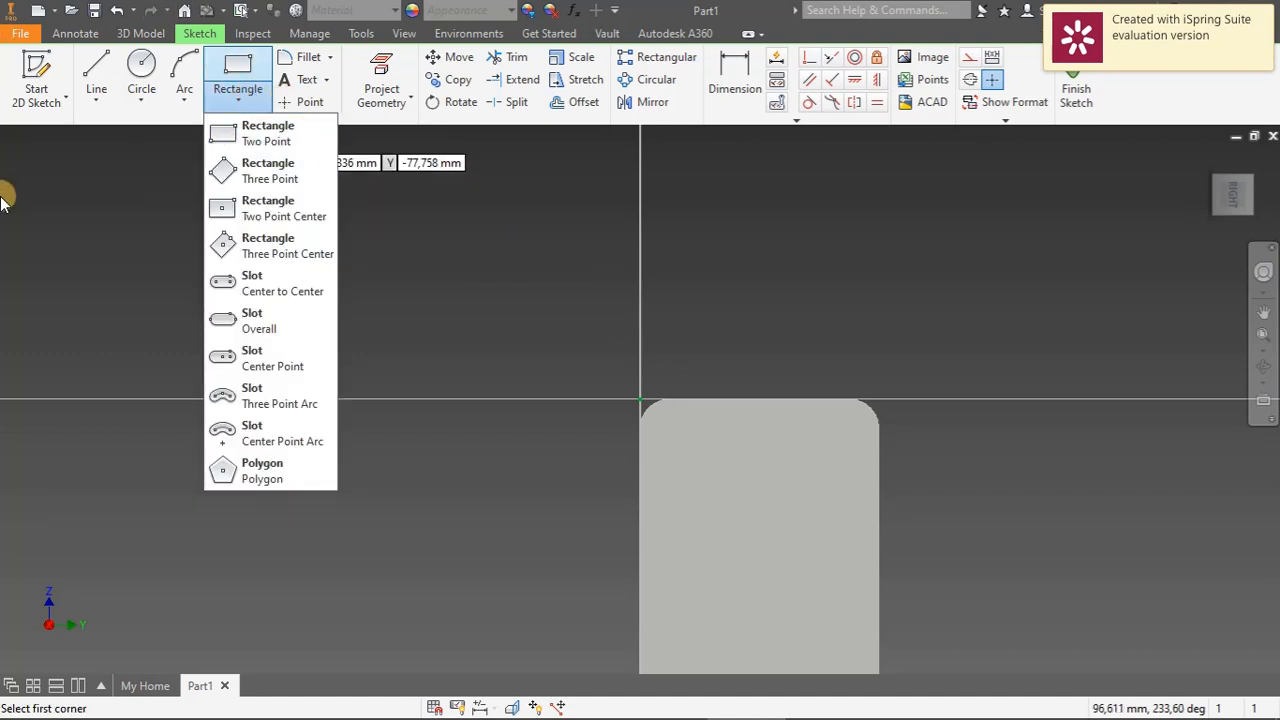
left_click(260, 207)
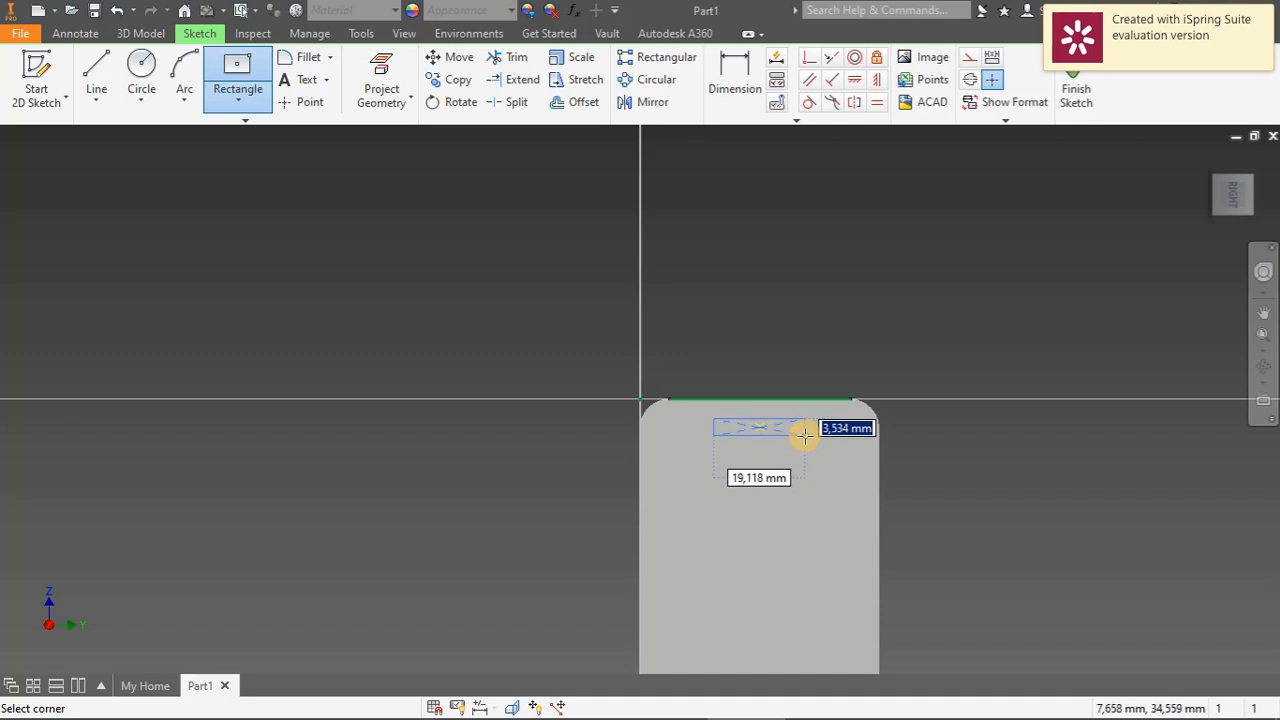
type("3")
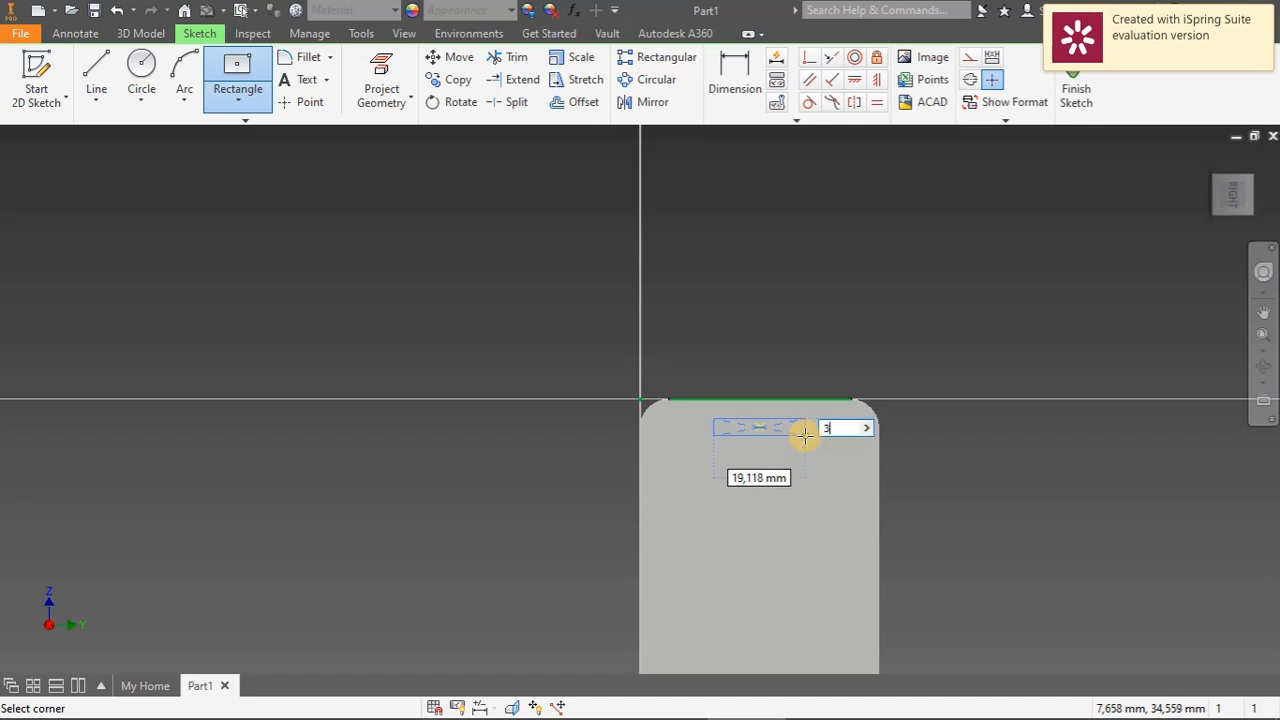
type(".5")
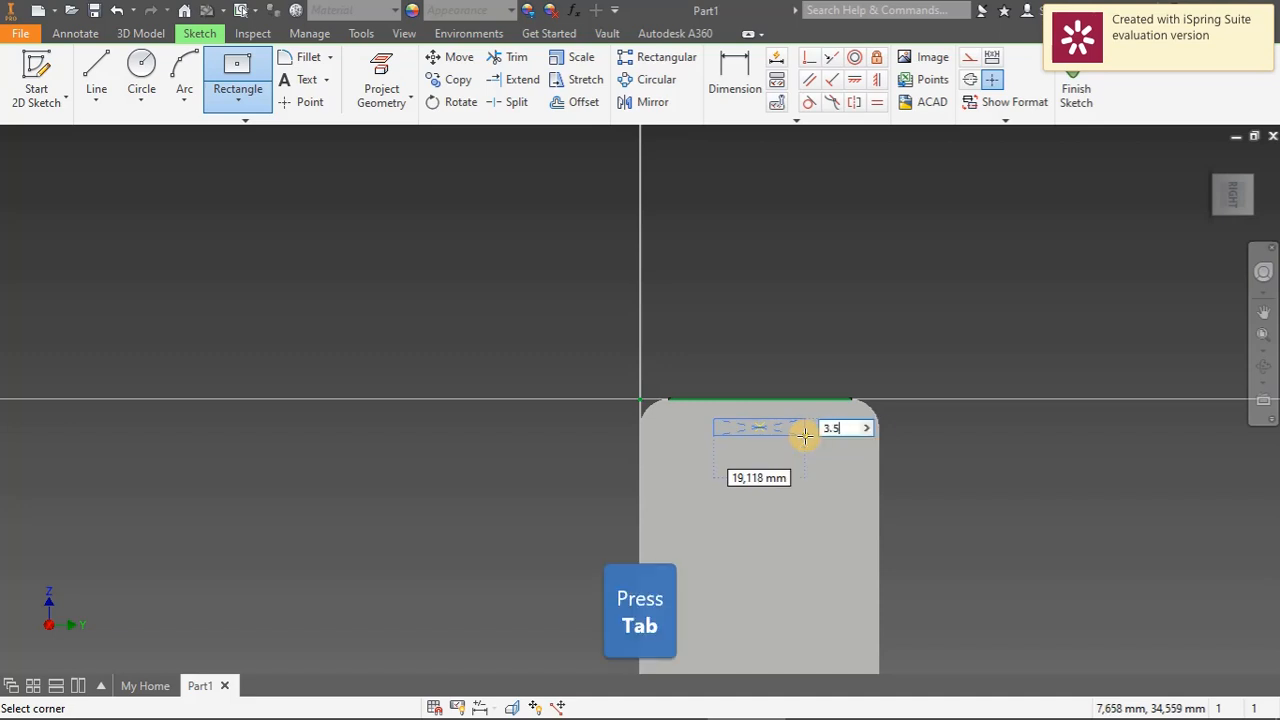
key("Tab")
type("1")
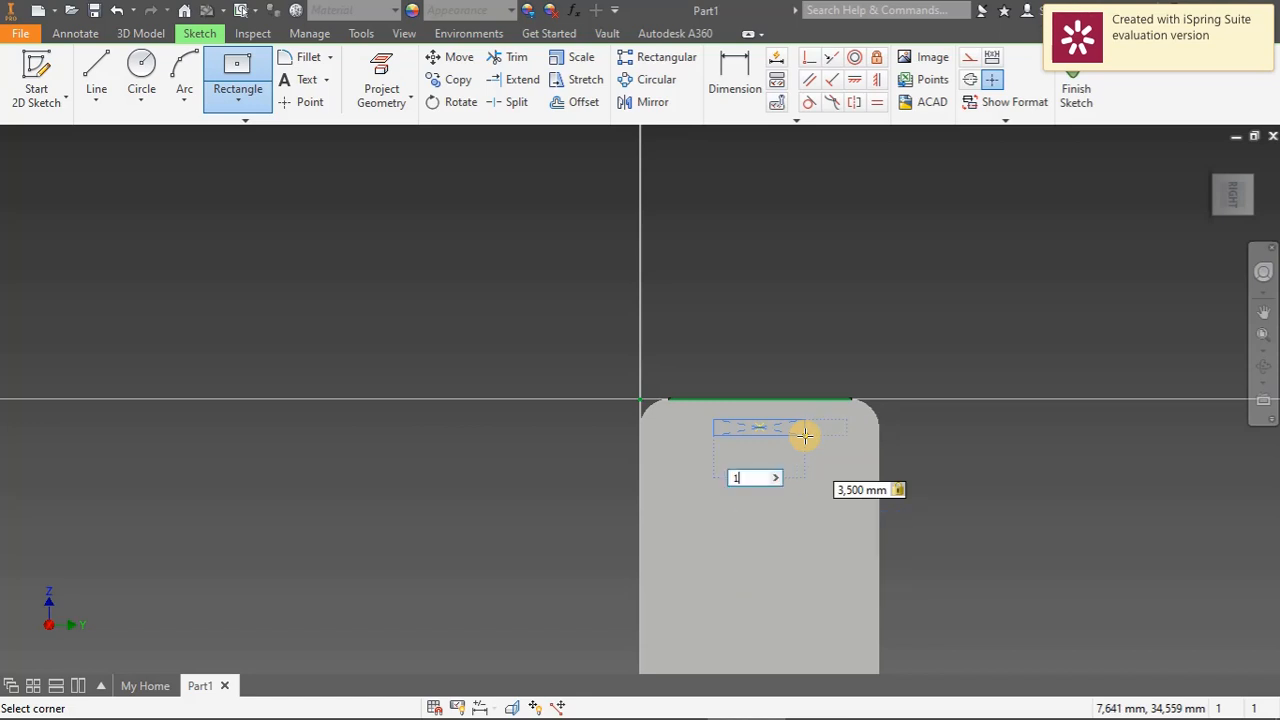
type("8")
key("Return")
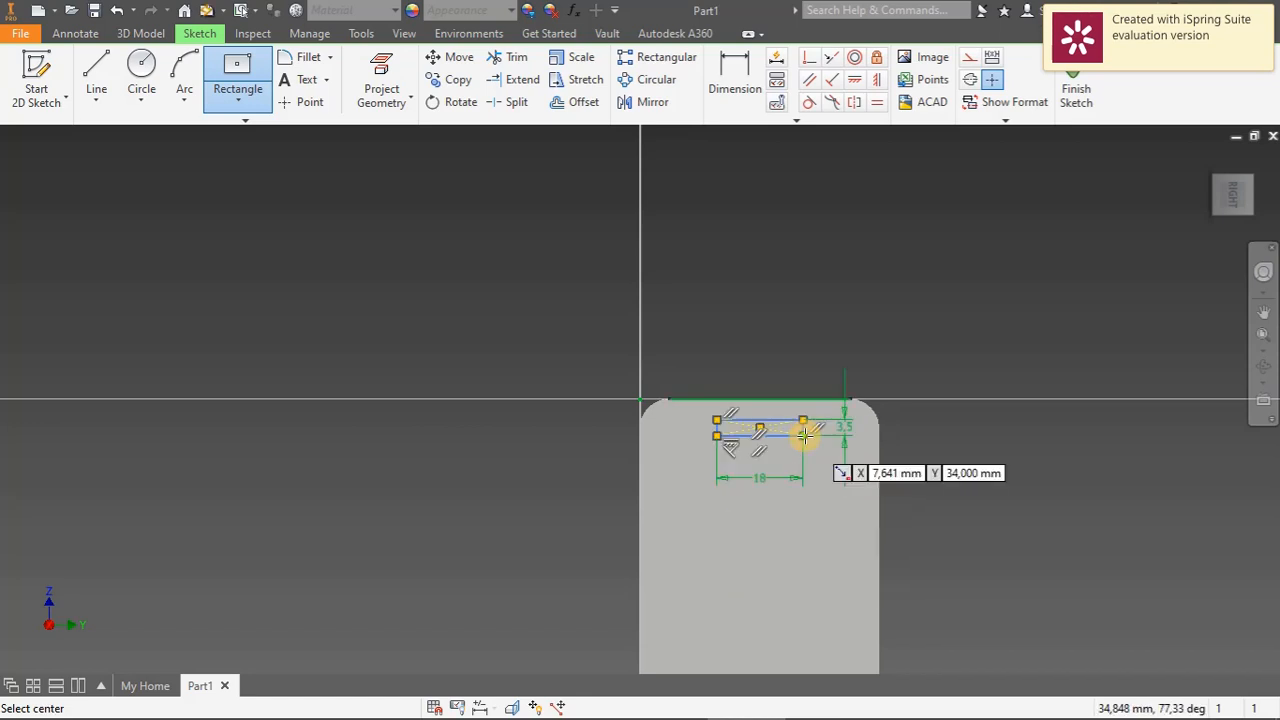
Draw a 3.5 mm diameter circle beside the small rectangle, toward the plate's upper-left corner and level with the rectangle's centre
left_click(675, 428)
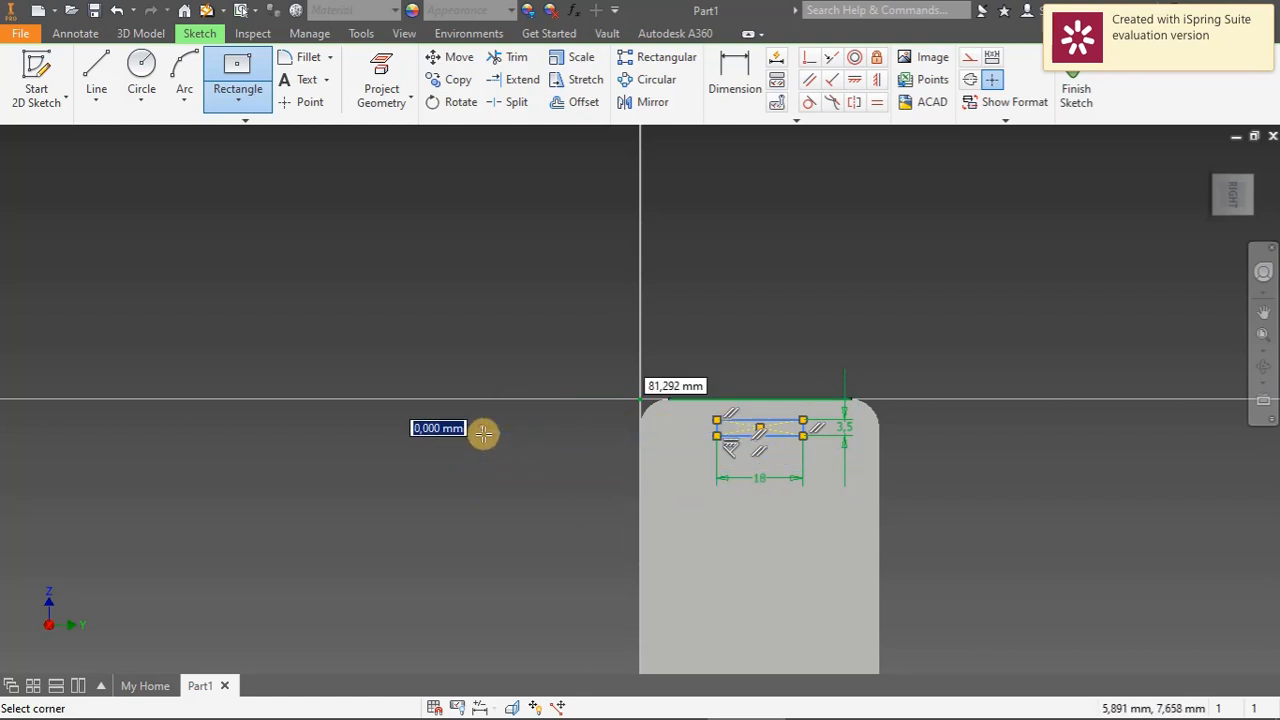
left_click(145, 78)
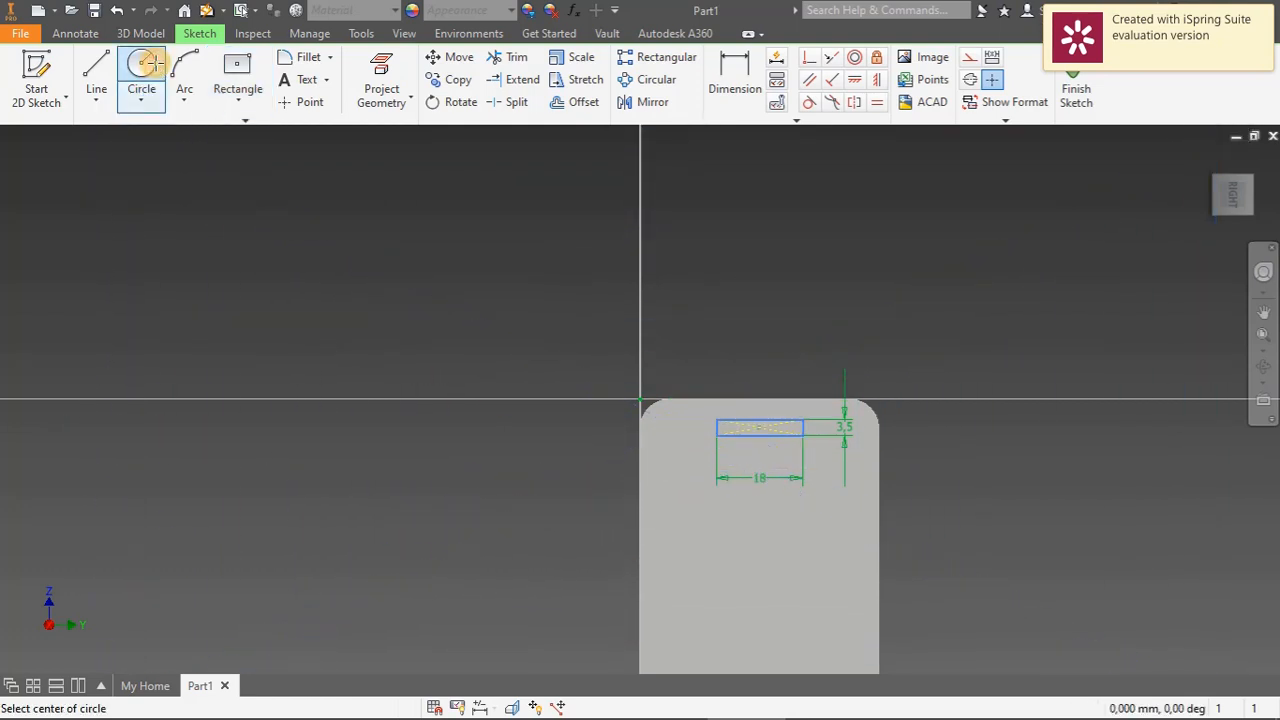
left_click(681, 428)
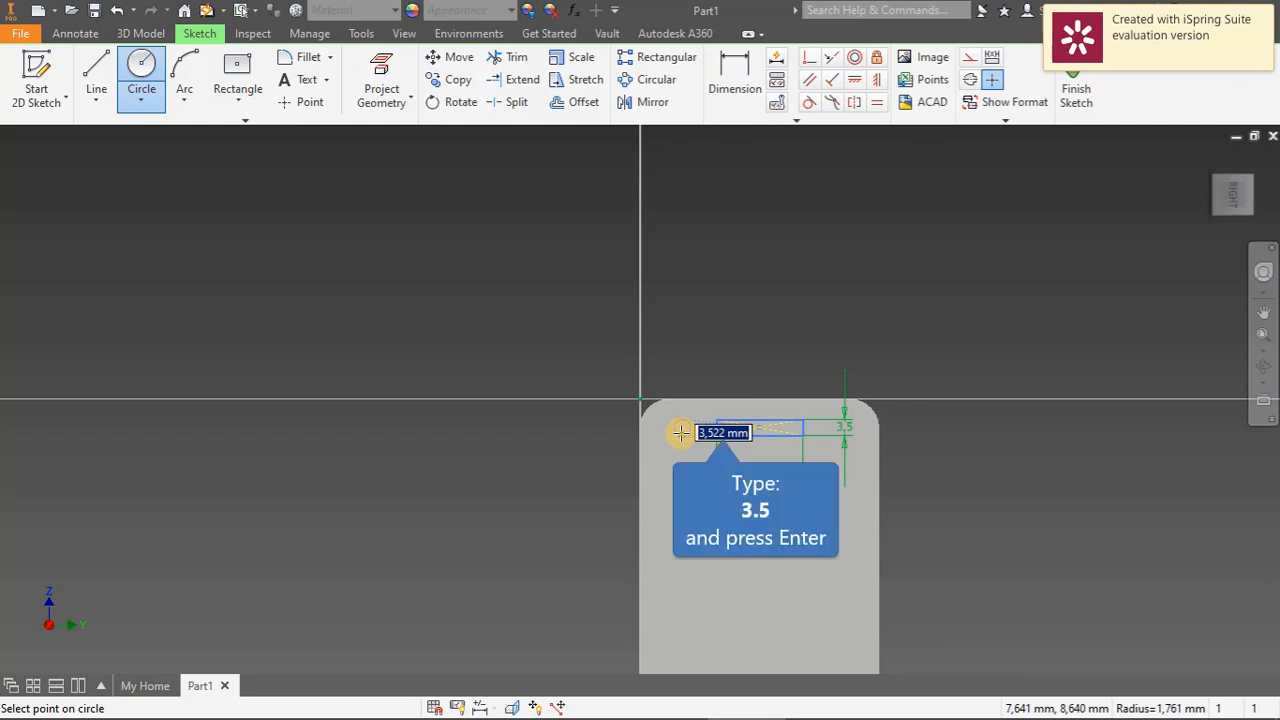
type("3.")
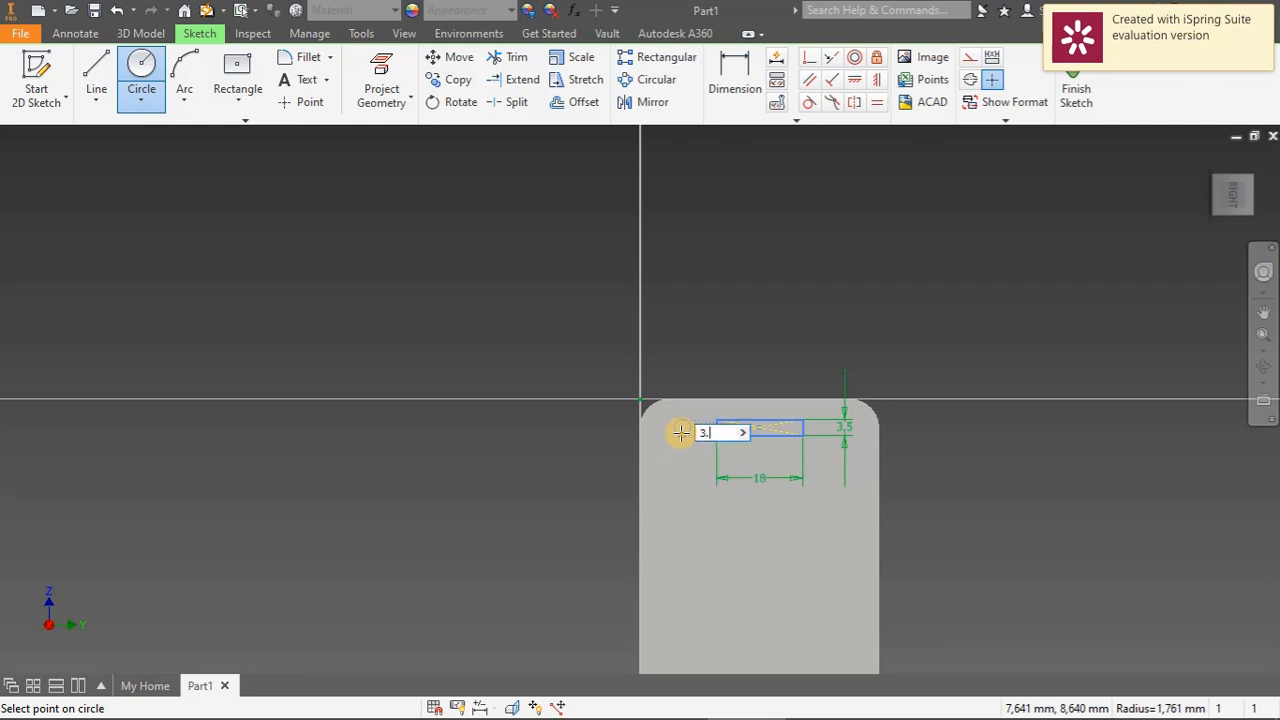
key("Return")
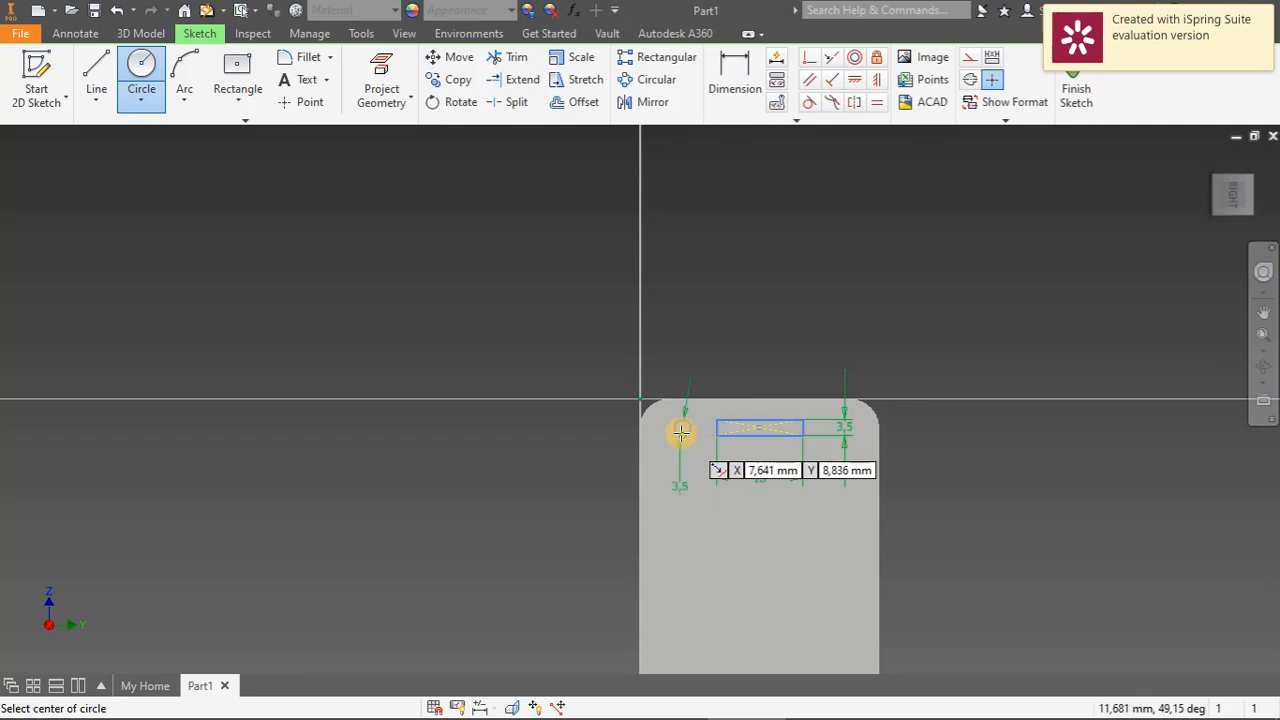
Extrude the small rectangle and circle profiles together by a distance of 3 mm in Direction 1, joined to the plate
scroll(705, 487, "up", 2)
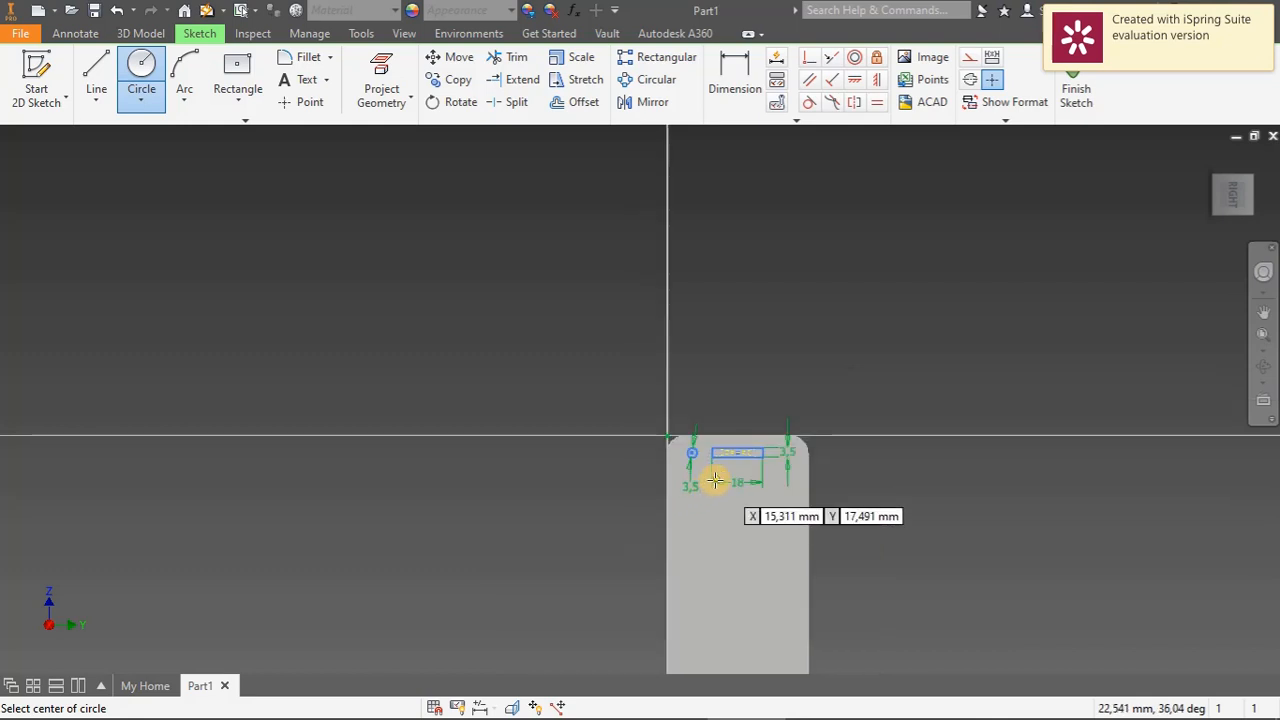
left_click(141, 33)
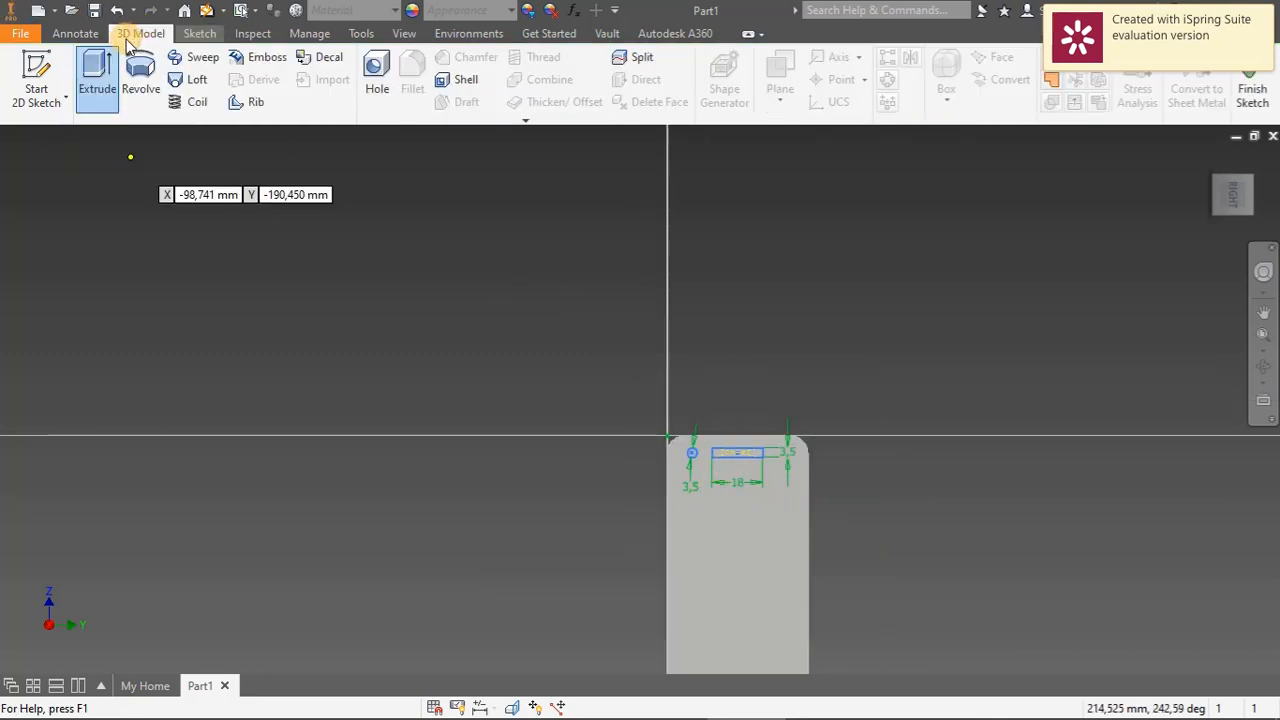
left_click(94, 92)
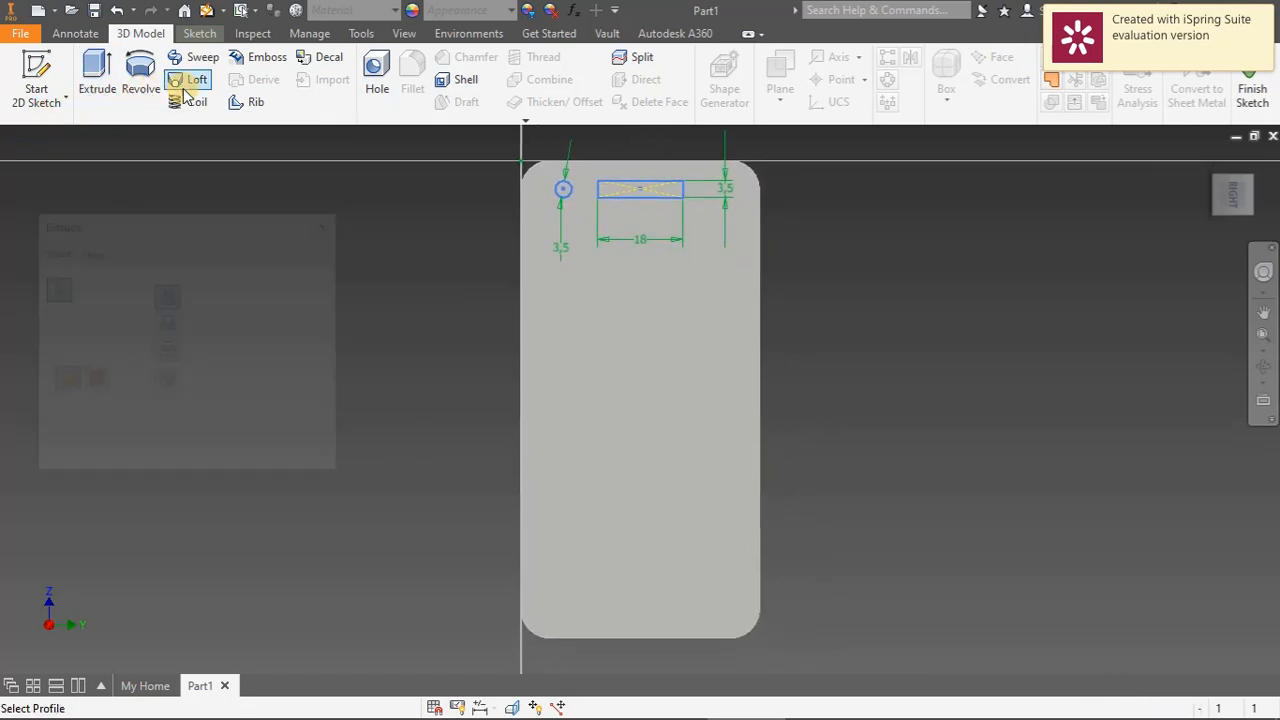
left_click(637, 198)
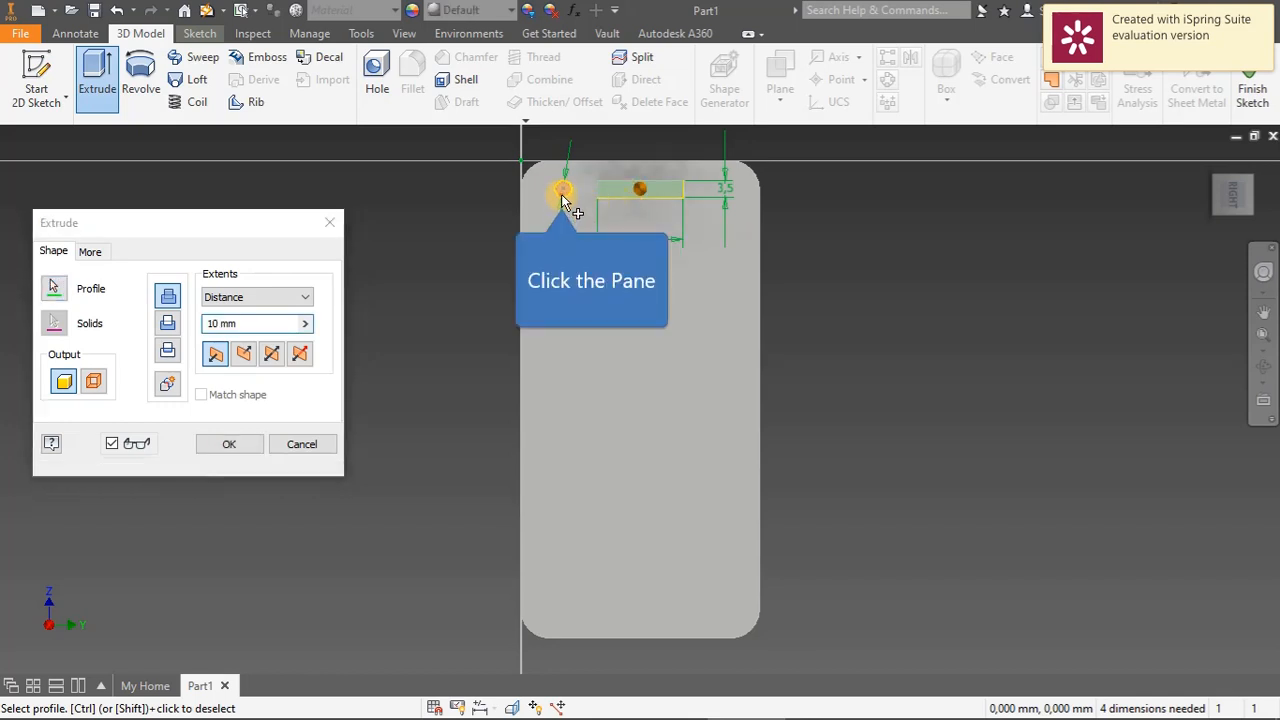
left_click(562, 194)
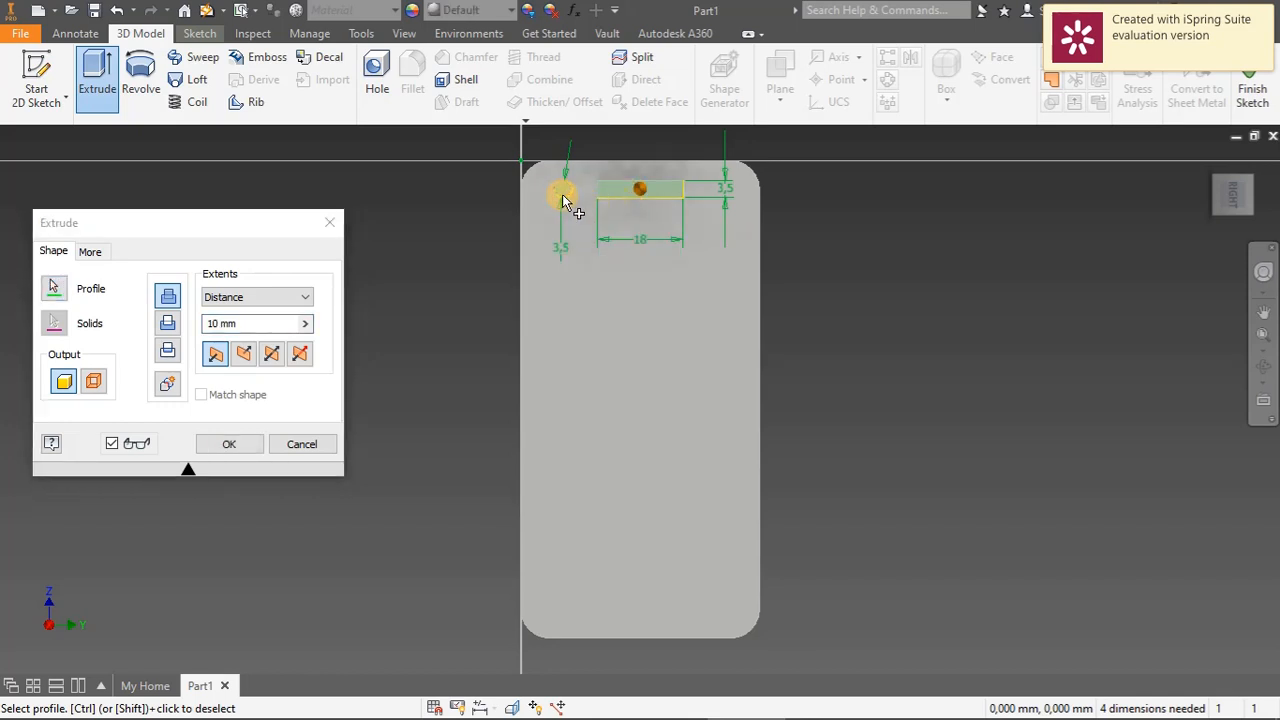
left_click(247, 321)
key("BackSpace")
key("BackSpace")
key("BackSpace")
key("BackSpace")
key("BackSpace")
key("BackSpace")
key("BackSpace")
key("BackSpace")
key("BackSpace")
key("BackSpace")
key("BackSpace")
key("BackSpace")
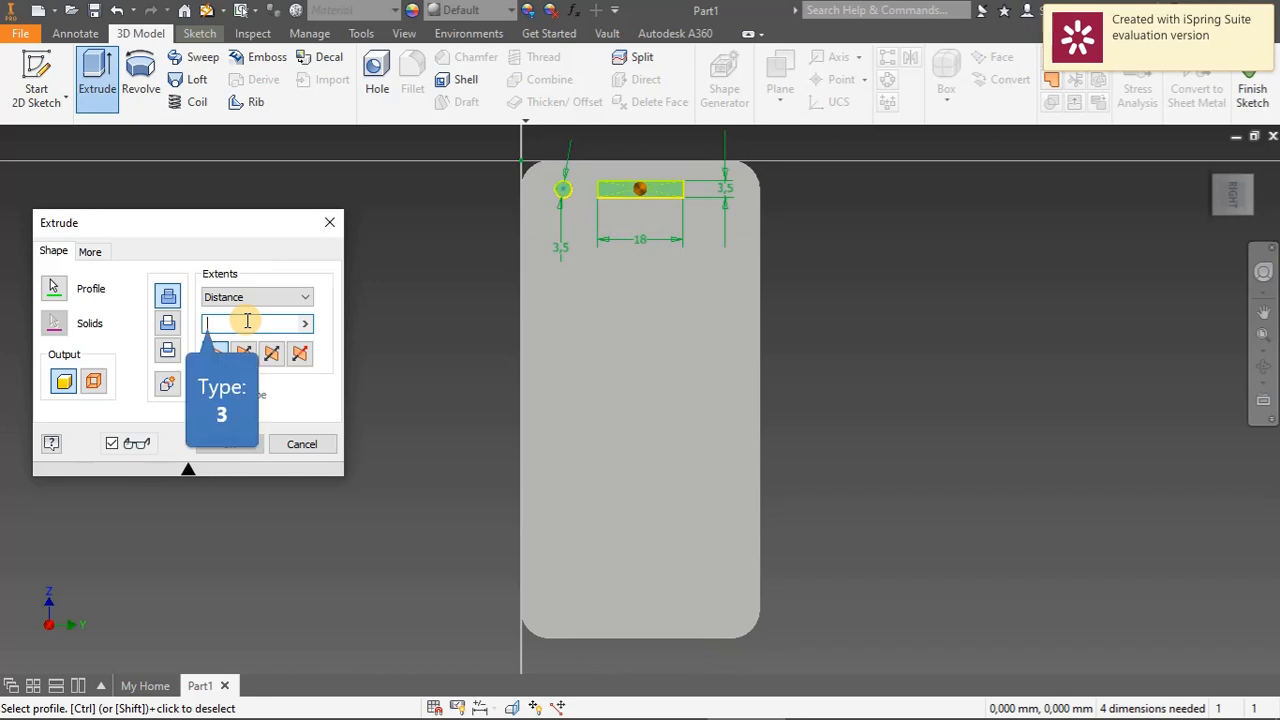
type("3")
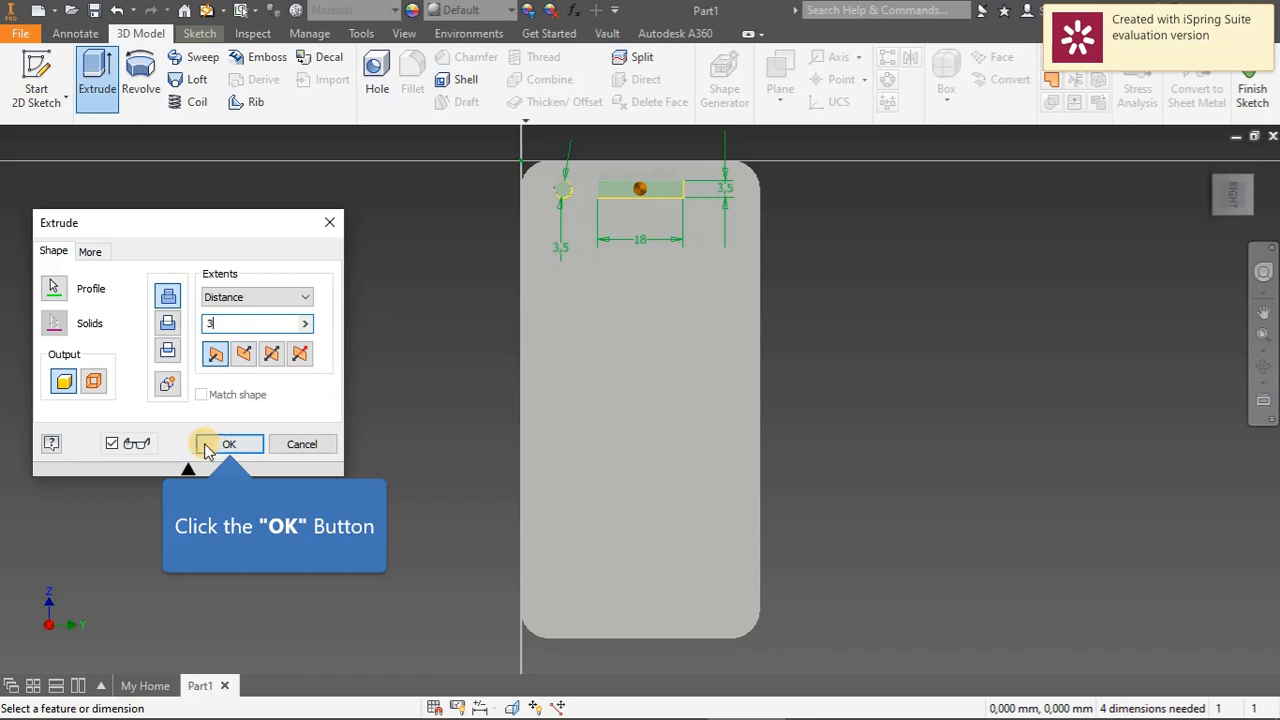
left_click(222, 444)
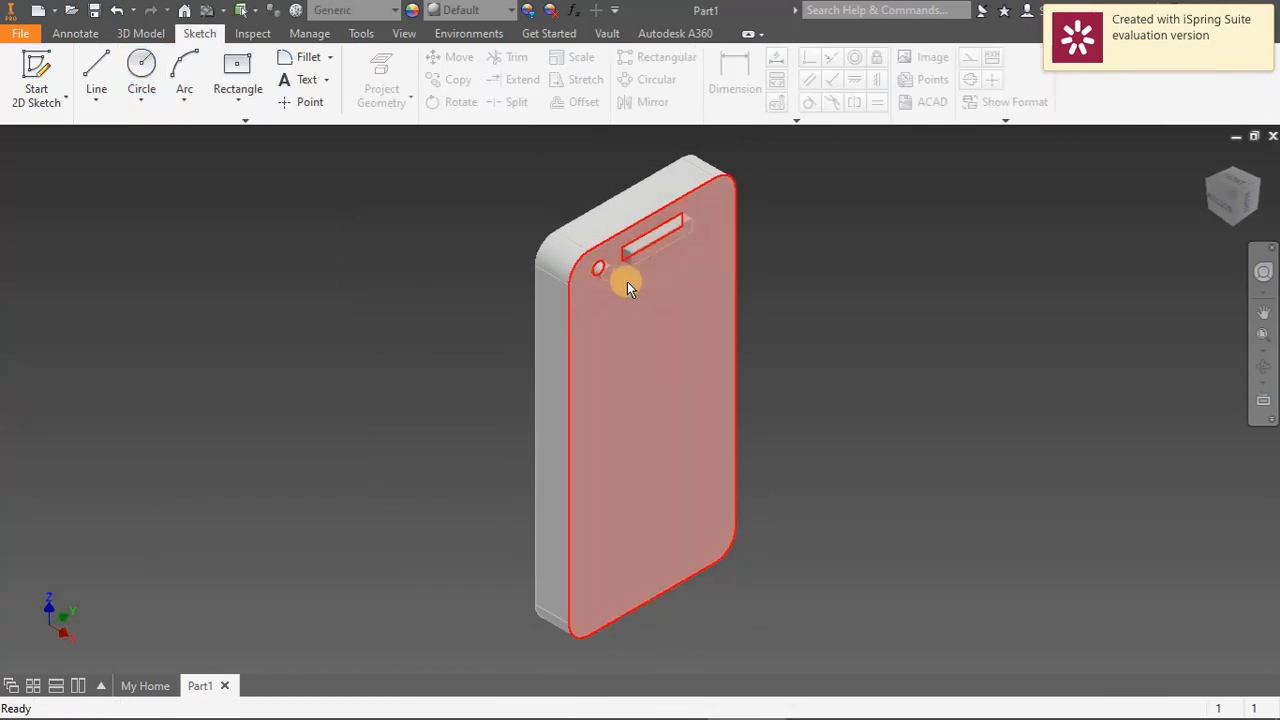
Start a constant fillet on the raised bar's upper near corner edge and set its radius to 1 mm
scroll(620, 252, "down", 3)
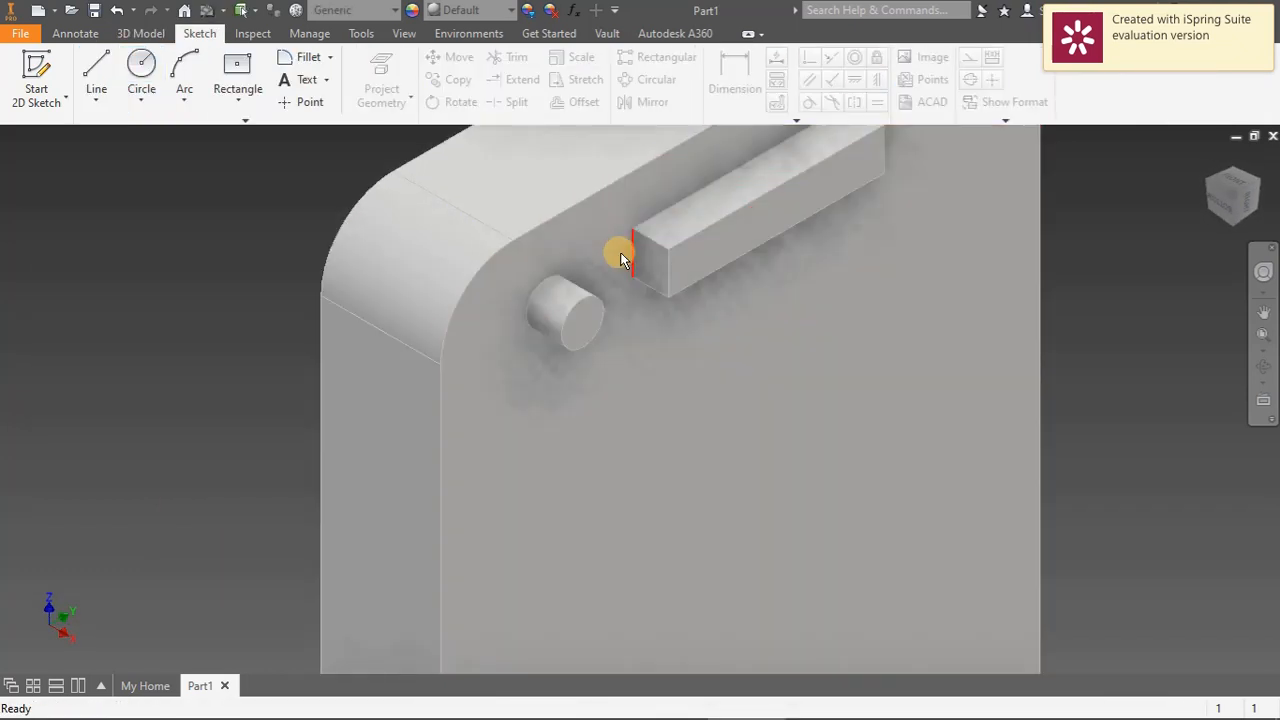
left_click(657, 245)
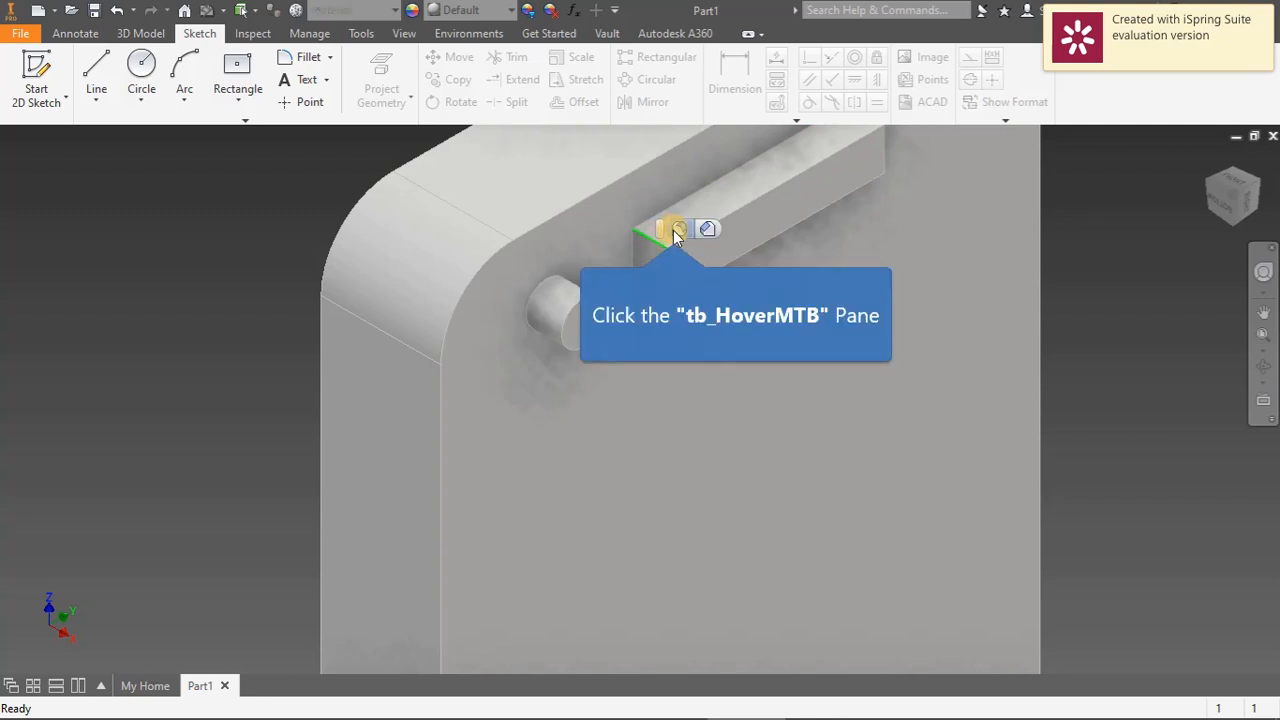
left_click(677, 230)
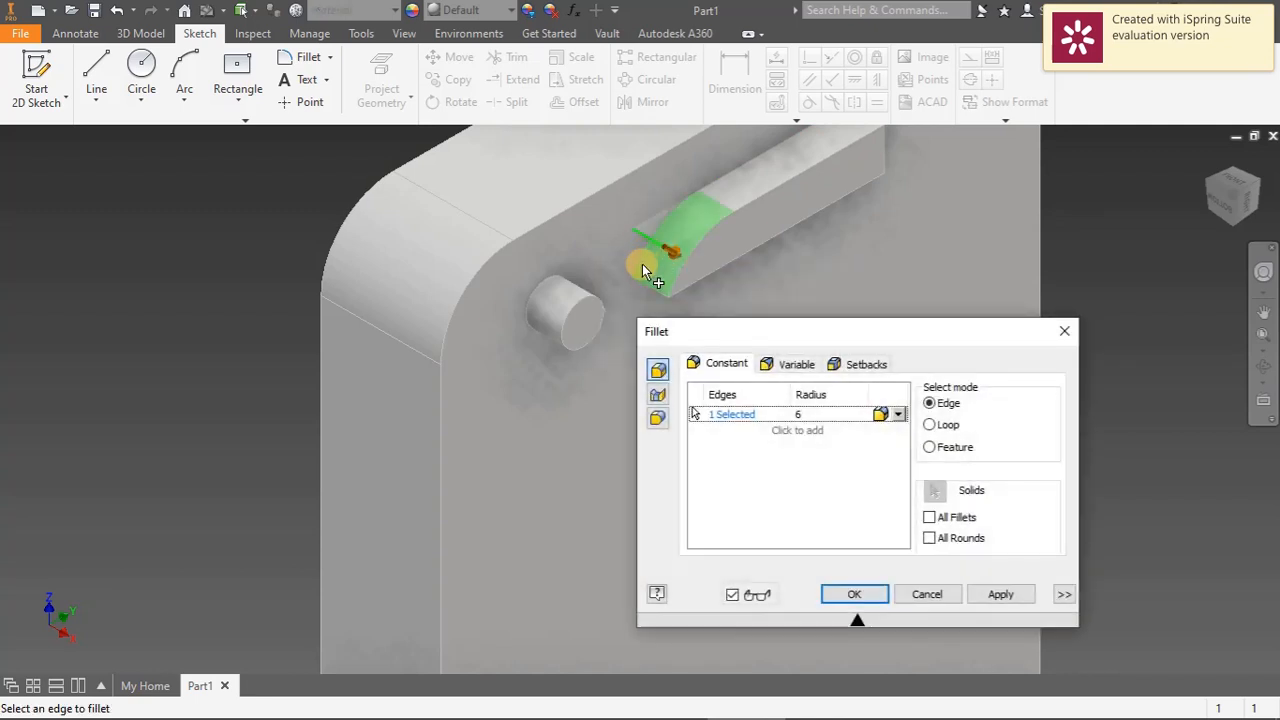
left_click(799, 414)
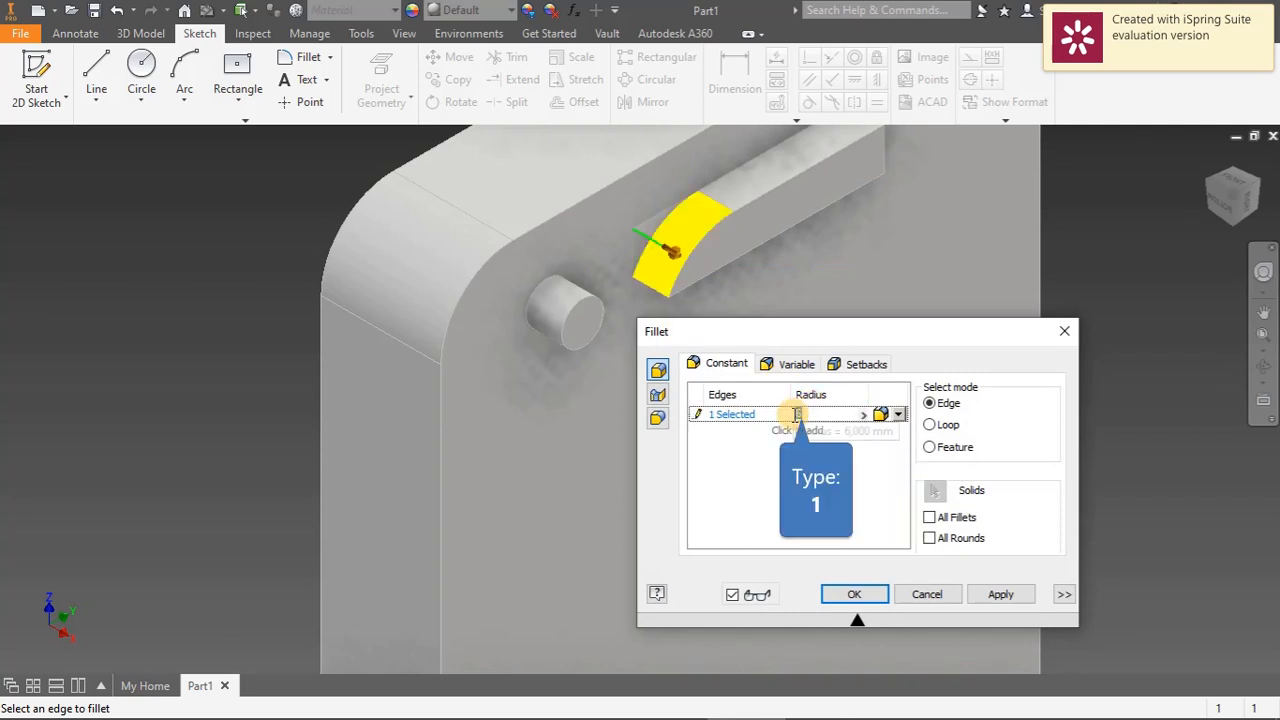
type("1")
left_click(797, 414)
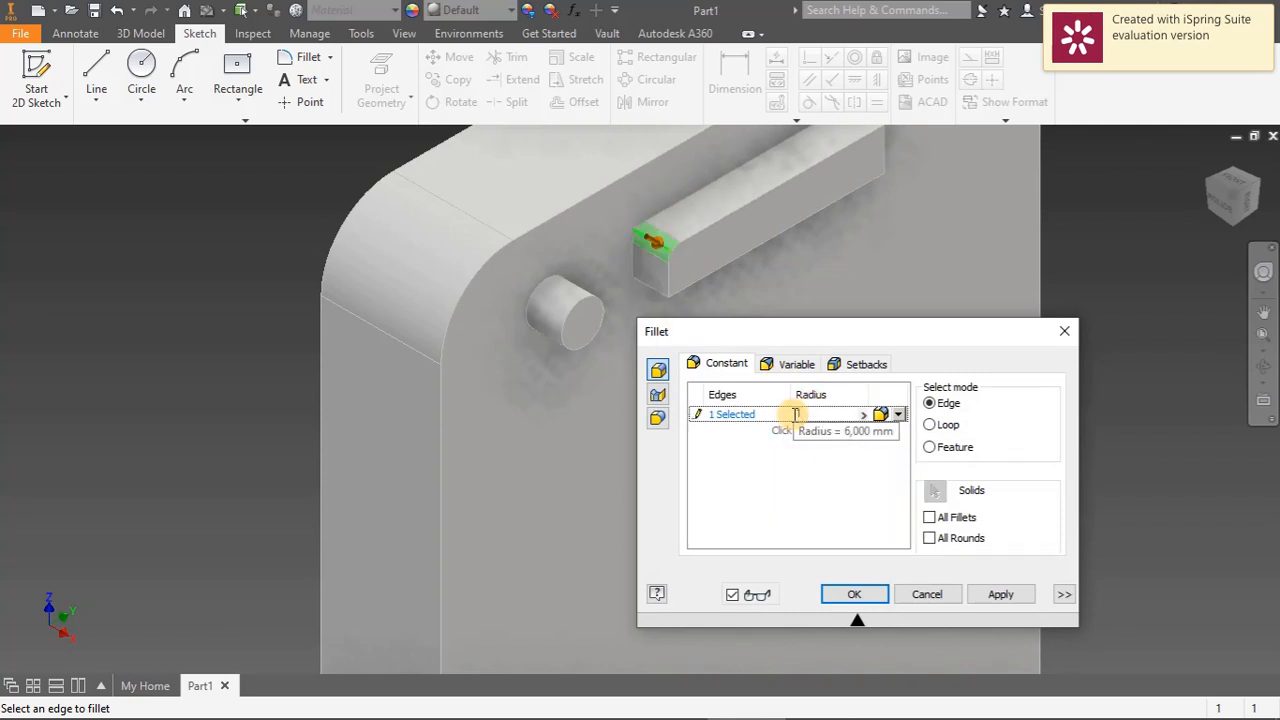
Add the raised bar's other three short corner edges to the 1 mm fillet, leaving the cylinder's edge out, and apply it
left_click(660, 298)
left_click(576, 322)
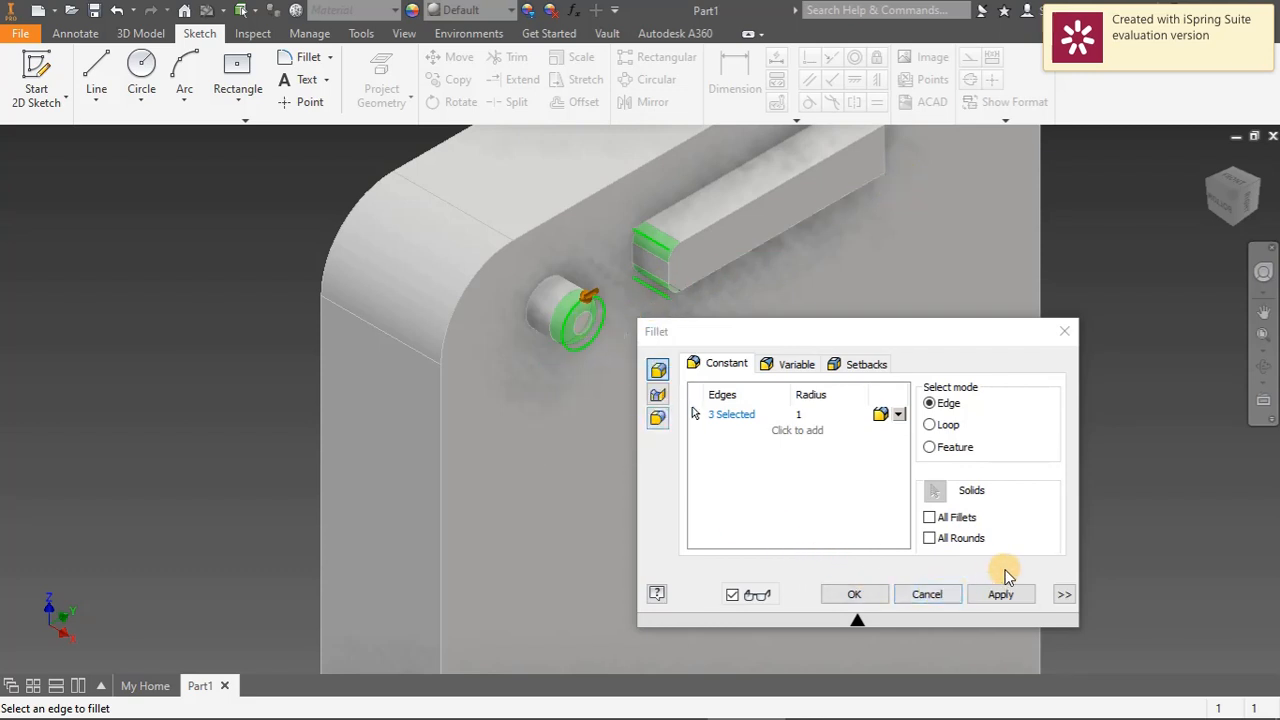
left_click(580, 330, "ctrl")
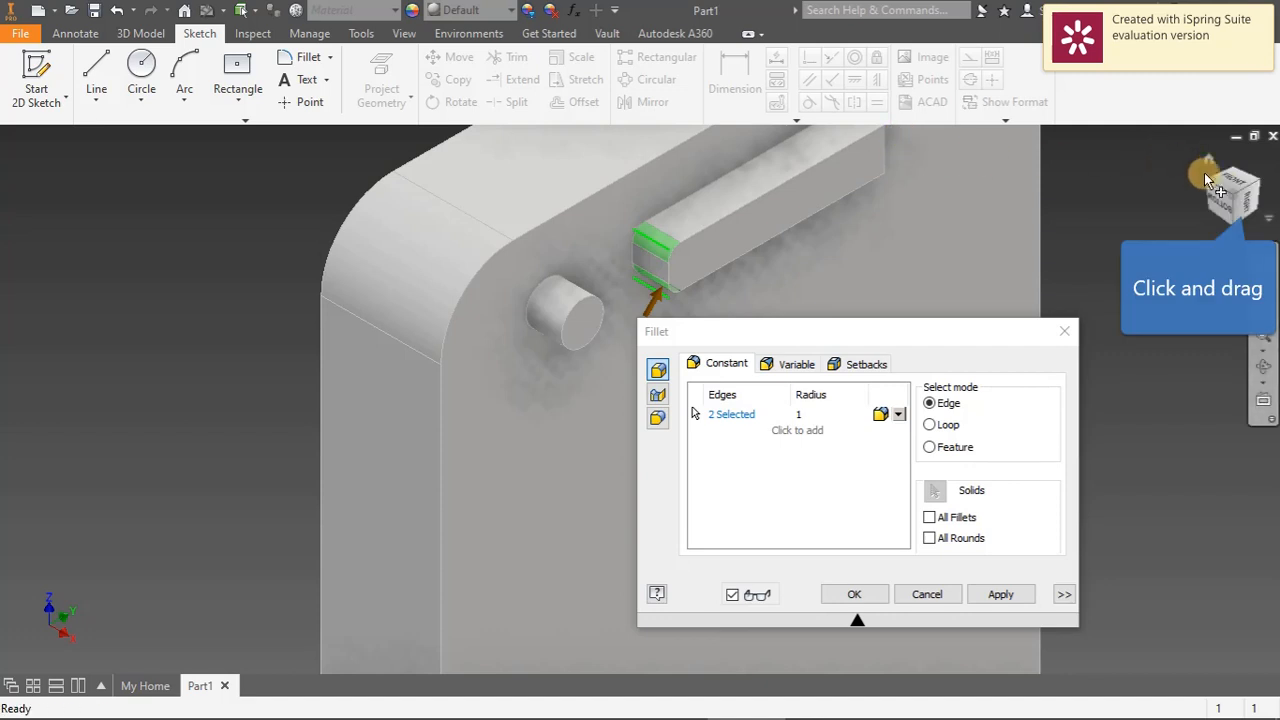
left_click_drag(1245, 210, 1258, 185)
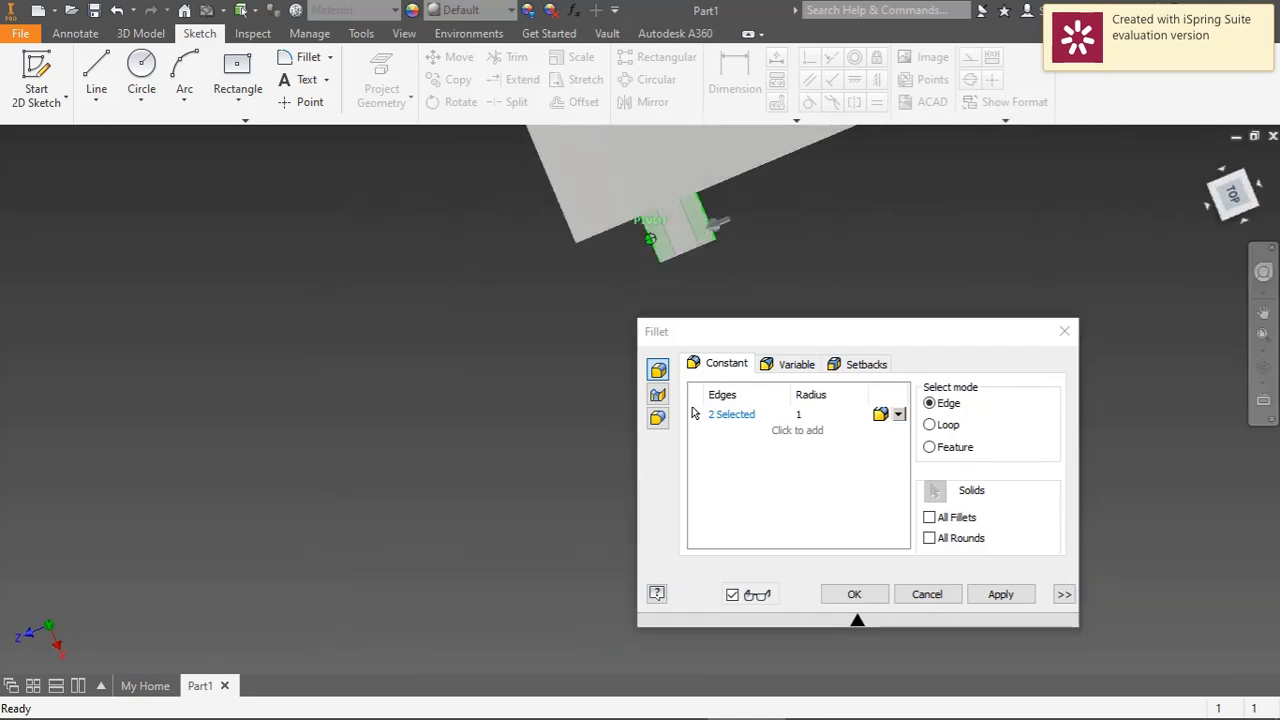
left_click(708, 220)
left_click(651, 249)
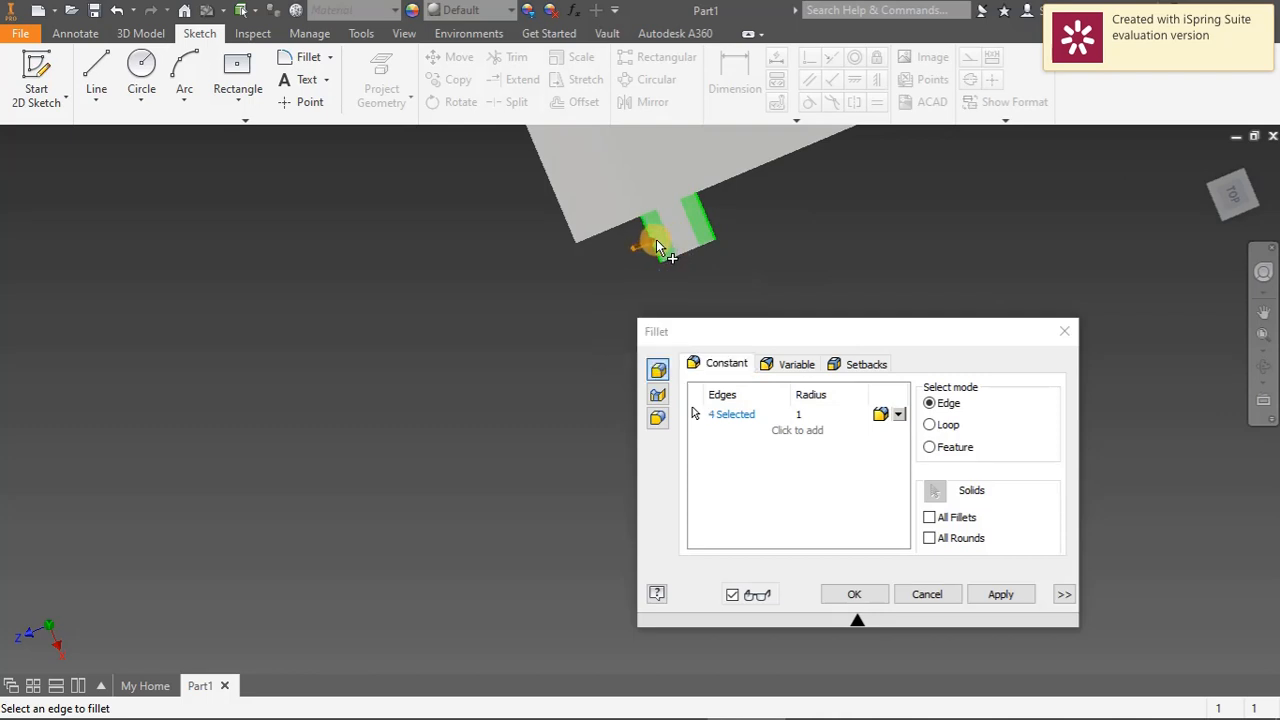
left_click(1000, 595)
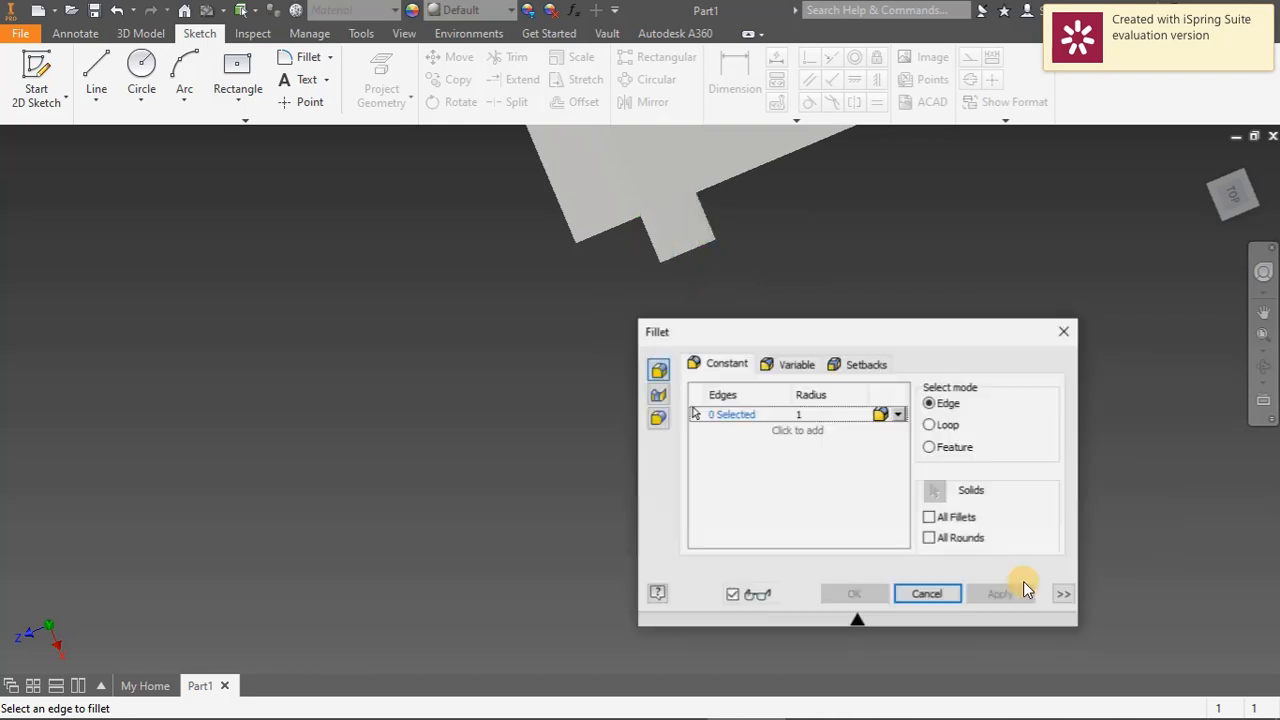
left_click(1063, 333)
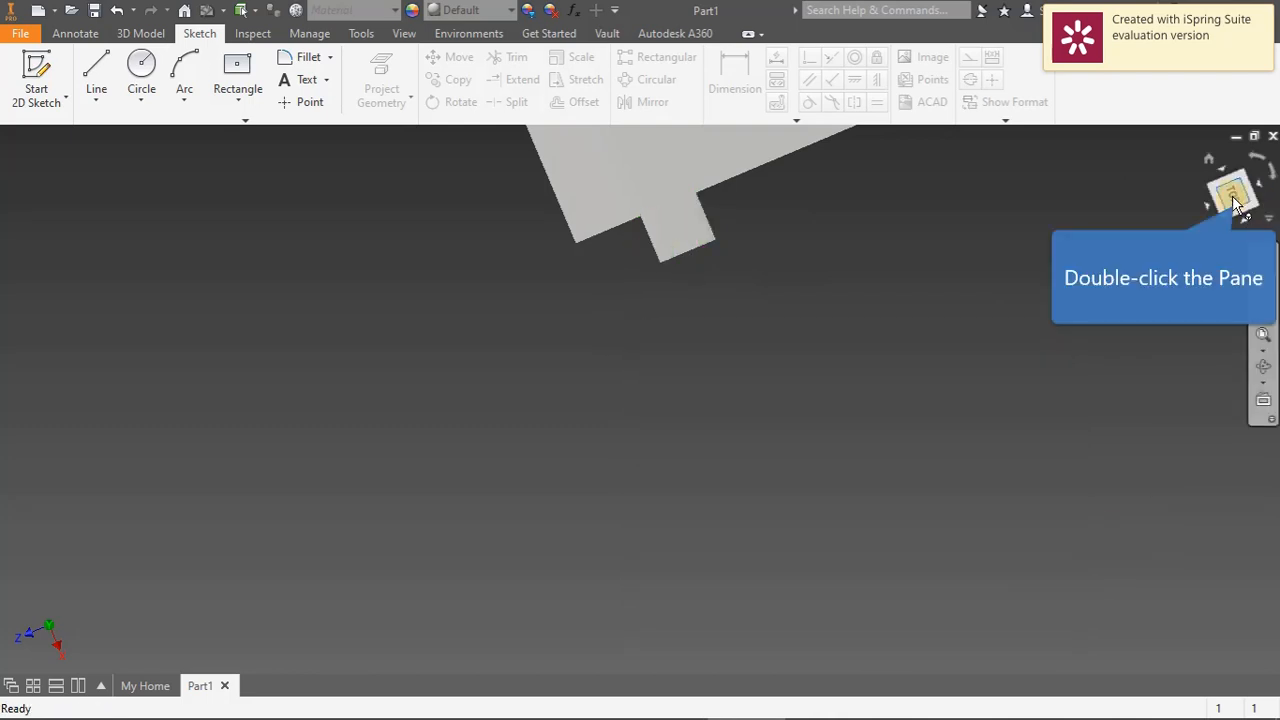
double_click(1238, 198)
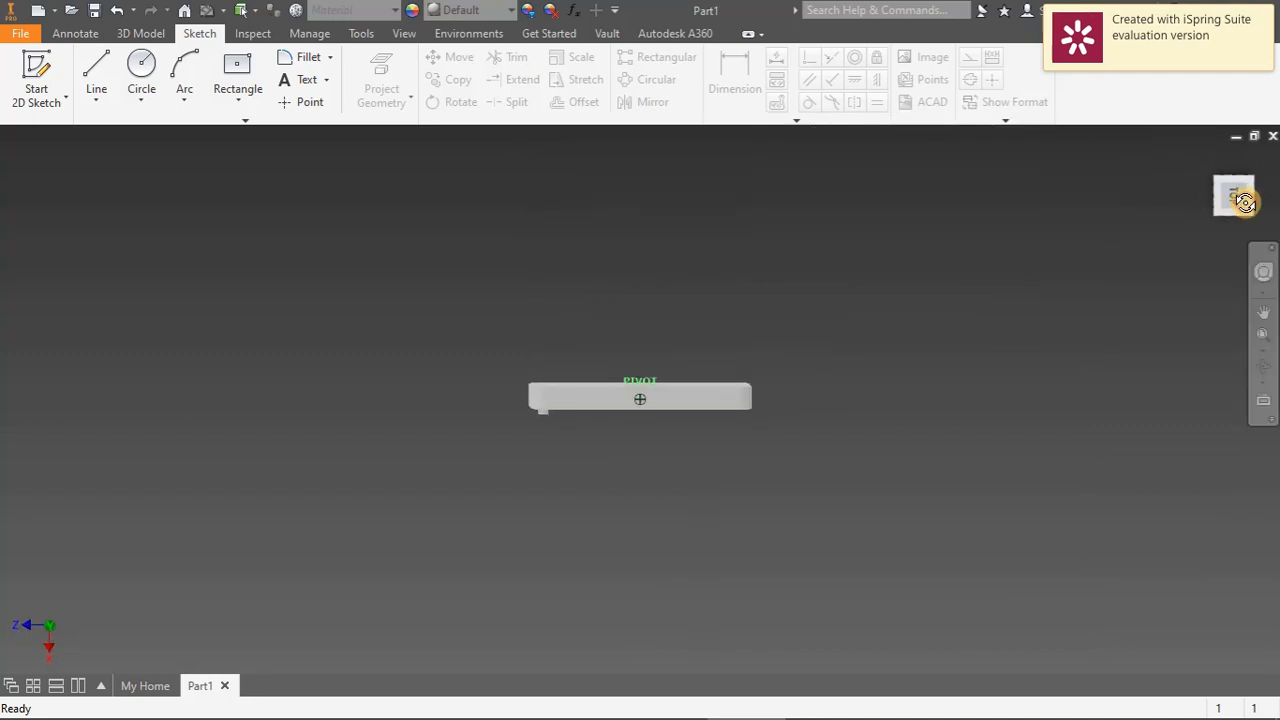
mouse_move(1234, 200)
left_mouse_down()
mouse_move(1242, 208)
mouse_move(1230, 188)
mouse_move(1235, 204)
mouse_move(1159, 219)
left_mouse_up()
left_click(629, 385)
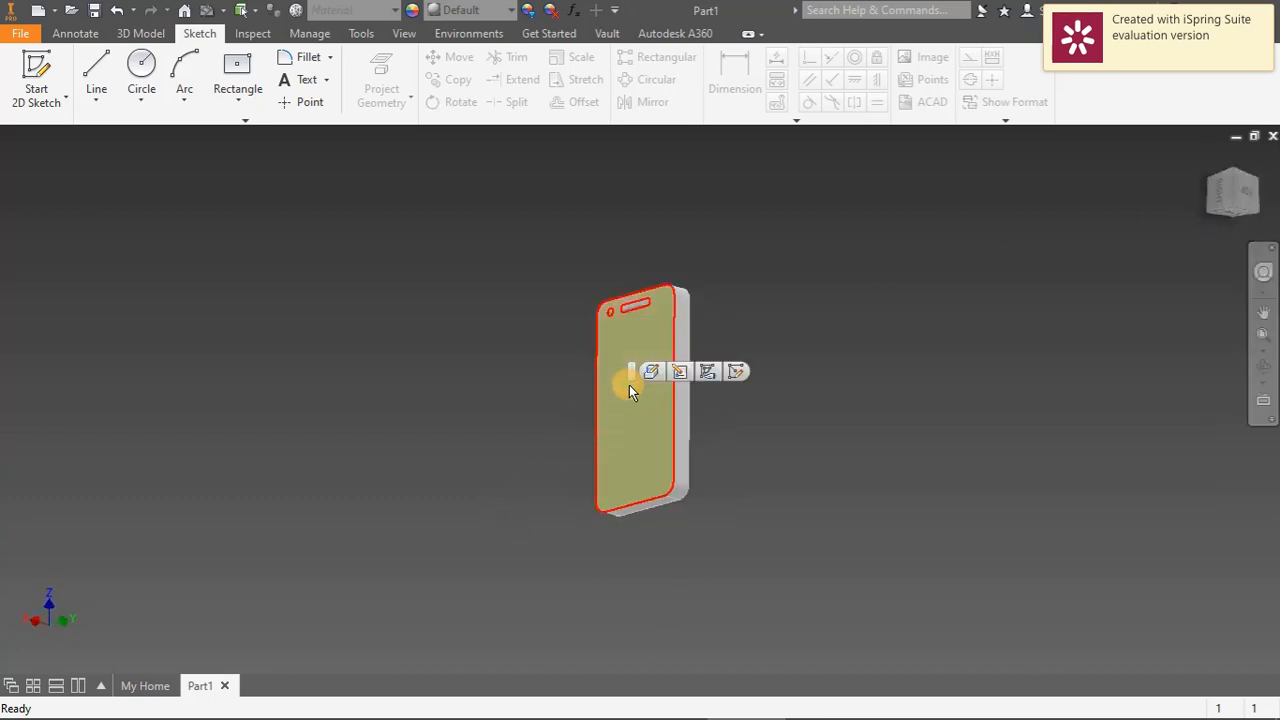
left_click(735, 371)
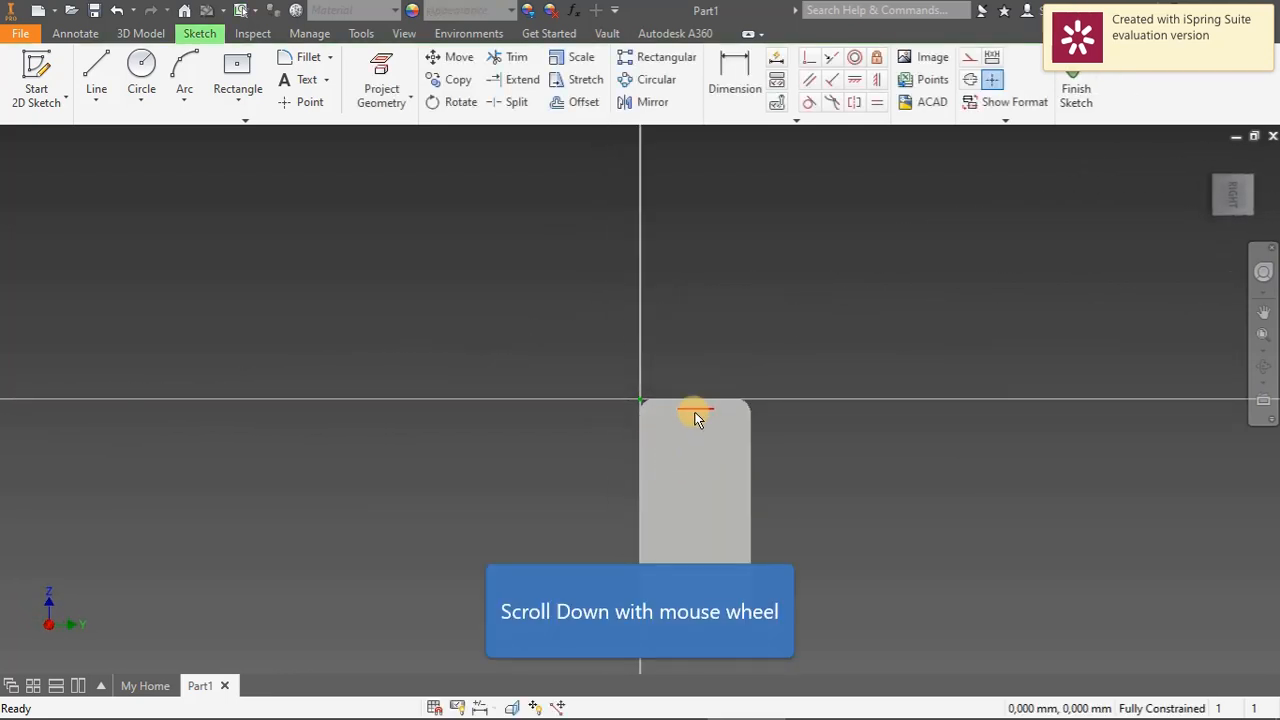
scroll(697, 419, "down", 5)
scroll(697, 421, "down", 3)
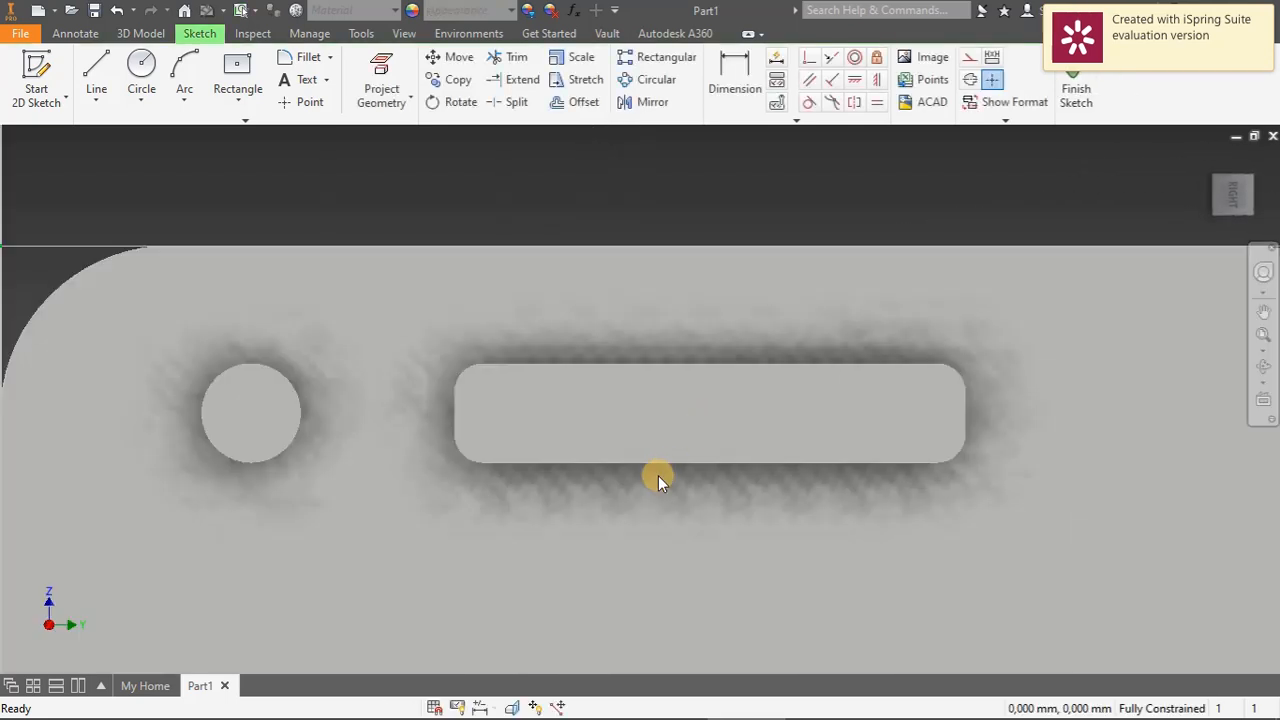
left_click(1076, 90)
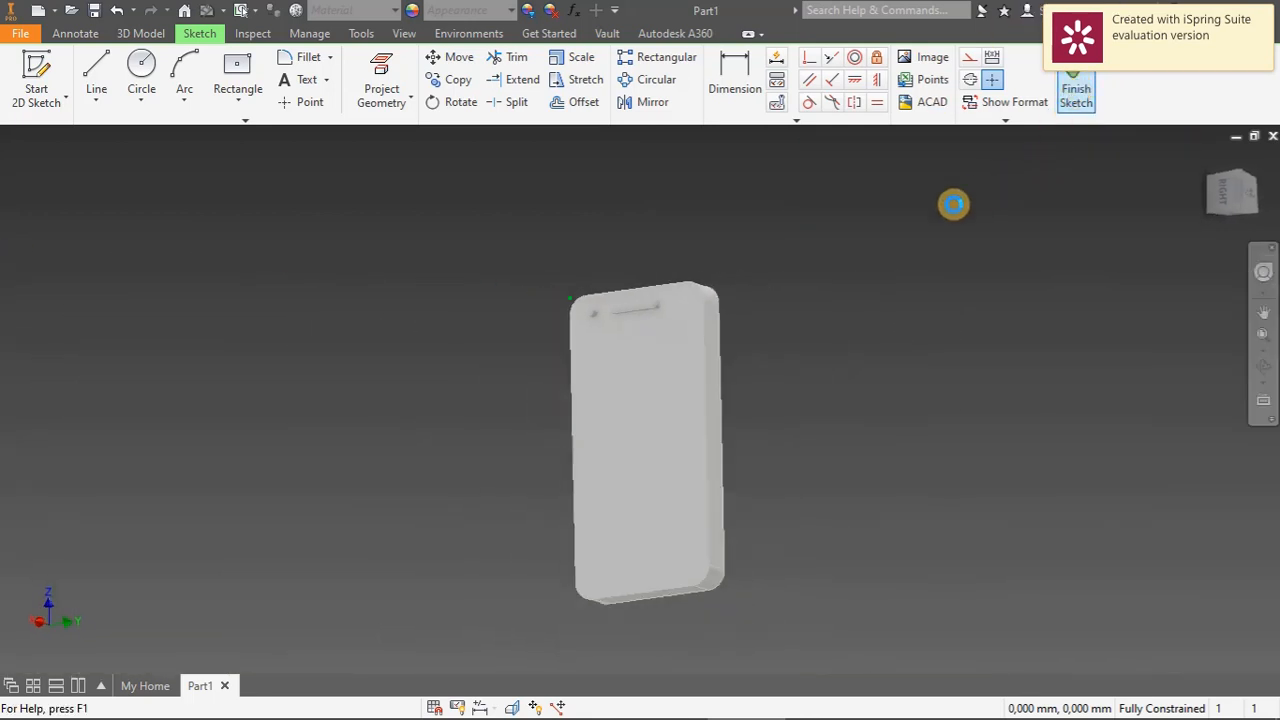
Edit the extrusion that forms the raised bar and cylinder, setting its distance to 0.1 mm
scroll(630, 306, "down", 6)
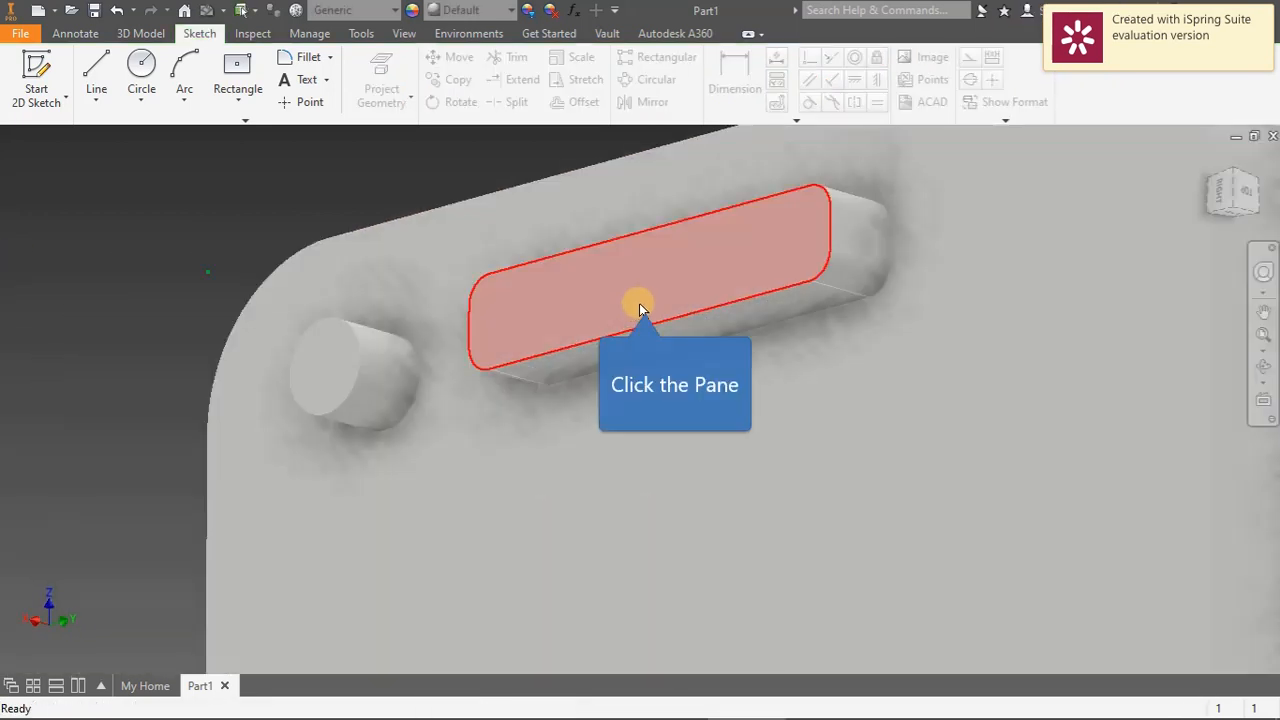
left_click(643, 300)
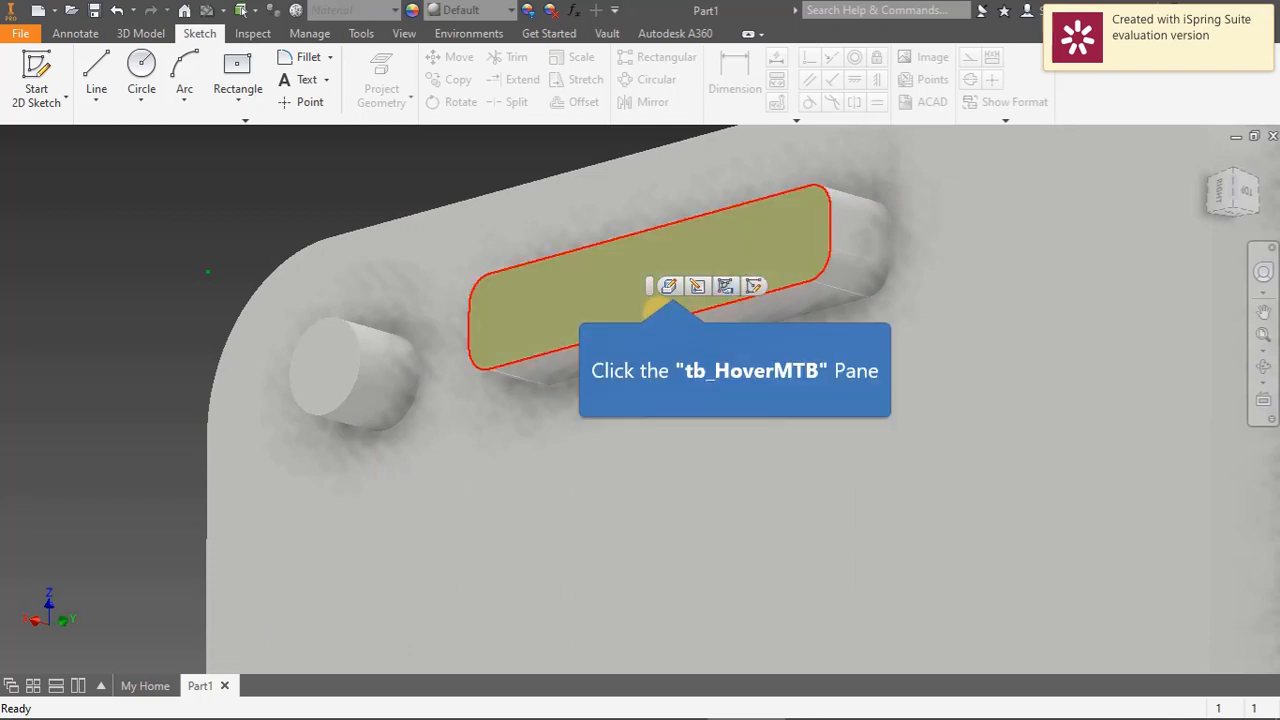
left_click(673, 285)
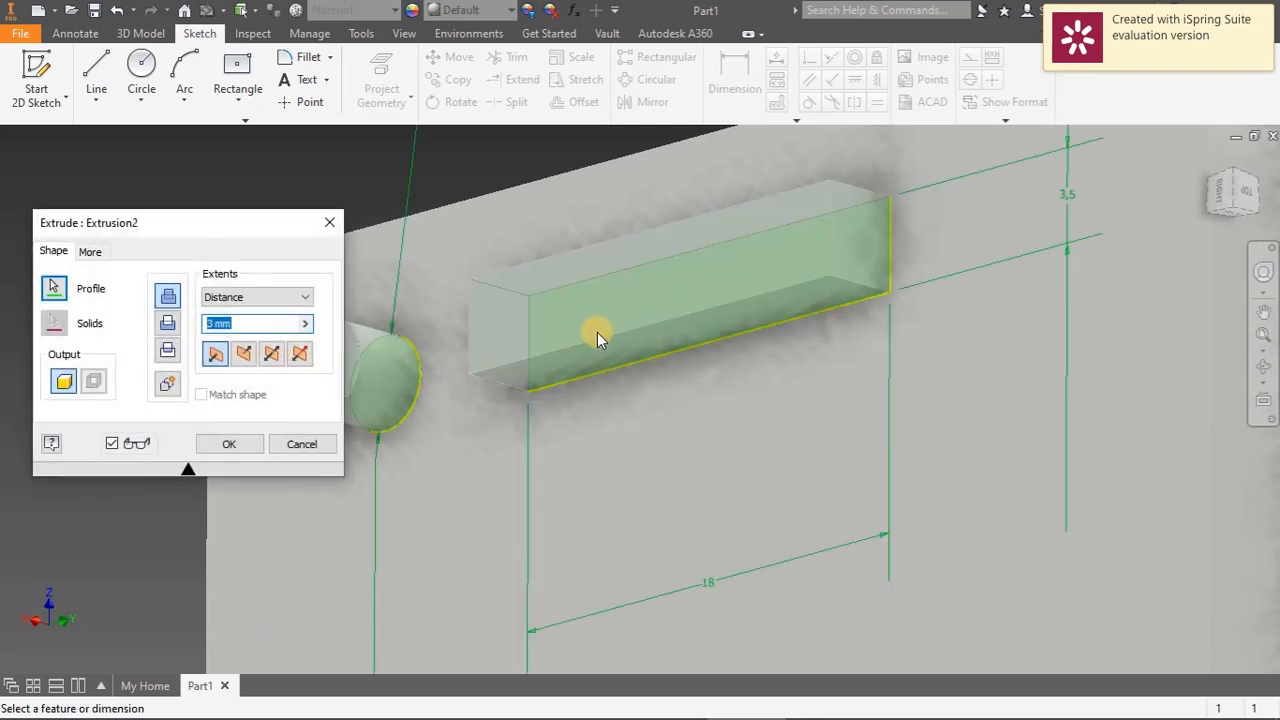
type("0.")
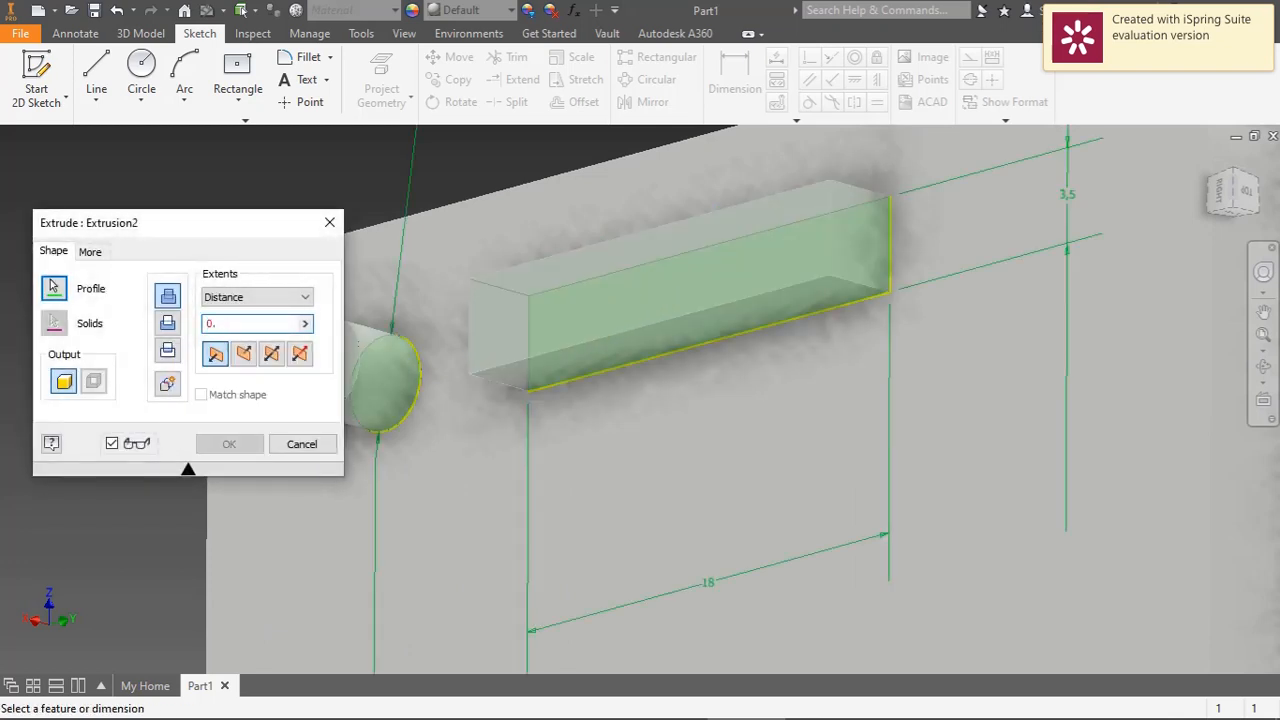
type("1")
key("Return")
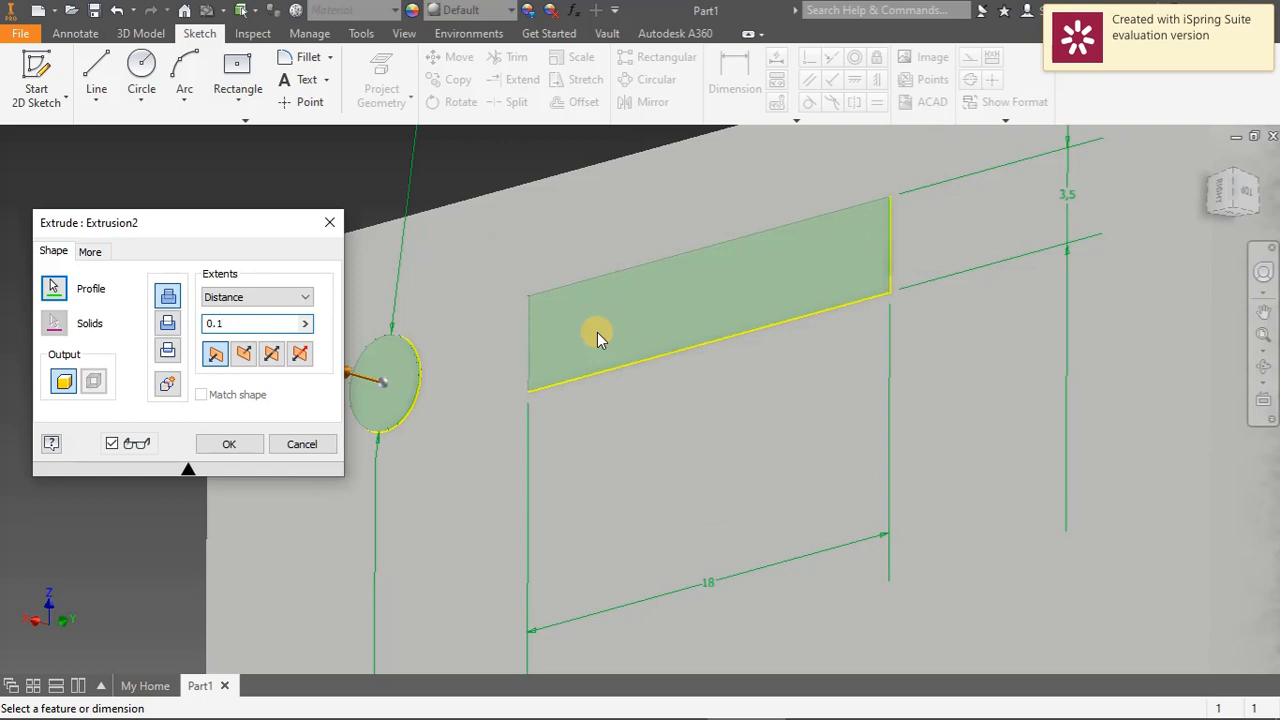
key("Return")
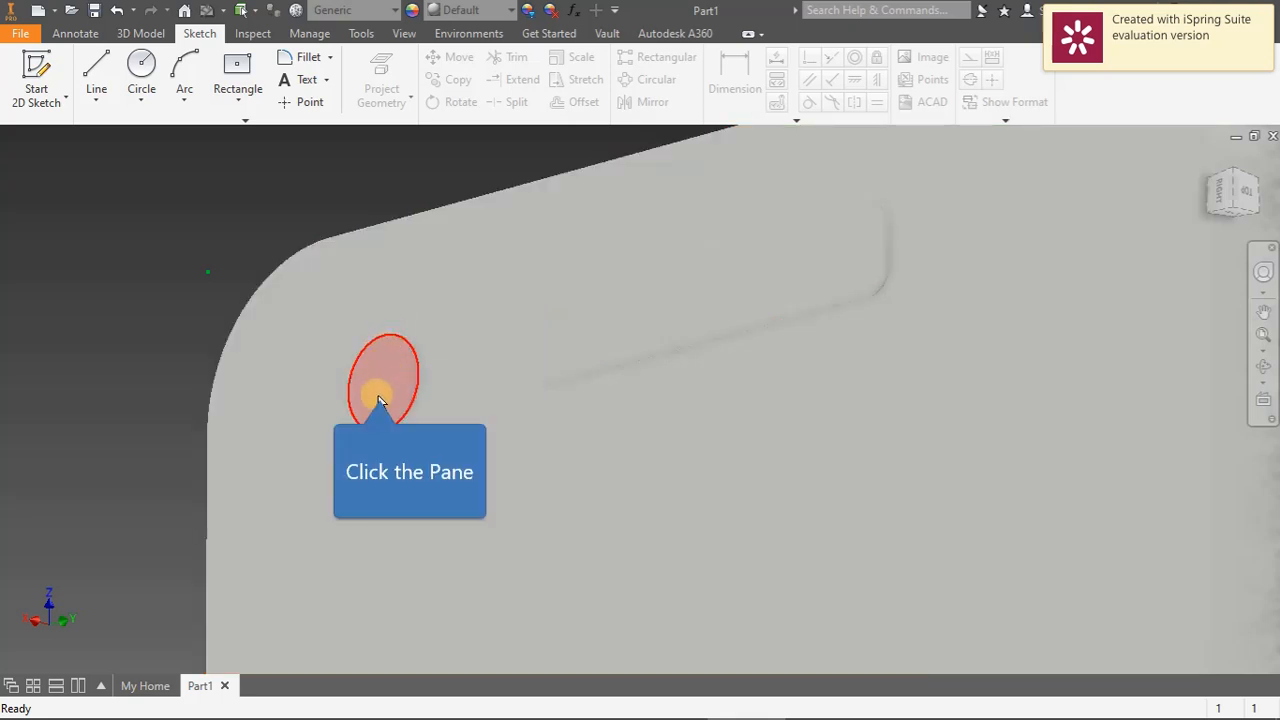
left_click(380, 400)
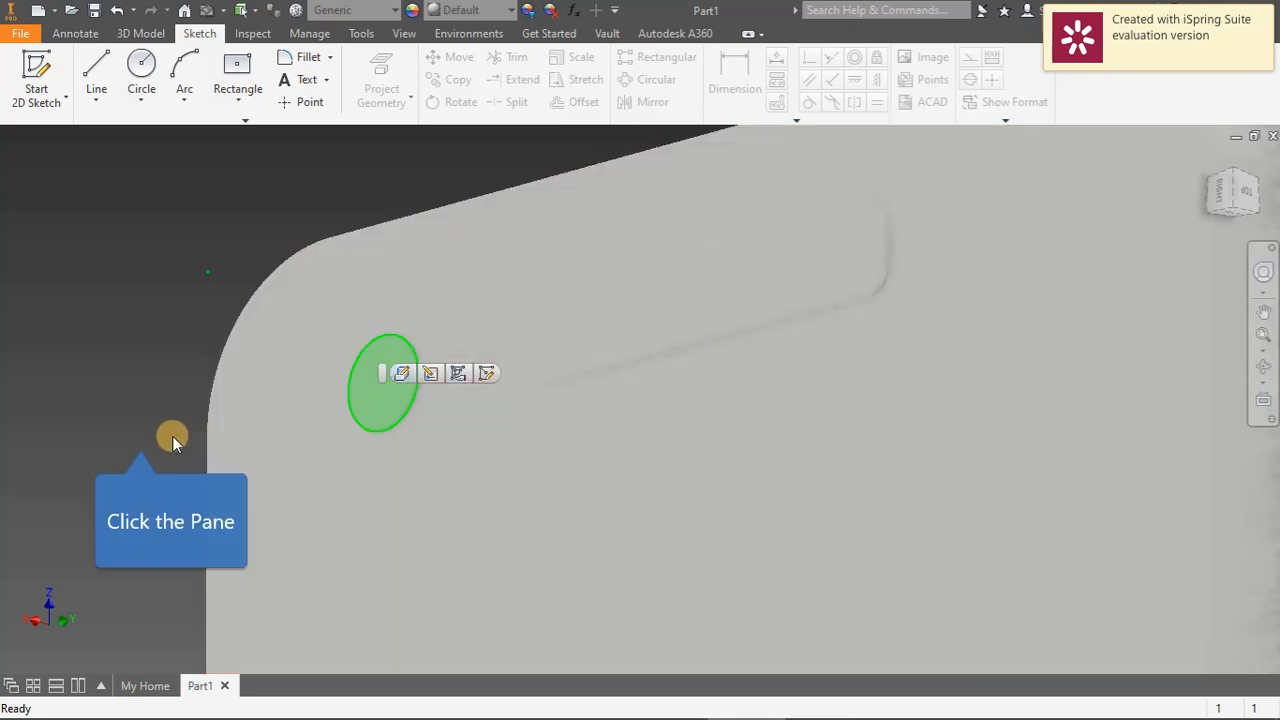
left_click(143, 435)
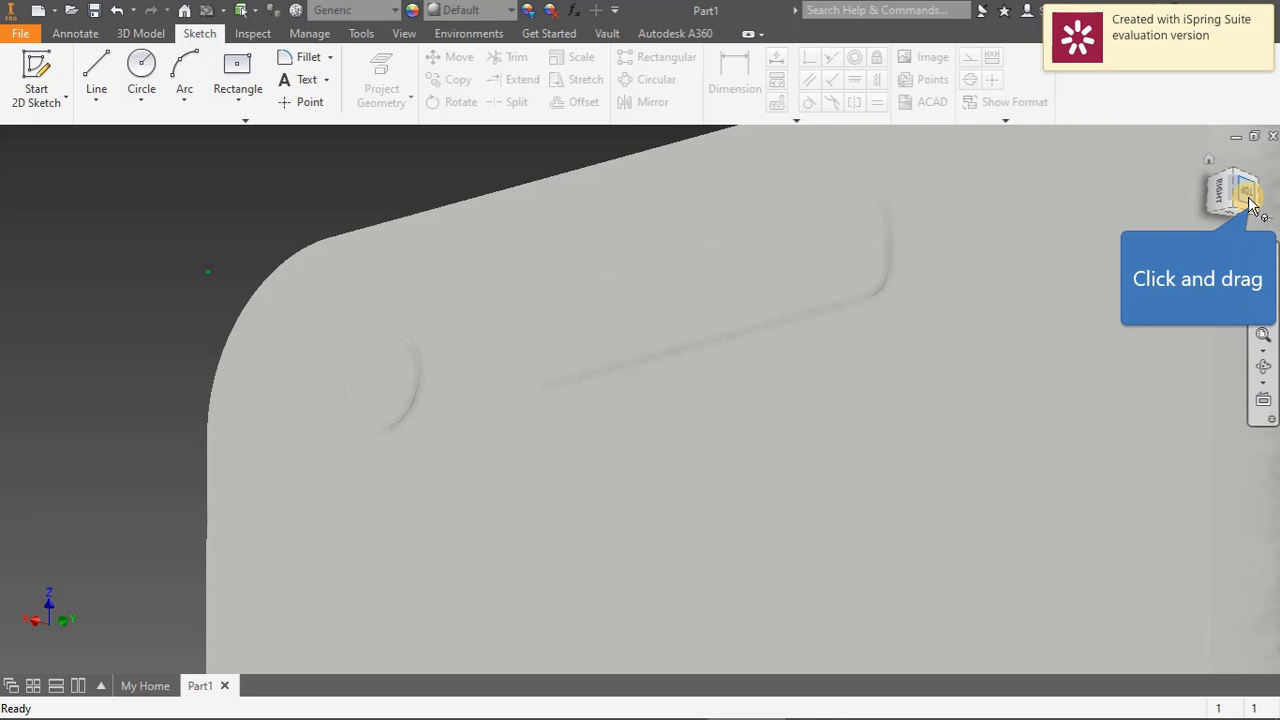
Start a 2D sketch on the plate's large front face, viewed squarely from the right side
mouse_move(1234, 194)
left_mouse_down()
mouse_move(1184, 218)
mouse_move(1137, 213)
mouse_move(1180, 165)
mouse_move(1237, 203)
left_mouse_up()
left_click(1220, 198)
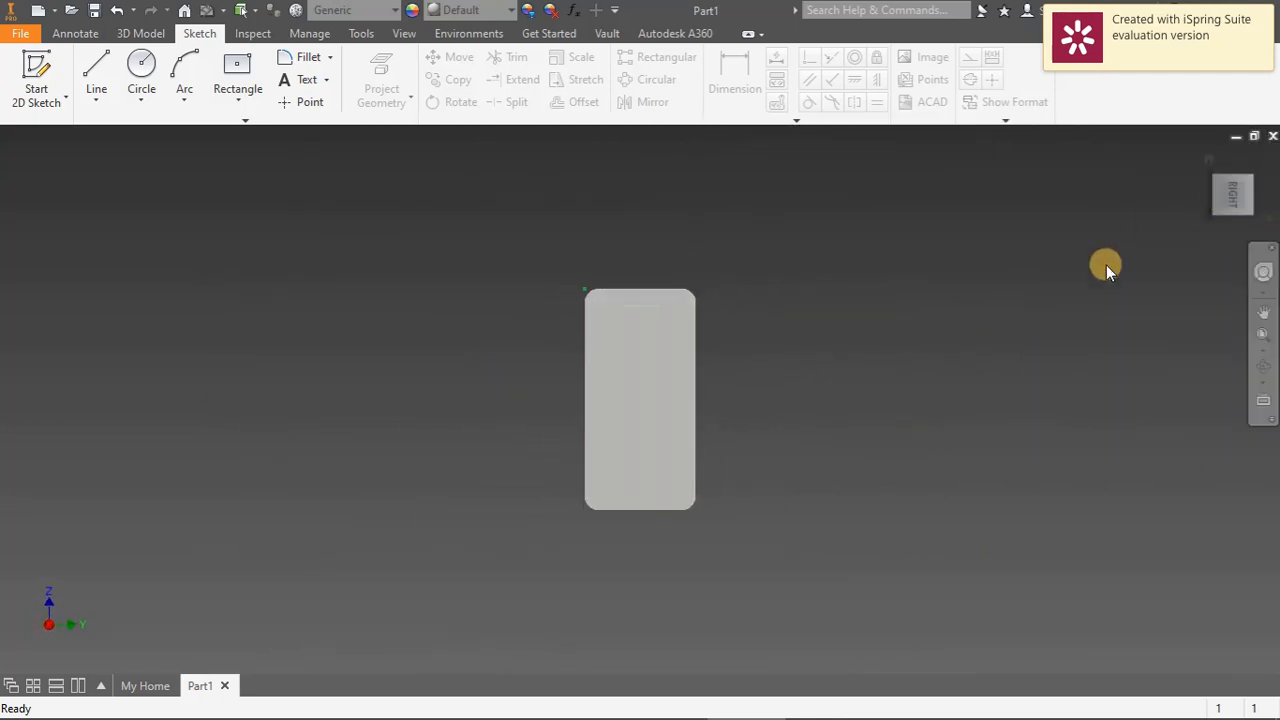
left_click(643, 405)
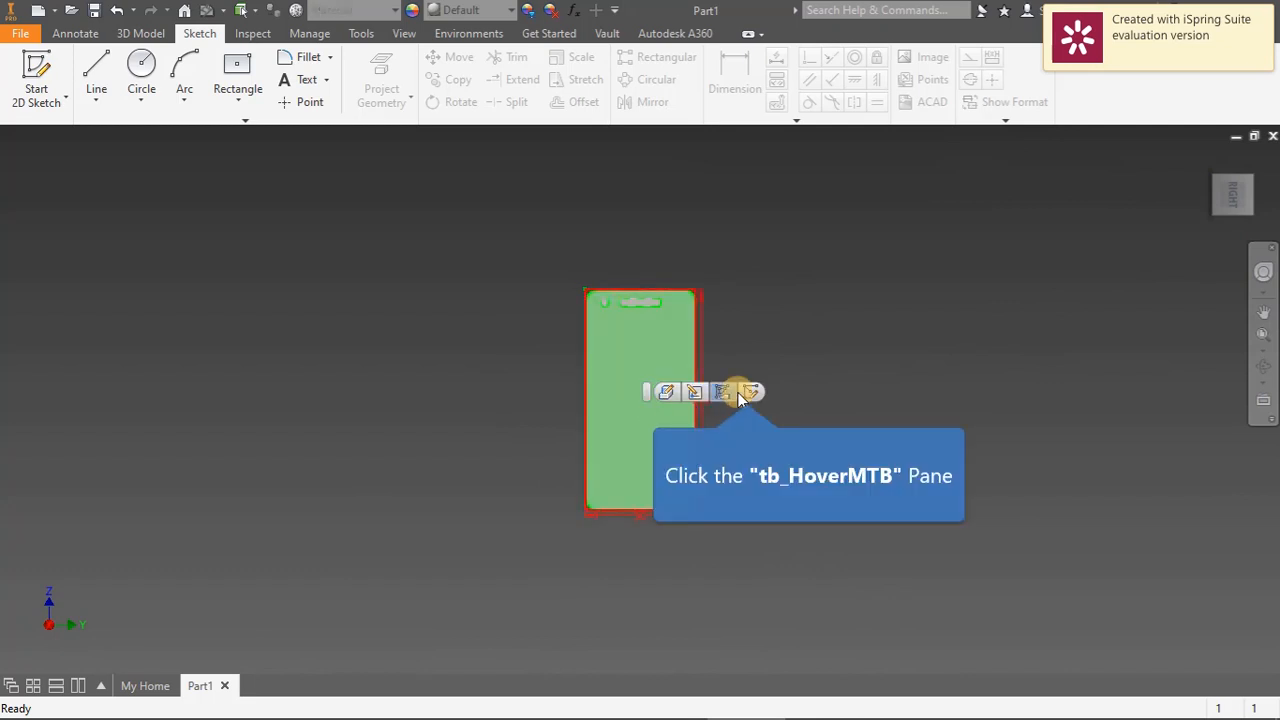
left_click(737, 392)
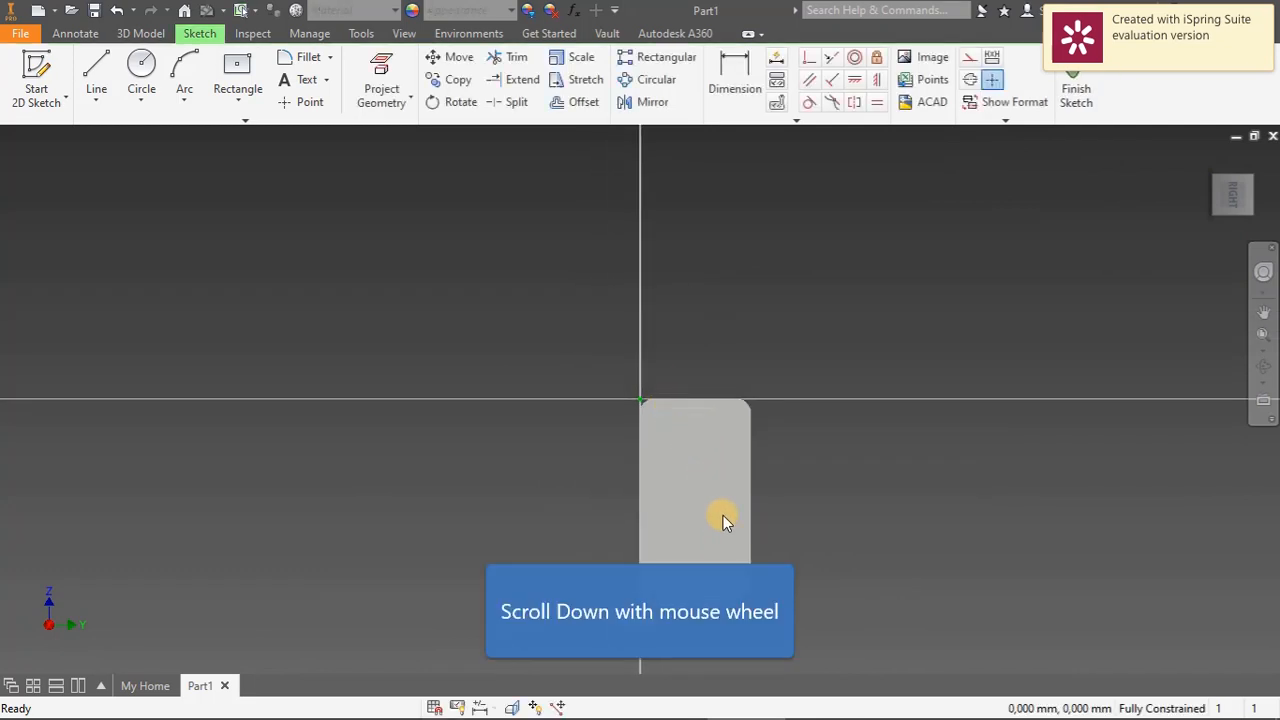
Draw a two-point center rectangle 60 mm high and 46 mm wide, centred on the plate's face
scroll(723, 515, "down", 3)
scroll(729, 500, "up", 3)
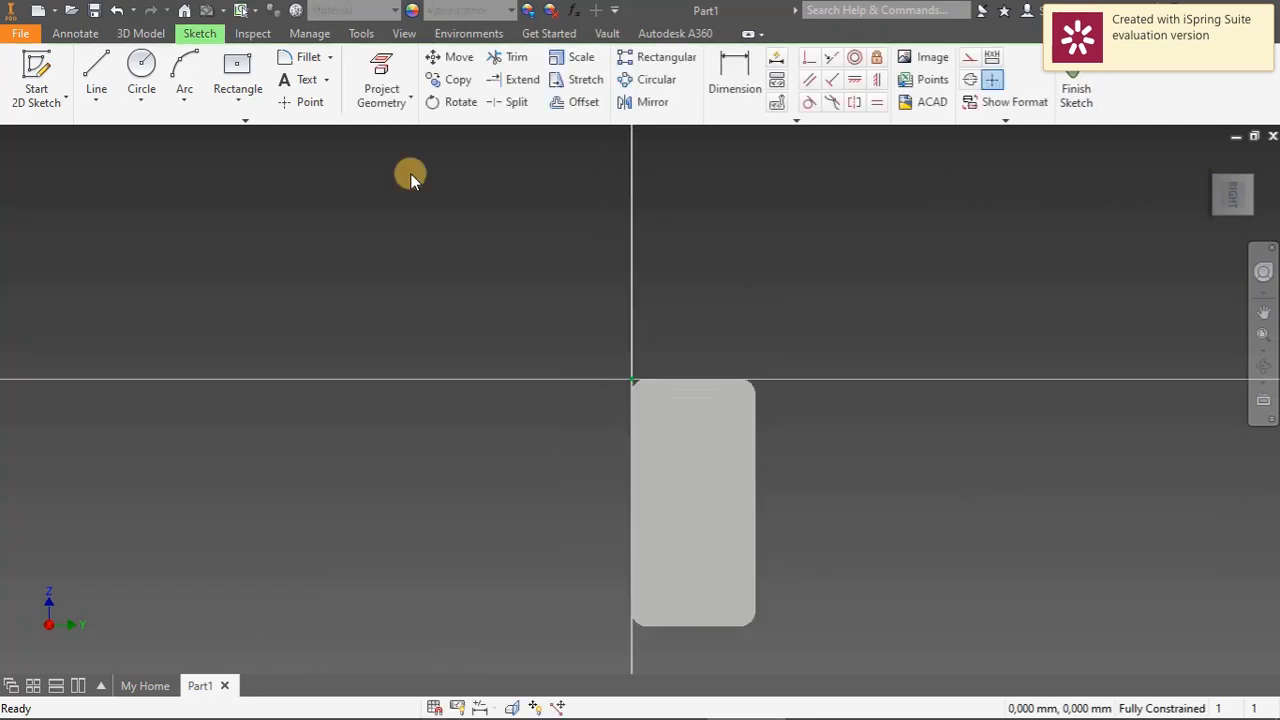
left_click(240, 66)
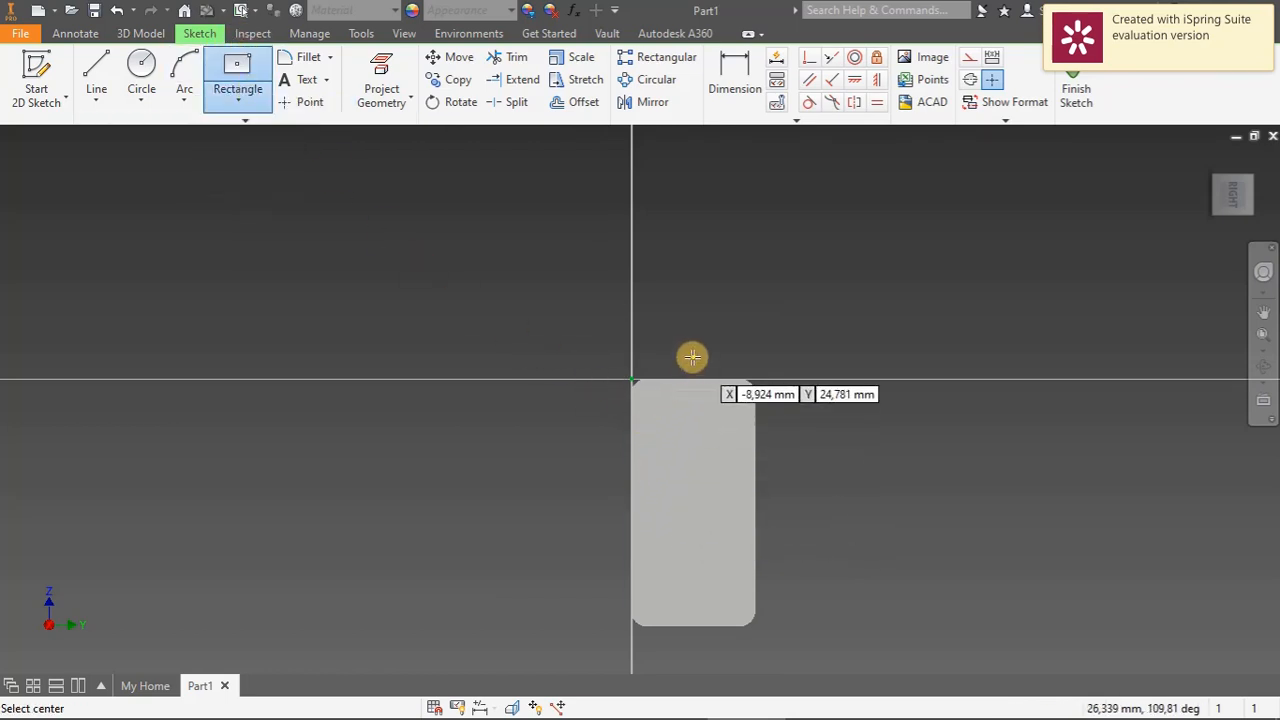
left_click(692, 503)
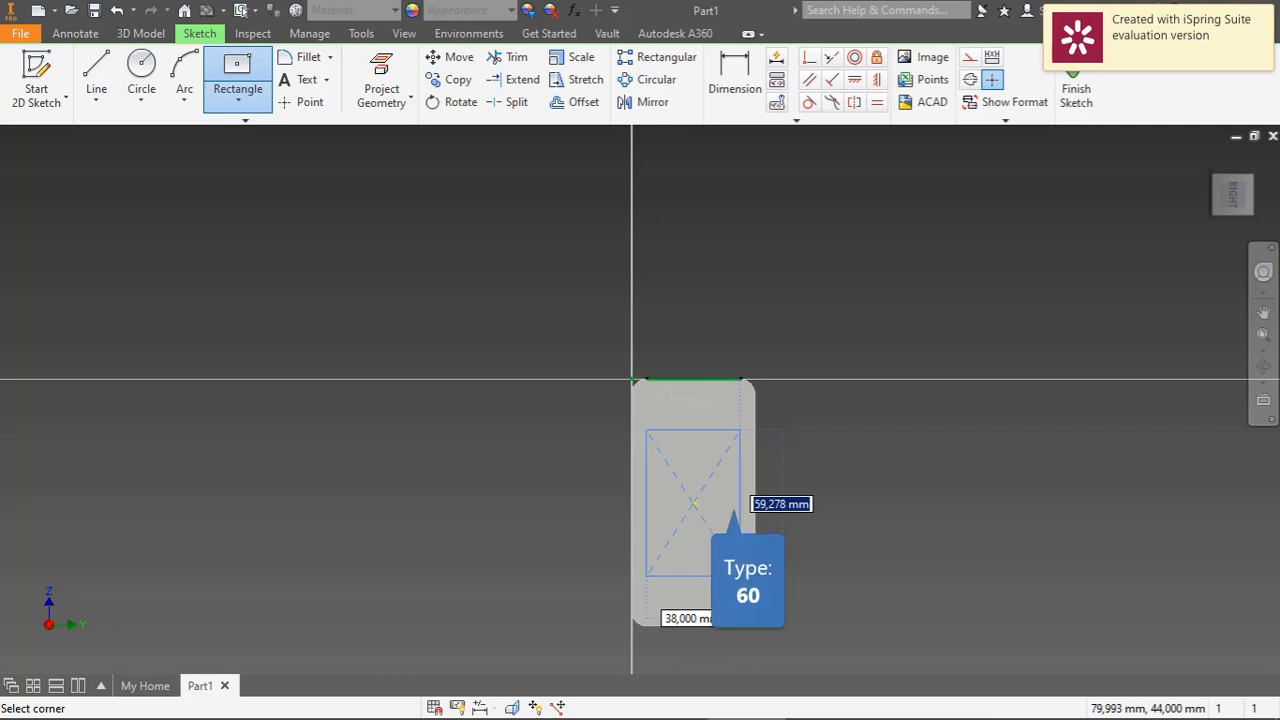
type("60")
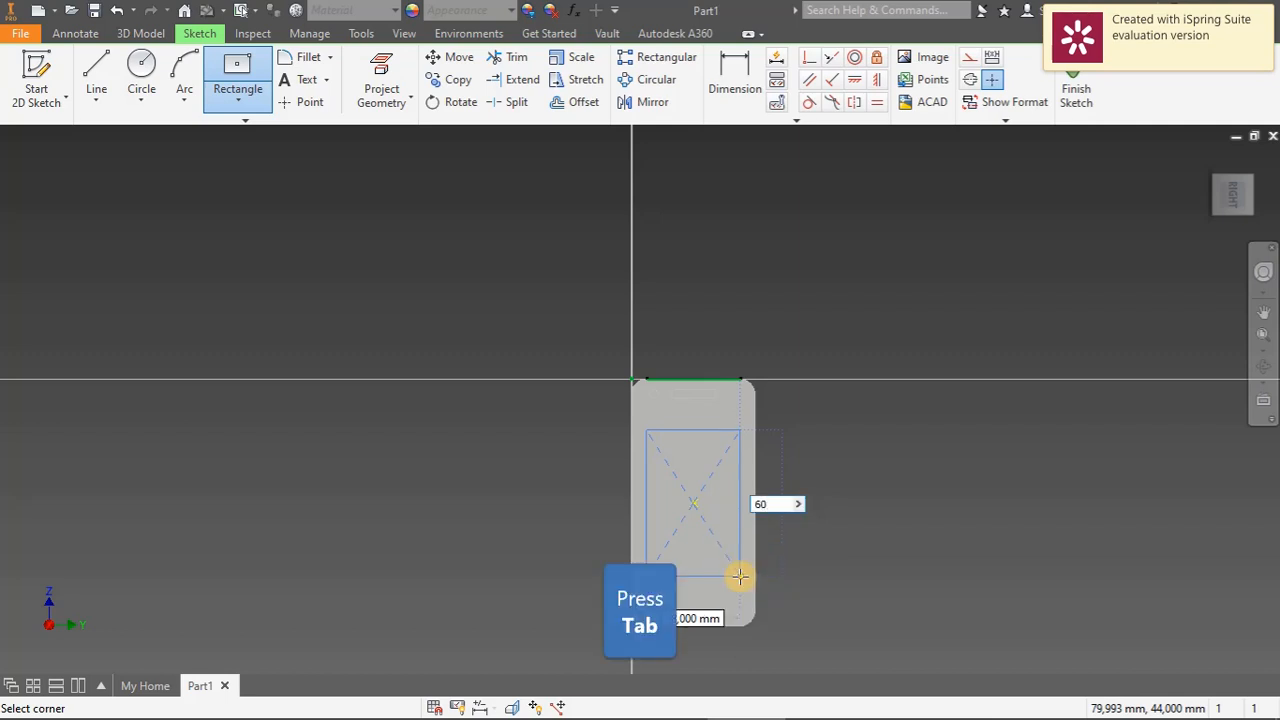
key("Tab")
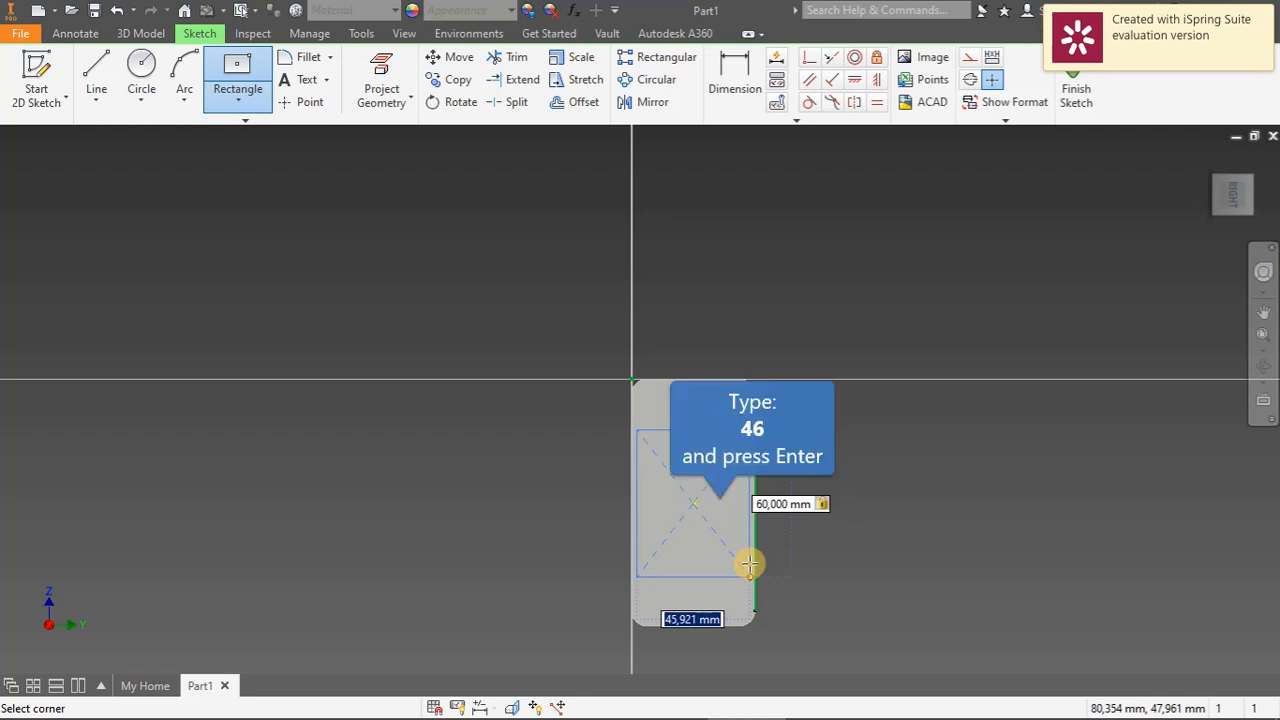
type("46")
key("Return")
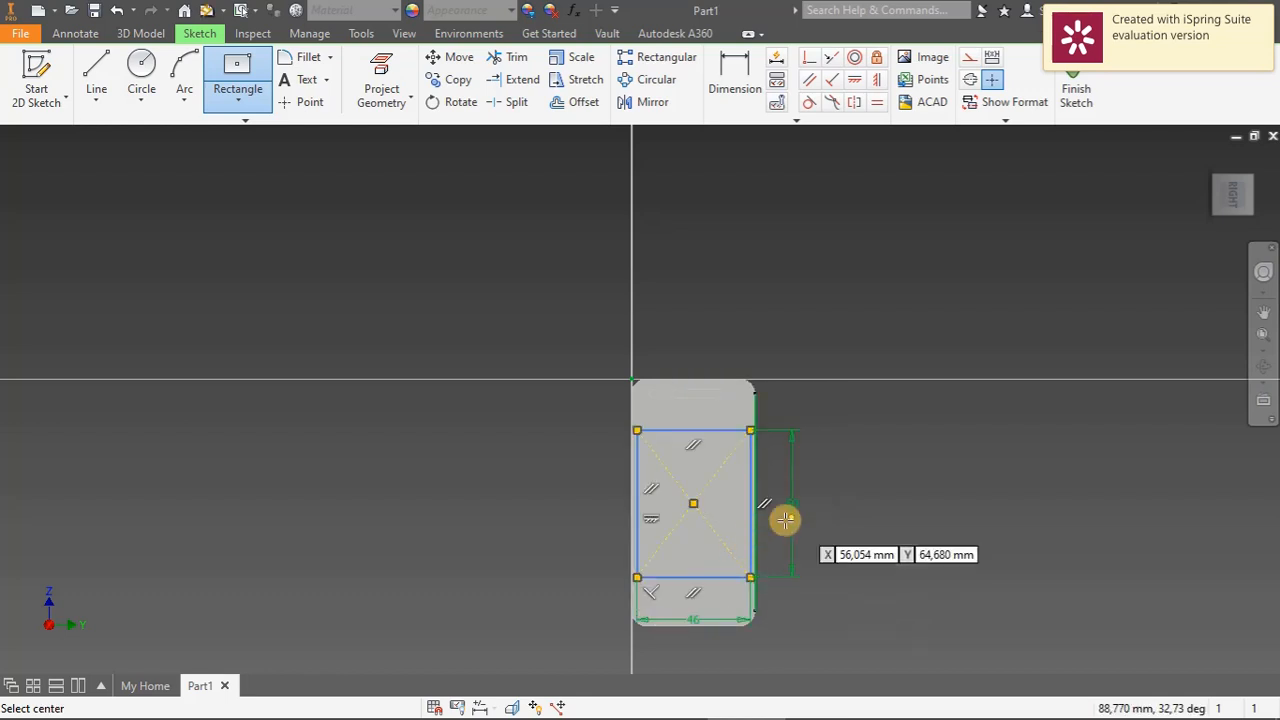
Extrude the 60 × 46 mm screen rectangle by 0.1 mm
left_click(140, 33)
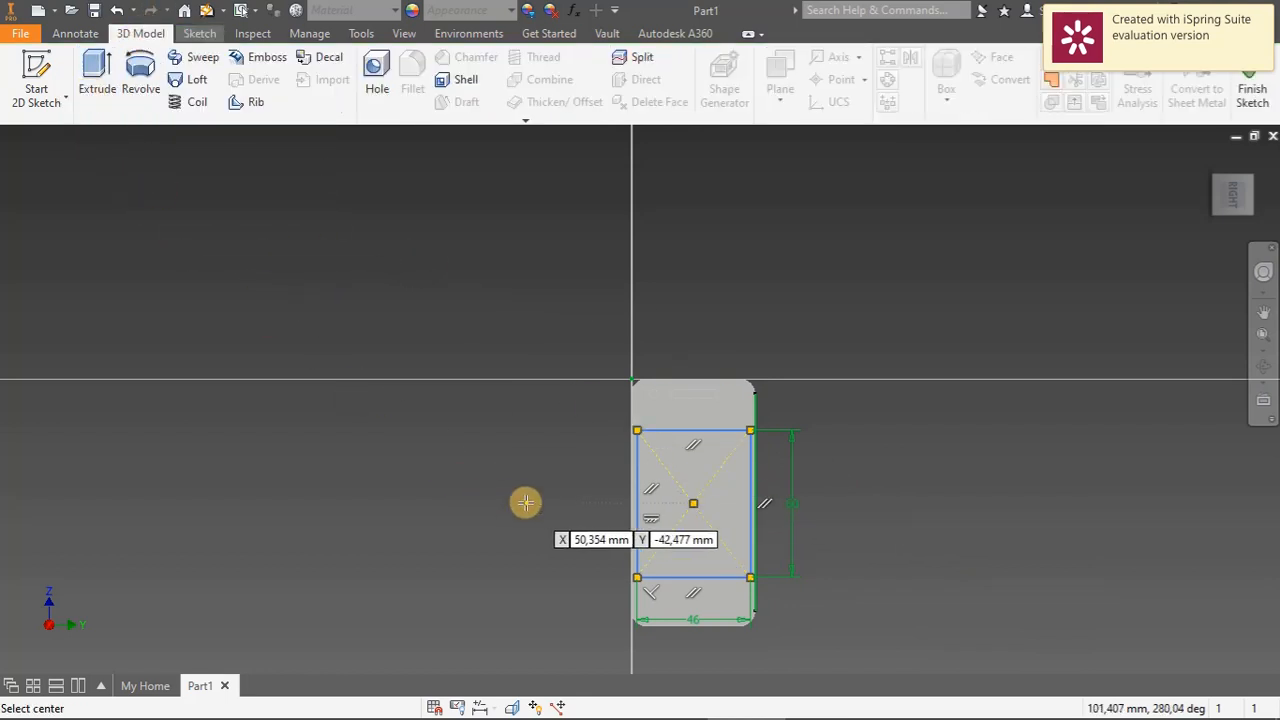
left_click(126, 112)
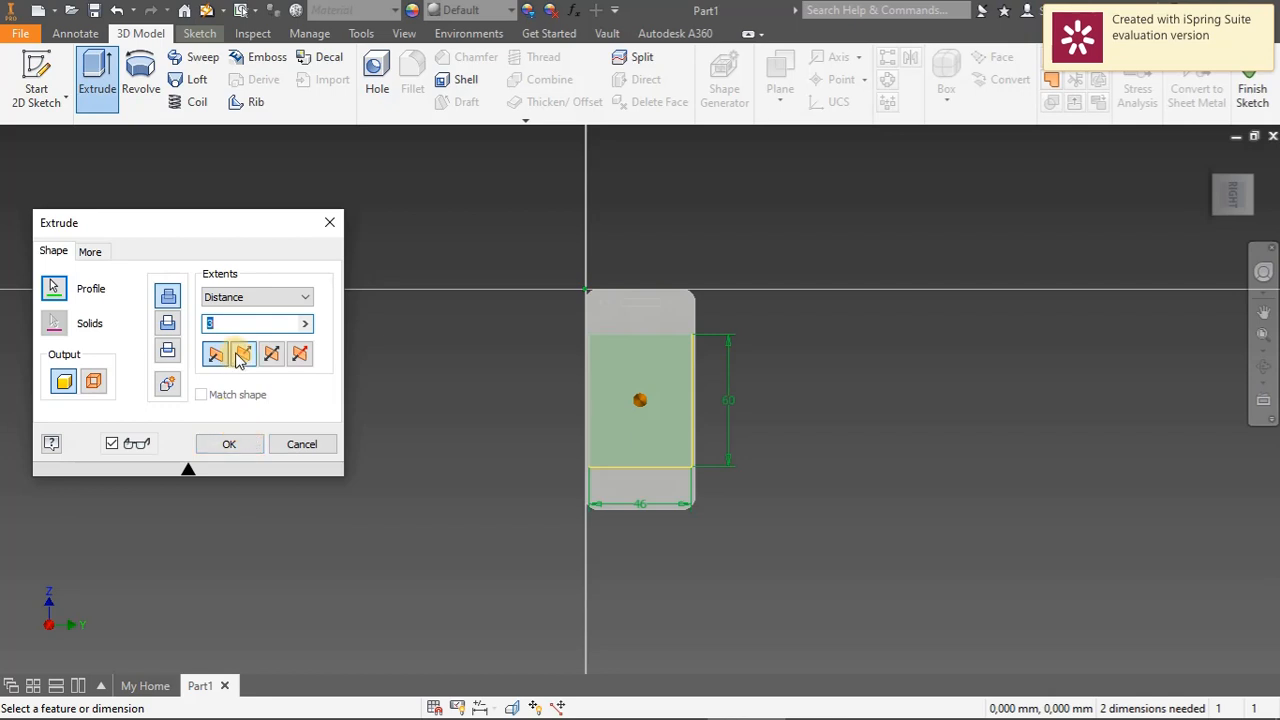
type("0.1")
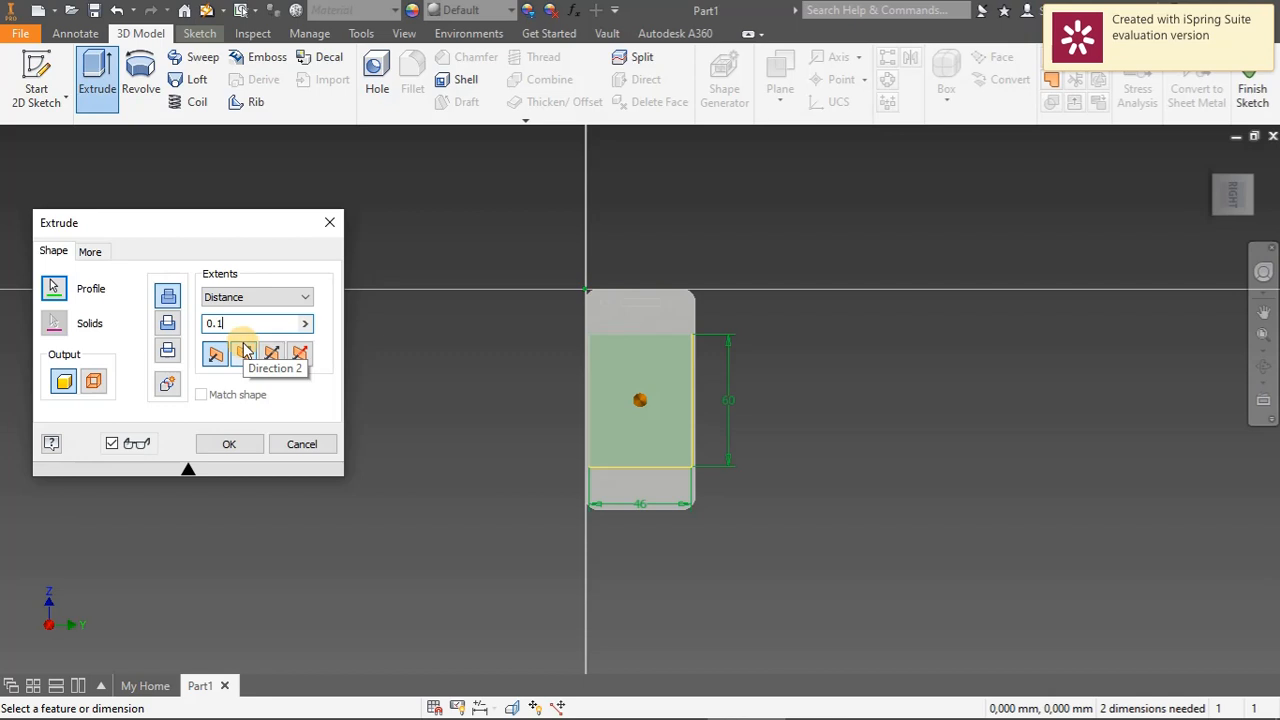
key("Return")
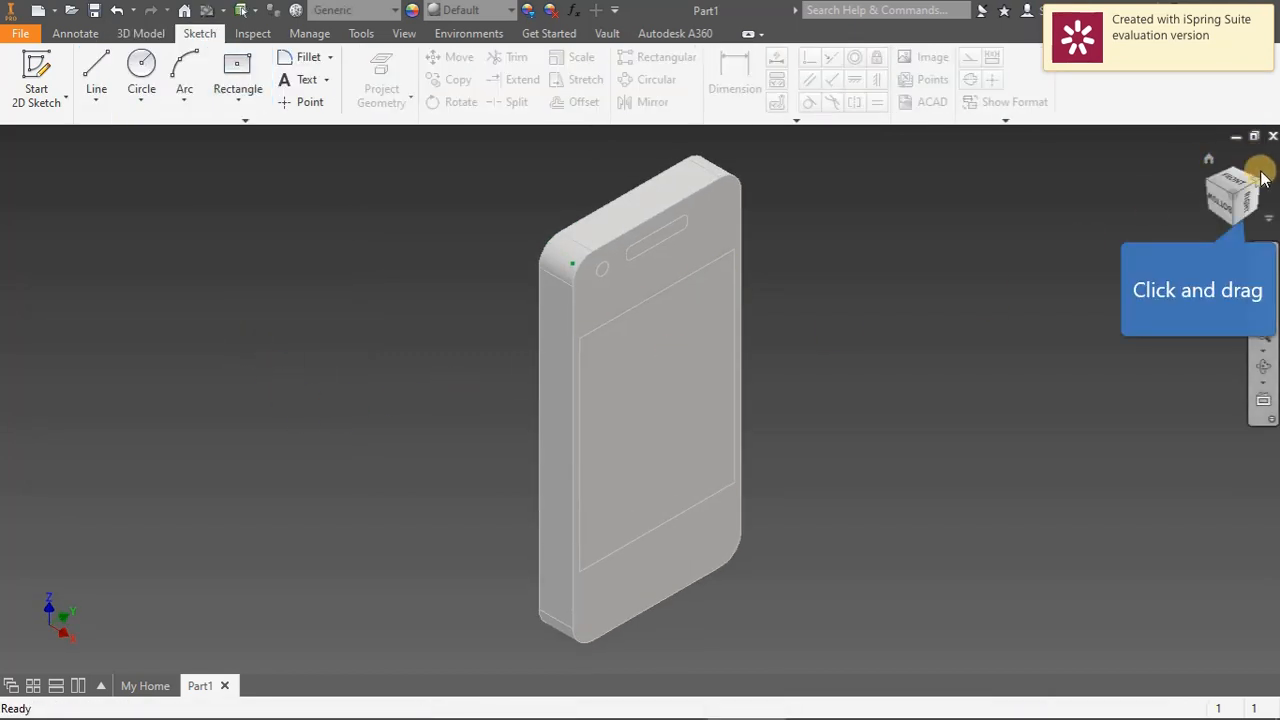
Start a 2D sketch on the plate's large front face below the screen area, viewed squarely from the right side
left_click_drag(1240, 200, 1250, 222)
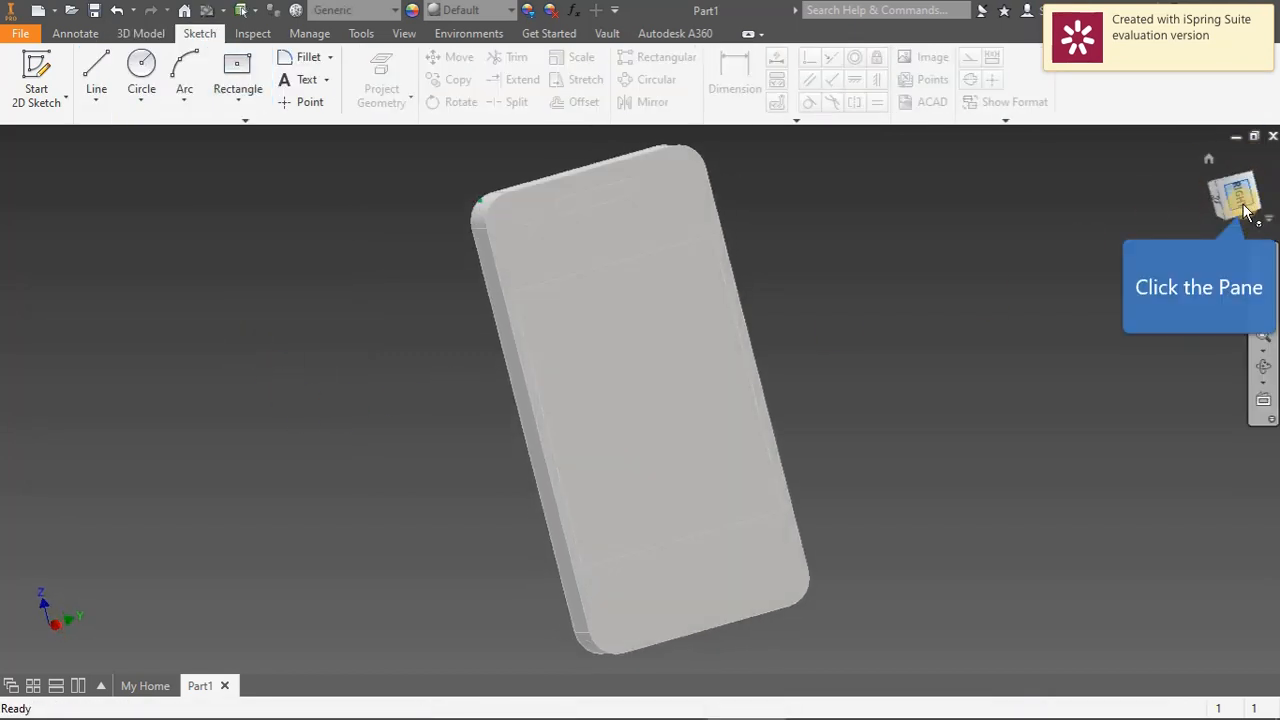
left_click(1240, 207)
scroll(709, 457, "down", 5)
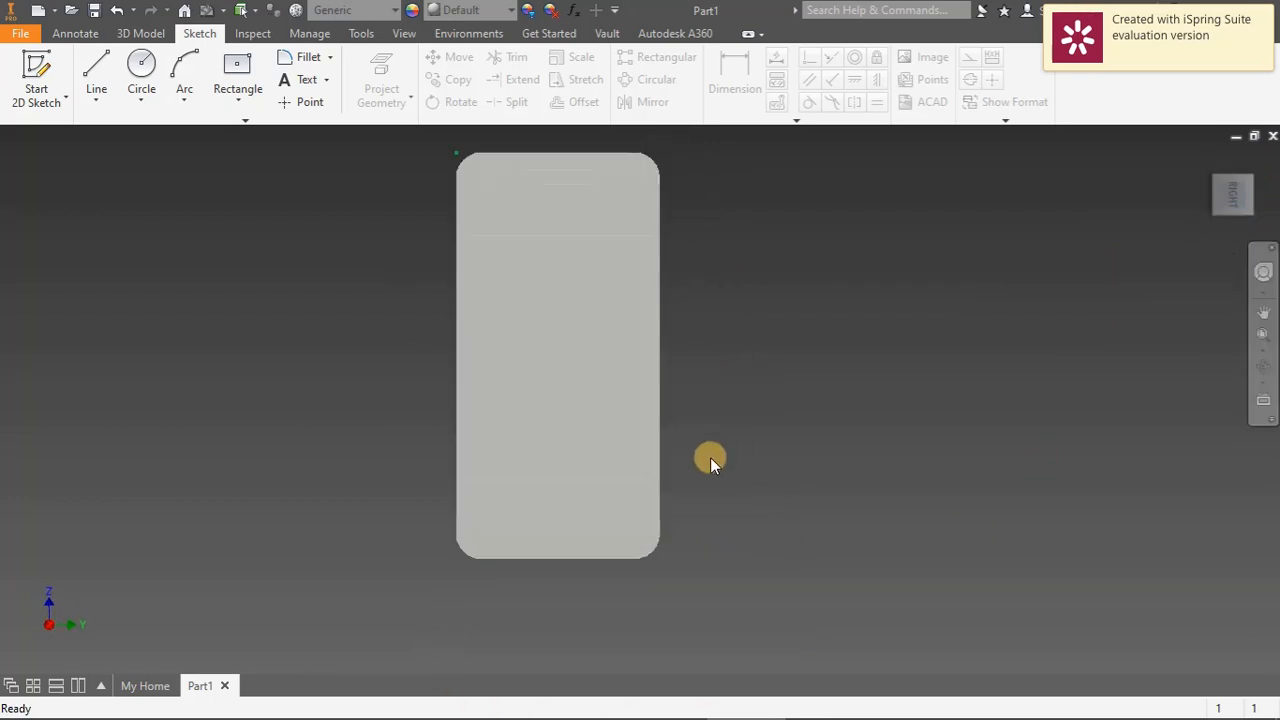
left_click(418, 568)
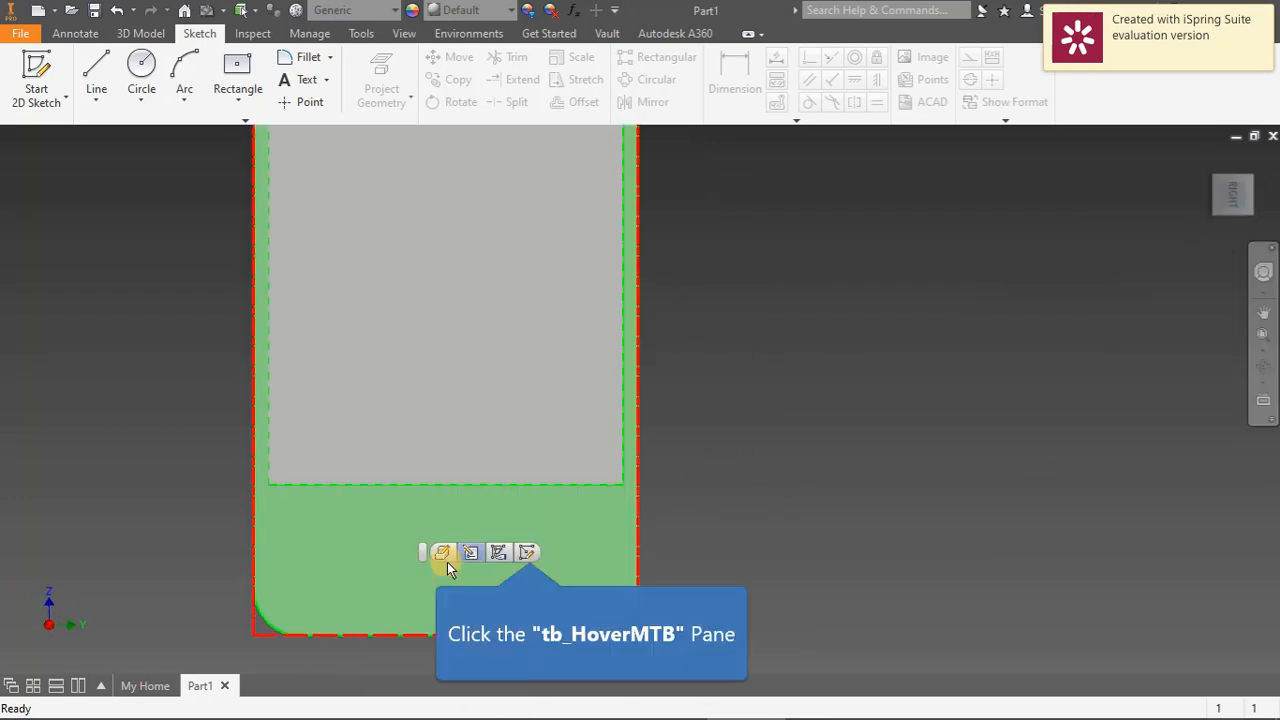
left_click(530, 548)
scroll(491, 572, "up", 5)
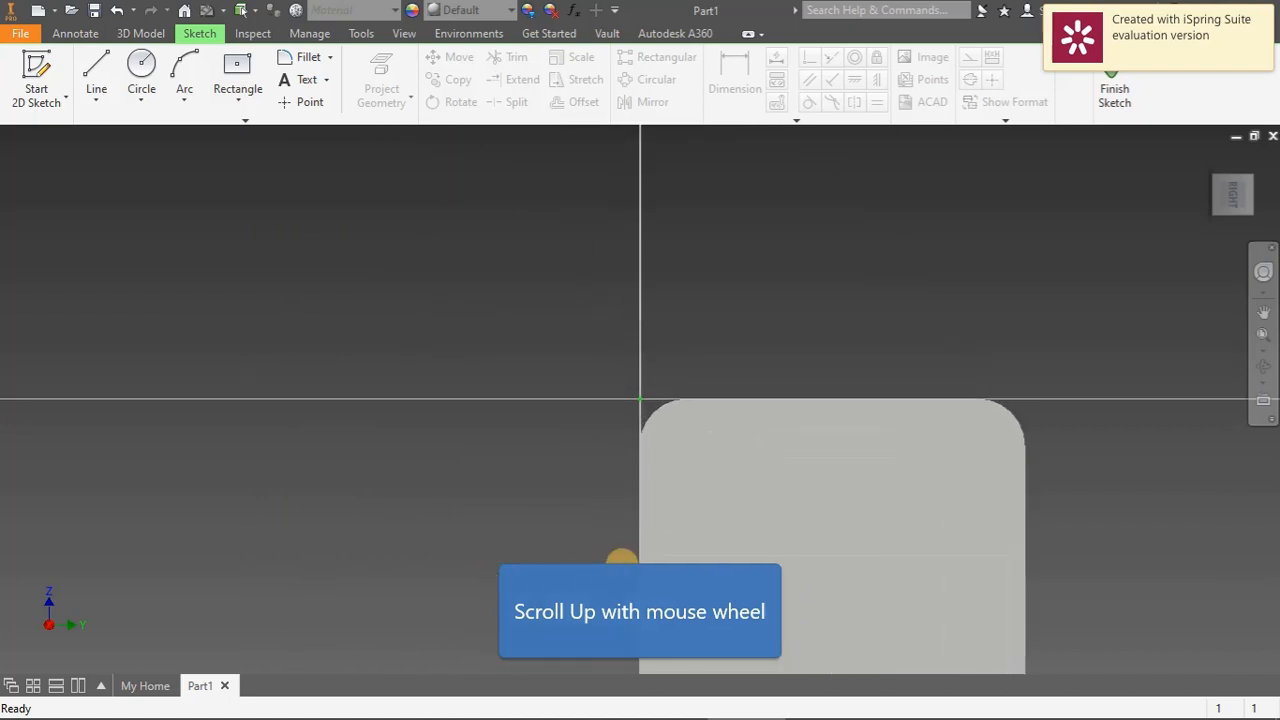
scroll(797, 558, "down", 5)
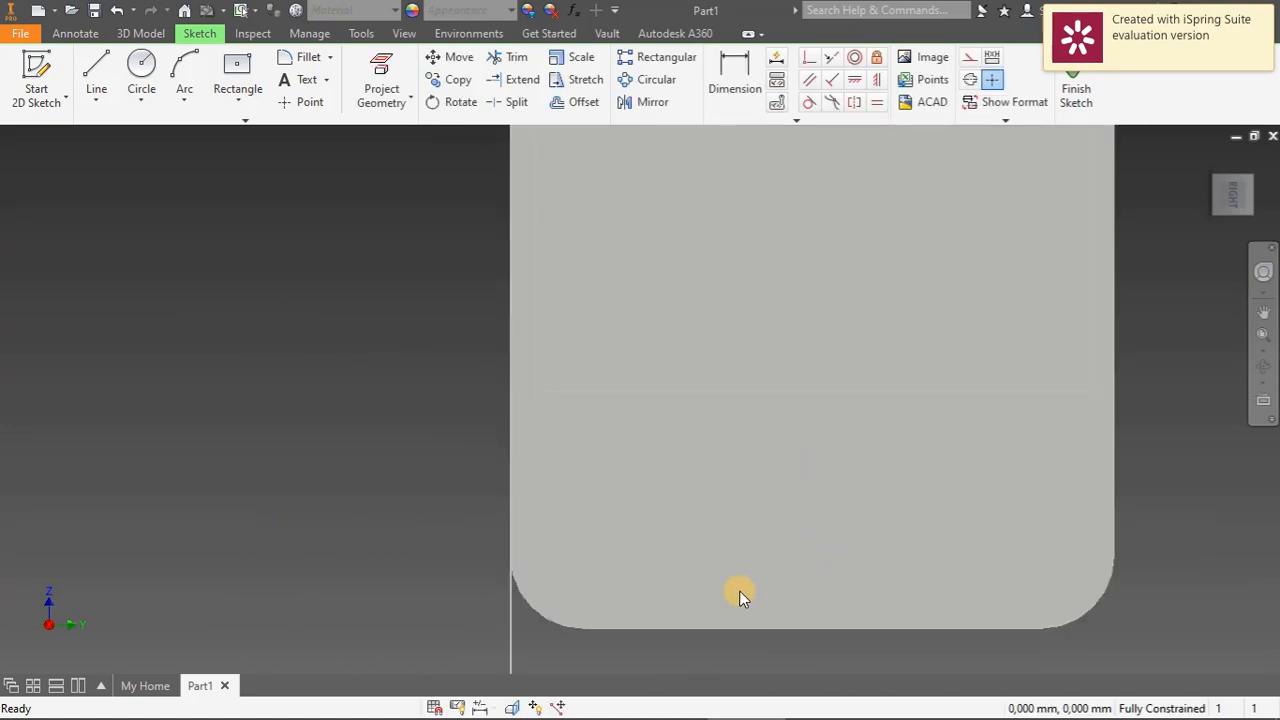
Draw a 15 mm diameter circle below the screen area, centred at X 90 mm, Y 25 mm
left_click(141, 64)
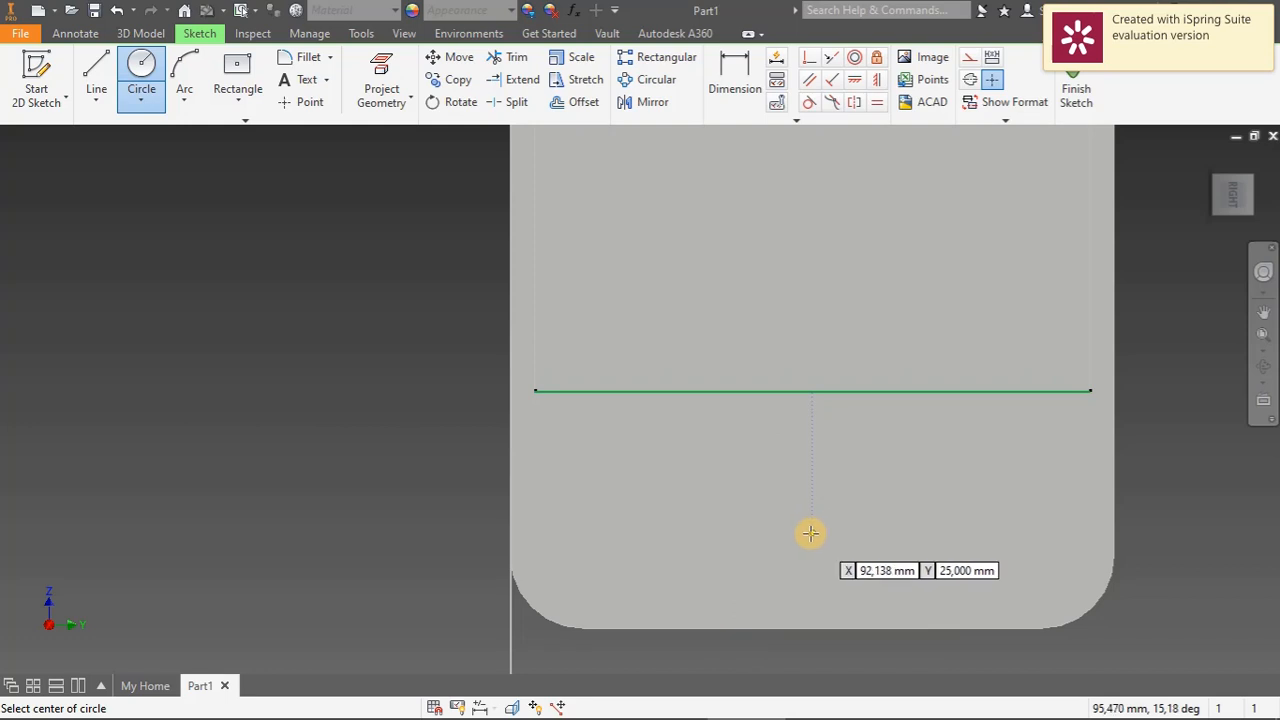
key("Tab")
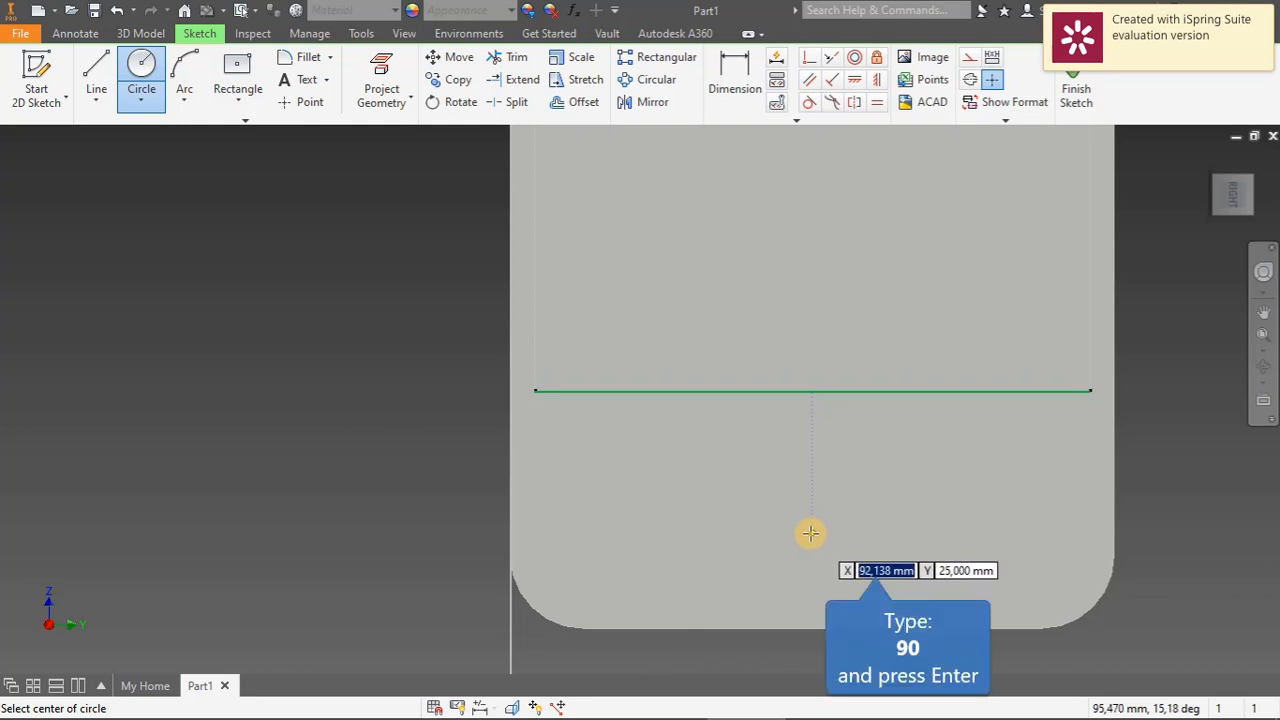
type("9")
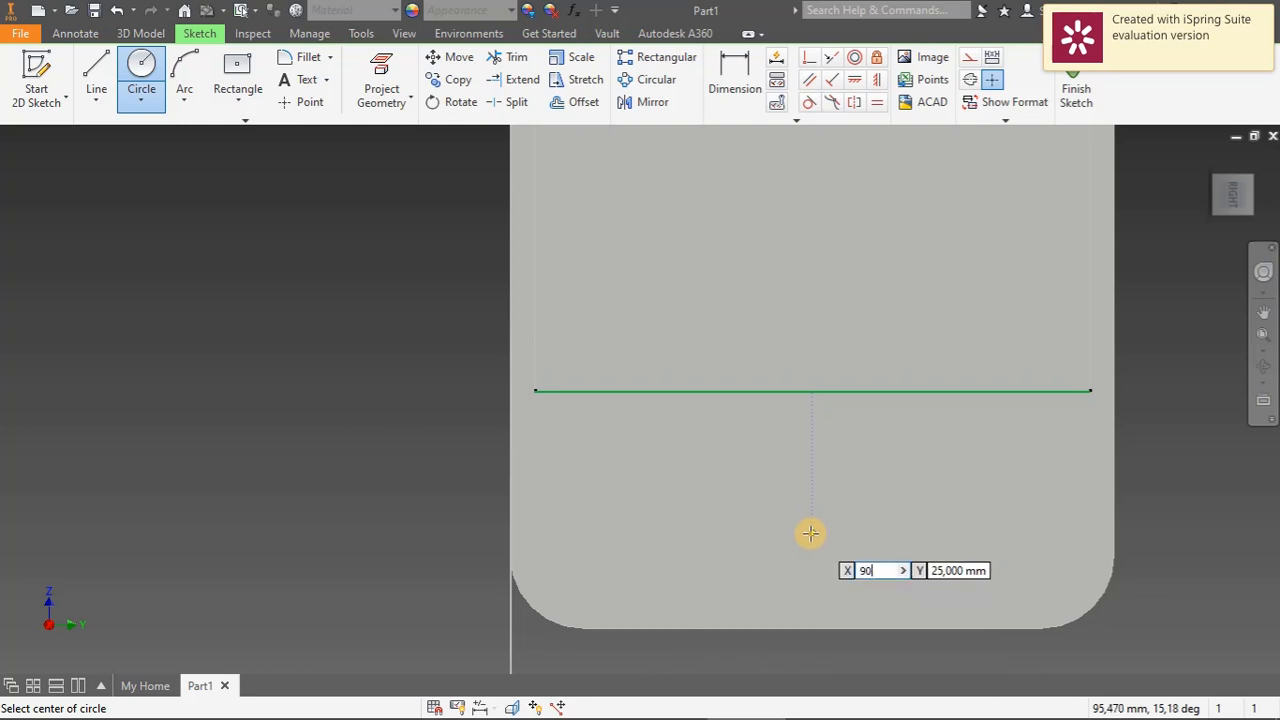
type("0")
key("Return")
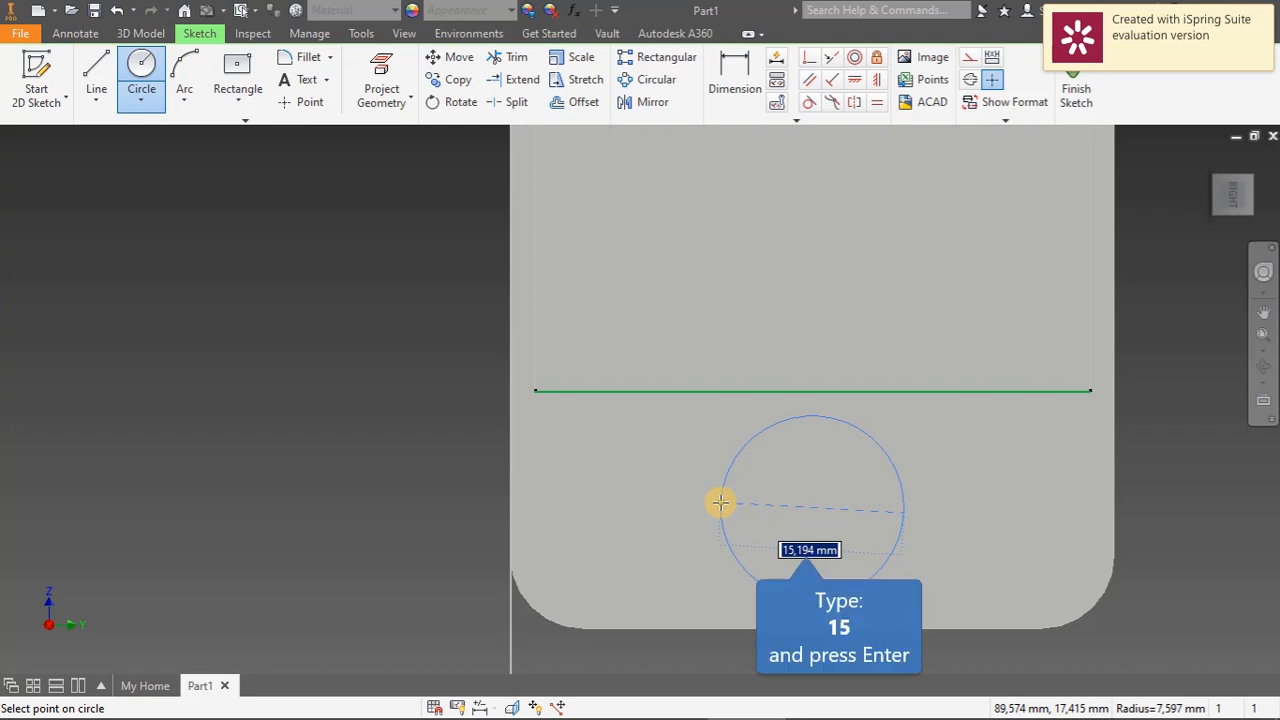
type("17,")
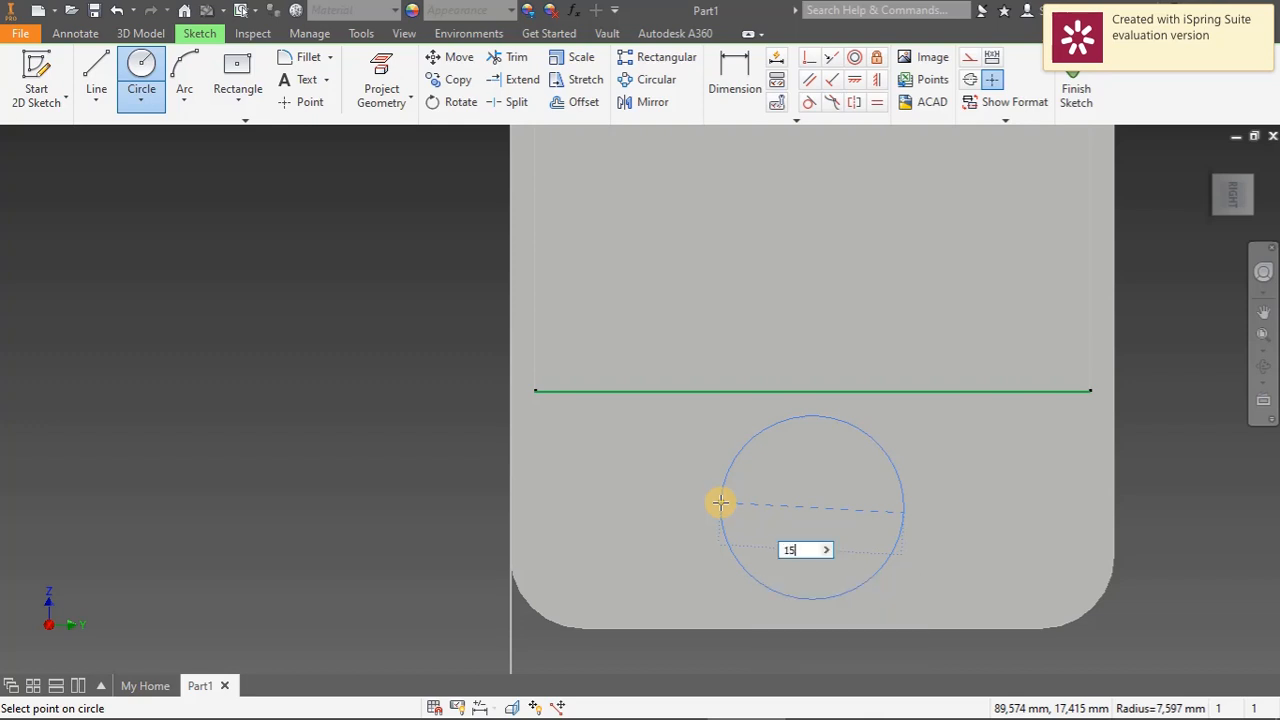
type("5")
key("Return")
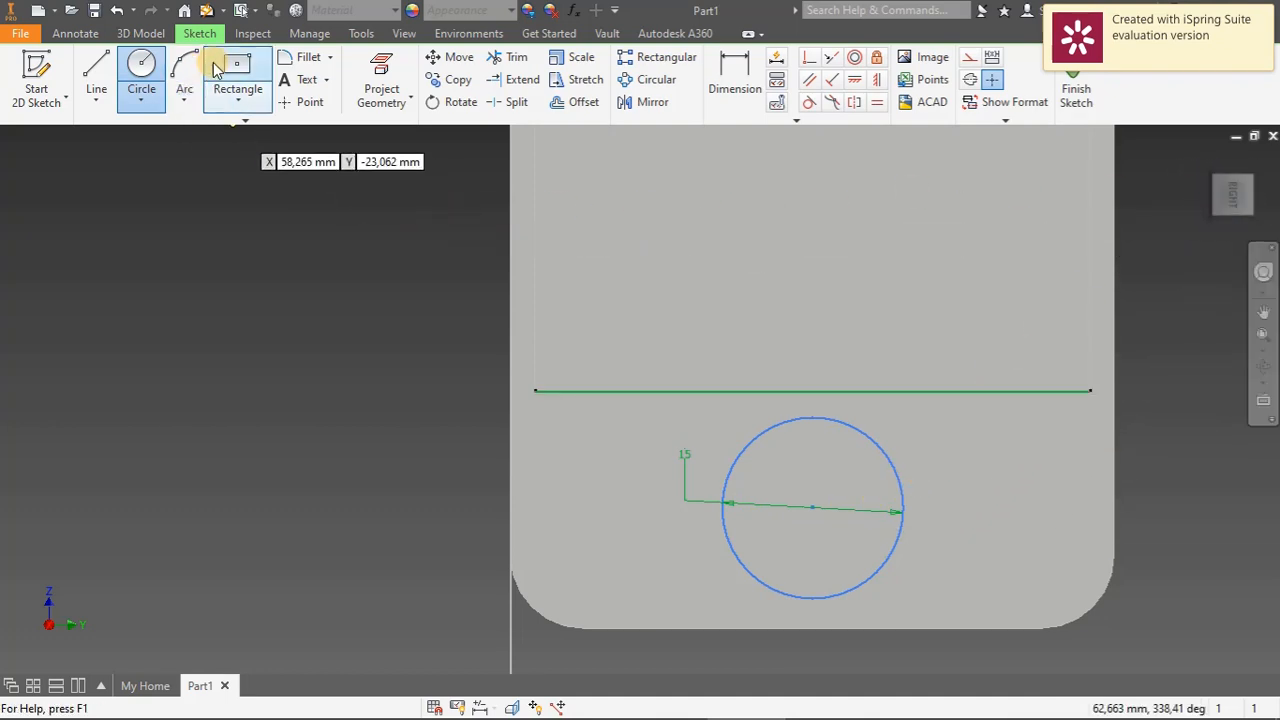
Extrude the 15 mm circle as a 0.1 mm deep cut into the plate, using the flipped direction
left_click(139, 36)
left_click(99, 80)
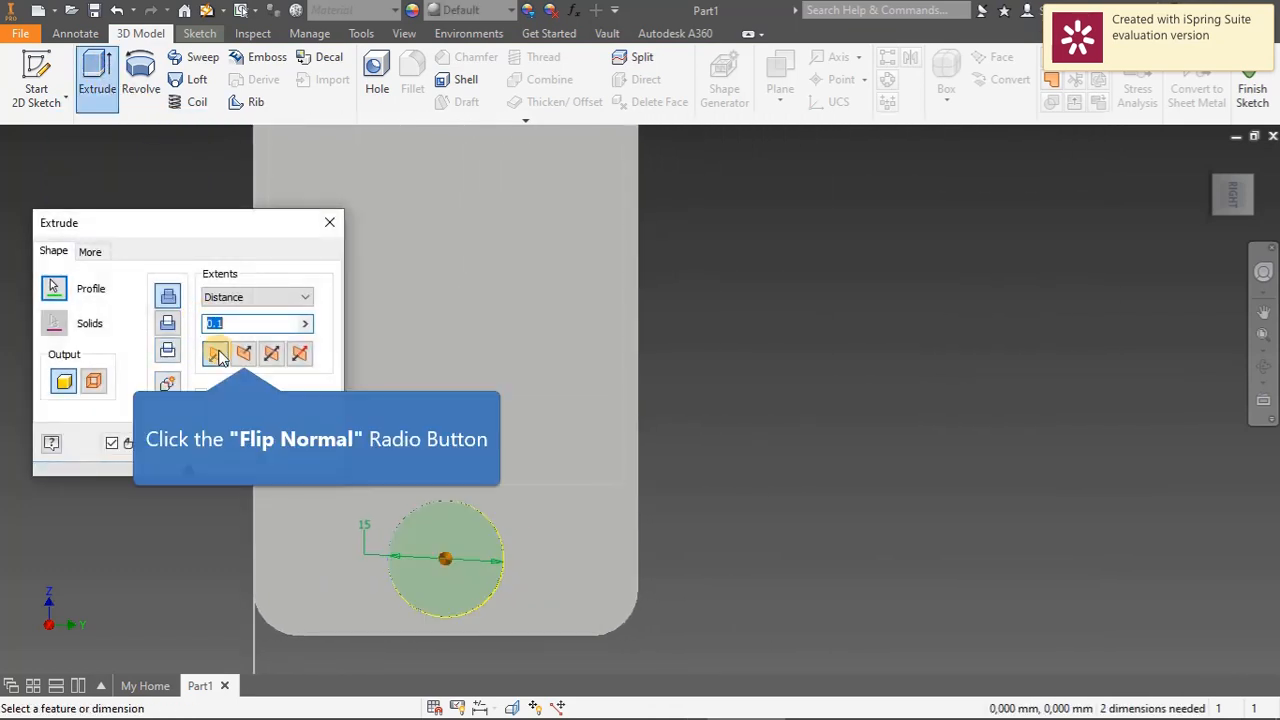
left_click(242, 355)
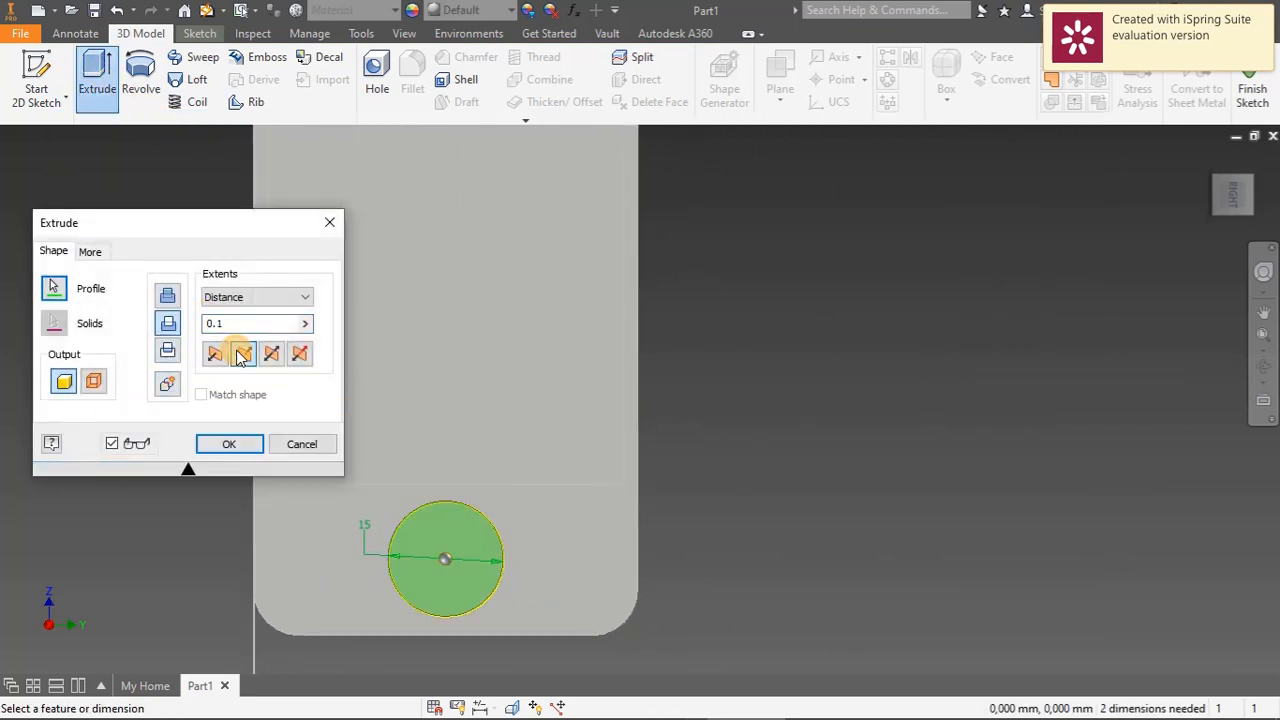
left_click(231, 444)
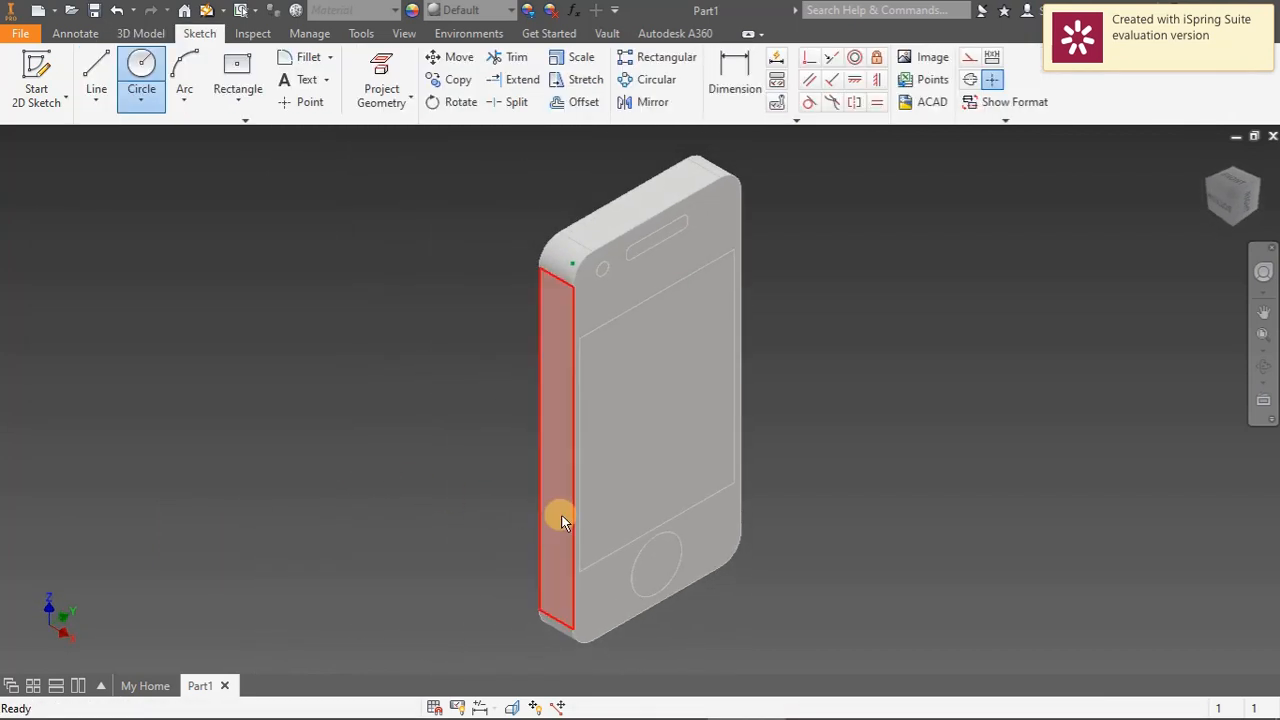
Start a 2D sketch on the floor of the circular home-button recess
left_click(651, 557)
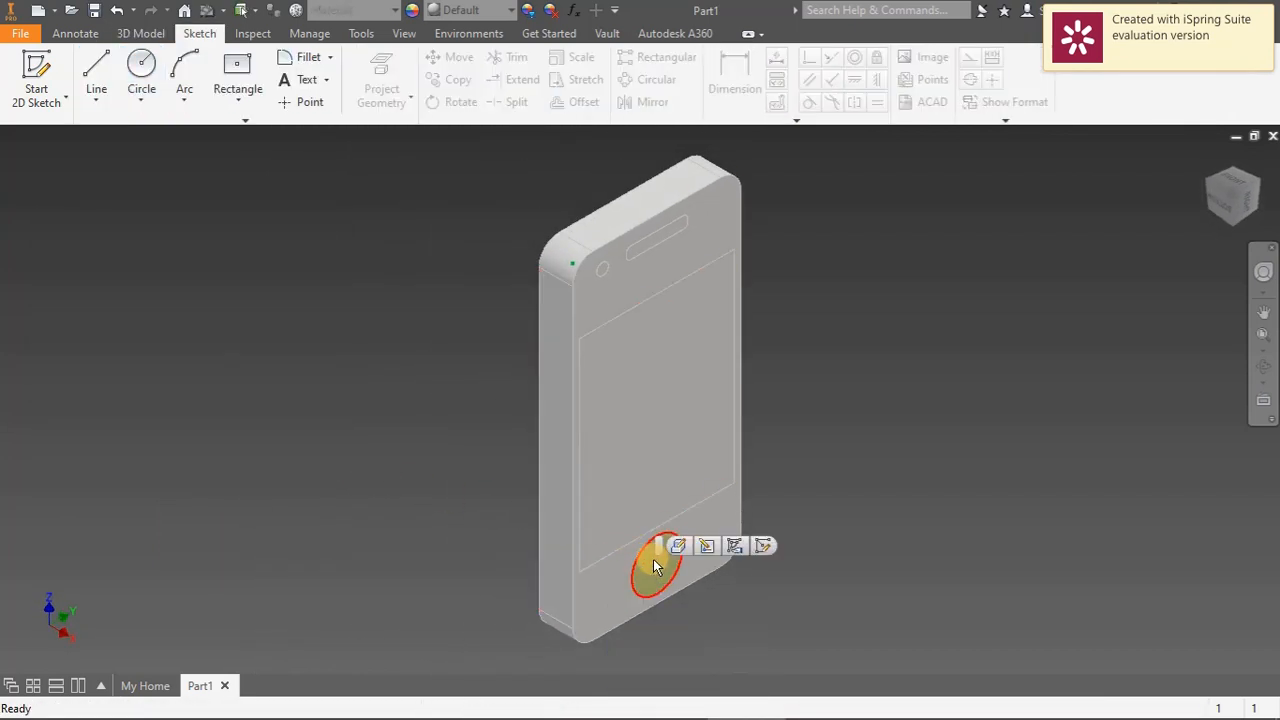
left_click(760, 546)
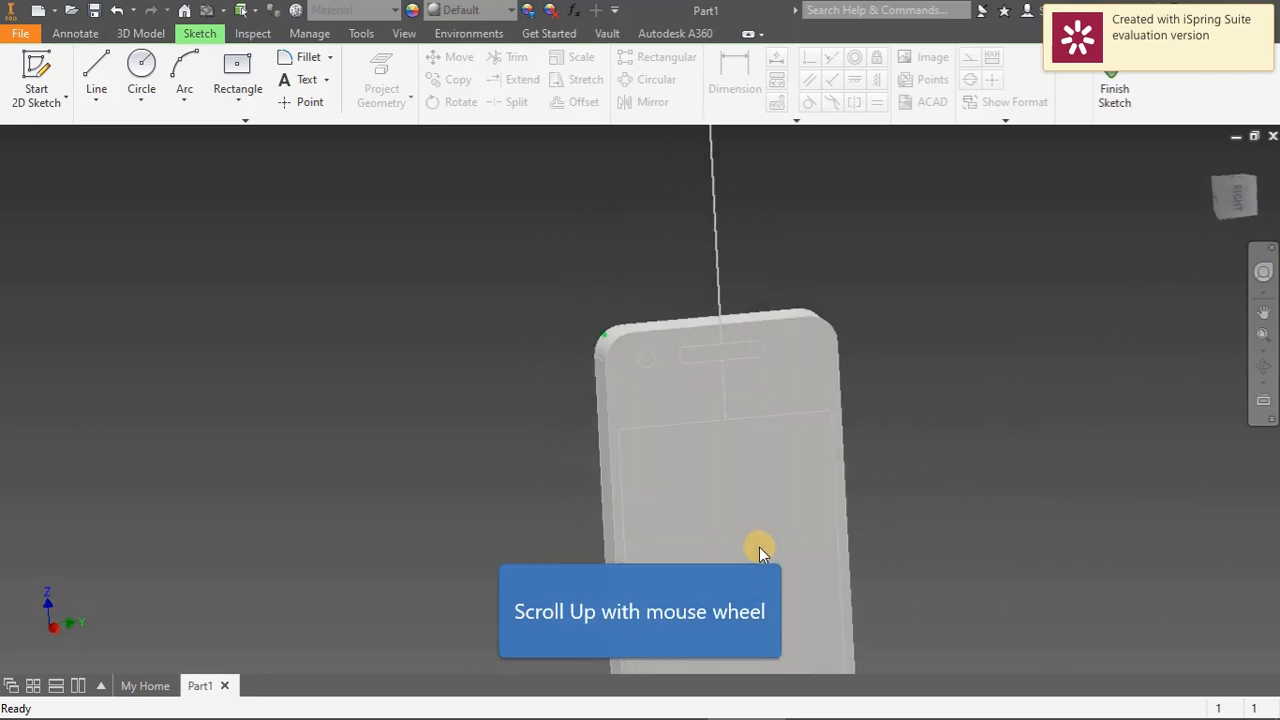
scroll(728, 552, "up", 3)
scroll(743, 580, "down", 5)
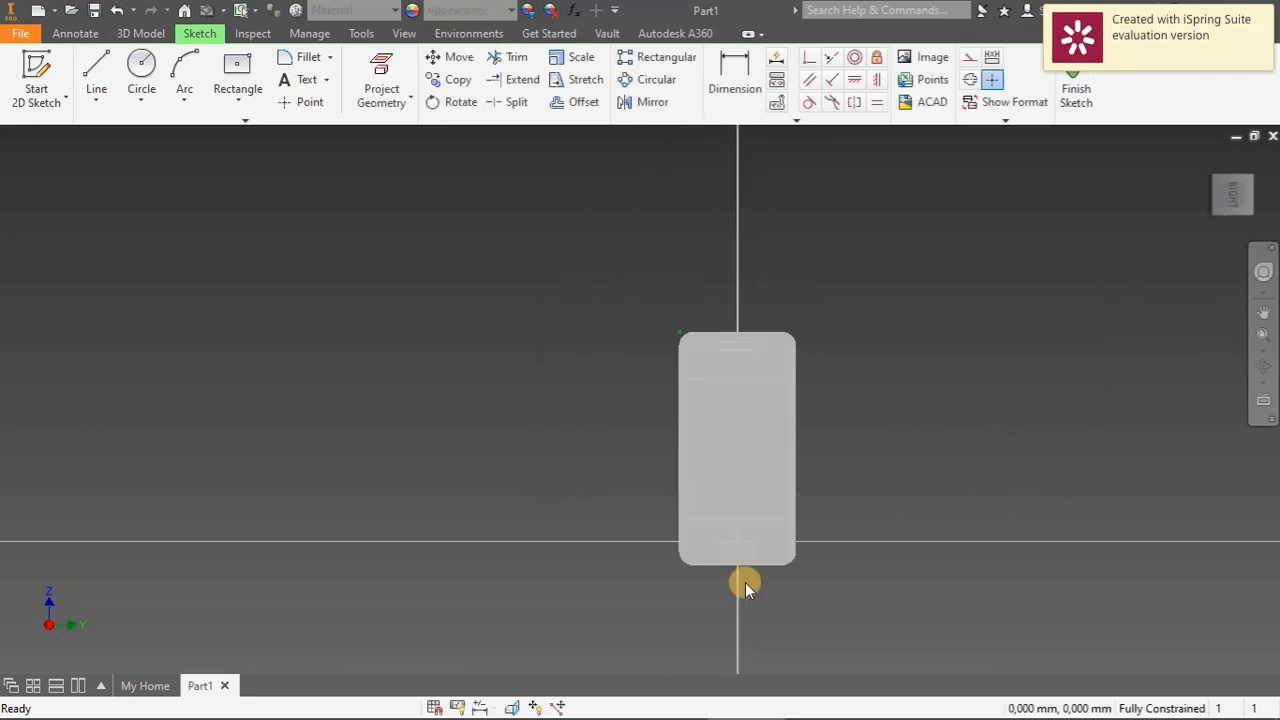
scroll(737, 449, "down", 3)
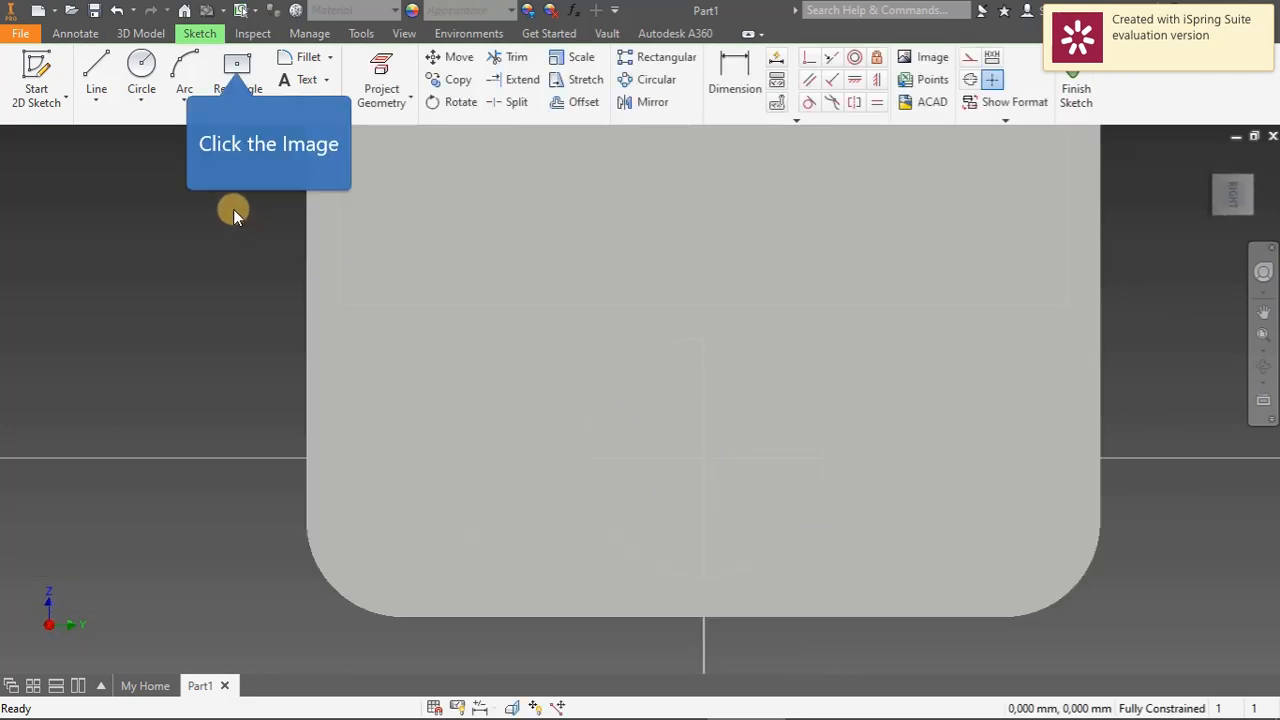
Draw an 8 × 8 mm two-point center square centred on the circular recess
left_click(238, 65)
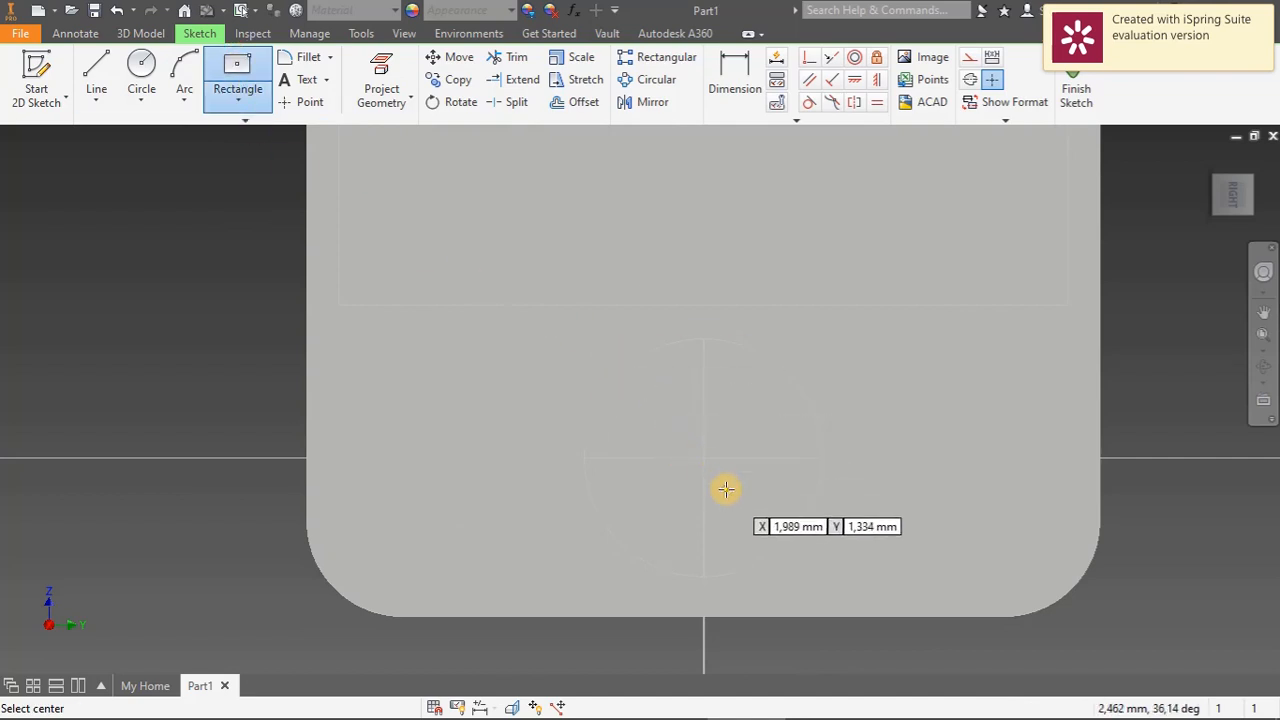
left_click(703, 459)
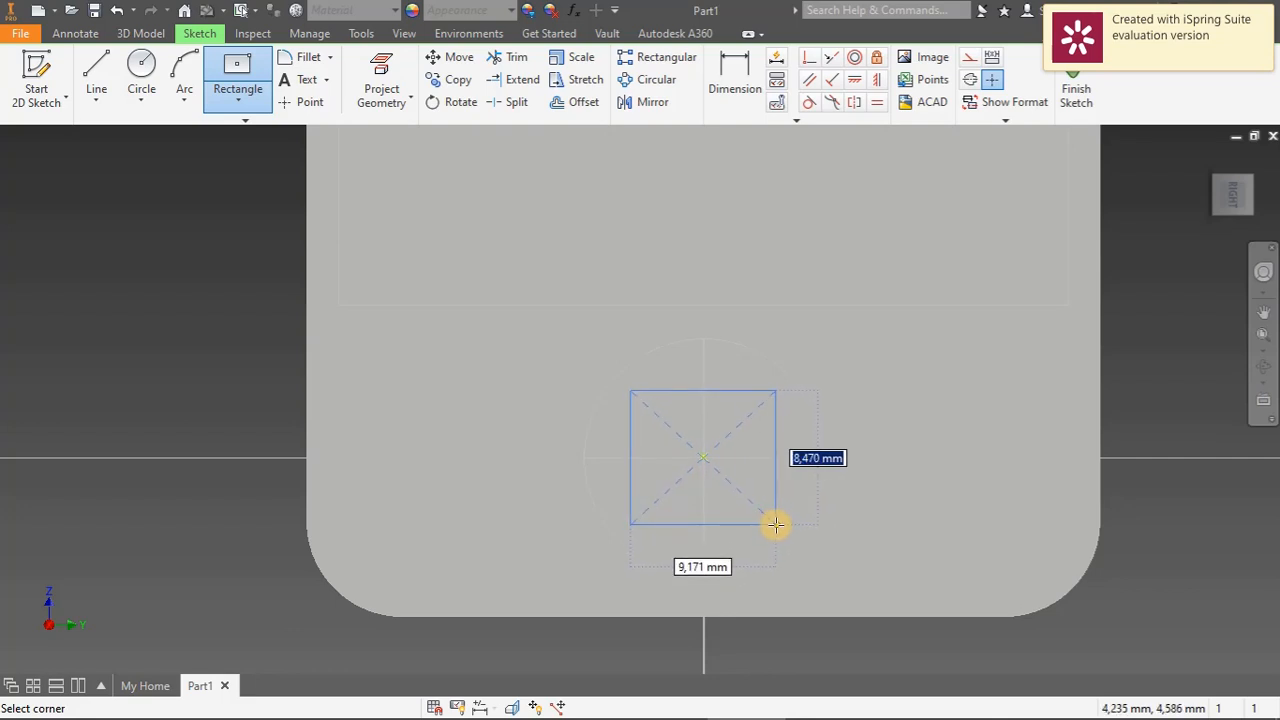
type("8")
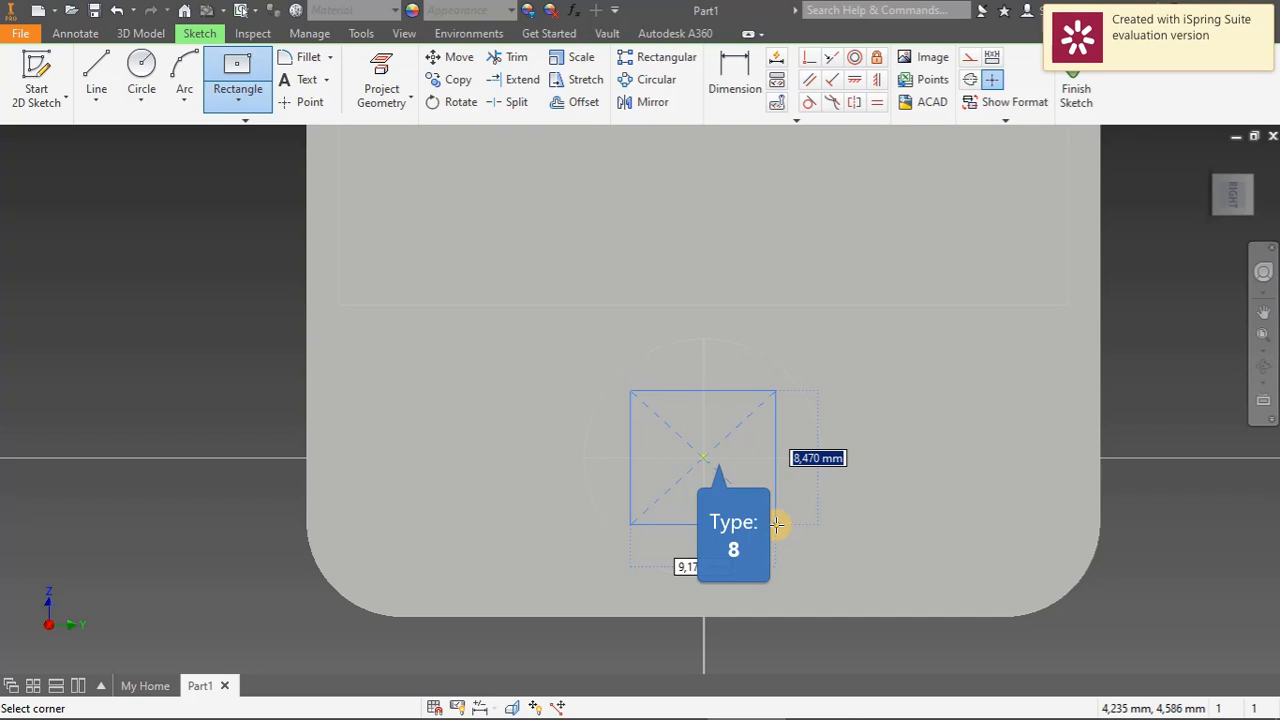
key("Tab")
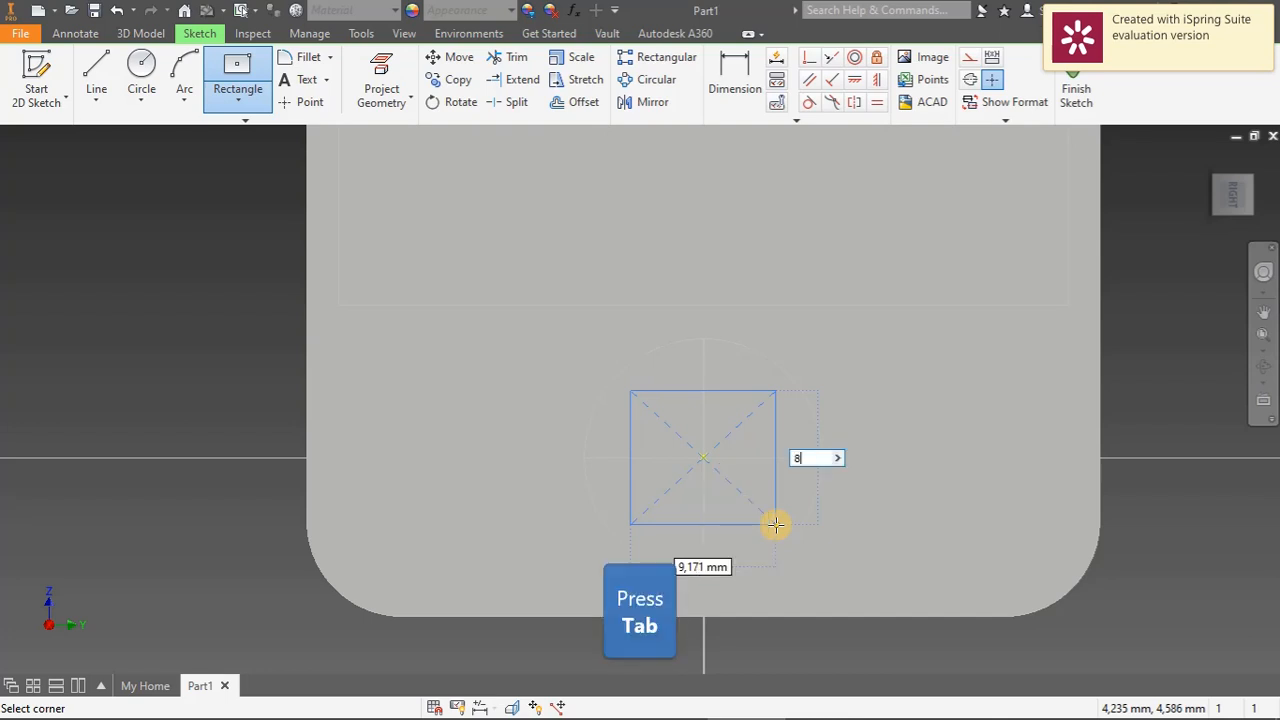
key("Return")
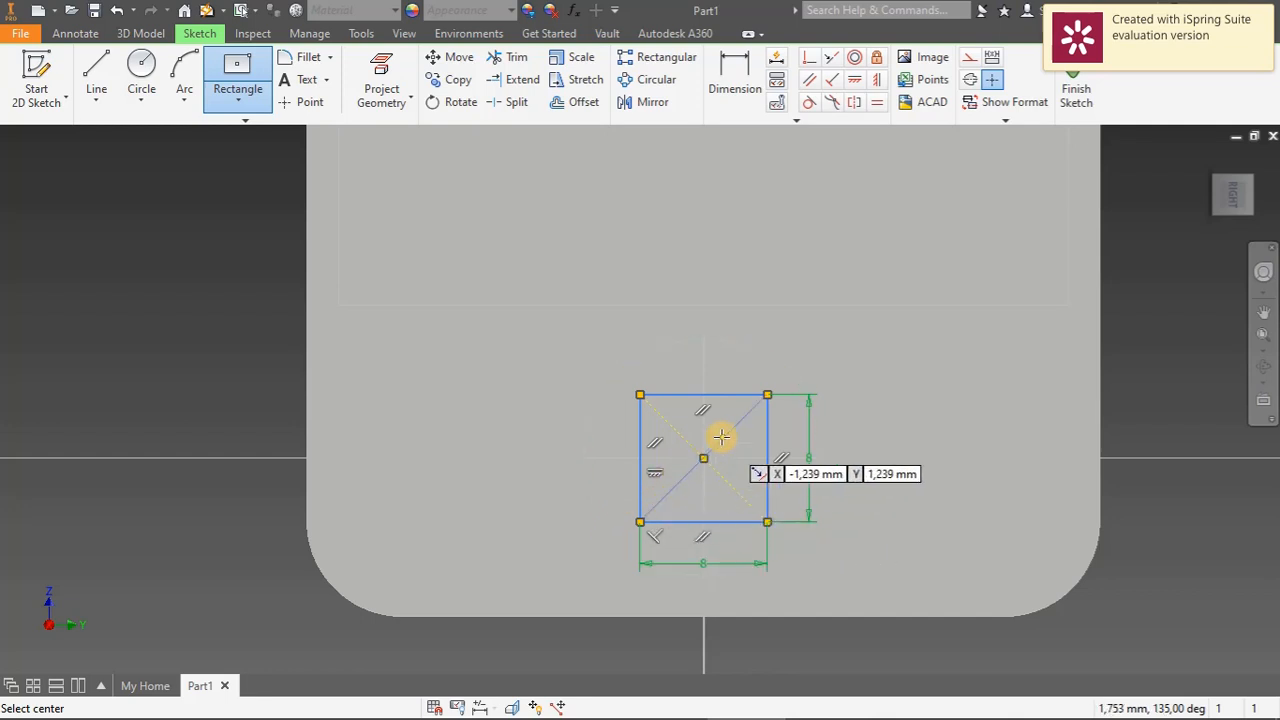
Draw a 6 × 6 mm two-point center square concentric with the 8 mm square
left_click(703, 461)
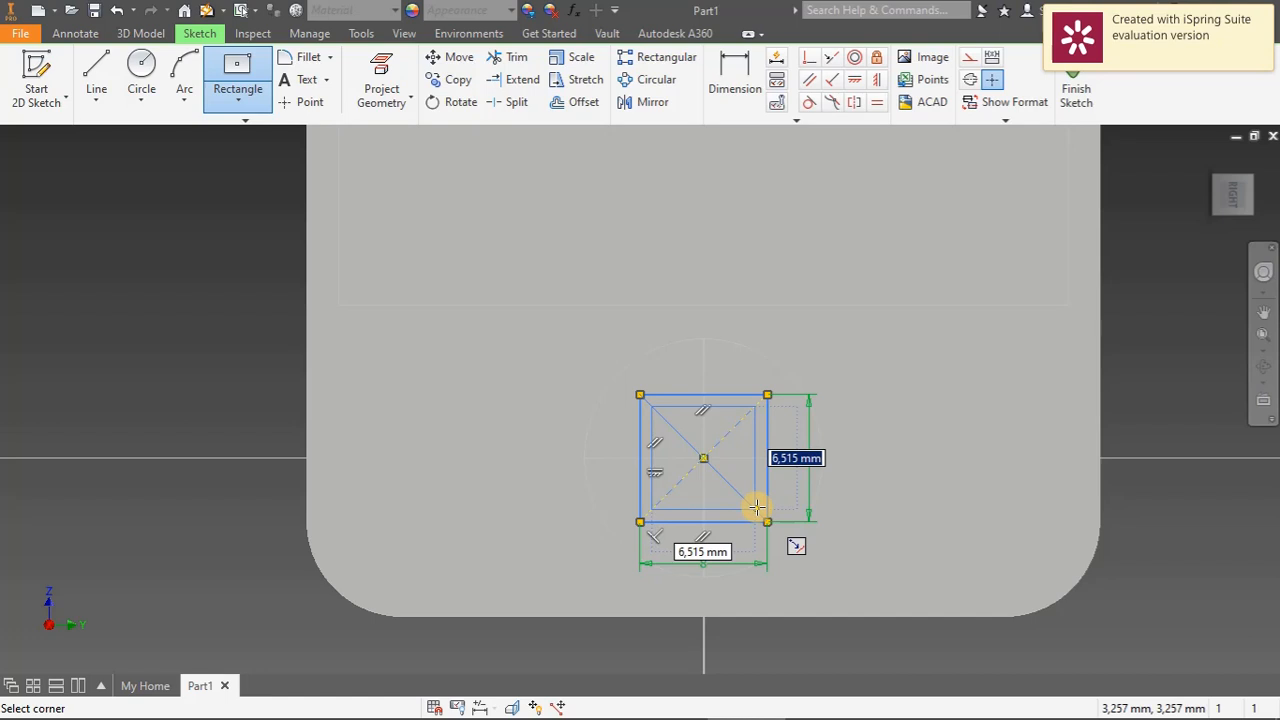
type("6")
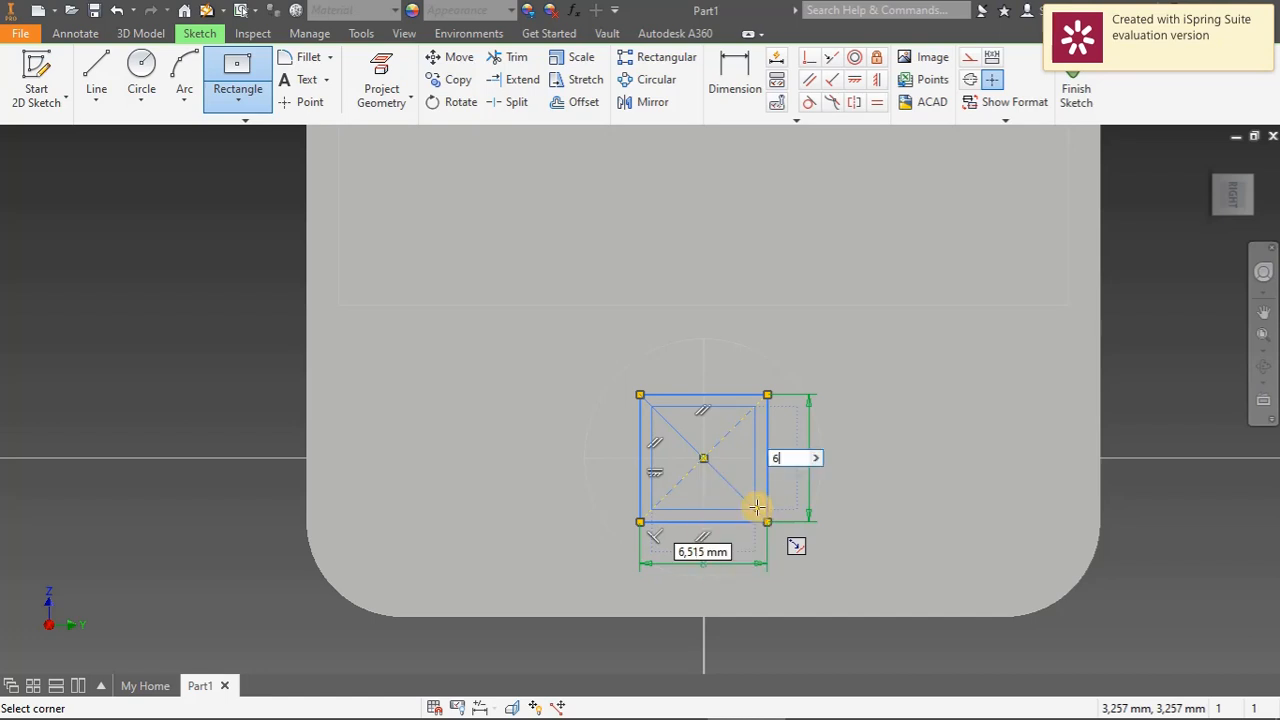
key("Tab")
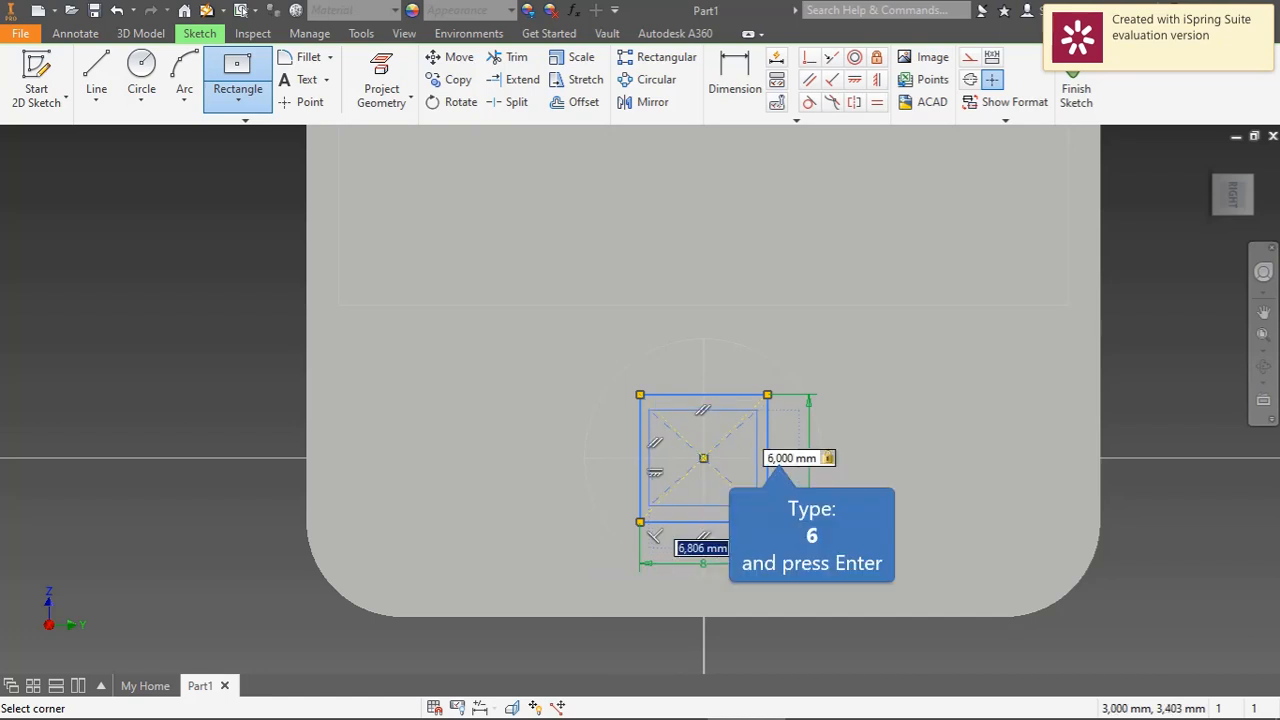
key("Return")
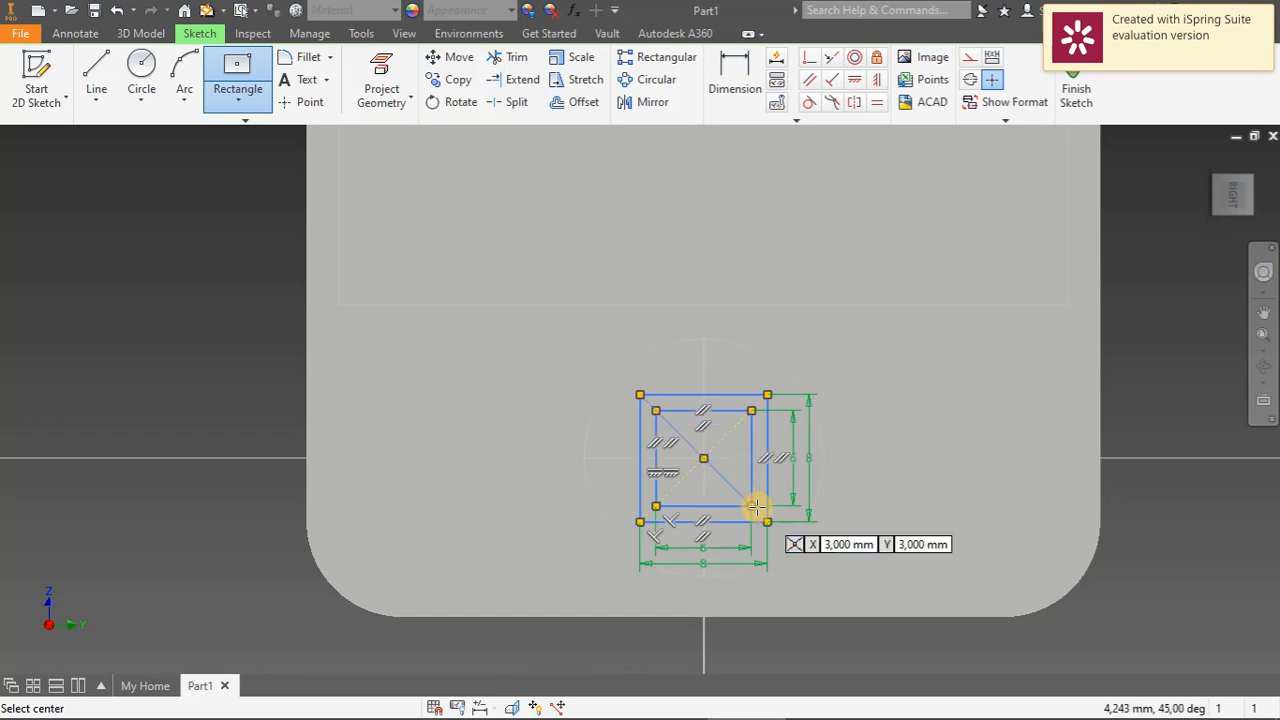
Extrude the frame-shaped profile between the 8 mm and 6 mm squares outward by 3 mm as a join
left_click(141, 33)
left_click(97, 85)
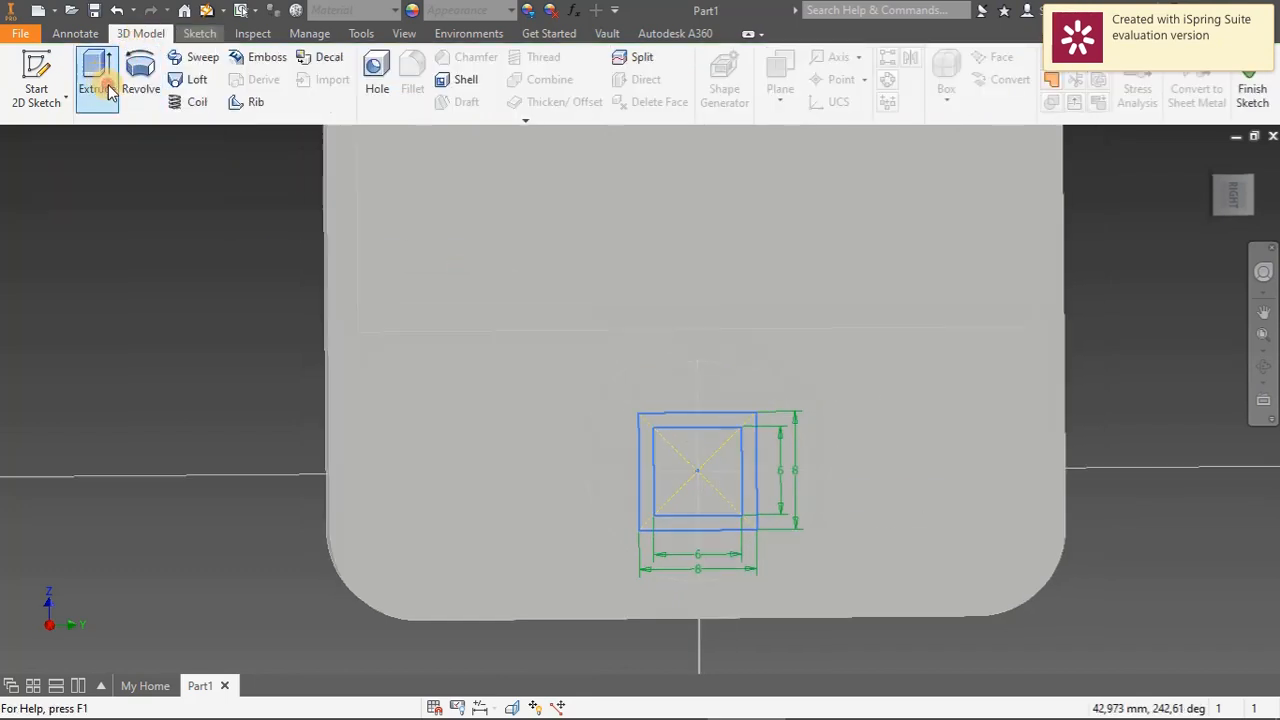
scroll(646, 580, "down", 5)
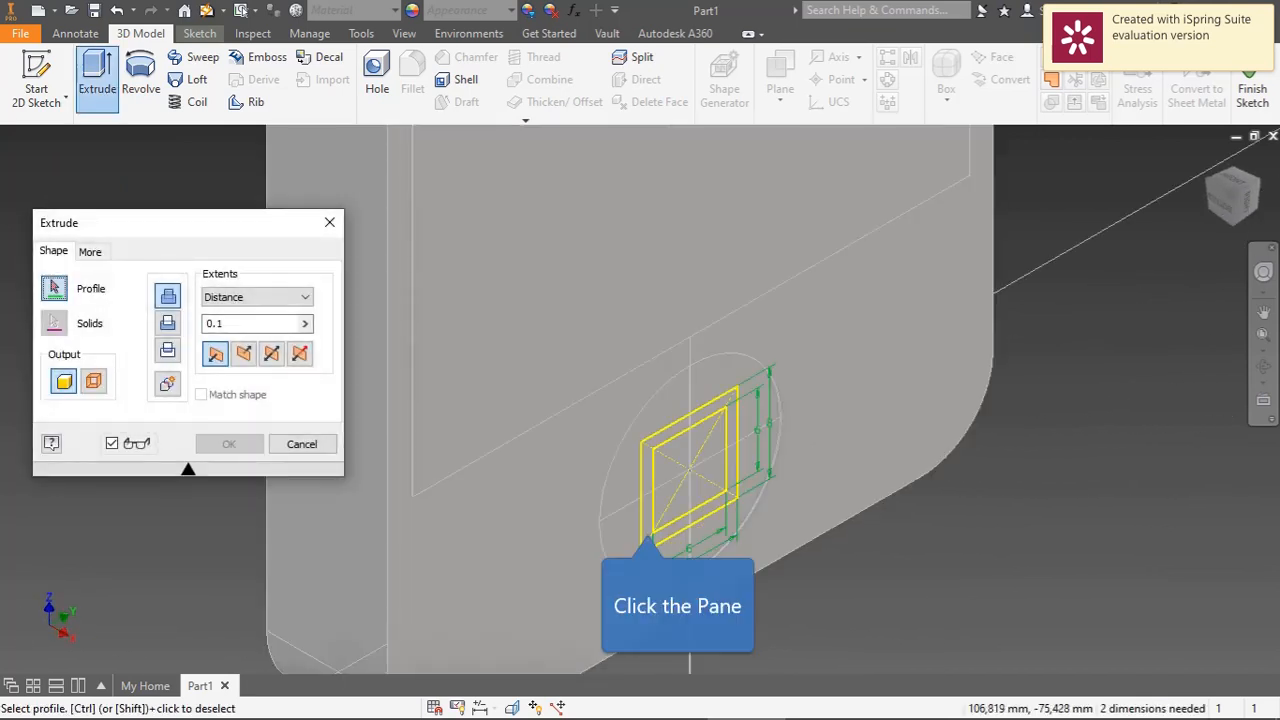
left_click(648, 528)
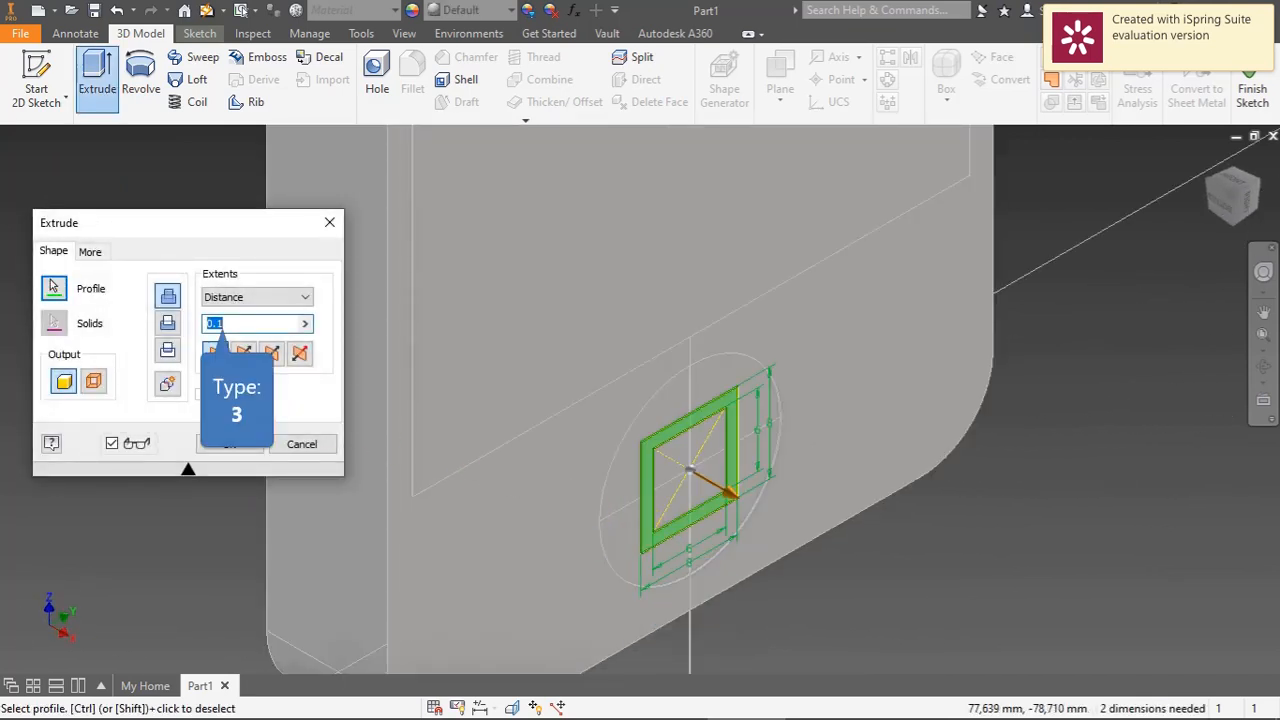
type("3")
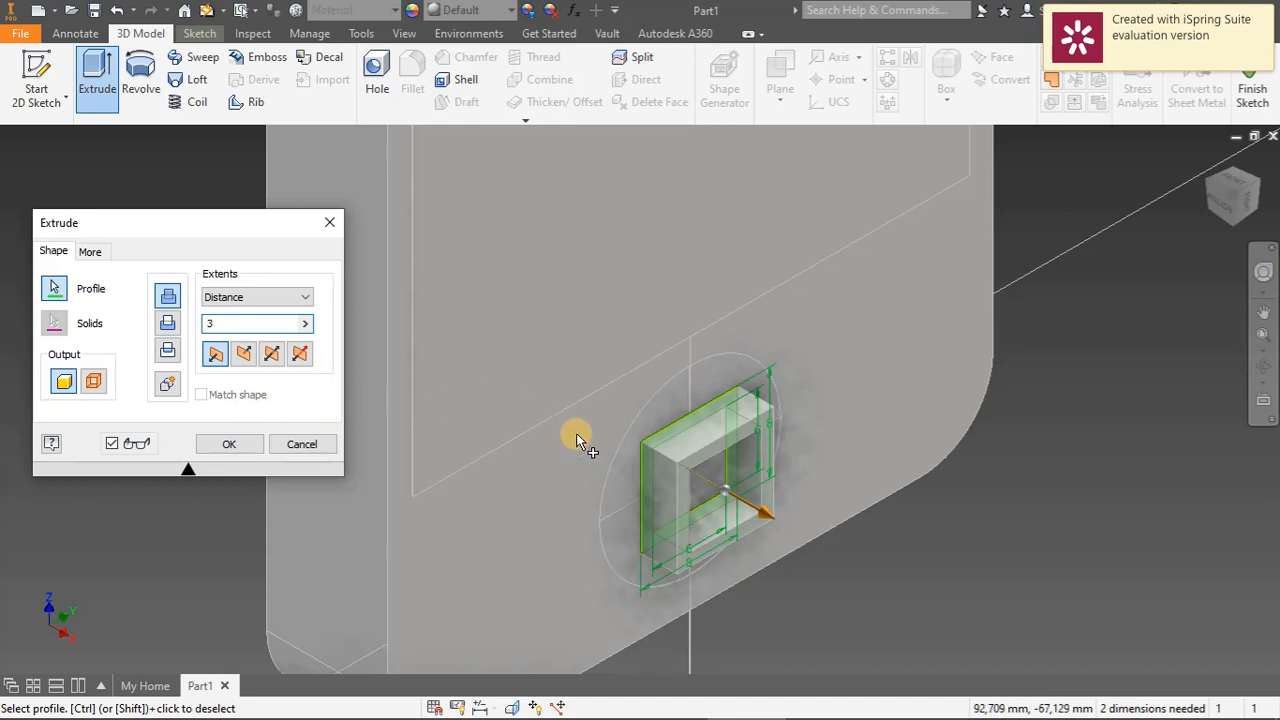
left_click(229, 443)
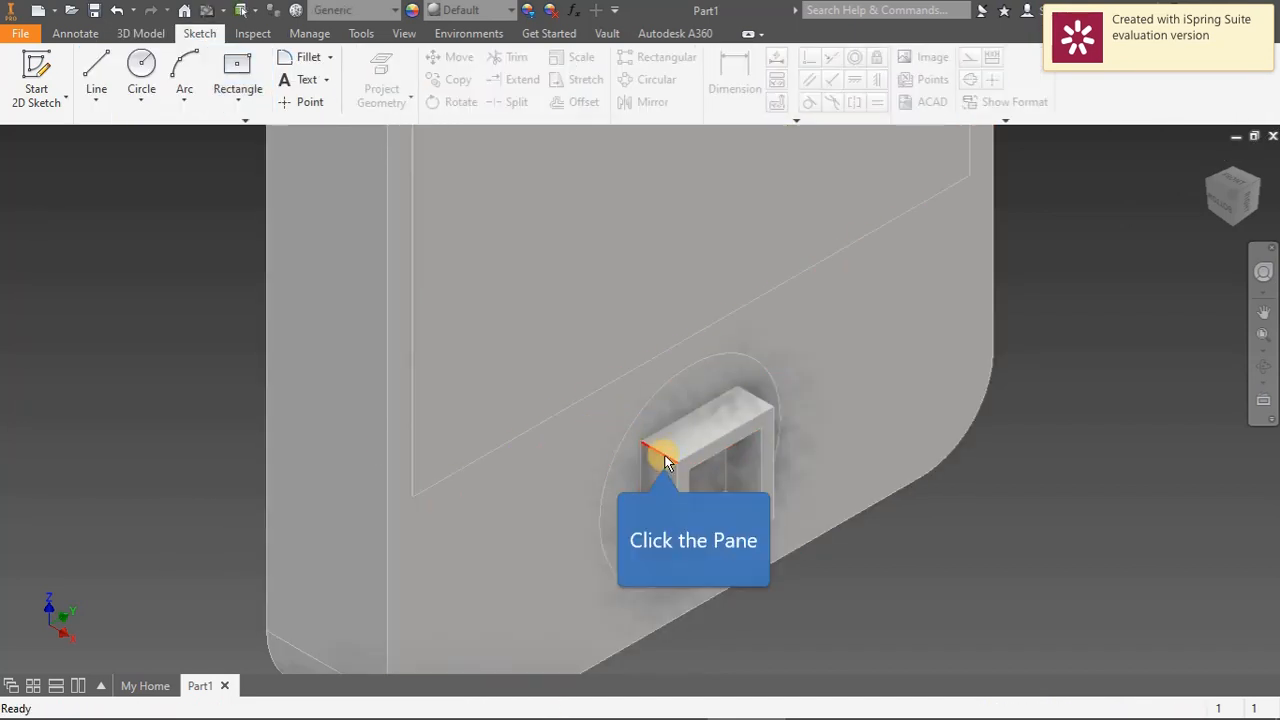
left_click(667, 461)
left_click(686, 446)
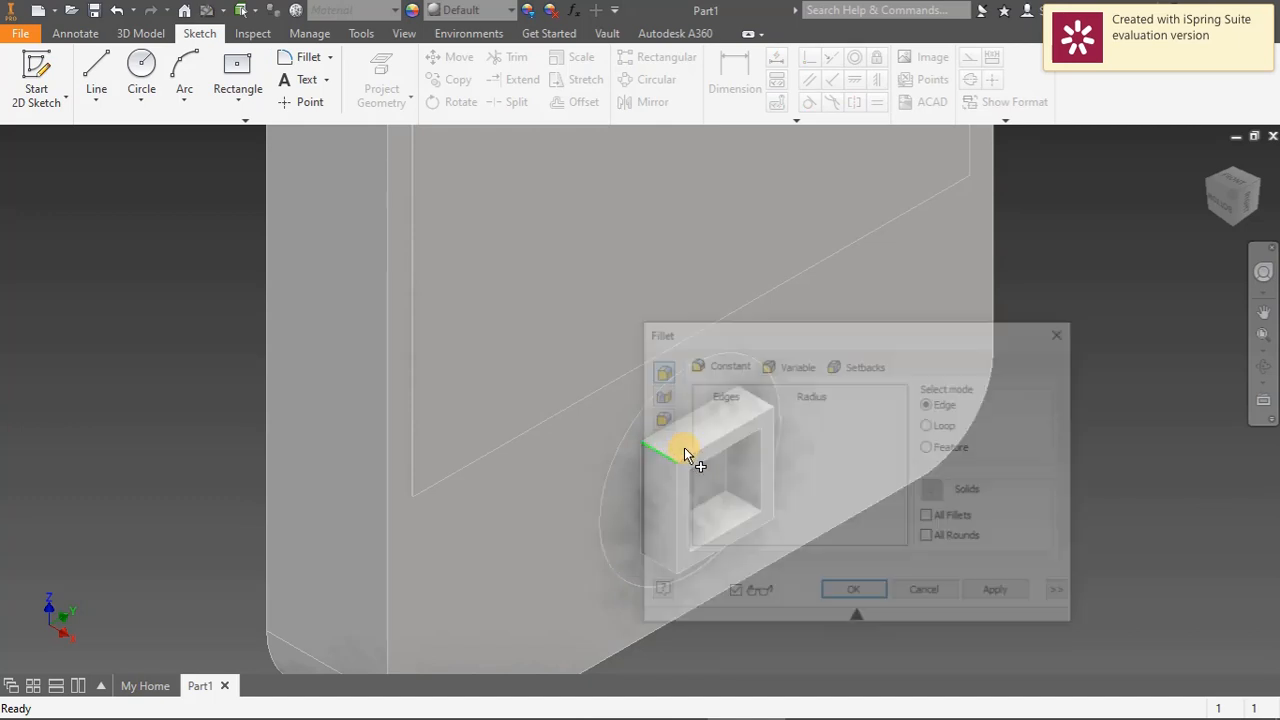
left_click_drag(935, 340, 400, 372)
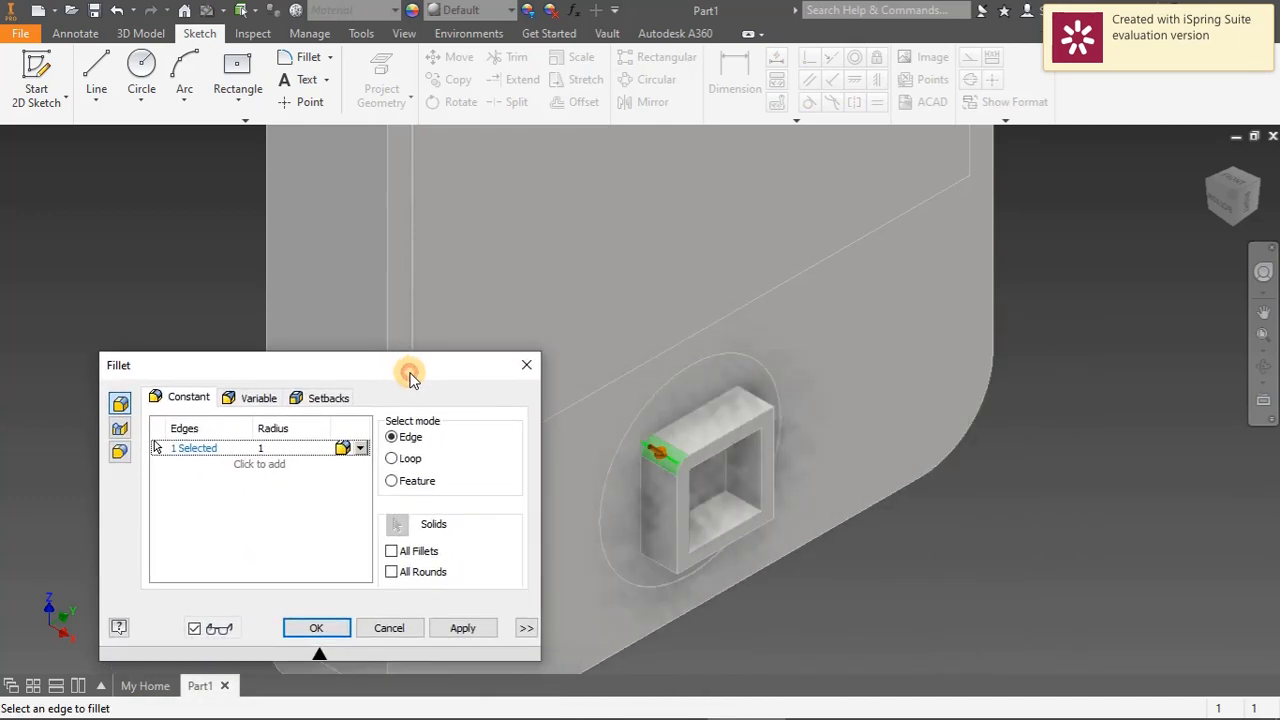
left_click(285, 448)
type("2")
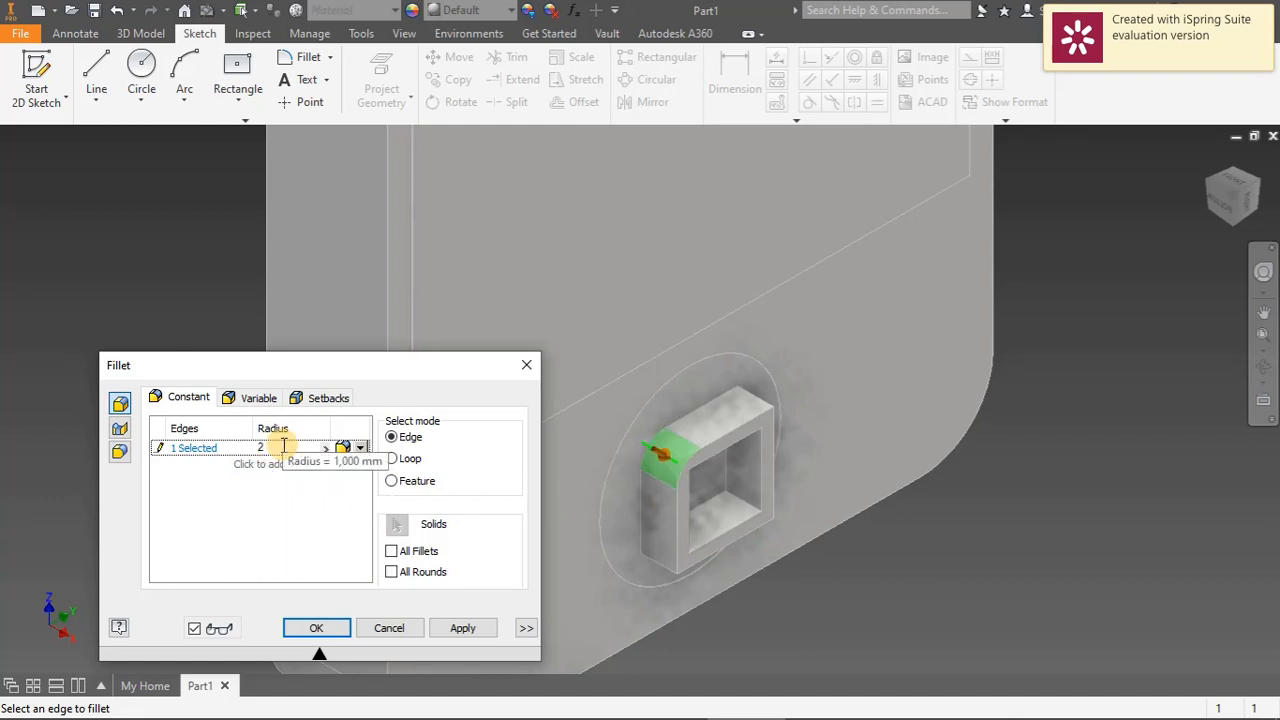
left_click(690, 469)
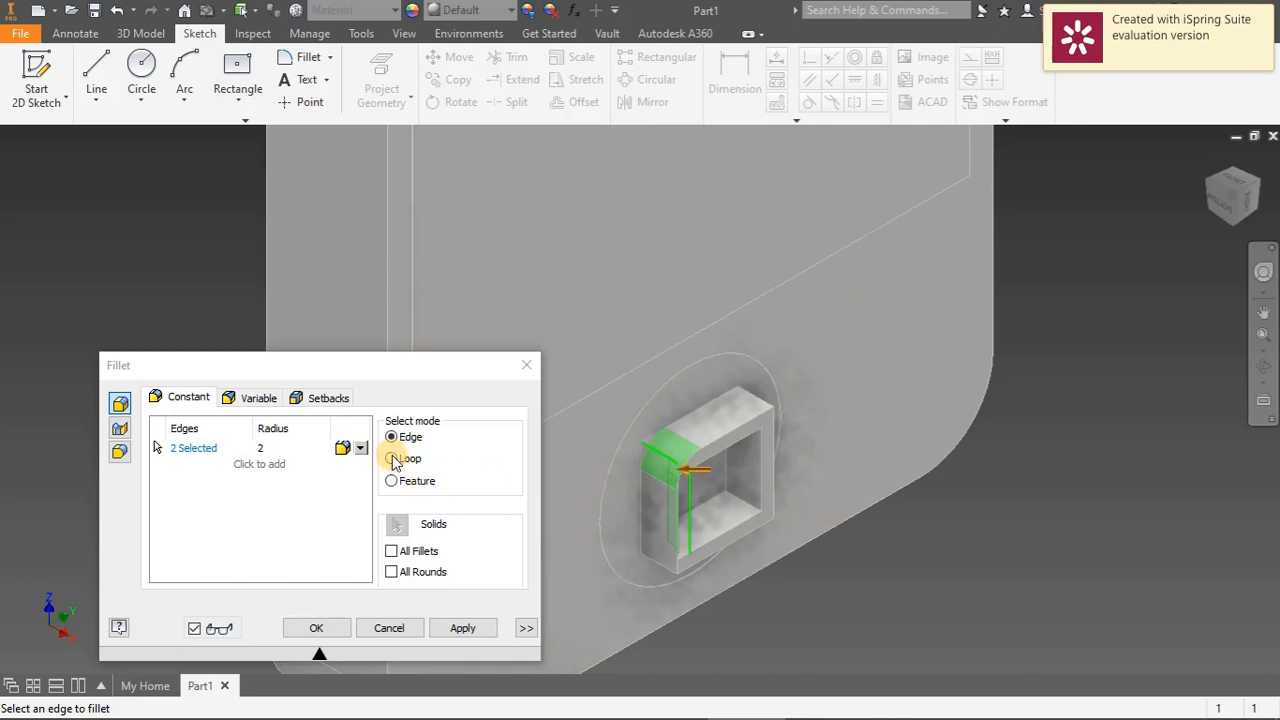
left_click(675, 510, "ctrl")
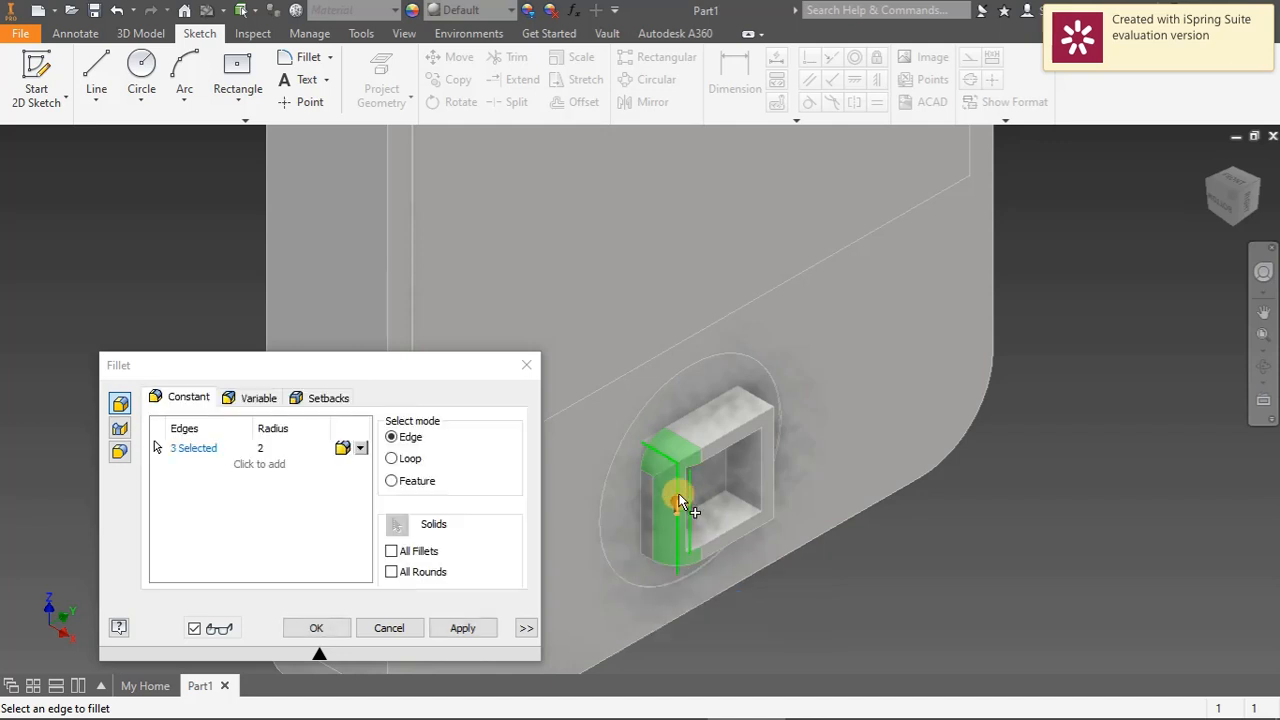
left_click(528, 369)
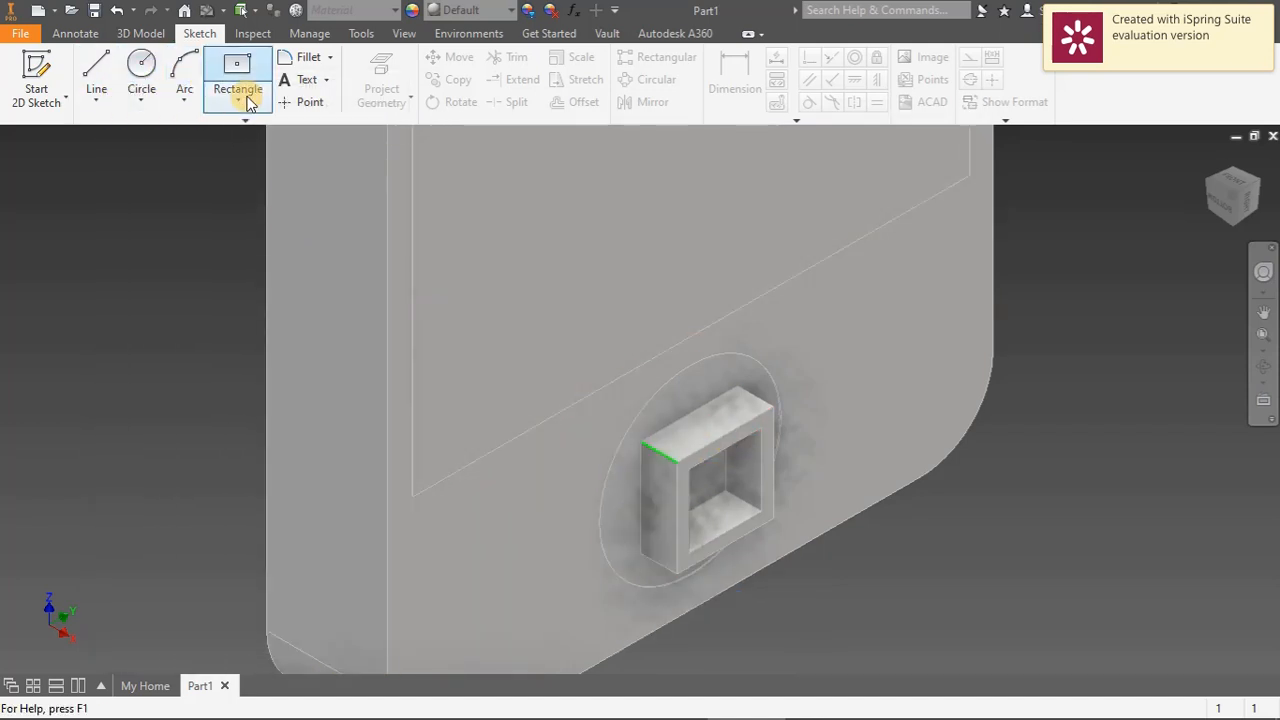
Fillet the four outer and four inner corner edges of the extruded square frame with a 2 mm radius
left_click(660, 459)
left_click(686, 439)
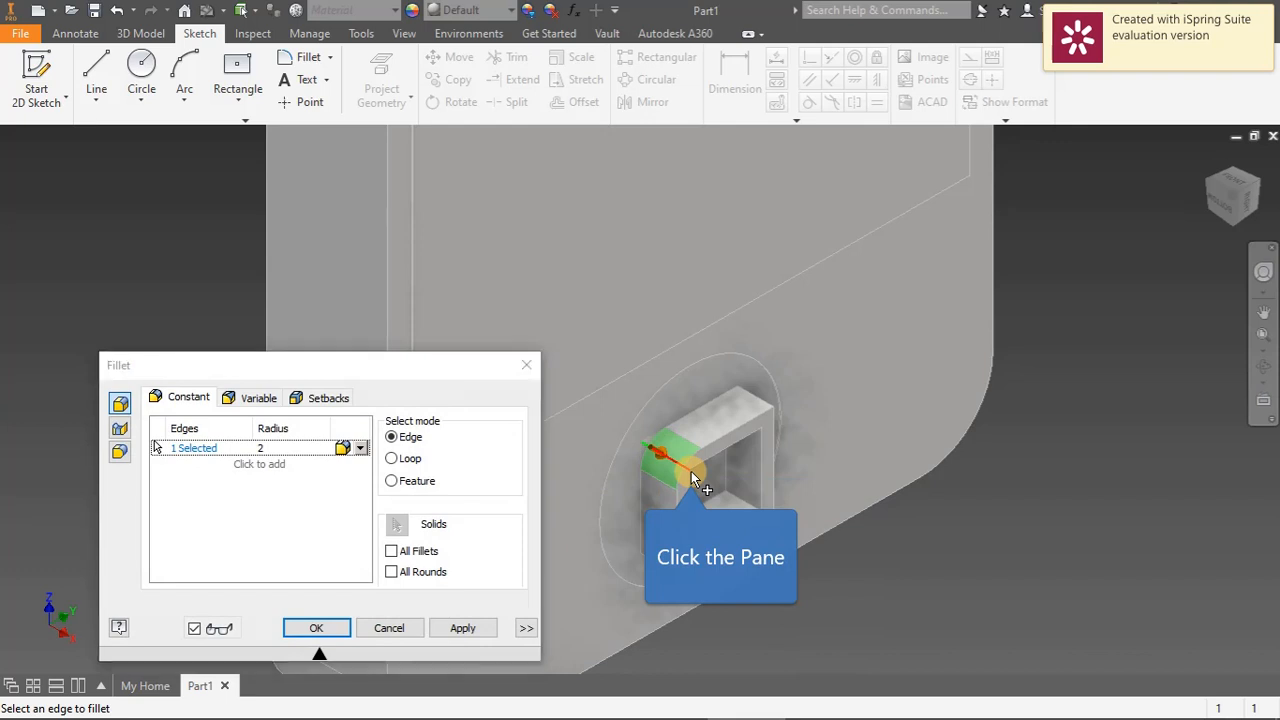
left_click(691, 471)
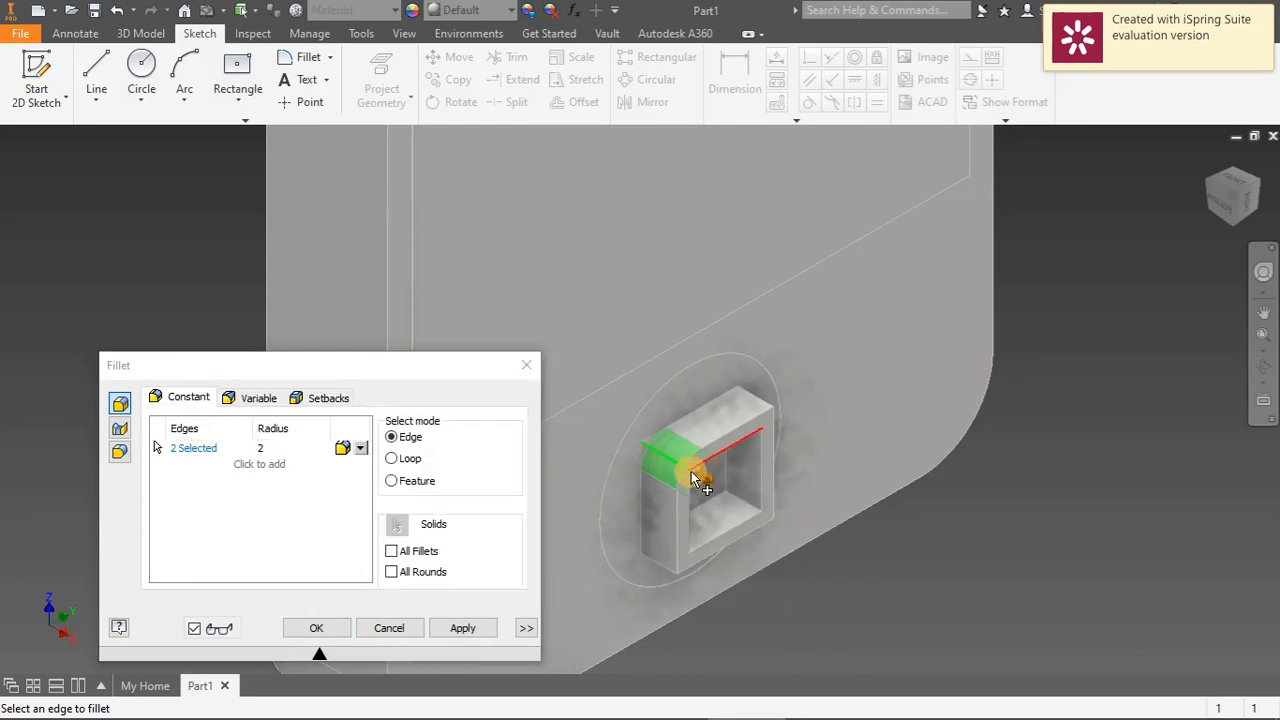
left_click(659, 569)
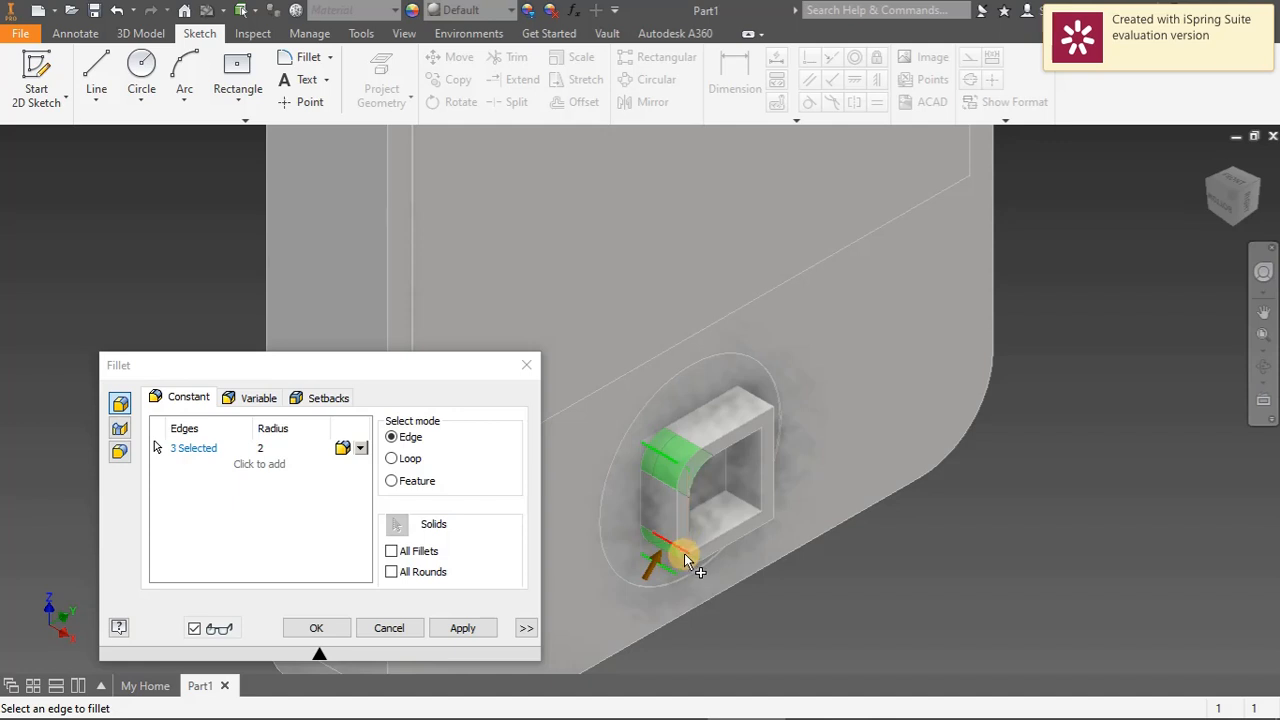
left_click(686, 553)
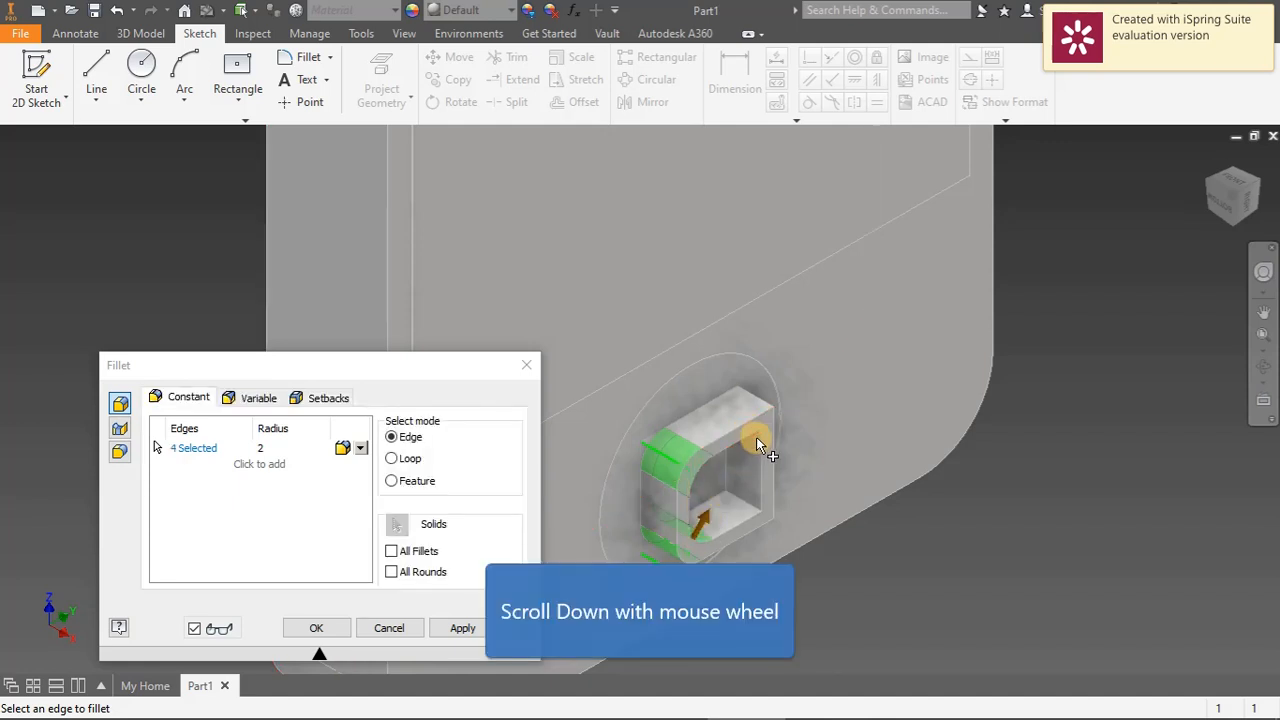
scroll(755, 437, "down", 3)
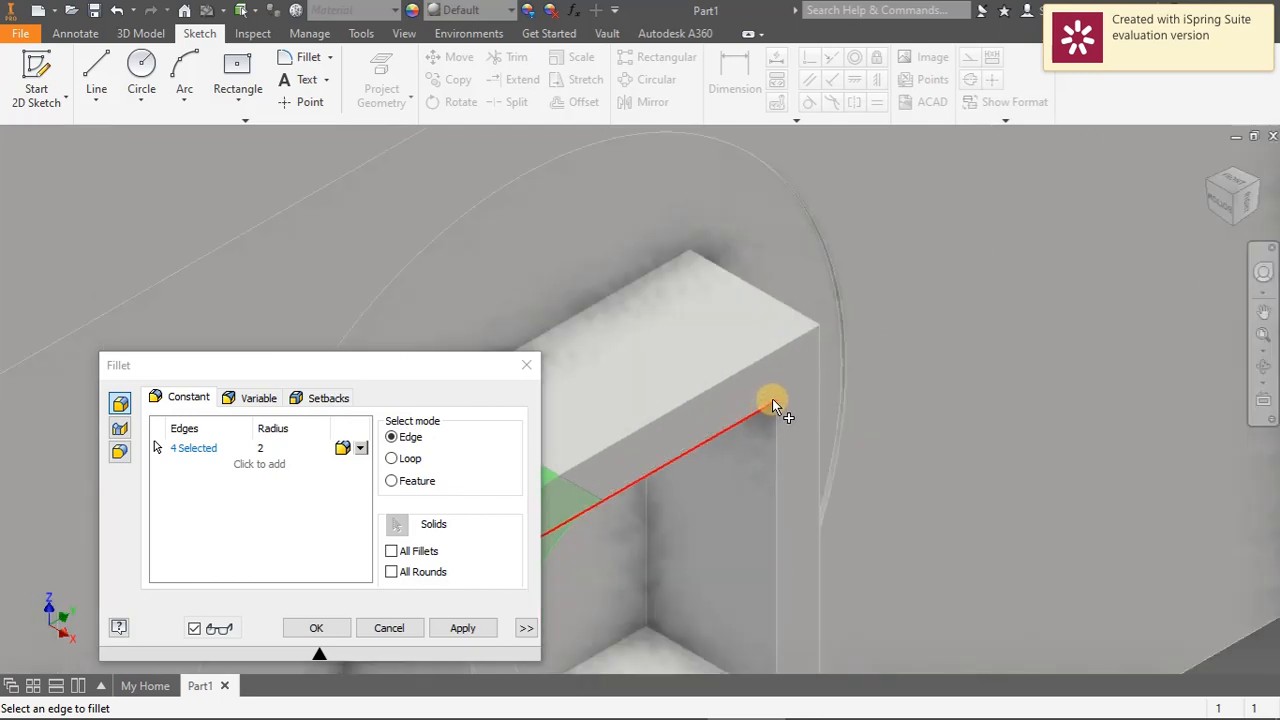
left_click(810, 324)
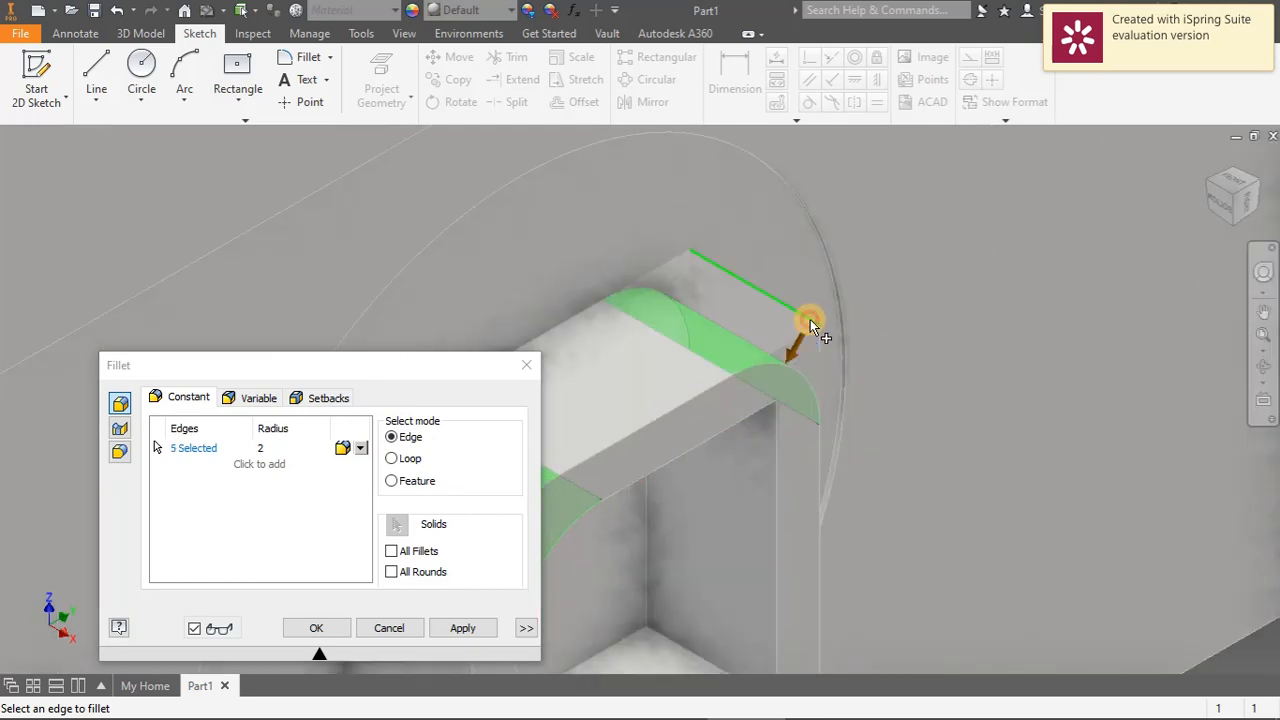
scroll(766, 410, "down", 3)
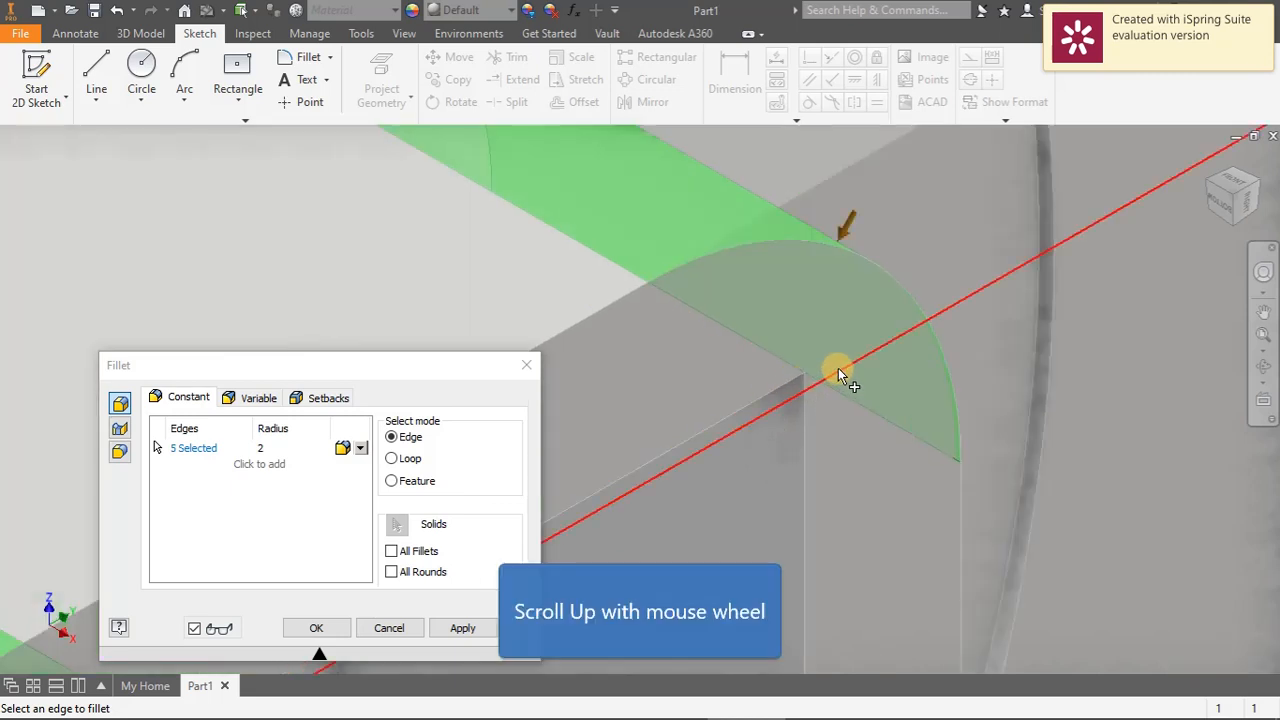
scroll(833, 372, "up", 5)
left_click(805, 522)
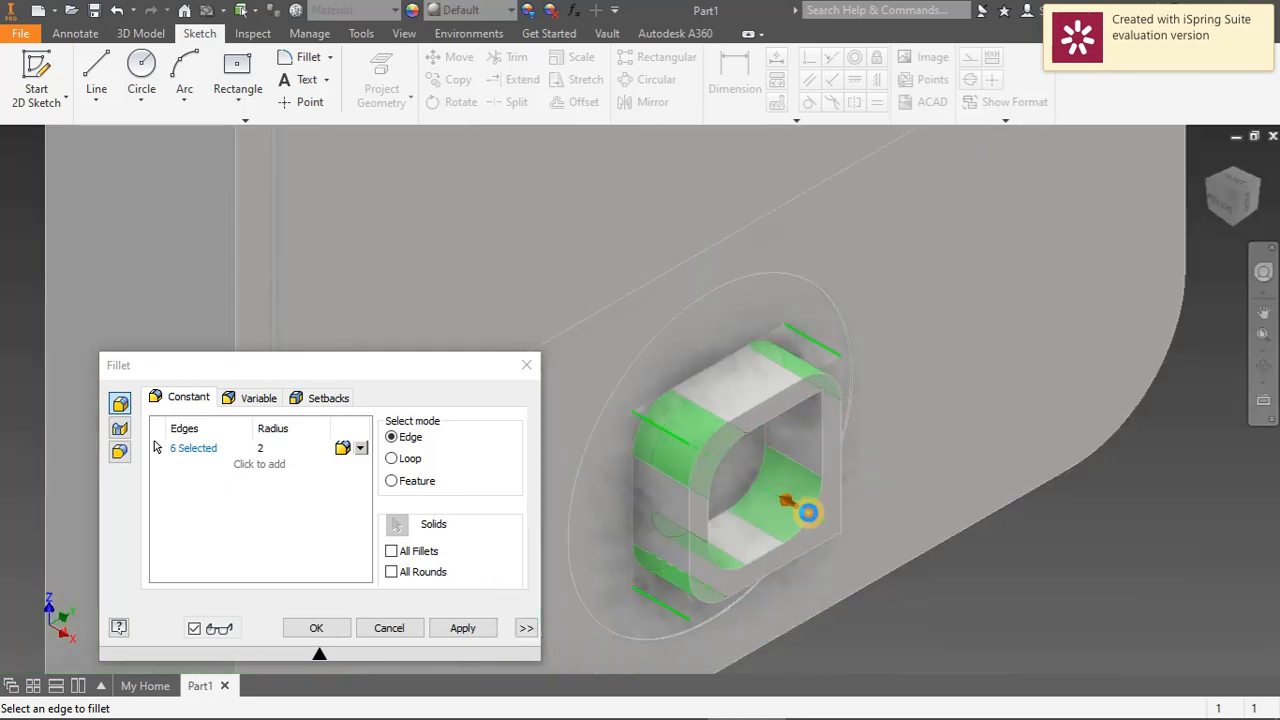
left_click(834, 528)
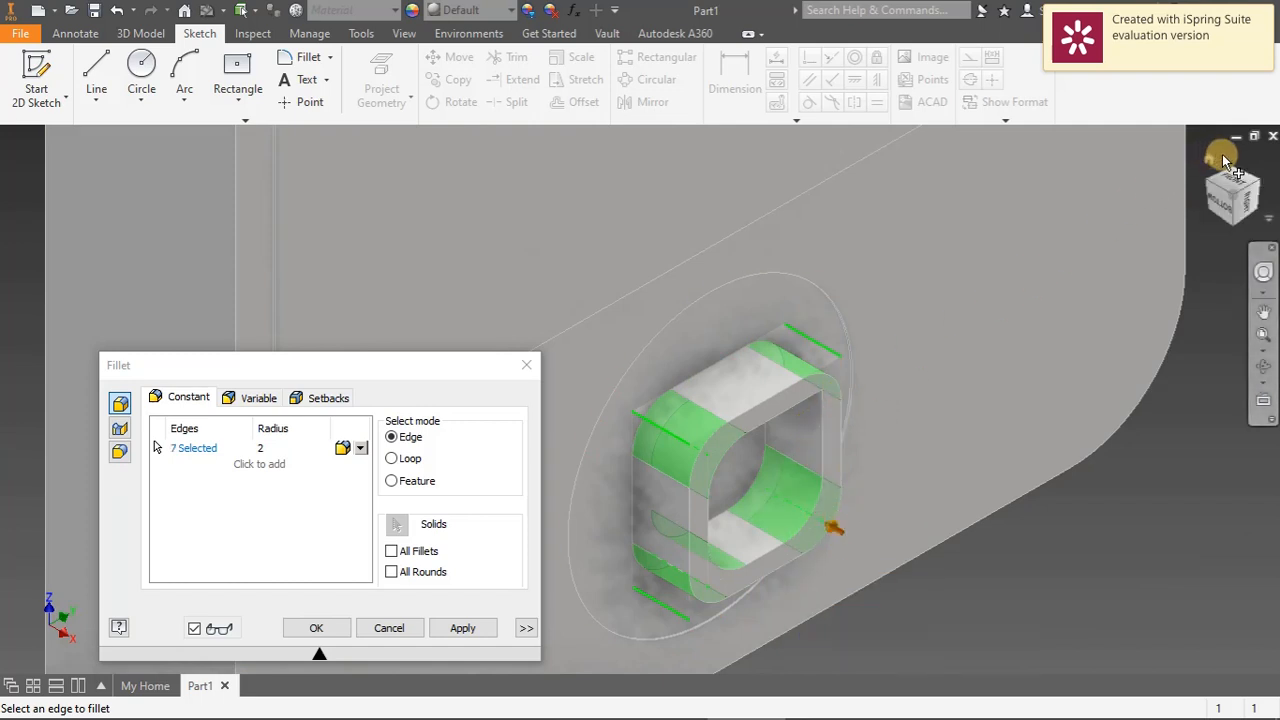
mouse_move(1252, 218)
left_mouse_down()
mouse_move(1157, 212)
mouse_move(1000, 400)
mouse_move(884, 582)
left_mouse_up()
left_click_drag(1020, 416, 1014, 418)
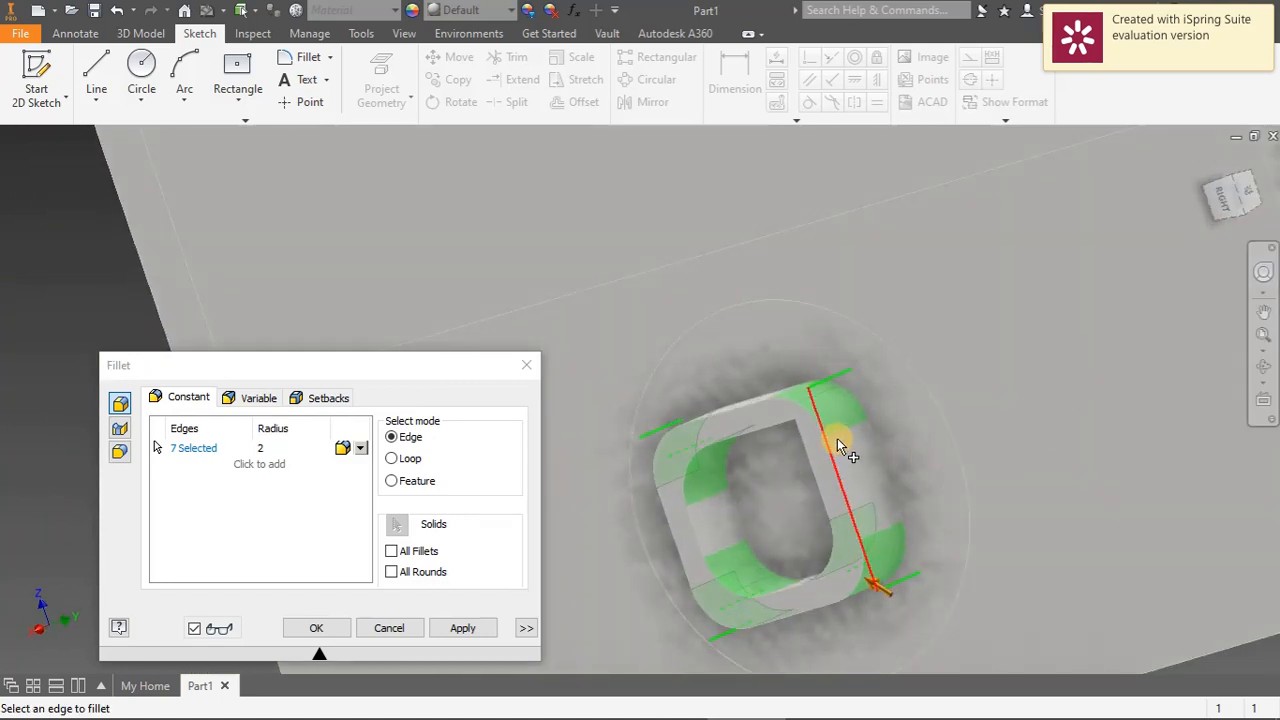
left_click(797, 420)
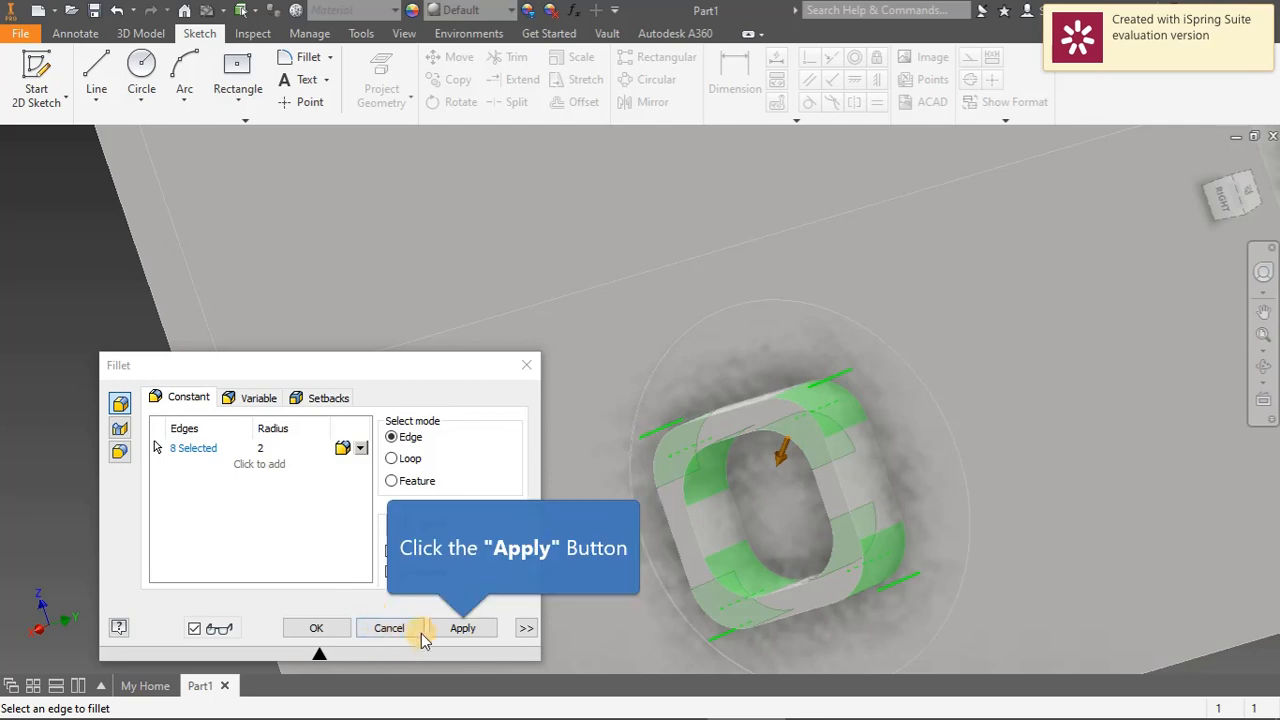
left_click(461, 628)
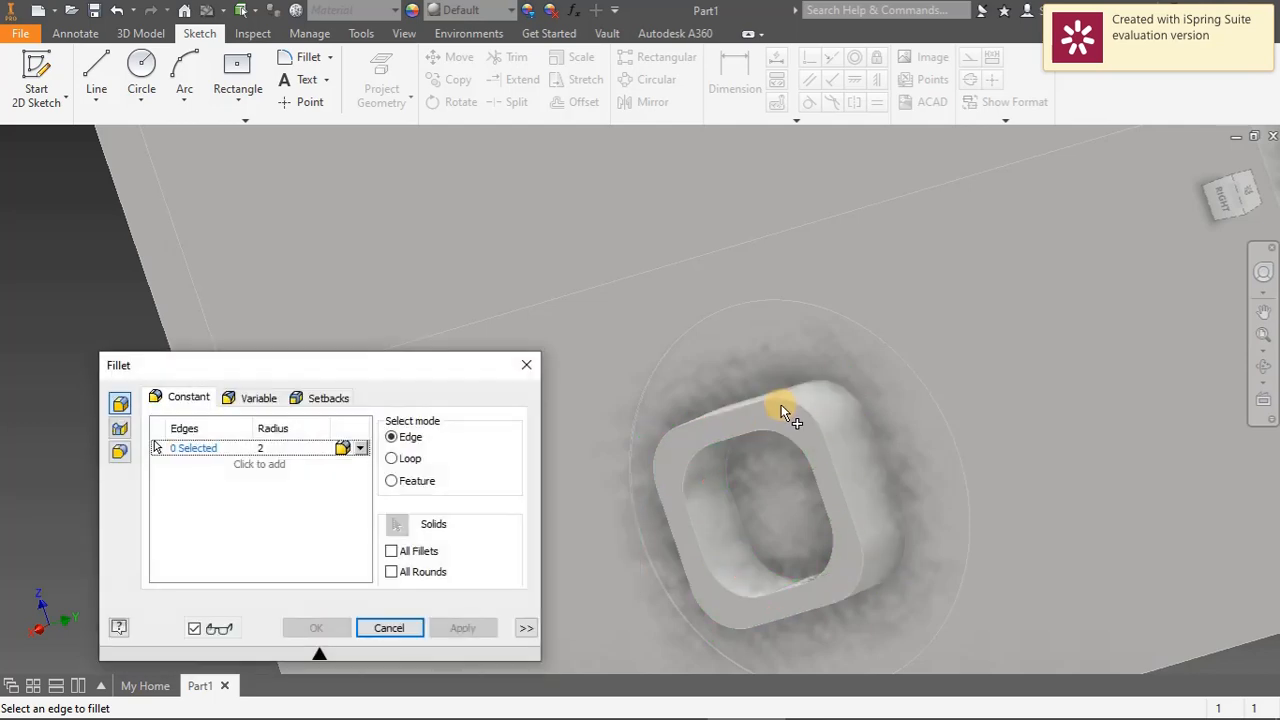
left_click(527, 366)
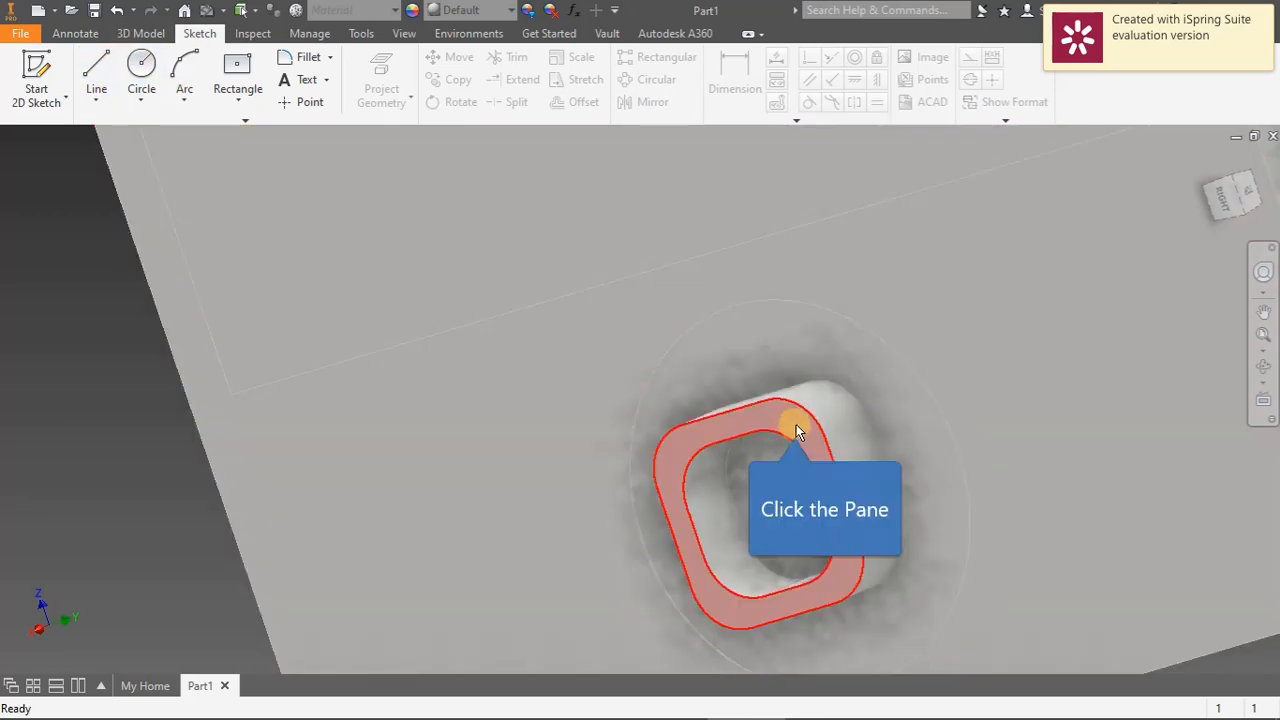
Edit the square frame's extrusion and set its distance to 0.1 mm
left_click(796, 424)
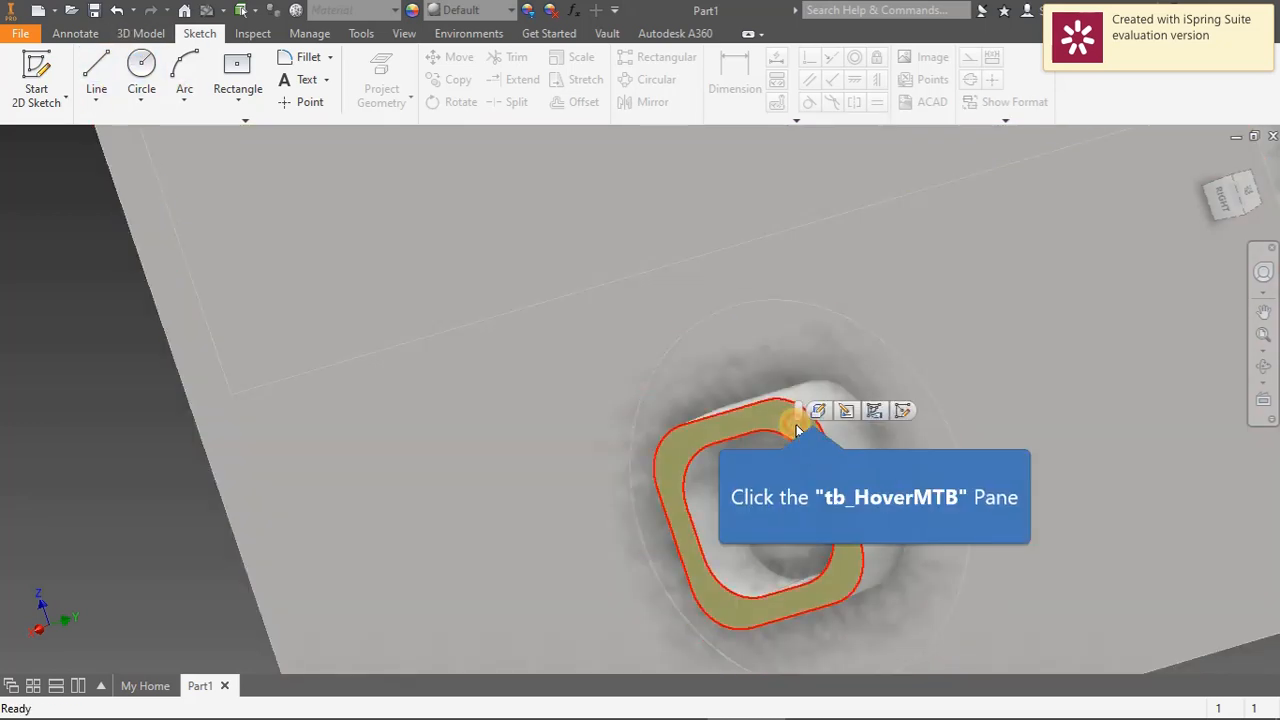
left_click(812, 412)
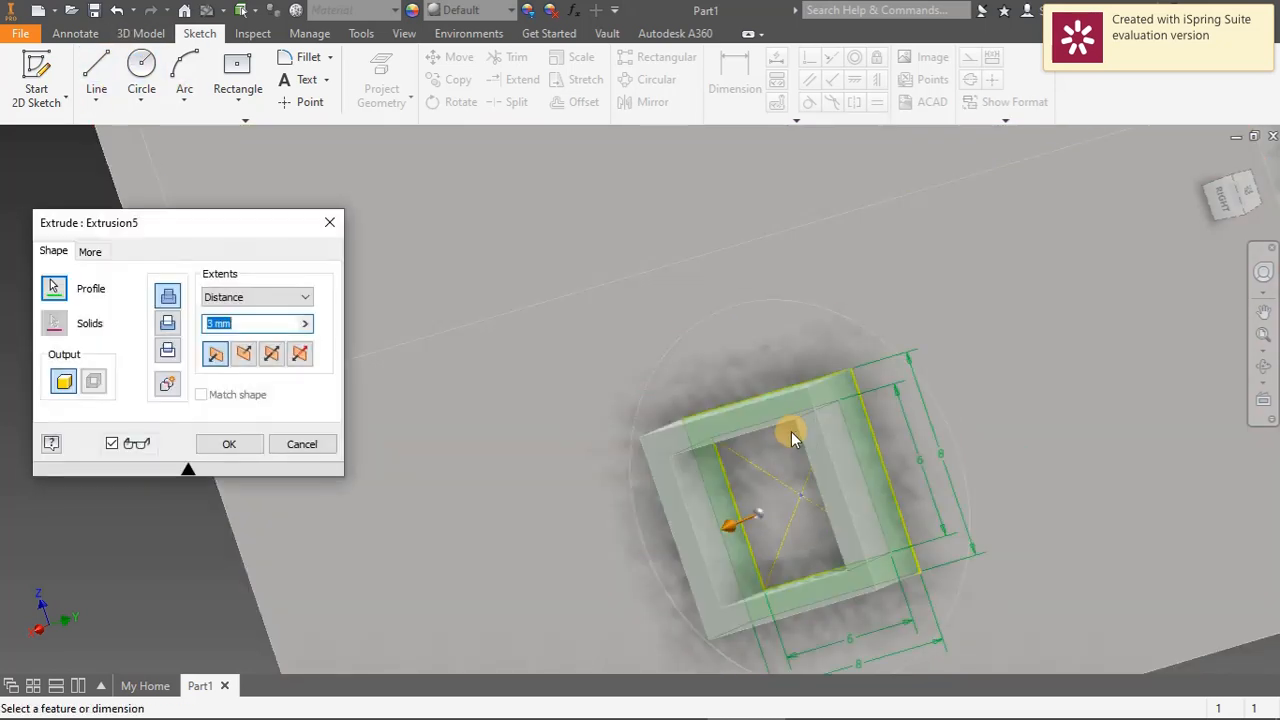
type("0.1")
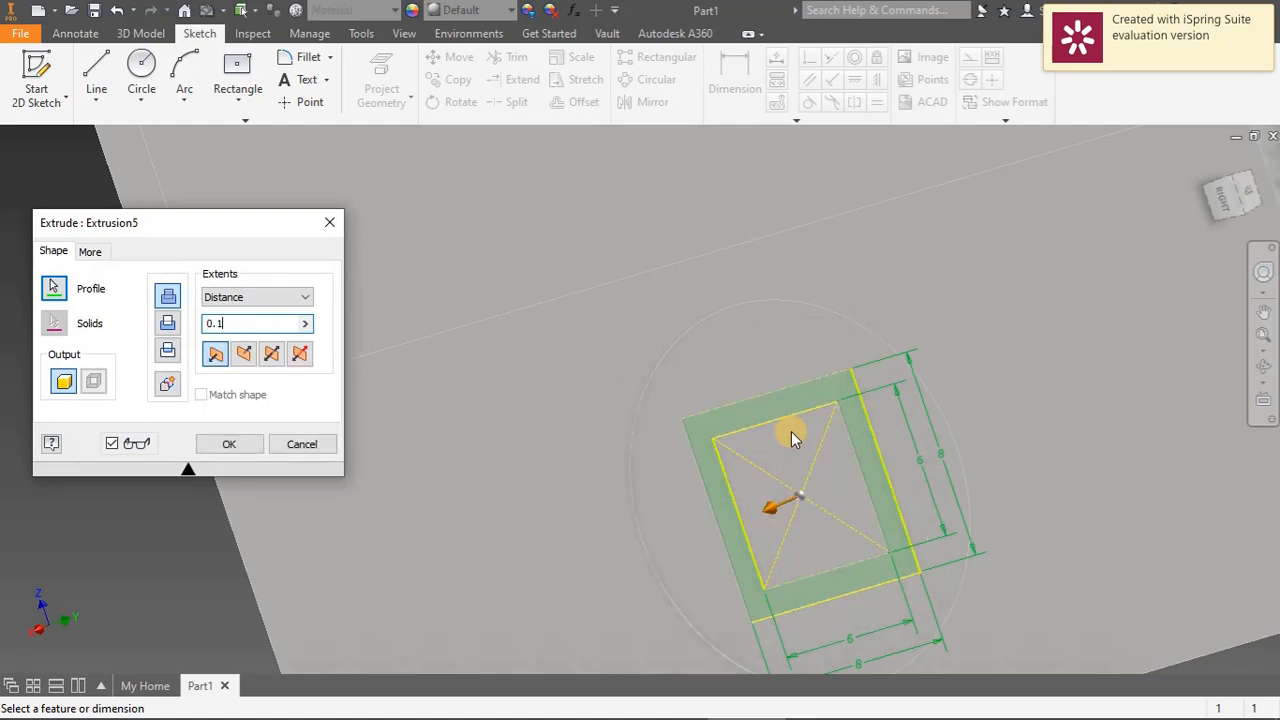
key("Return")
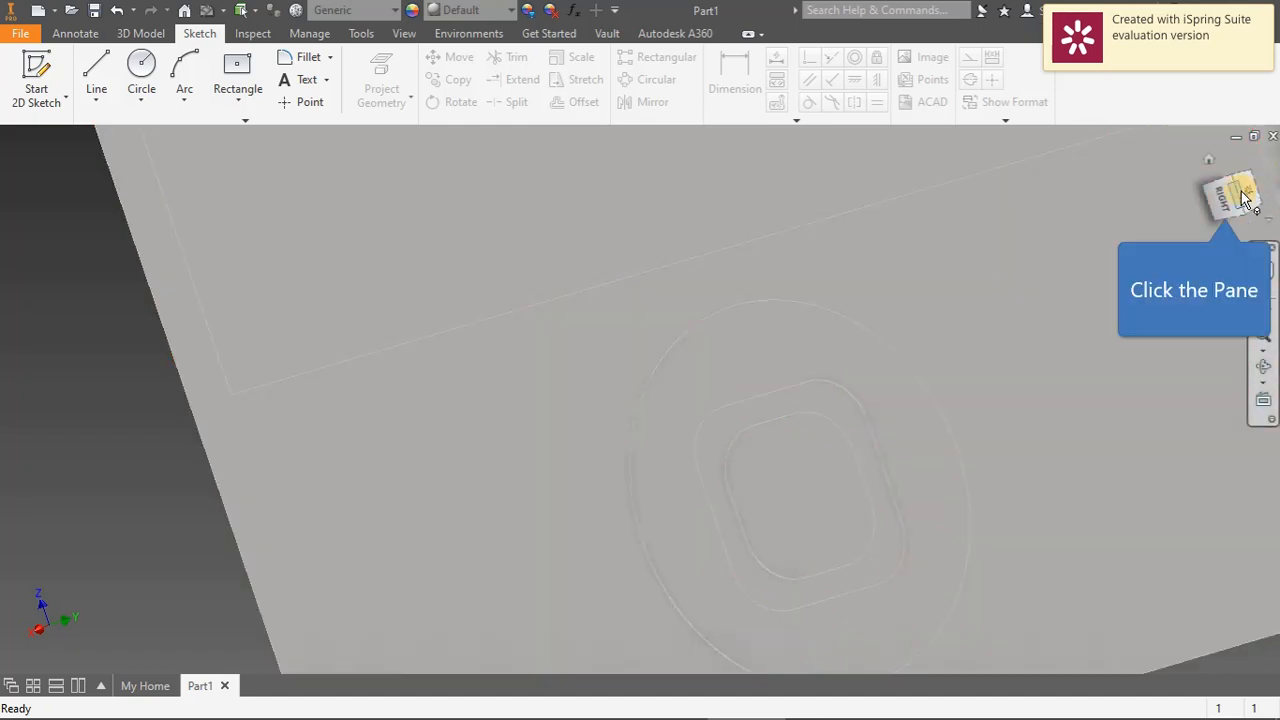
Start a 2D sketch on the long, narrow side face of the phone body
left_click(1235, 208)
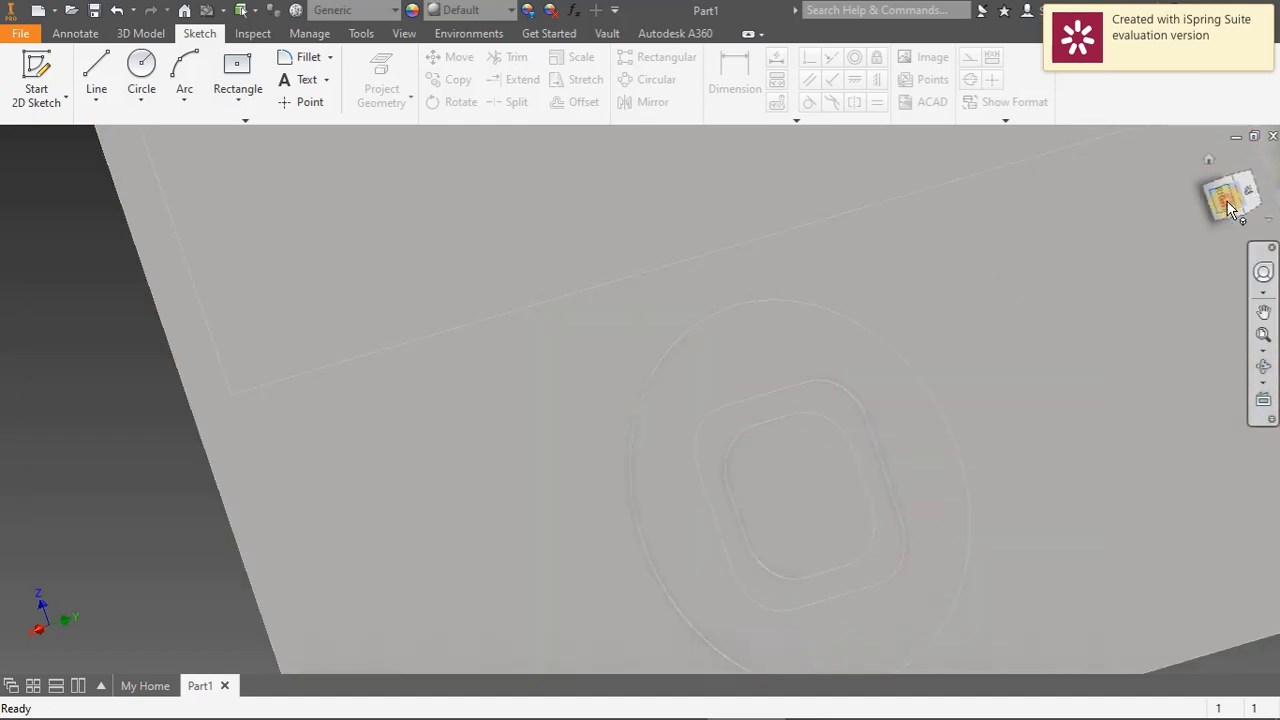
scroll(620, 495, "down", 5)
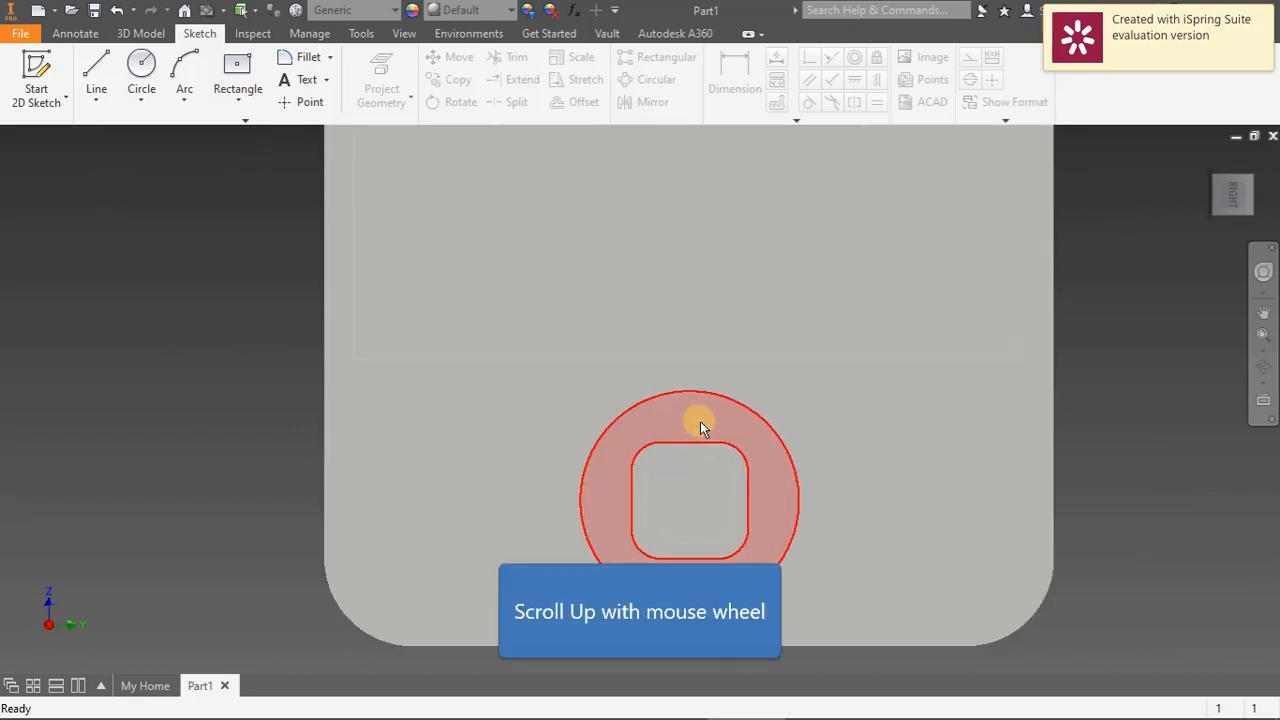
scroll(686, 400, "up", 5)
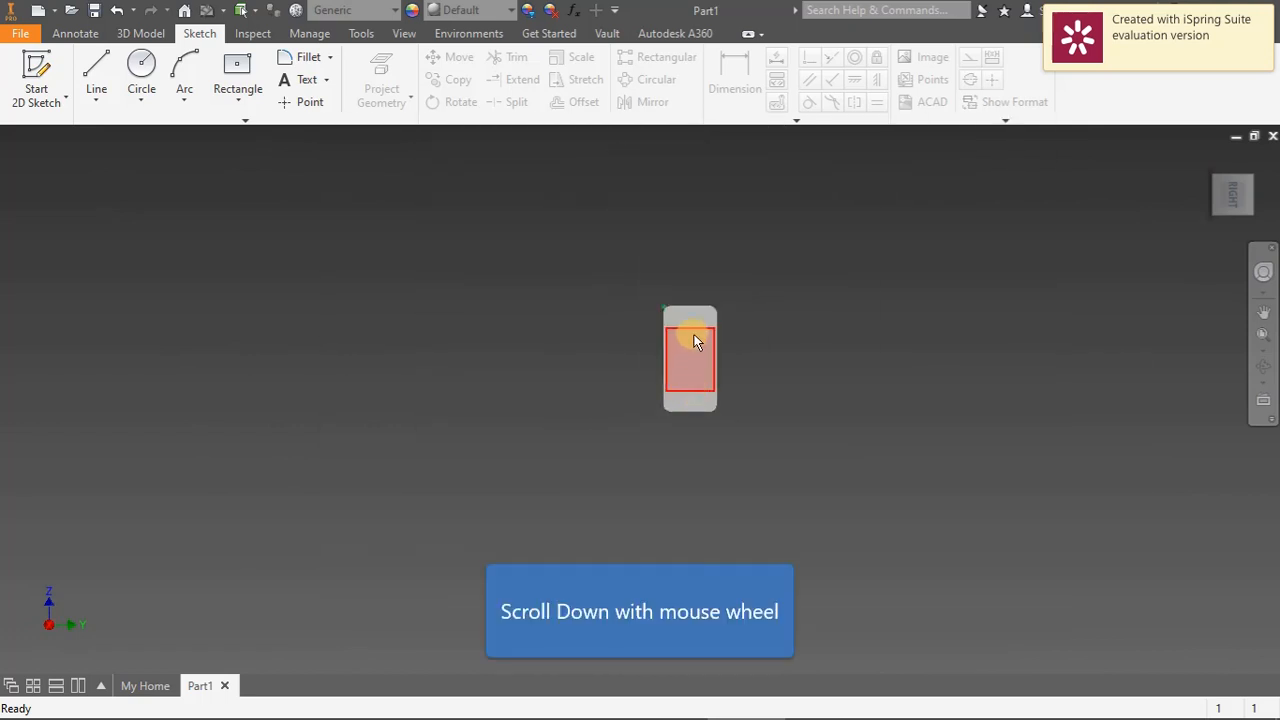
scroll(684, 315, "down", 6)
scroll(684, 314, "up", 5)
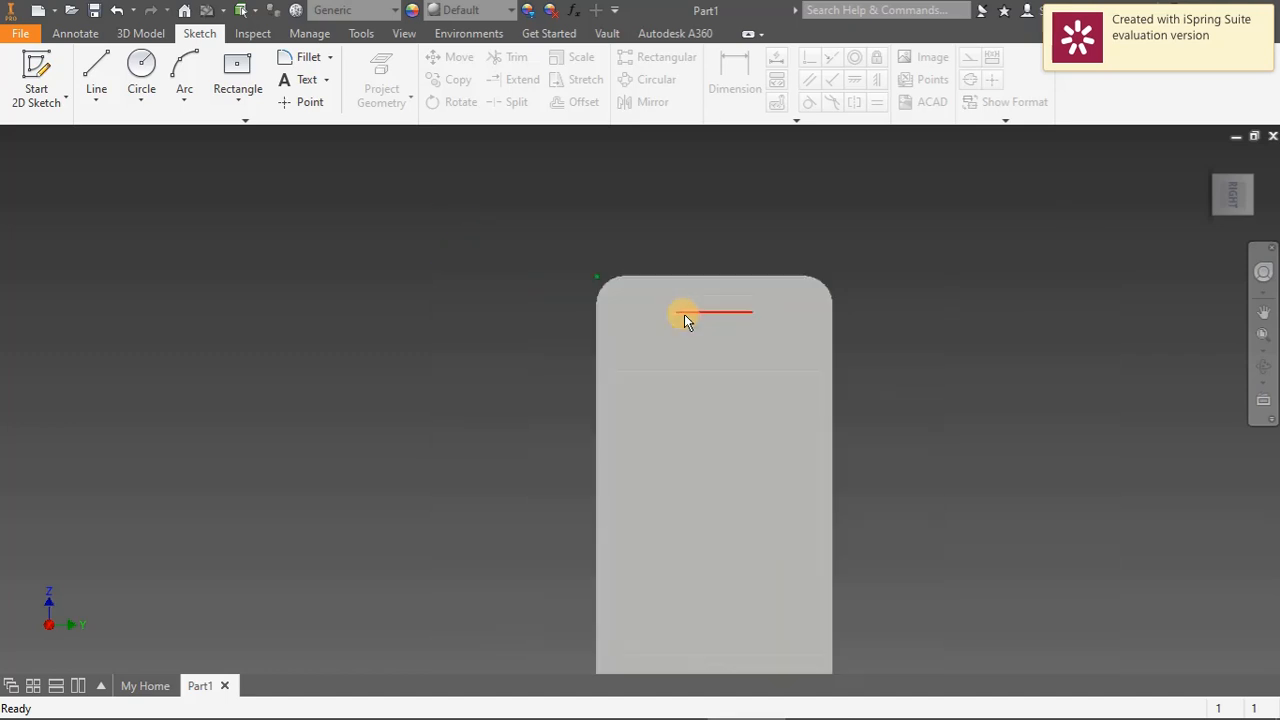
mouse_move(1234, 194)
left_mouse_down()
mouse_move(960, 171)
mouse_move(880, 185)
mouse_move(1220, 196)
left_mouse_up()
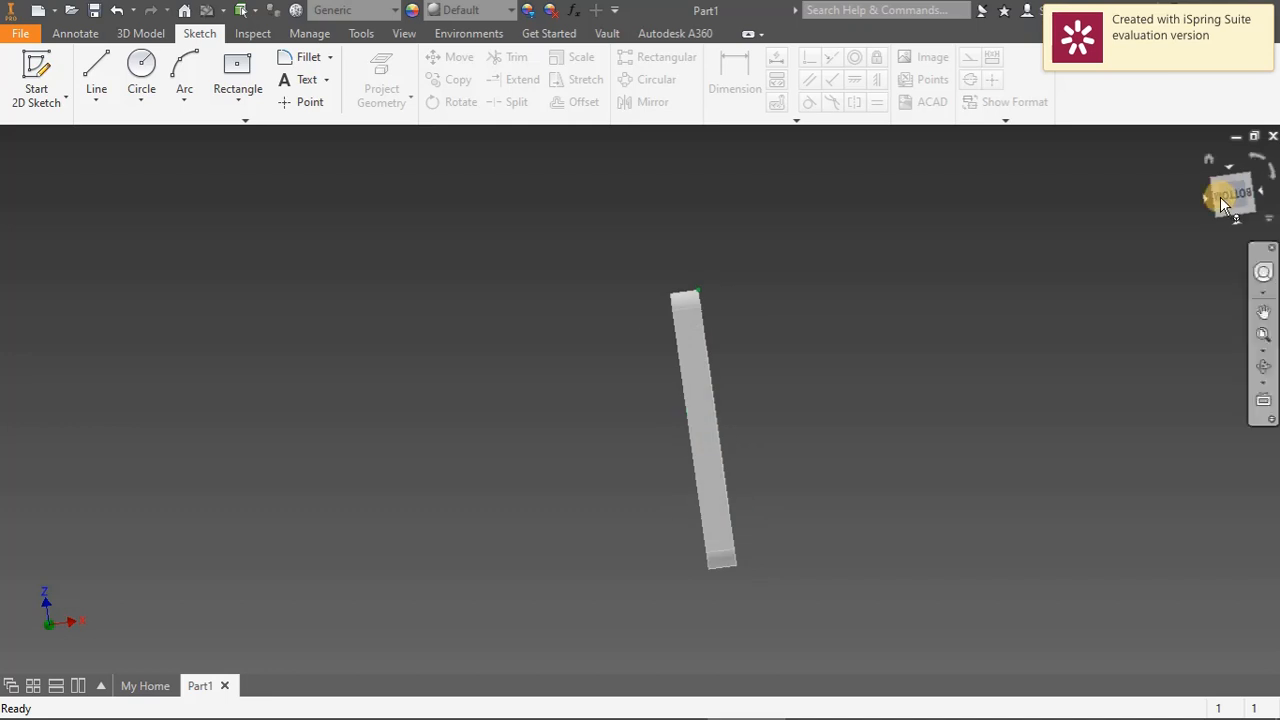
left_click(701, 346)
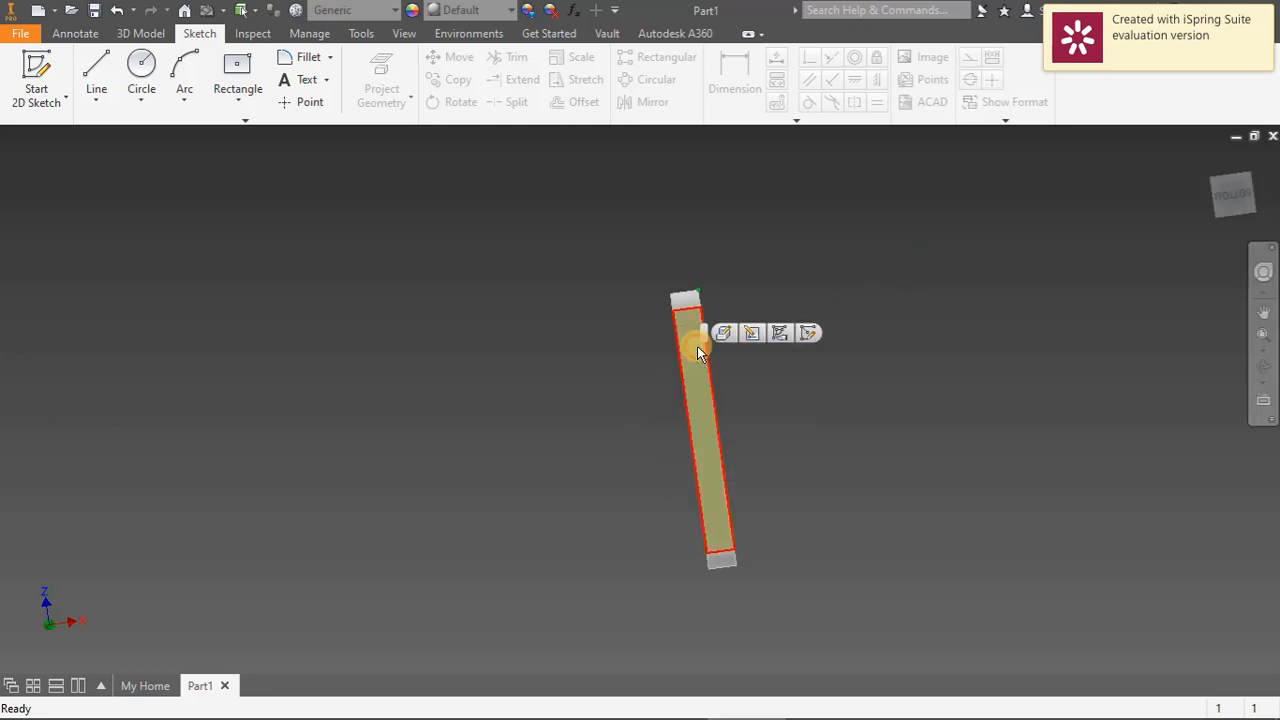
left_click(813, 338)
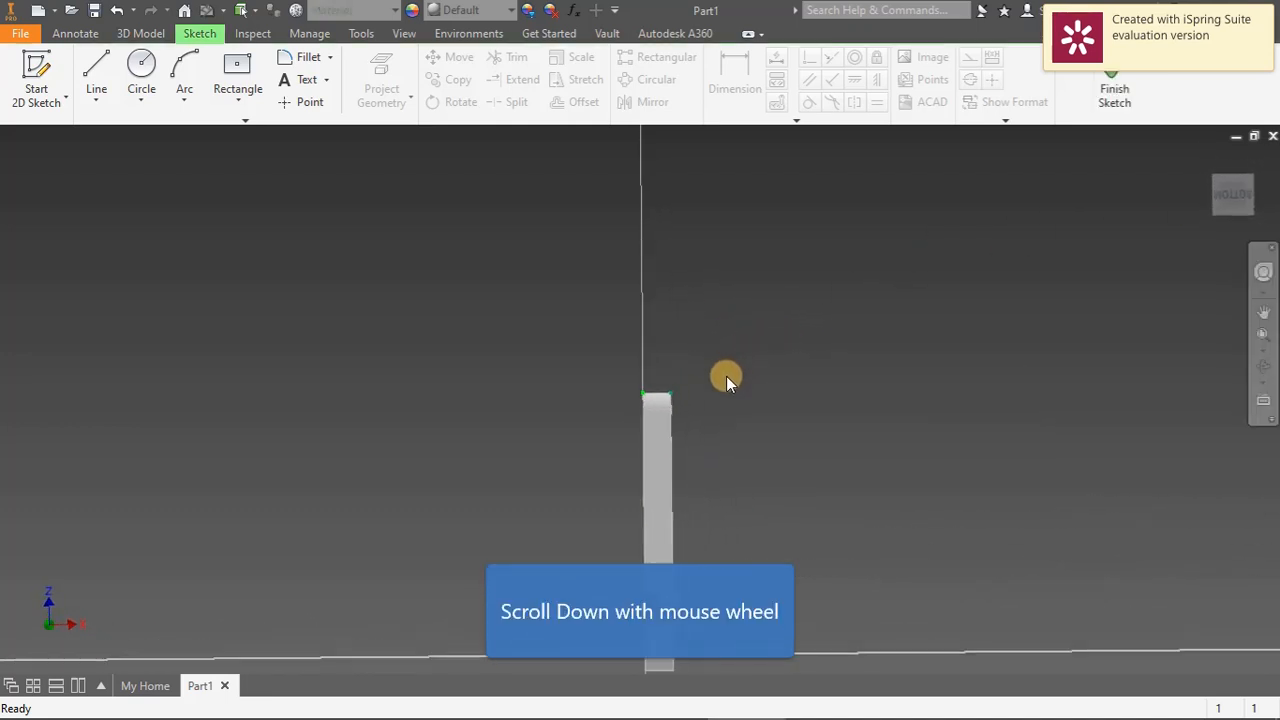
Sketch two 5 mm diameter circles, one below the other, along the side face's centreline near its upper end
scroll(648, 450, "down", 5)
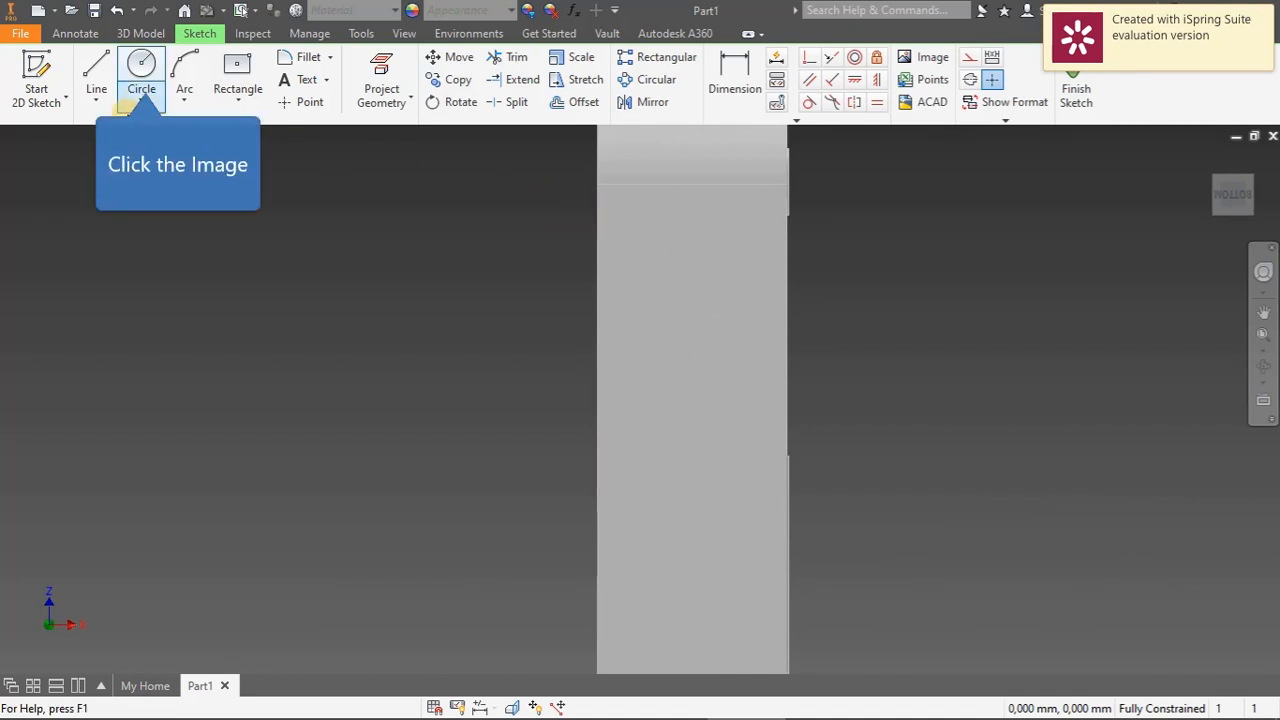
left_click(146, 86)
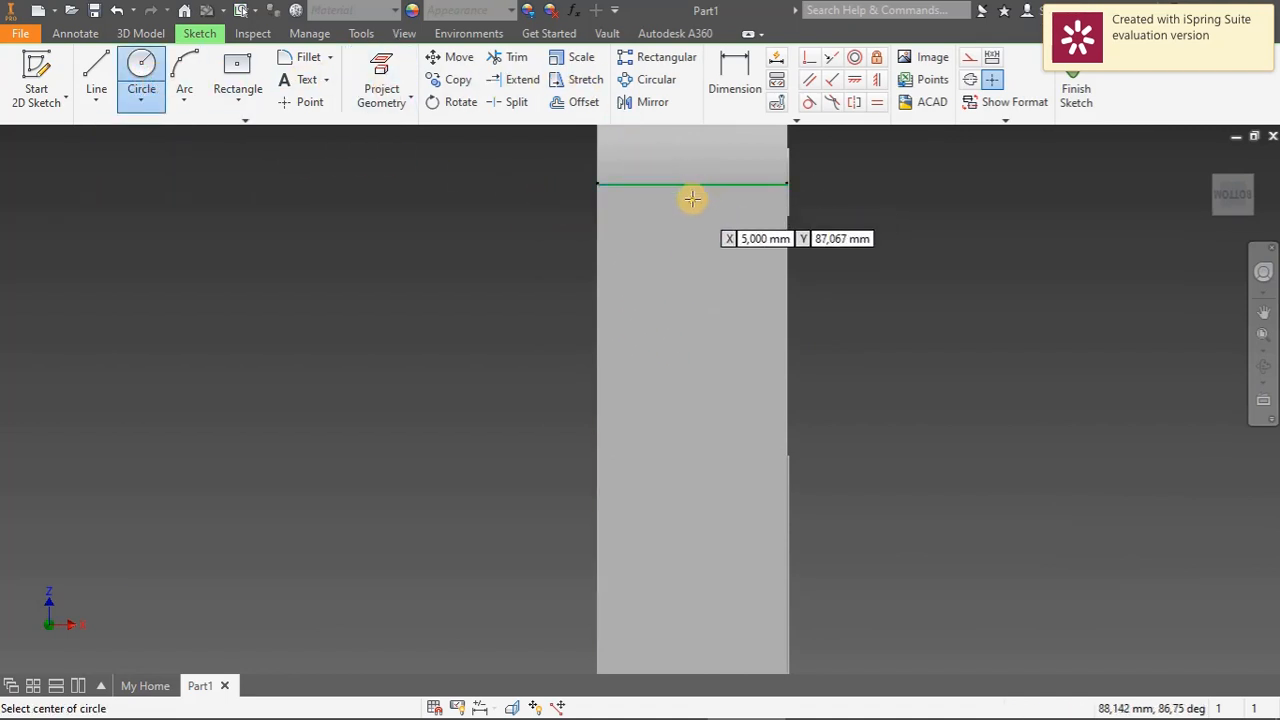
left_click(692, 298)
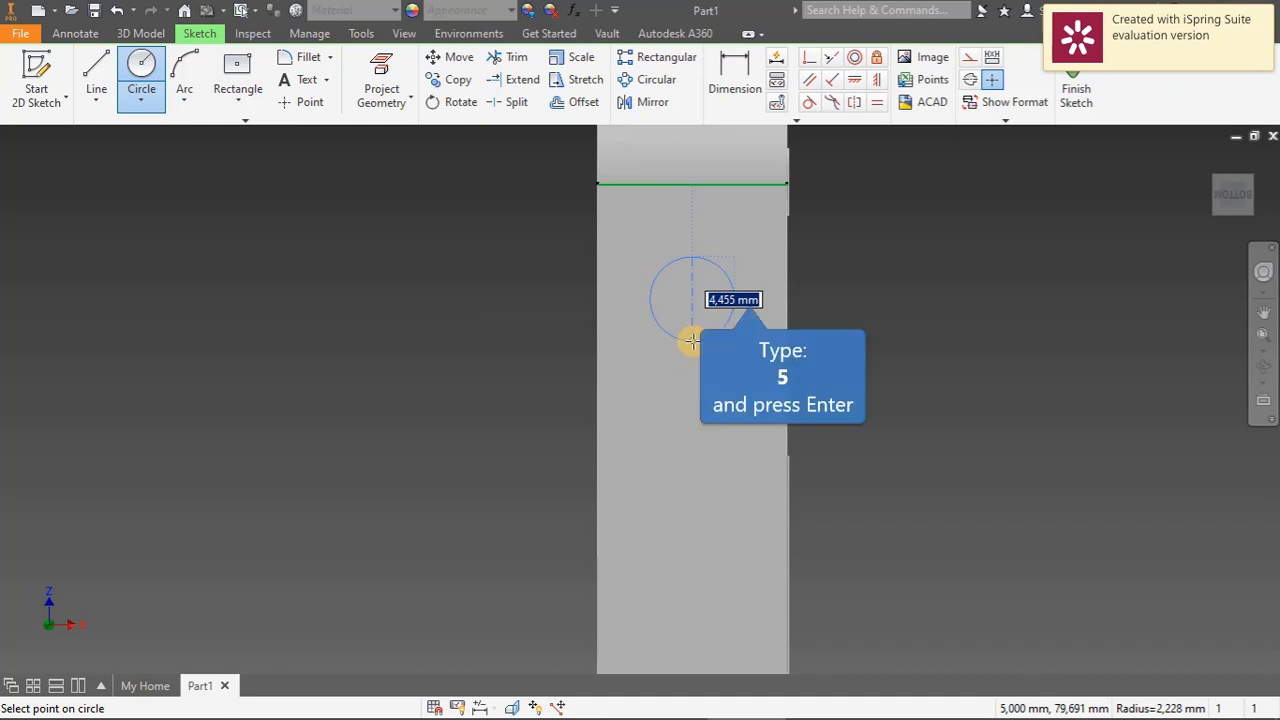
type("5")
key("Return")
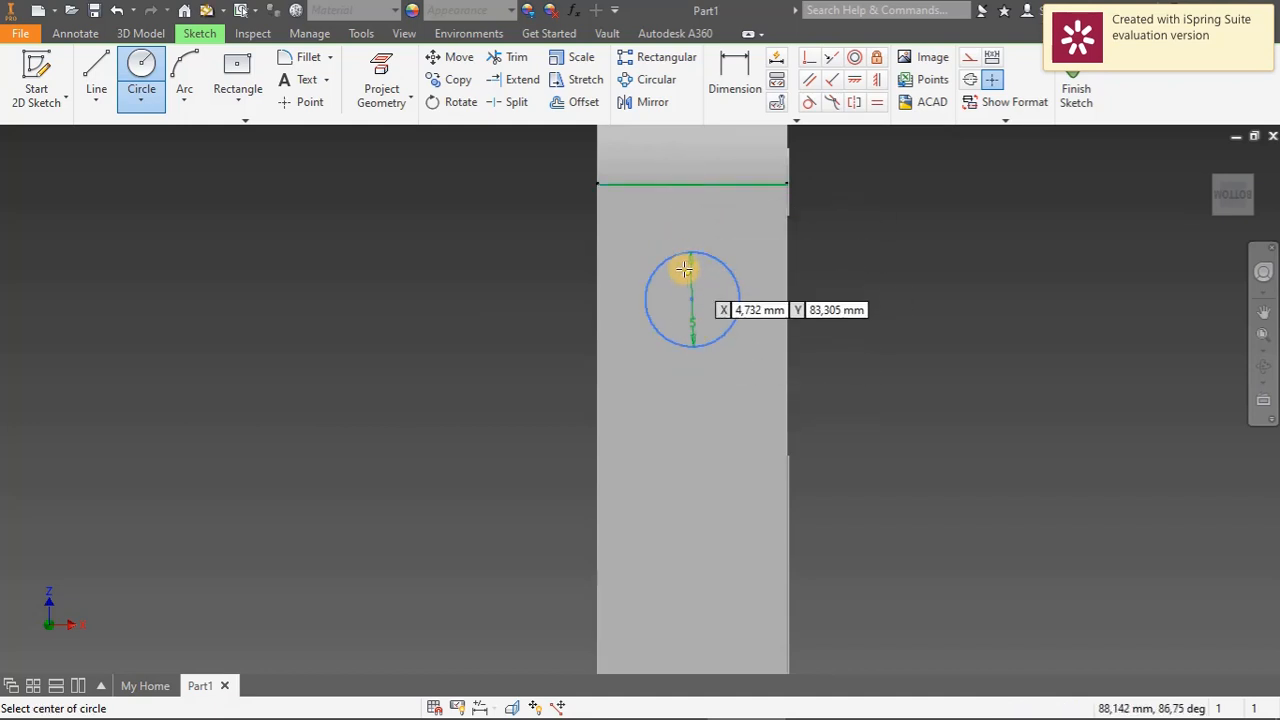
left_click(691, 441)
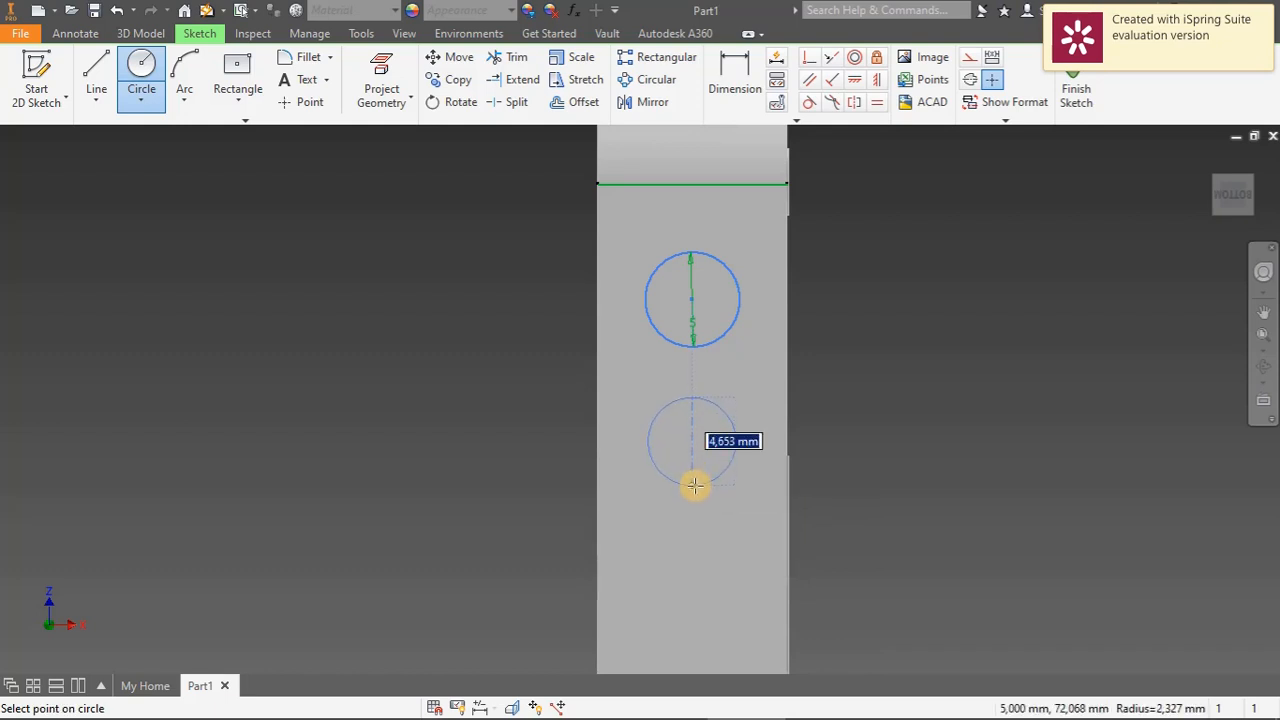
type("5")
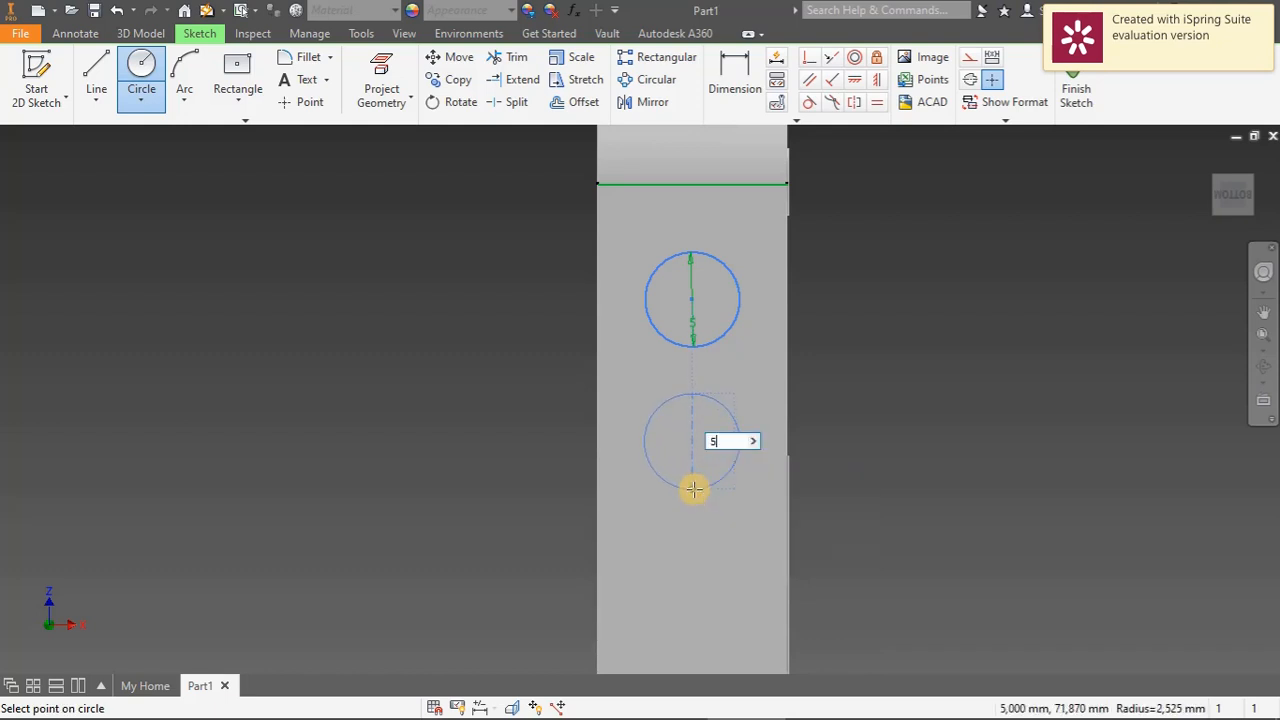
key("Return")
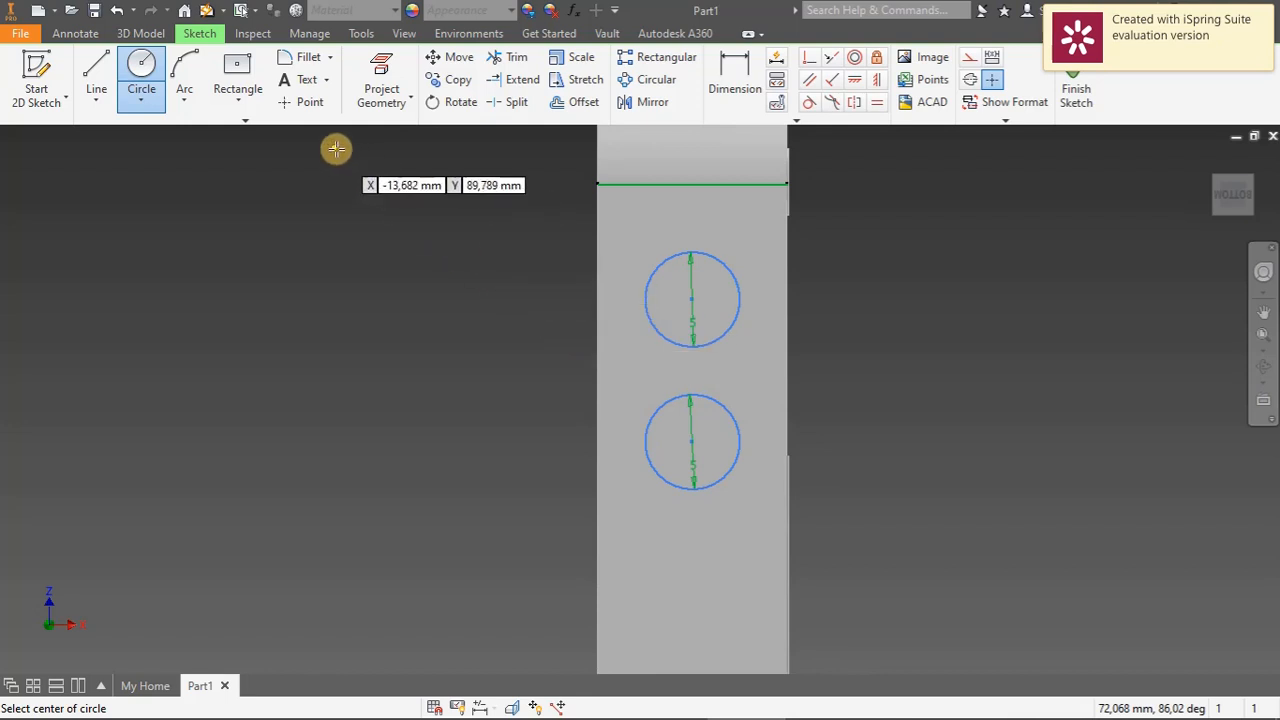
Sketch a vertical center-to-center slot below the two circles, 5 mm between centres and 3 mm wide
left_click(241, 101)
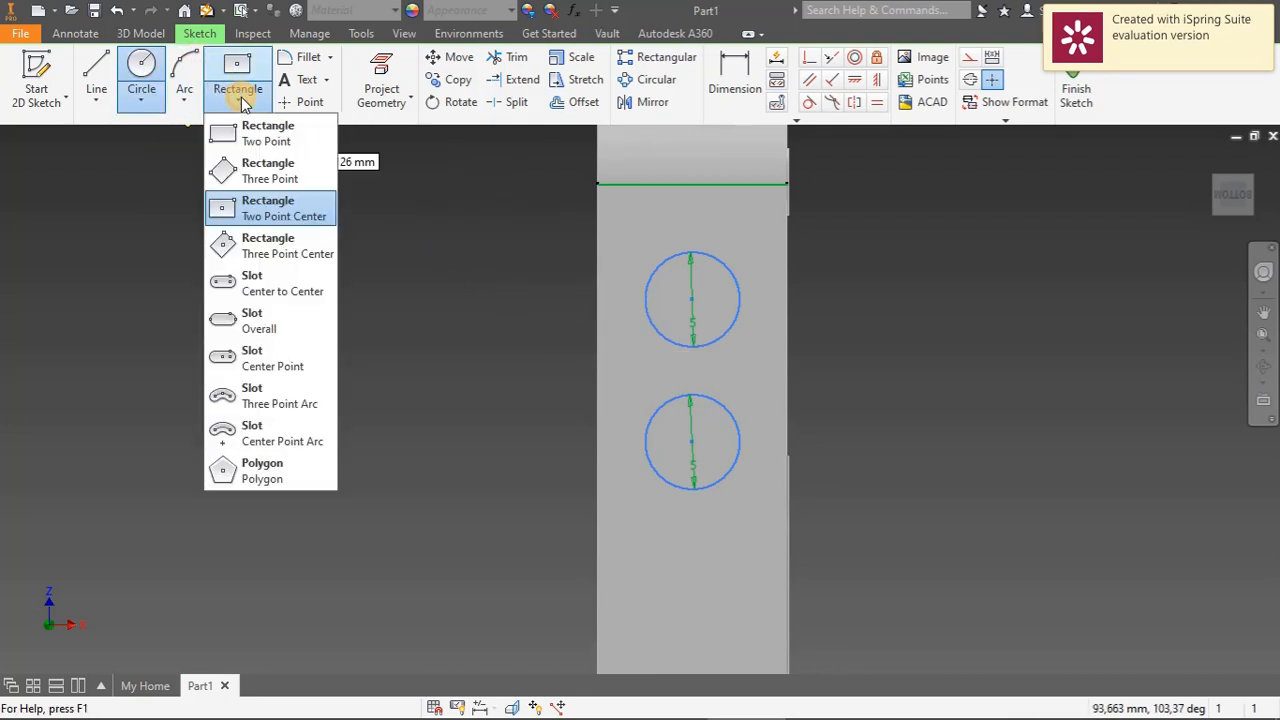
left_click(267, 289)
scroll(563, 517, "up", 5)
scroll(573, 549, "down", 3)
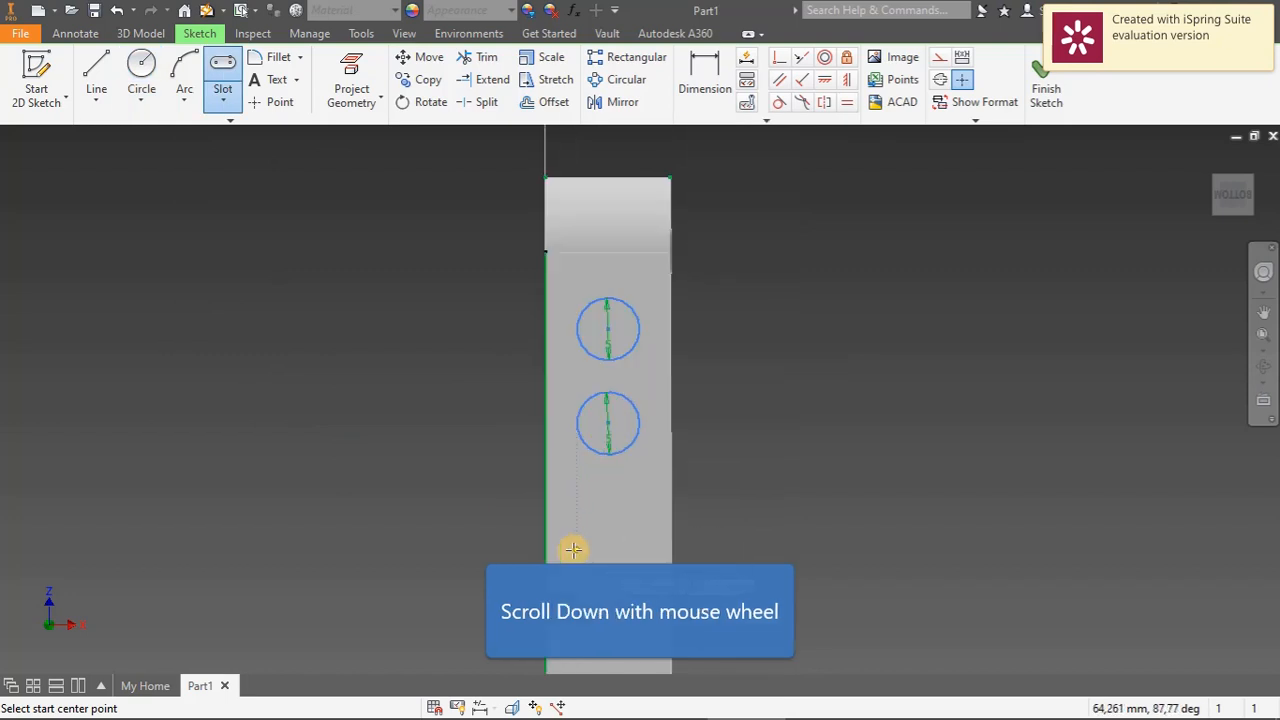
left_click(608, 510)
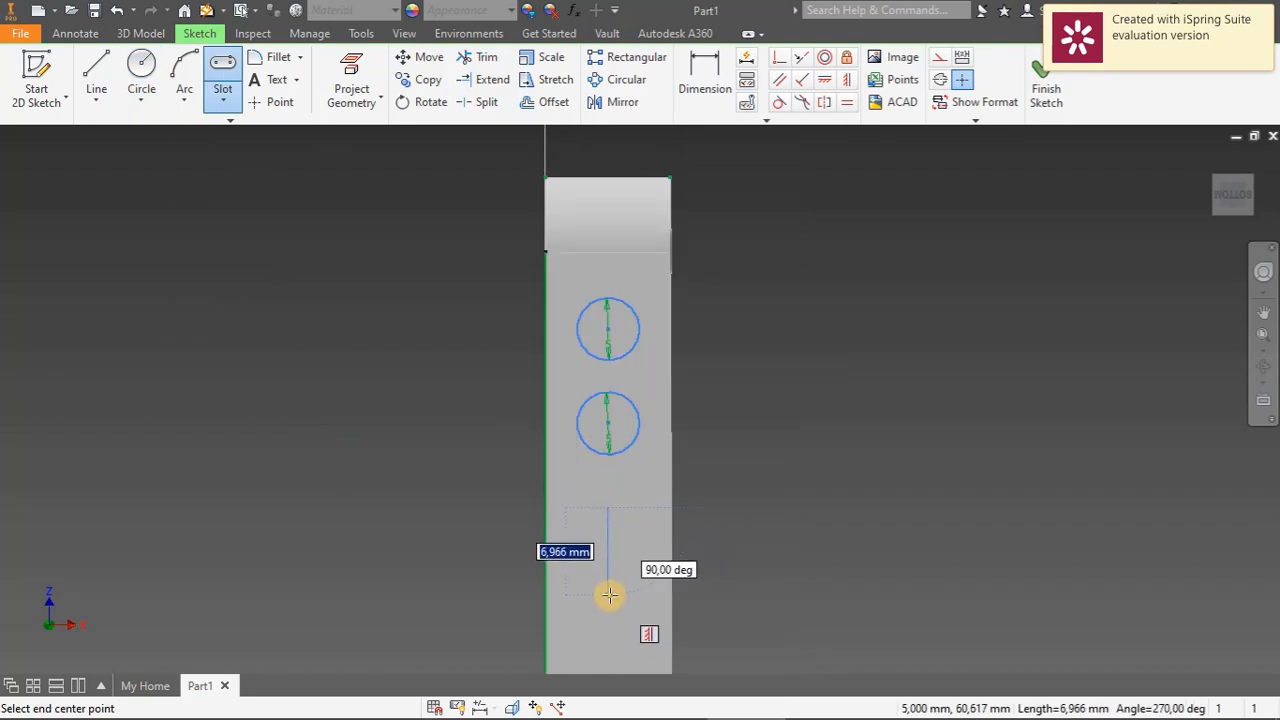
type("5")
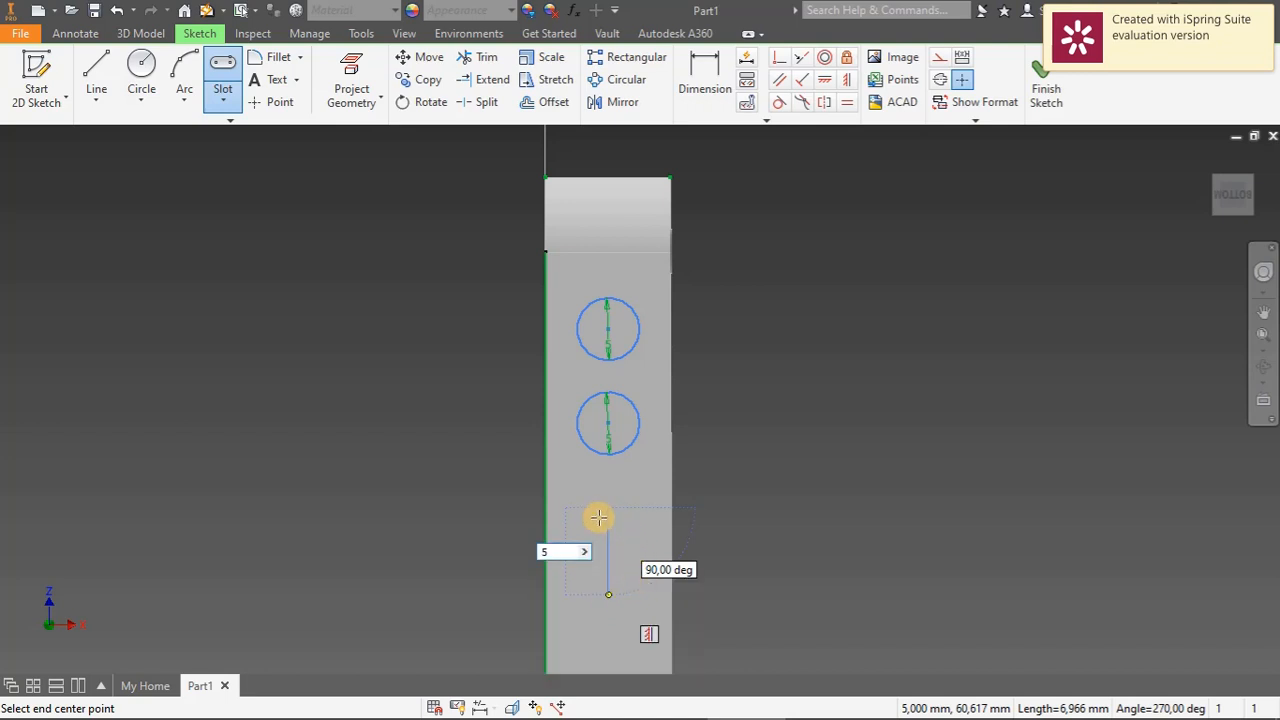
key("Return")
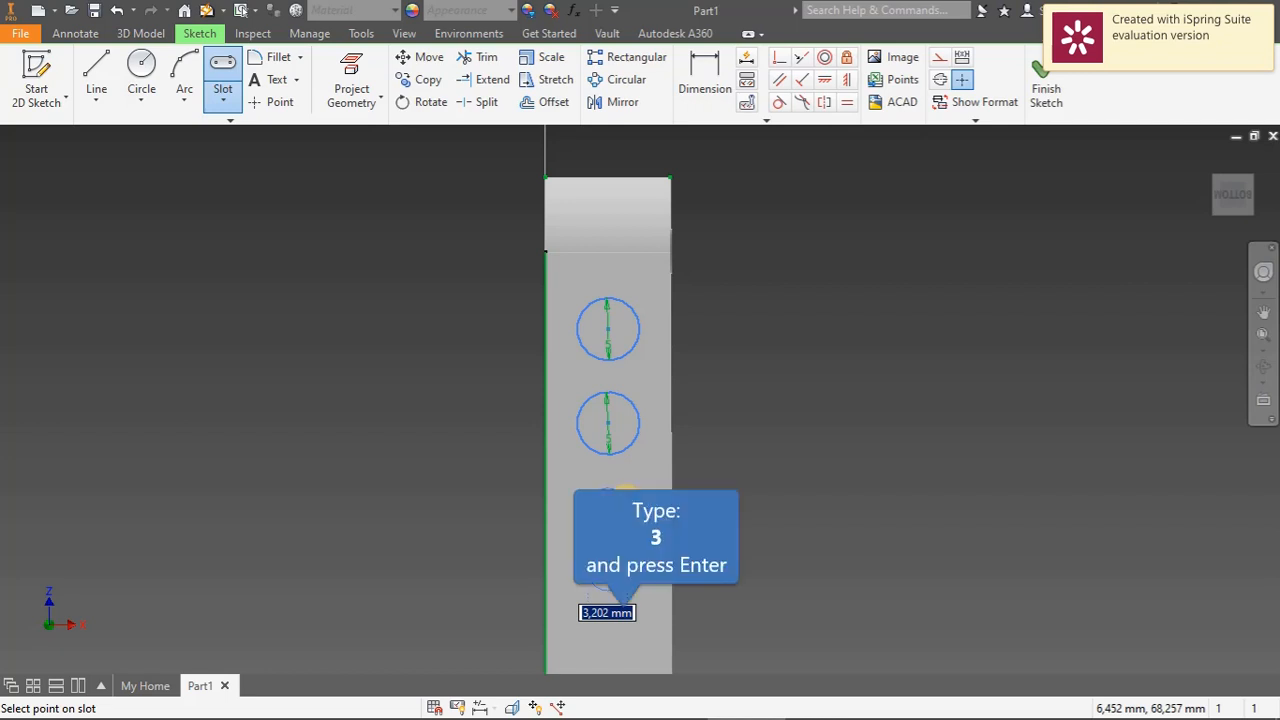
type("3")
key("Return")
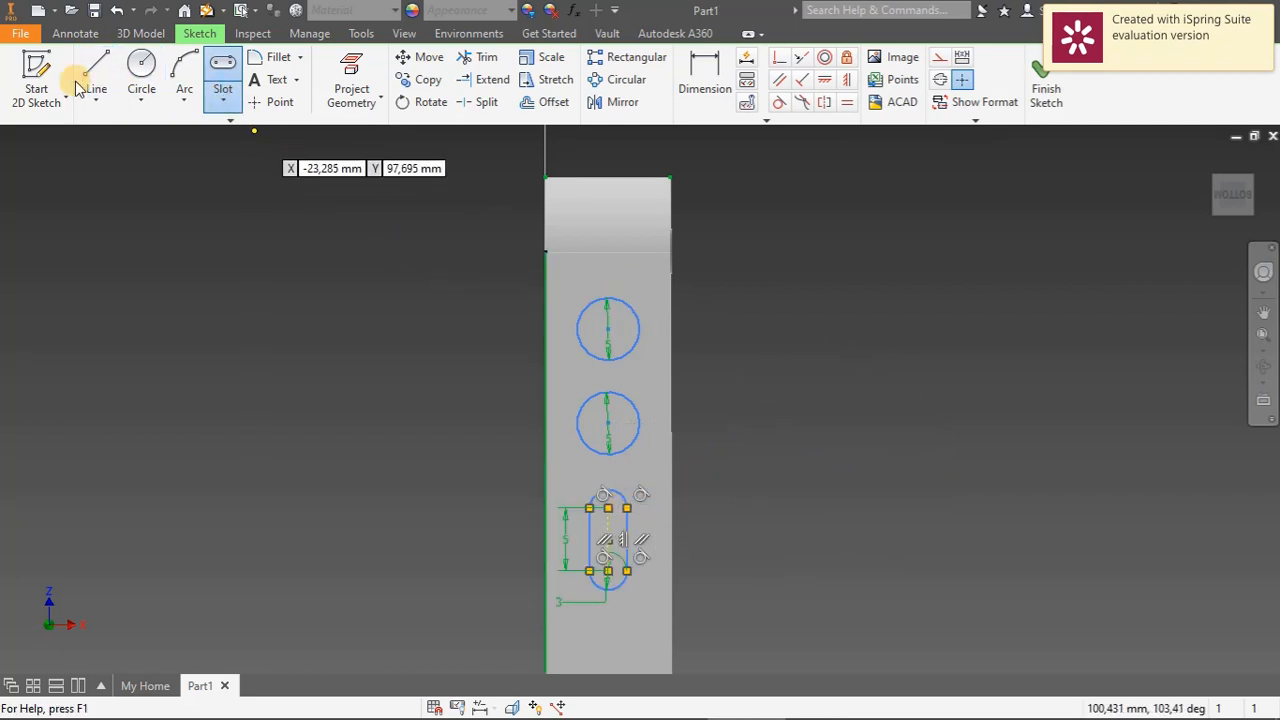
Extrude the two circles and the slot on the side face outward by 1 mm as a join
left_click(140, 34)
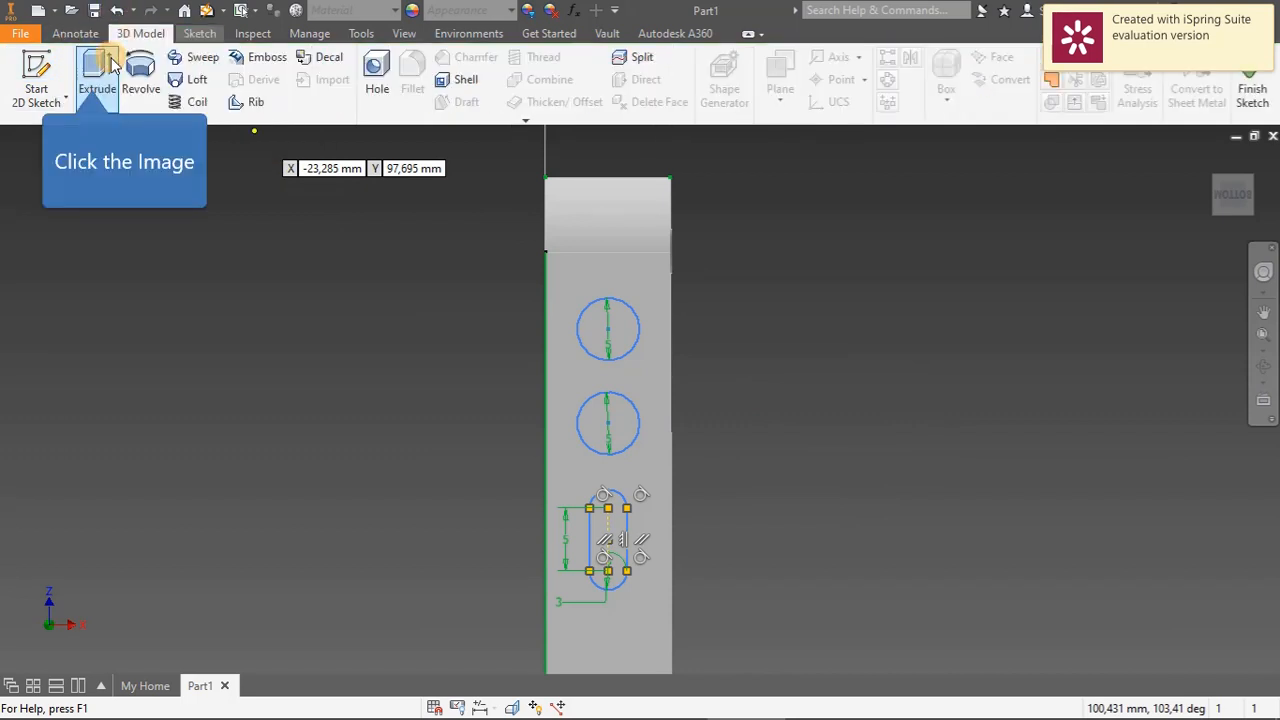
left_click(95, 82)
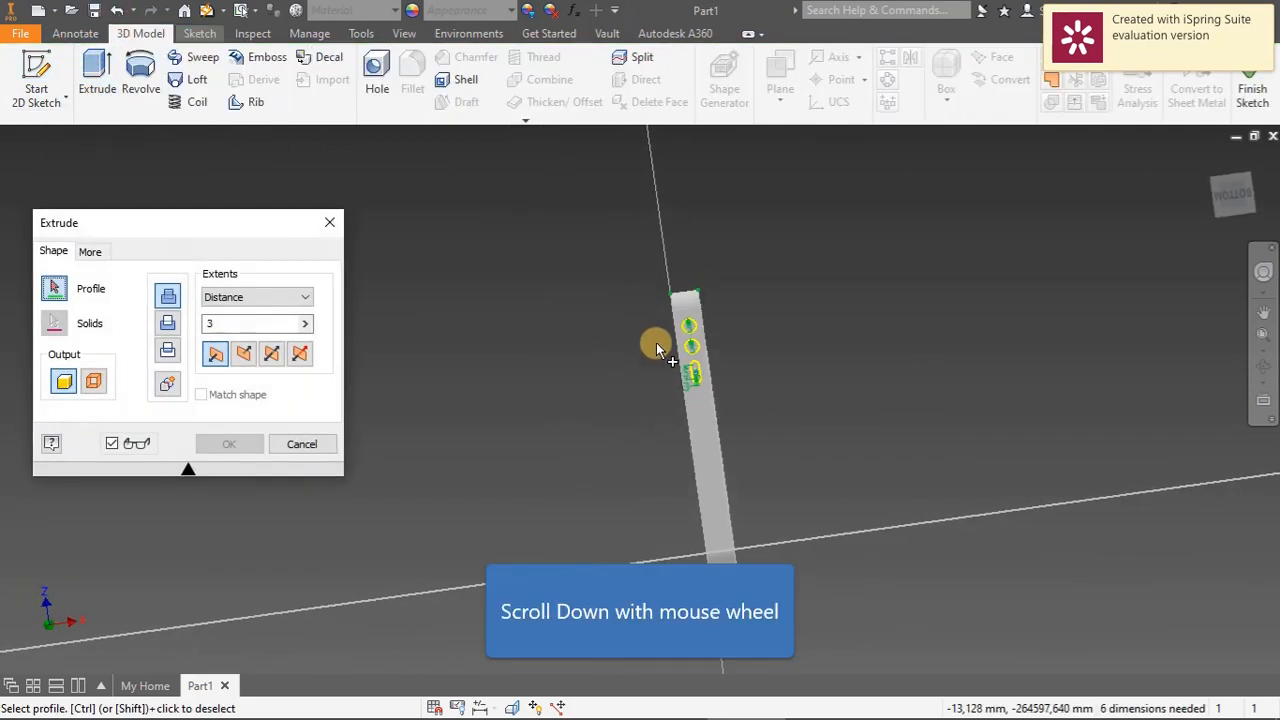
scroll(671, 355, "up", 3)
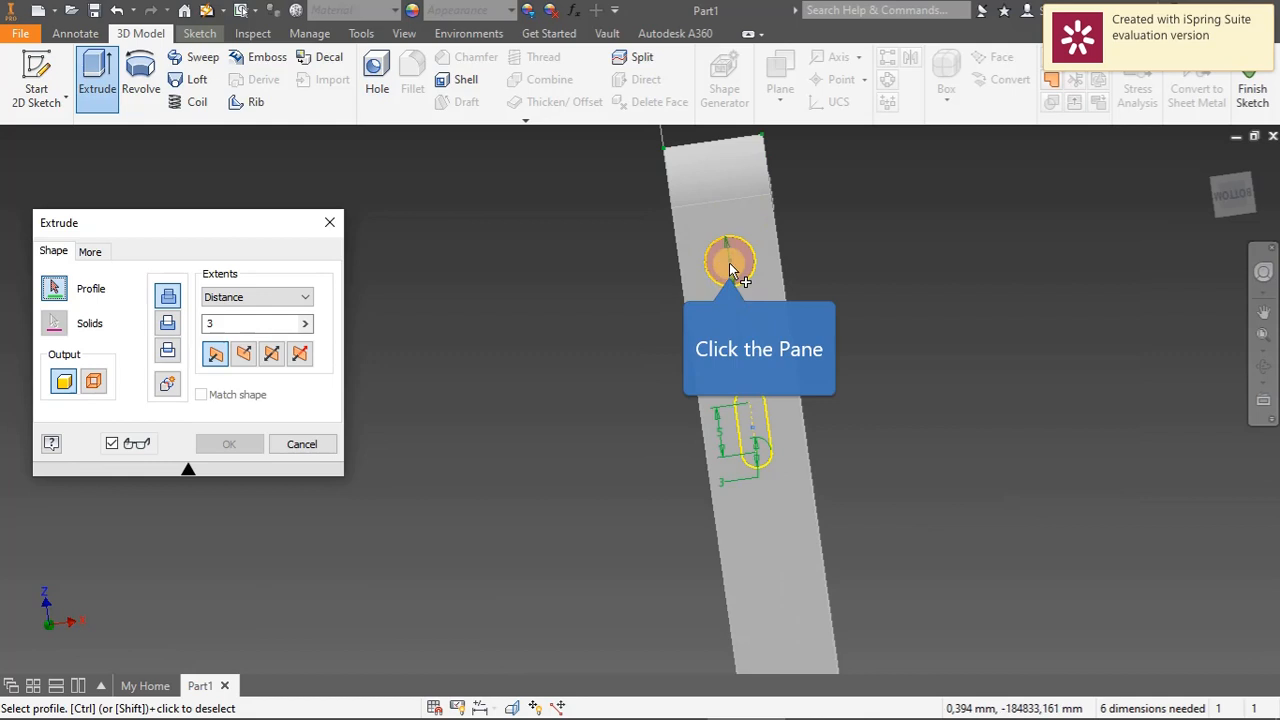
left_click(729, 268)
left_click(739, 330)
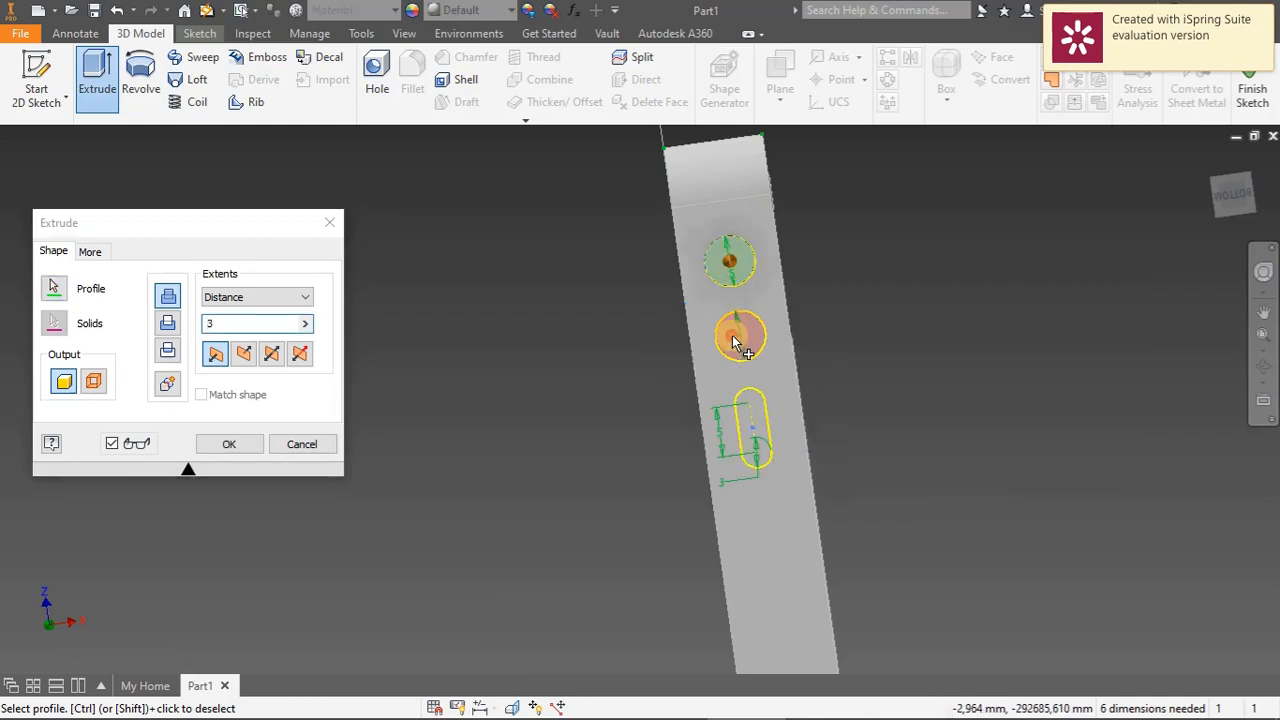
left_click(750, 440)
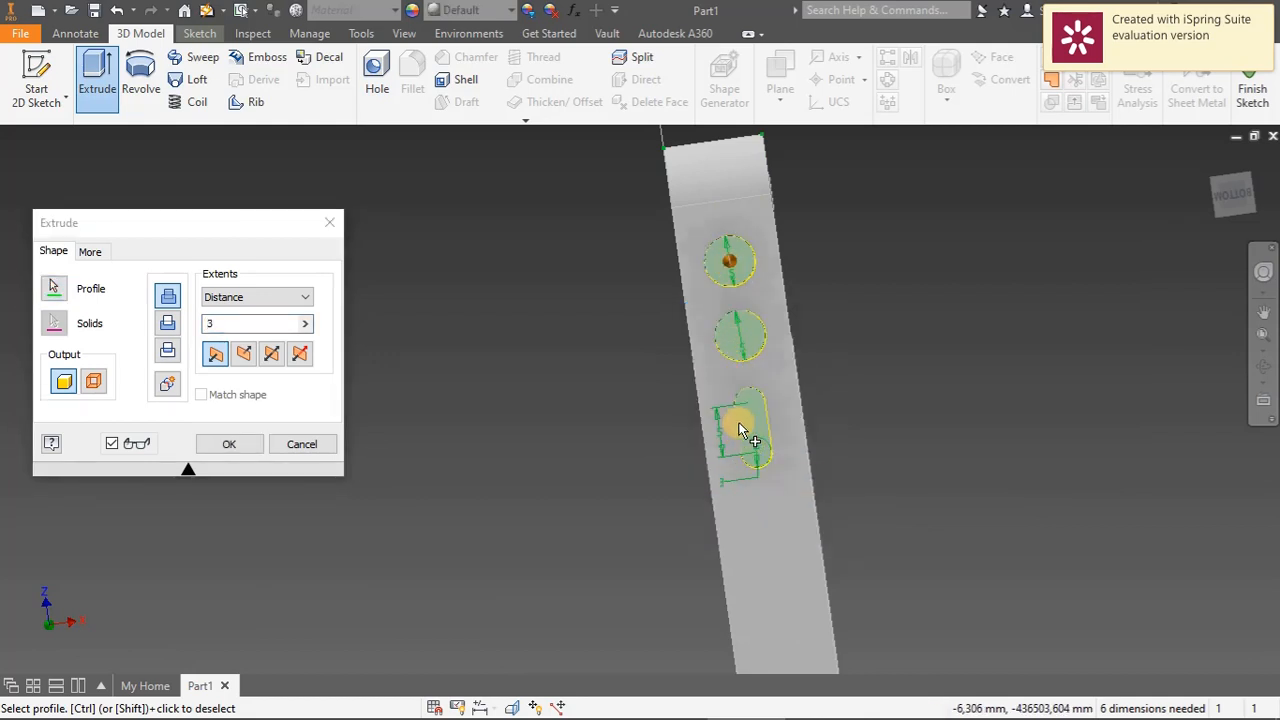
left_click(234, 320)
key("BackSpace")
key("BackSpace")
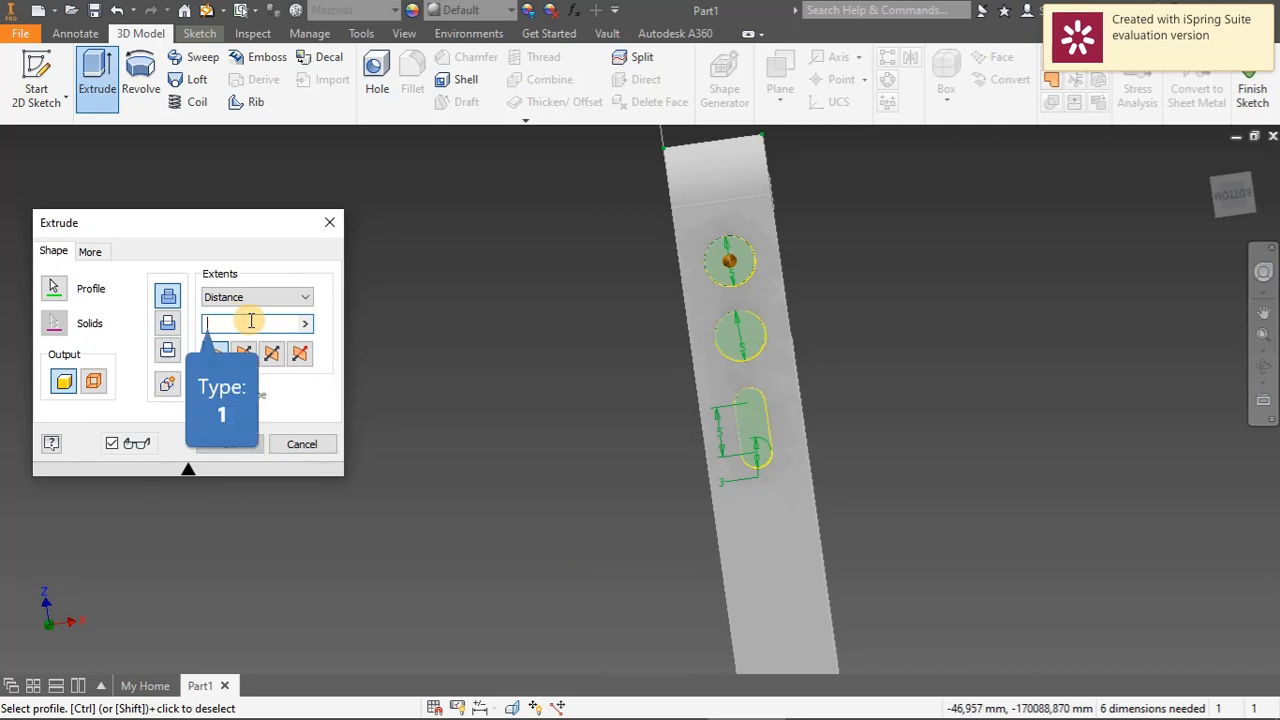
type("1")
mouse_move(1257, 187)
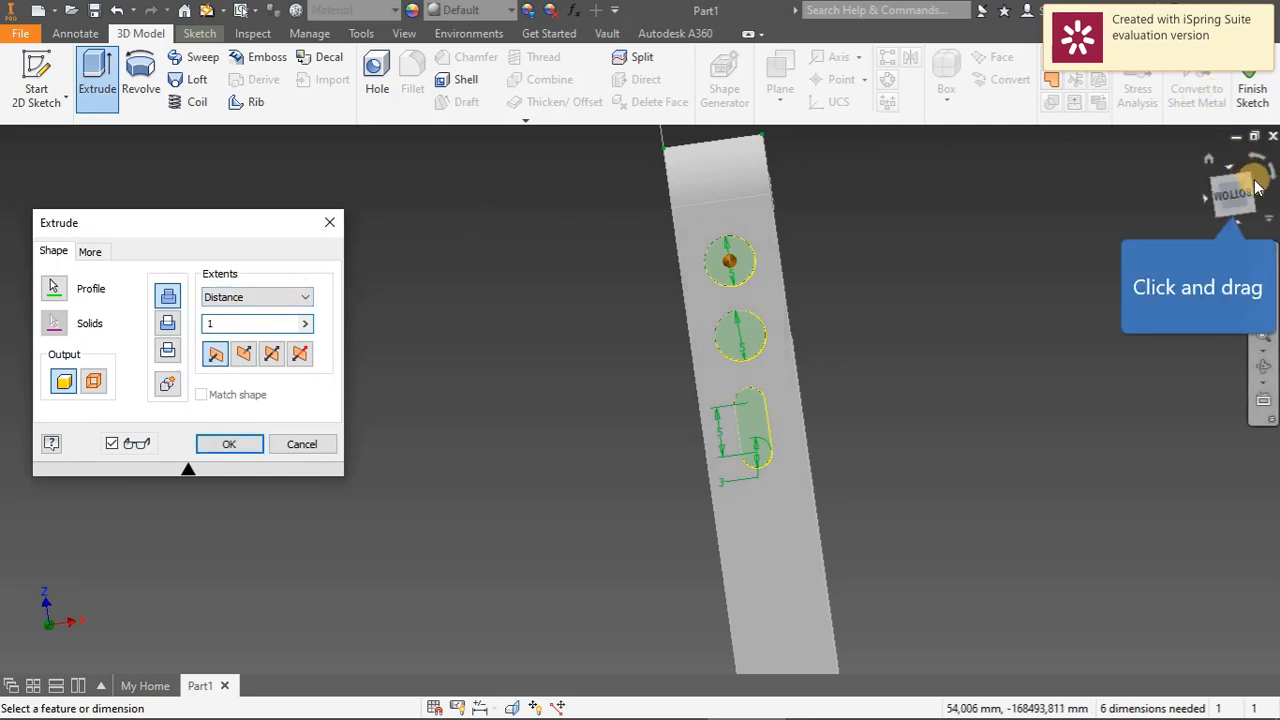
left_click_drag(1257, 187, 711, 500)
left_click(244, 441)
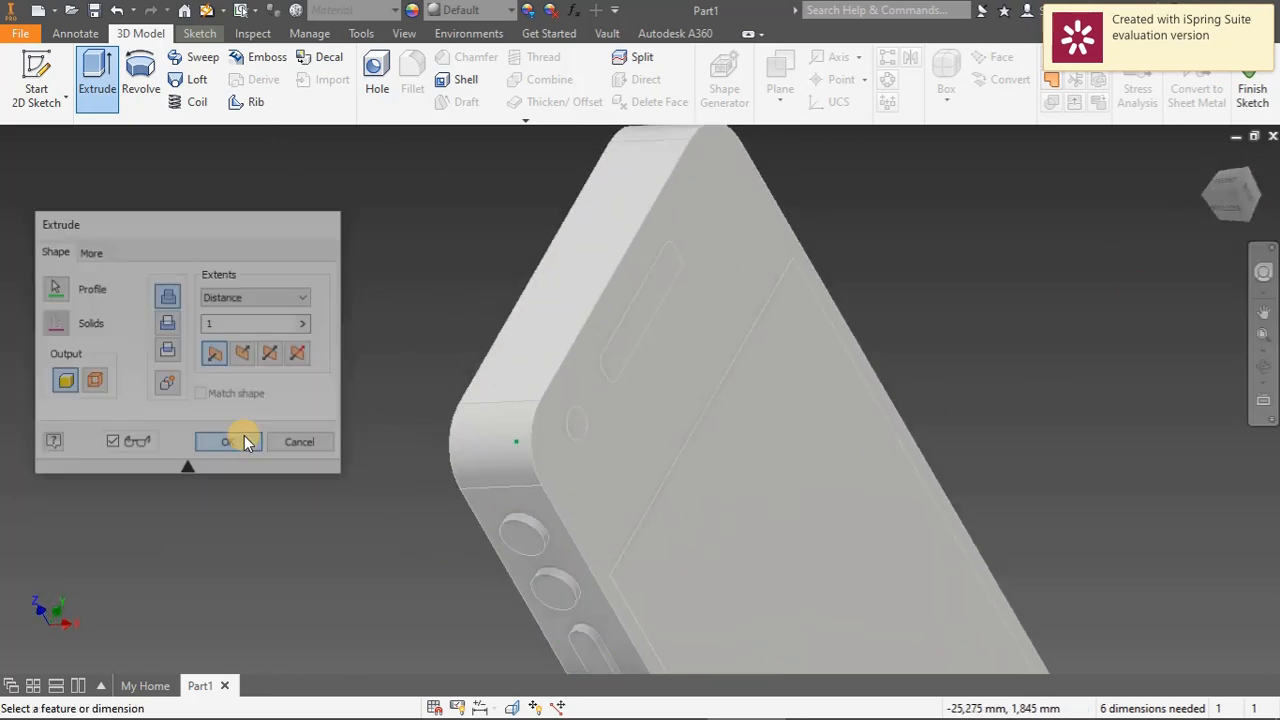
Start a 2D sketch on the plain back face of the phone body
scroll(839, 364, "up", 5)
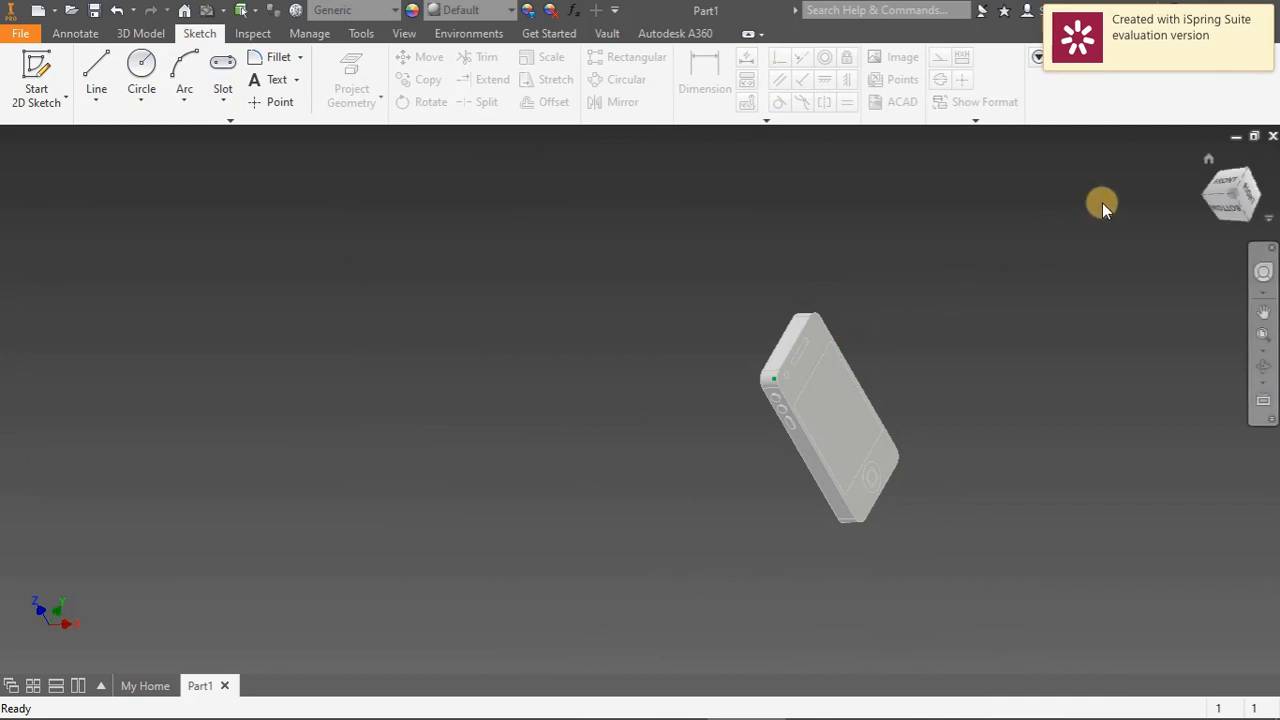
left_click(1256, 195)
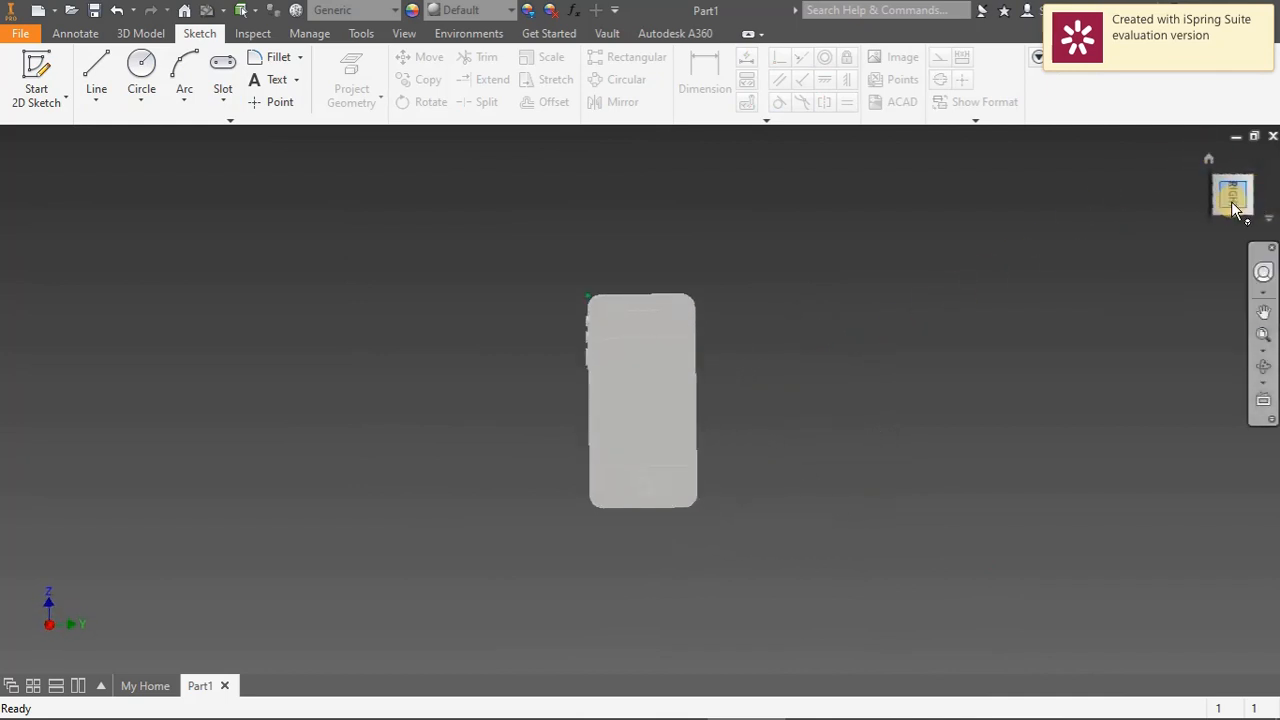
scroll(595, 423, "down", 5)
scroll(603, 411, "up", 5)
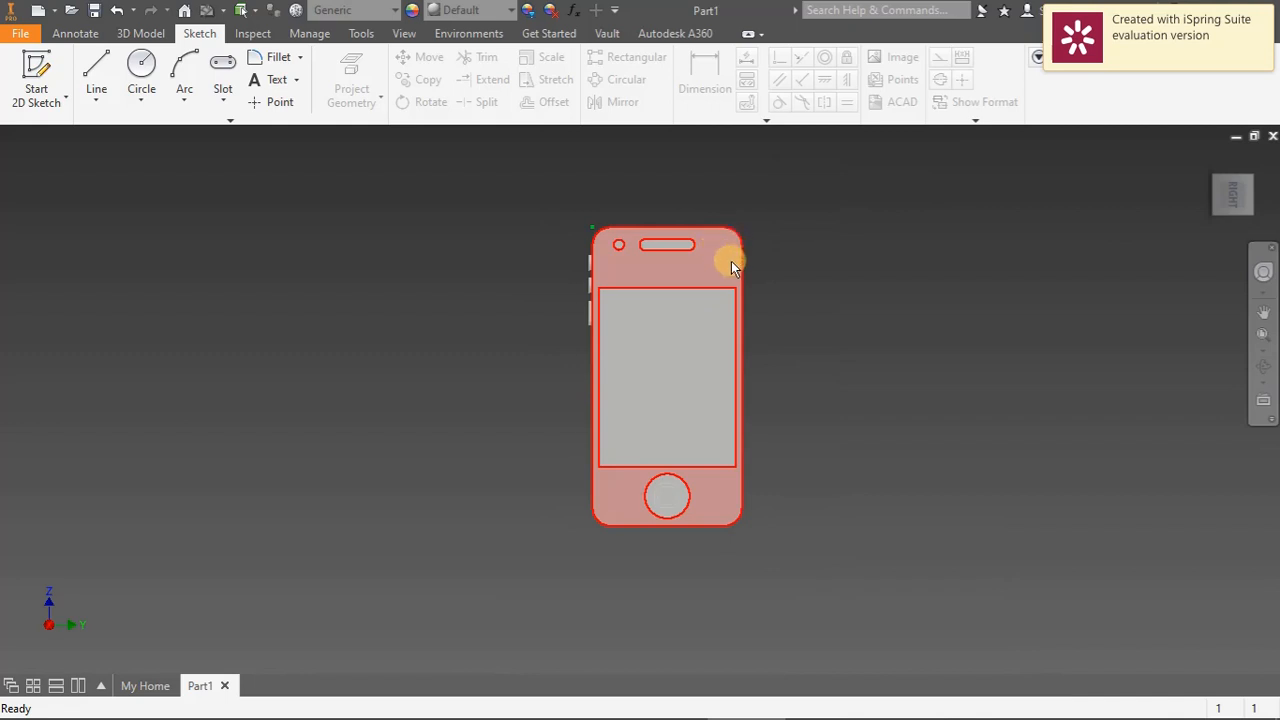
mouse_move(1240, 203)
left_mouse_down()
mouse_move(1208, 228)
mouse_move(1256, 193)
left_mouse_up()
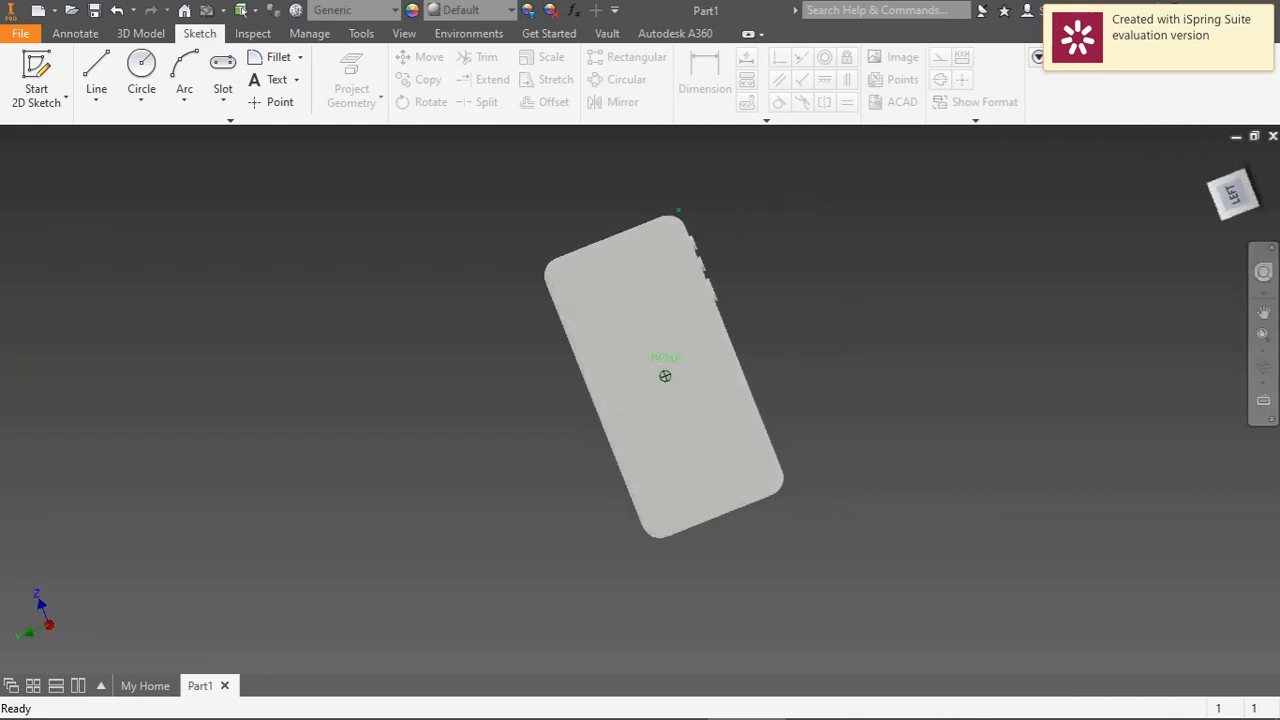
left_click(1241, 192)
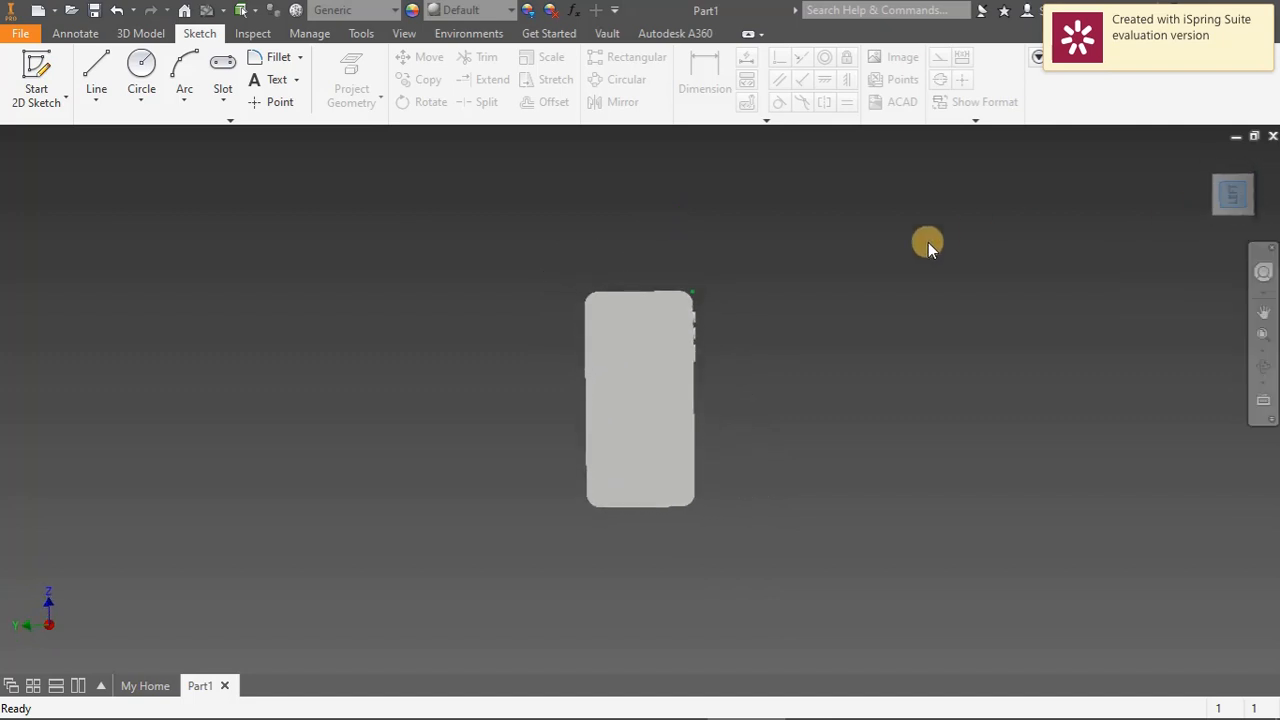
scroll(690, 353, "down", 5)
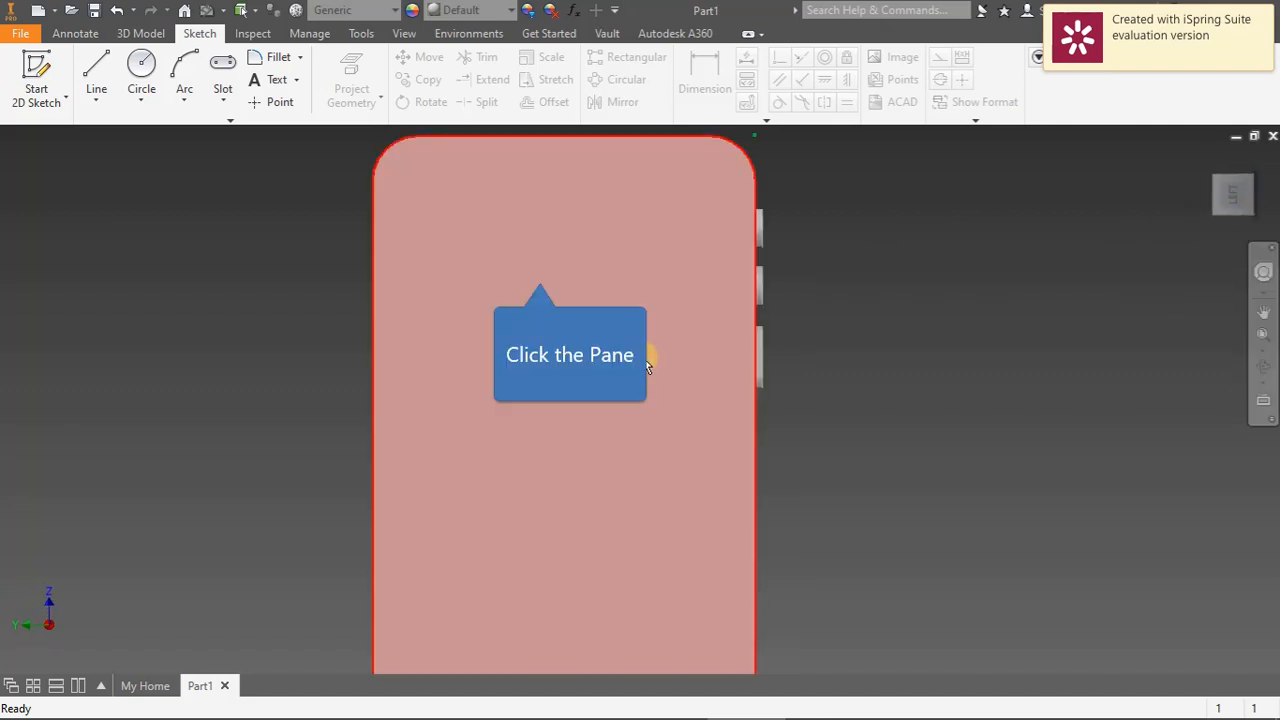
left_click(554, 280)
left_click(641, 256)
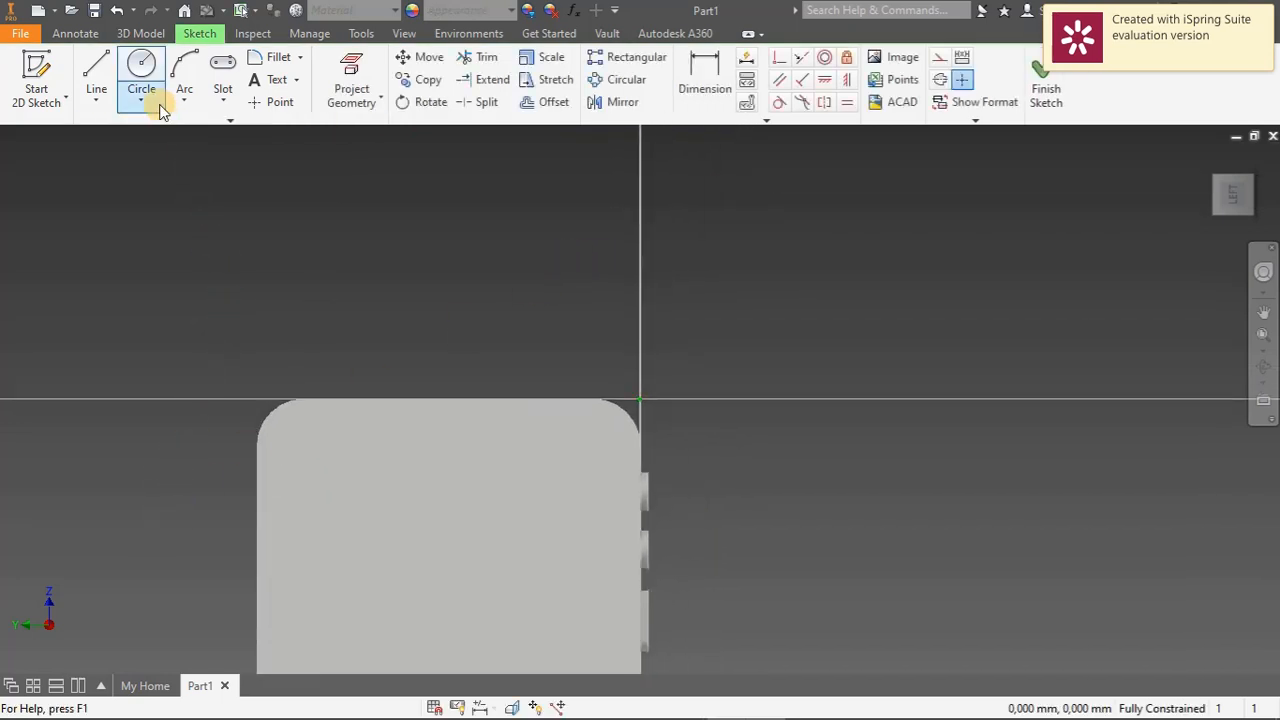
Sketch a circle about 11.2 mm in diameter on the back face's horizontal guide line, slightly to the side away from the buttons
left_click(147, 76)
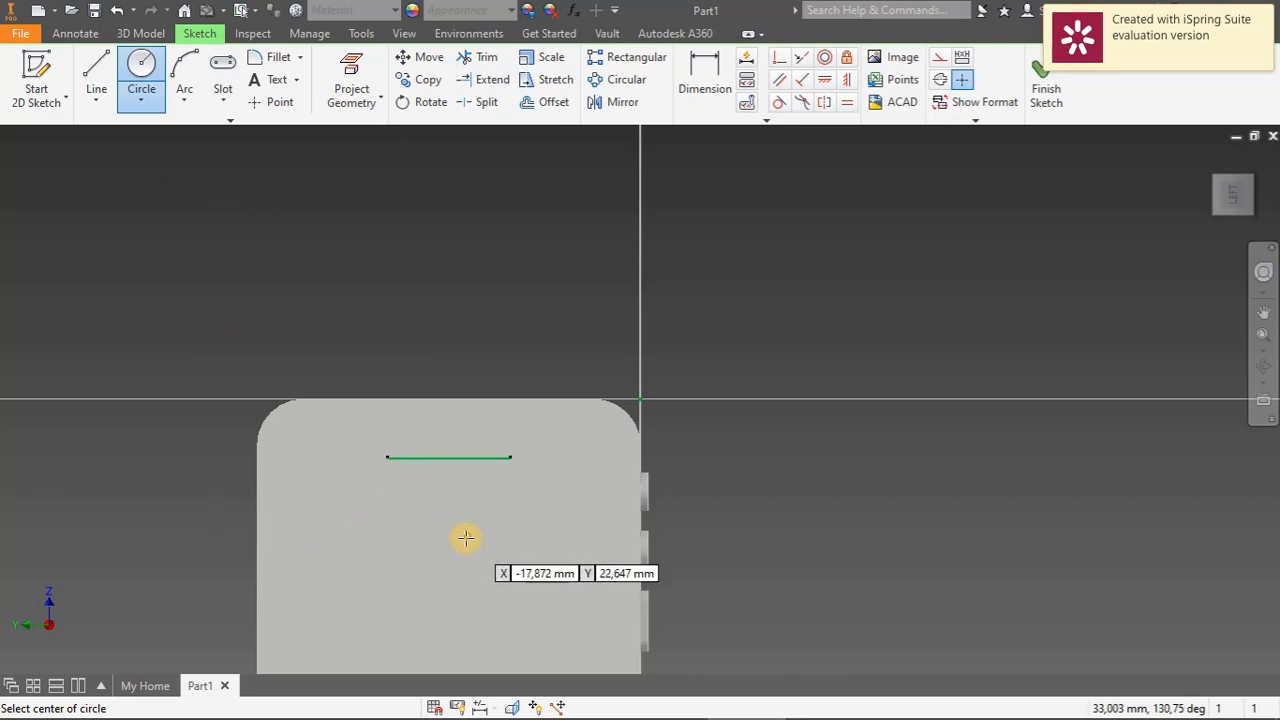
left_click(354, 557)
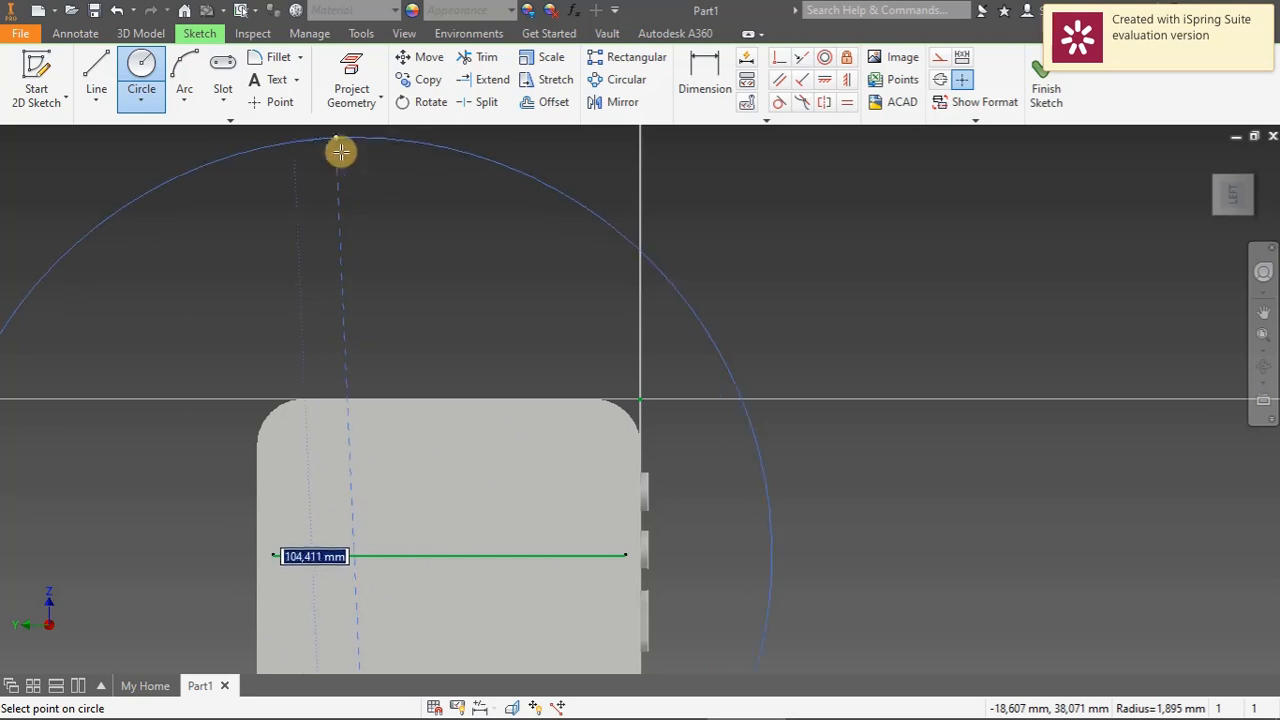
left_click(150, 76)
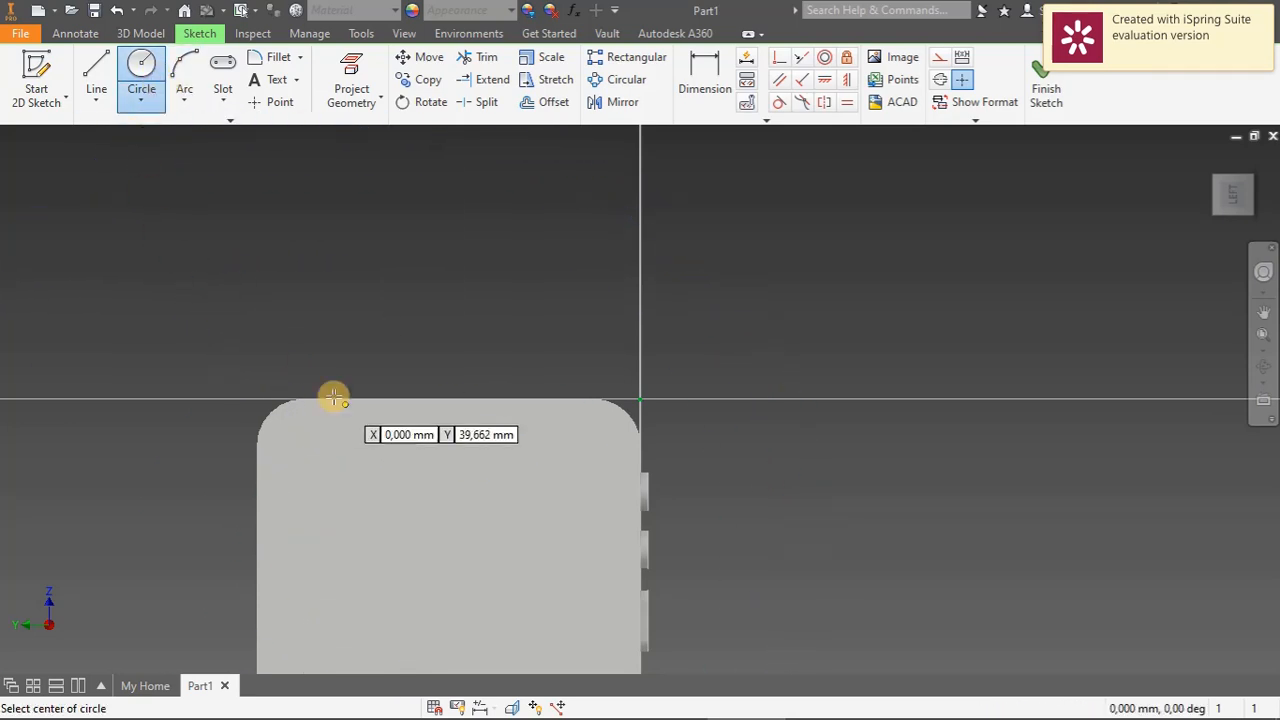
left_click(400, 556)
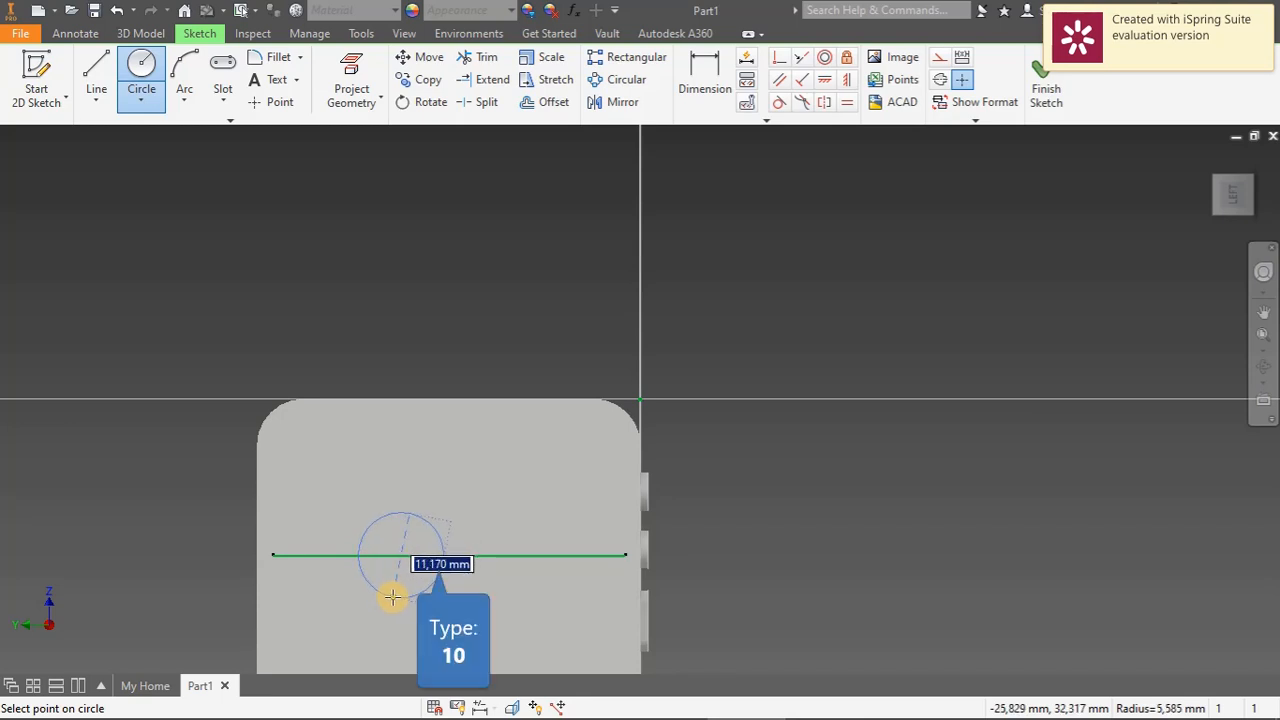
type("10")
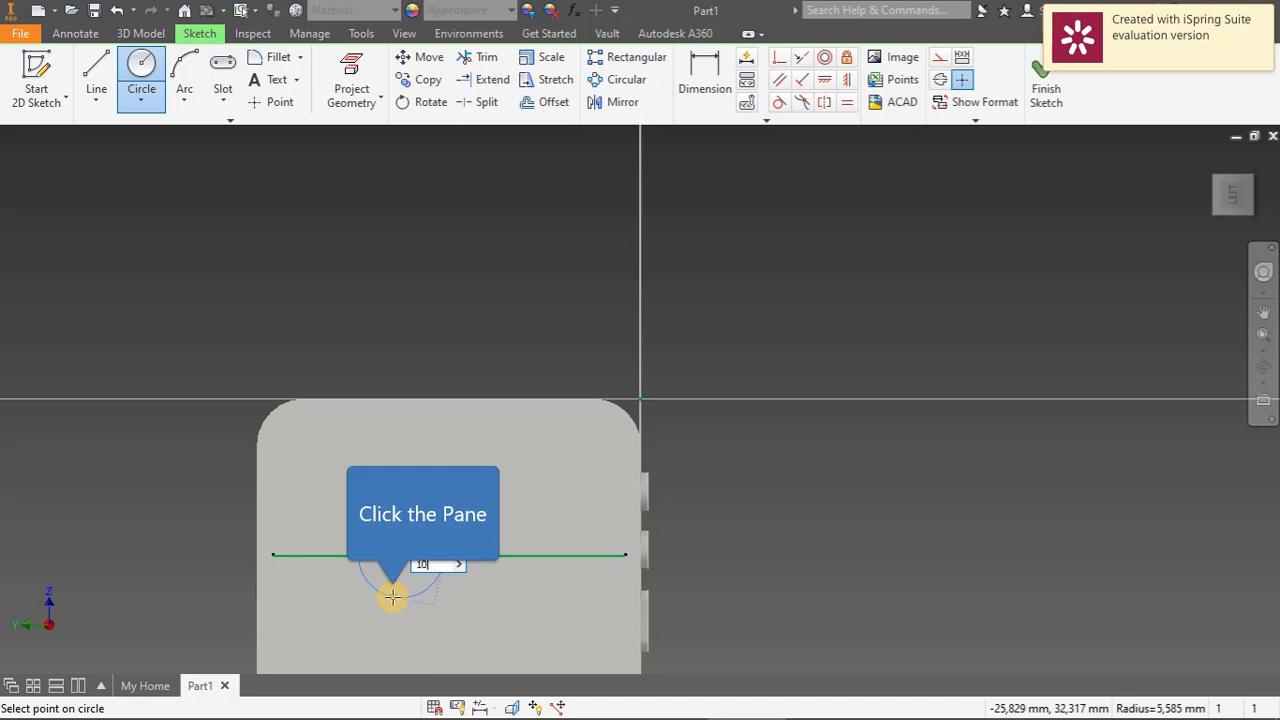
left_click(392, 597)
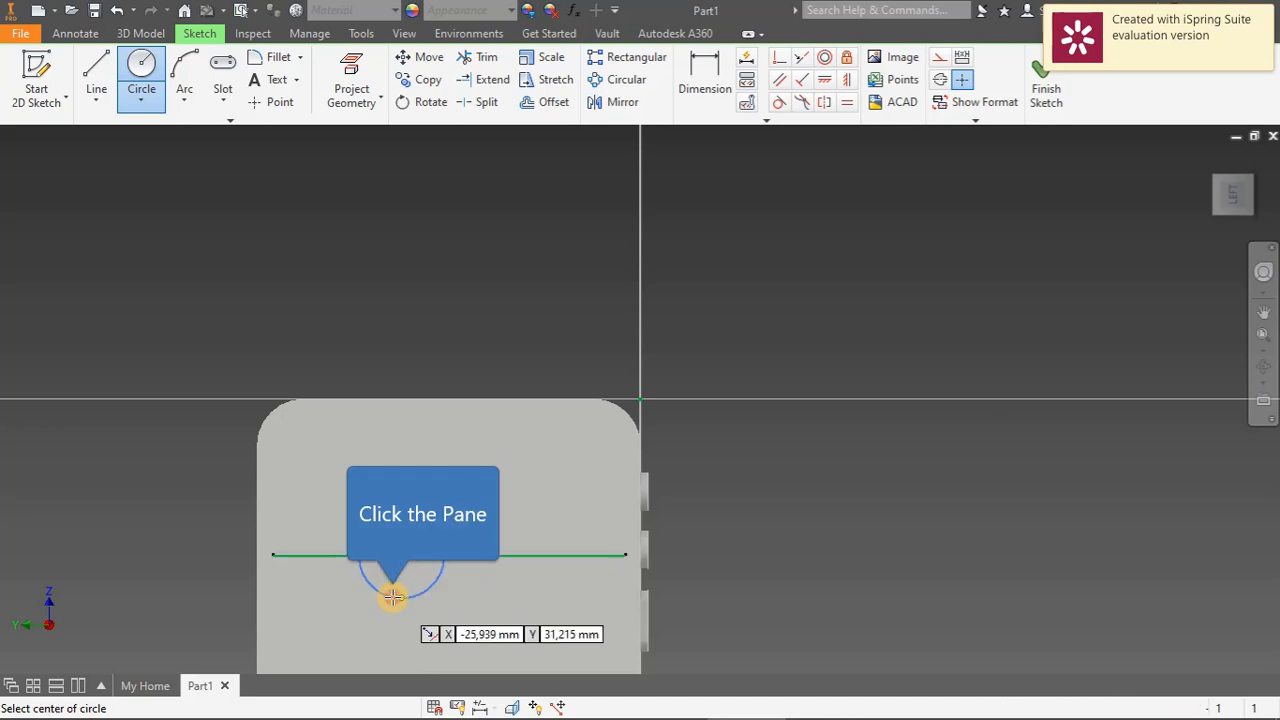
Sketch a 10 mm diameter circle centred where the existing circle crosses the guide line, near the middle of the plate's width
left_click(441, 556)
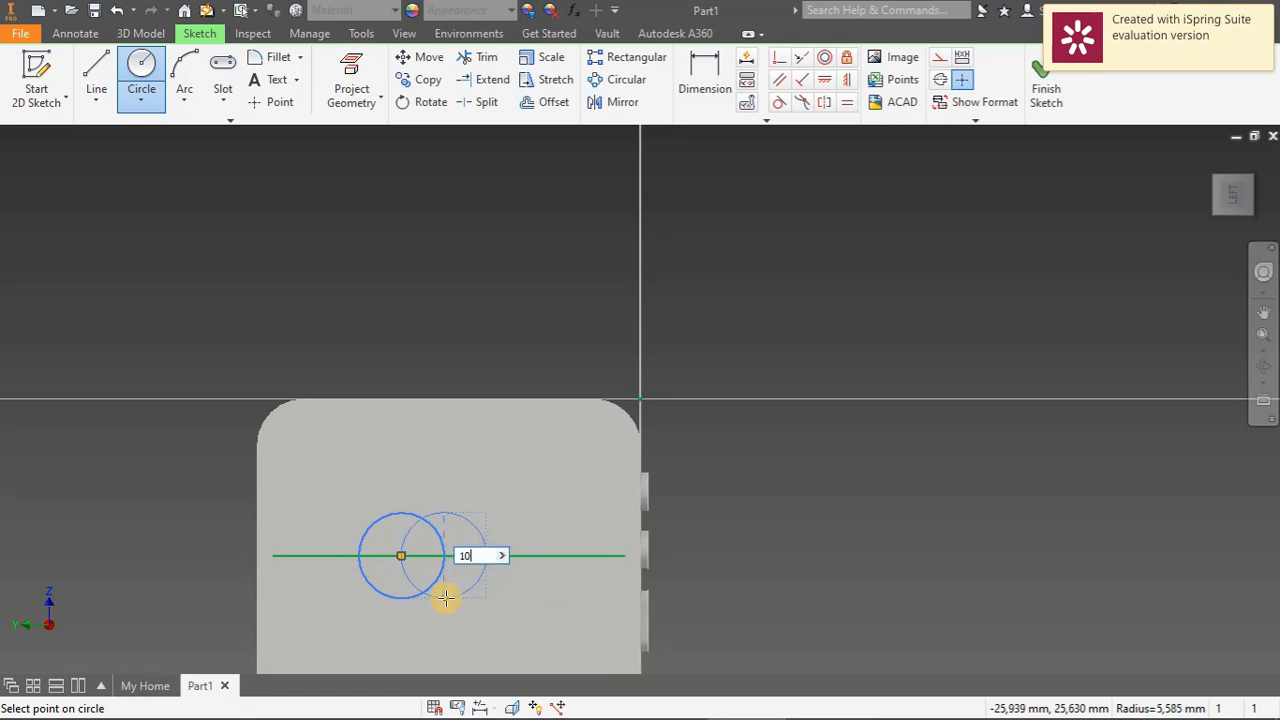
key("Return")
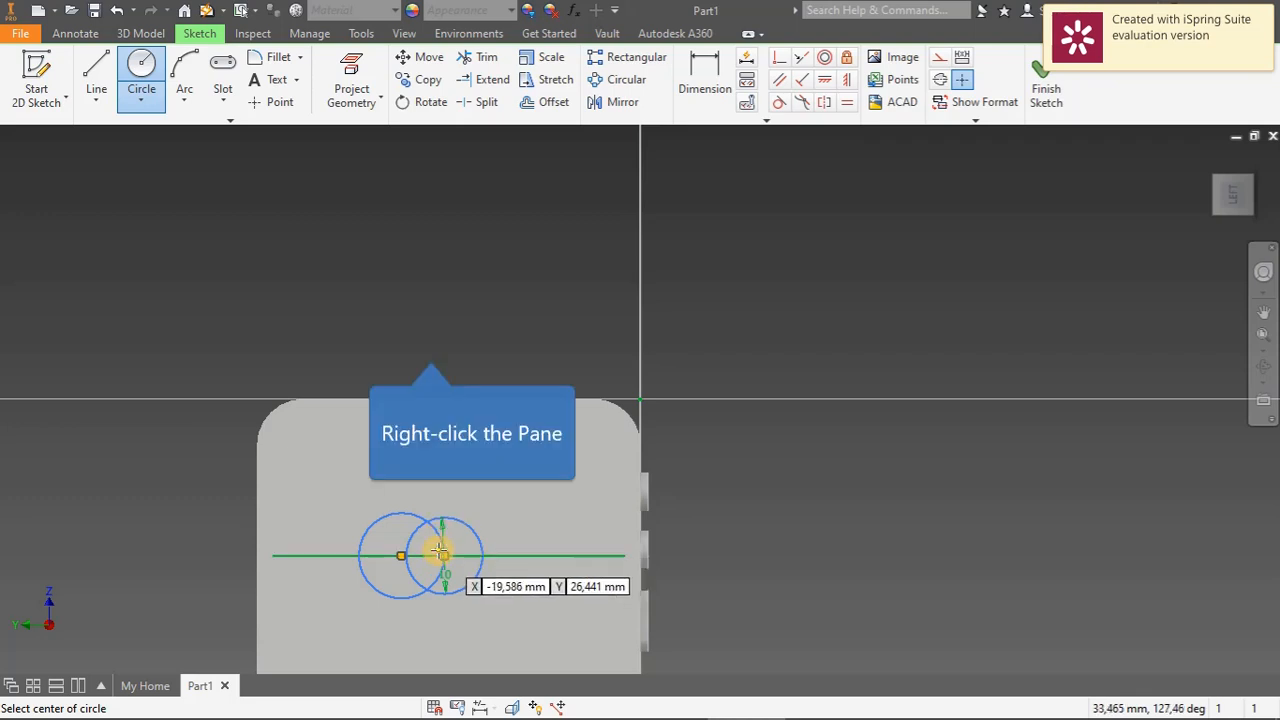
right_click(431, 353)
left_click(486, 354)
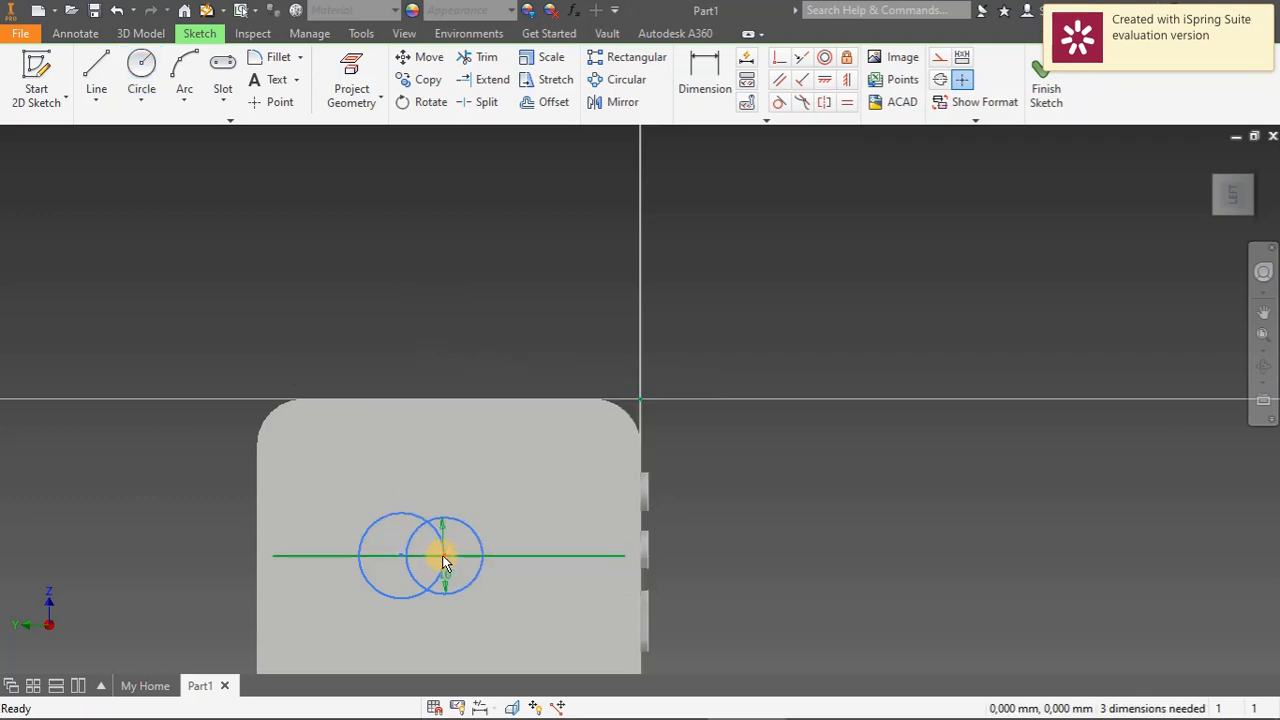
double_click(445, 585)
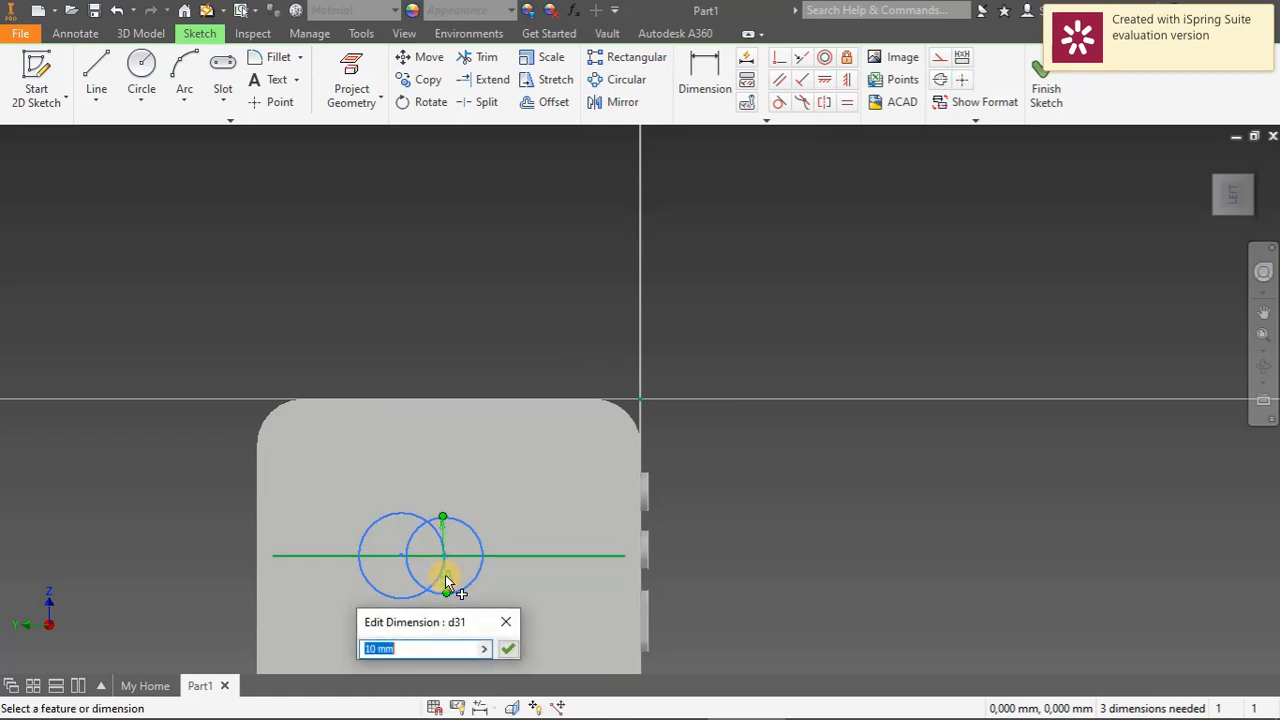
key("Return")
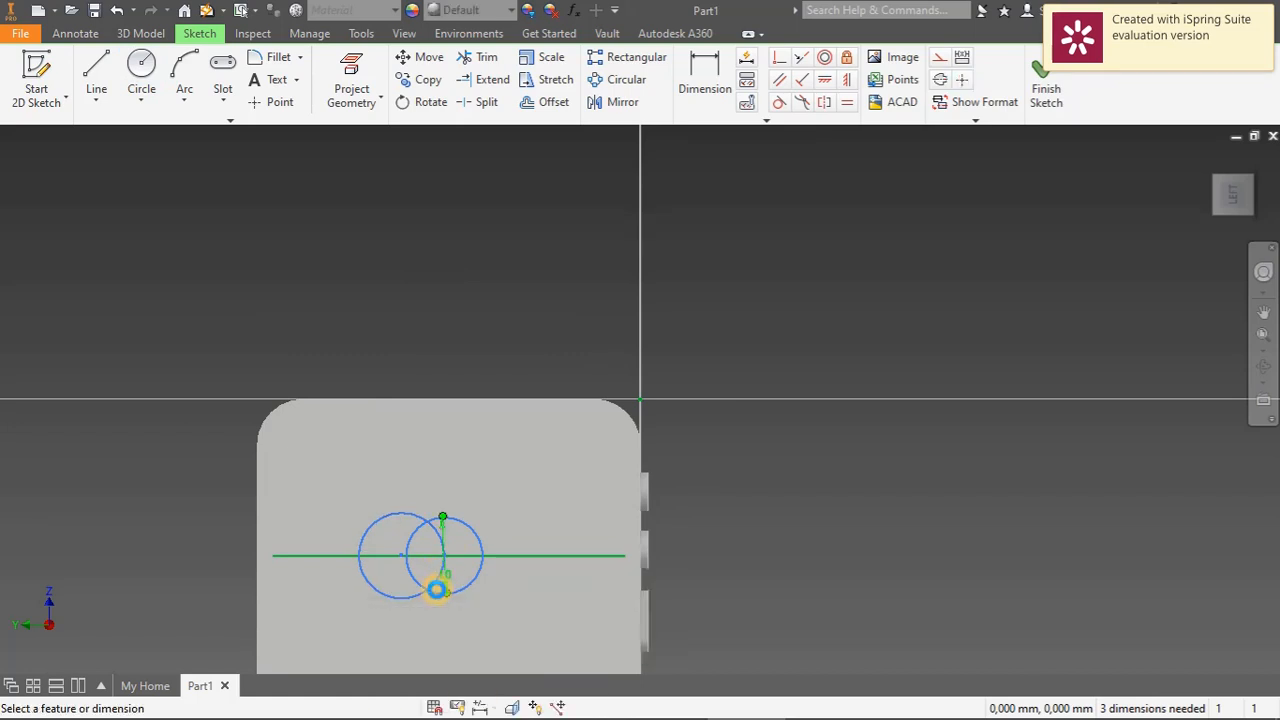
Delete the larger, undimensioned circle from the back-face sketch
double_click(401, 512)
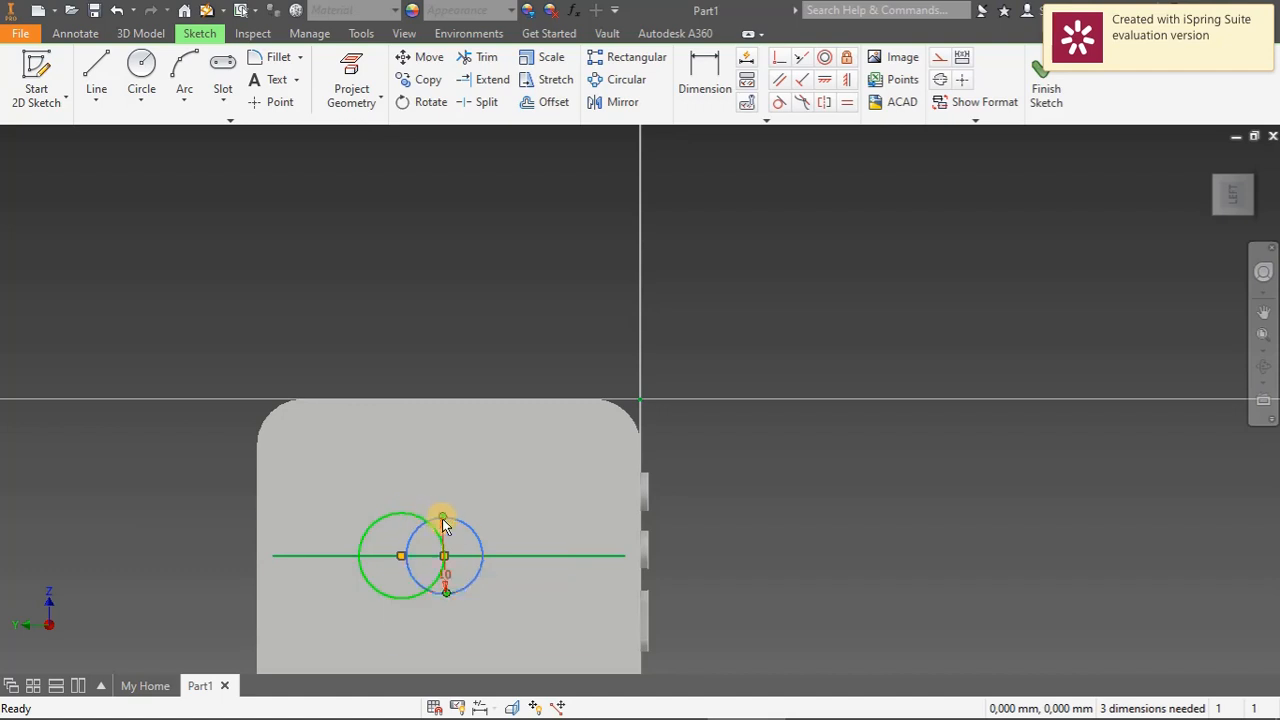
right_click(446, 522)
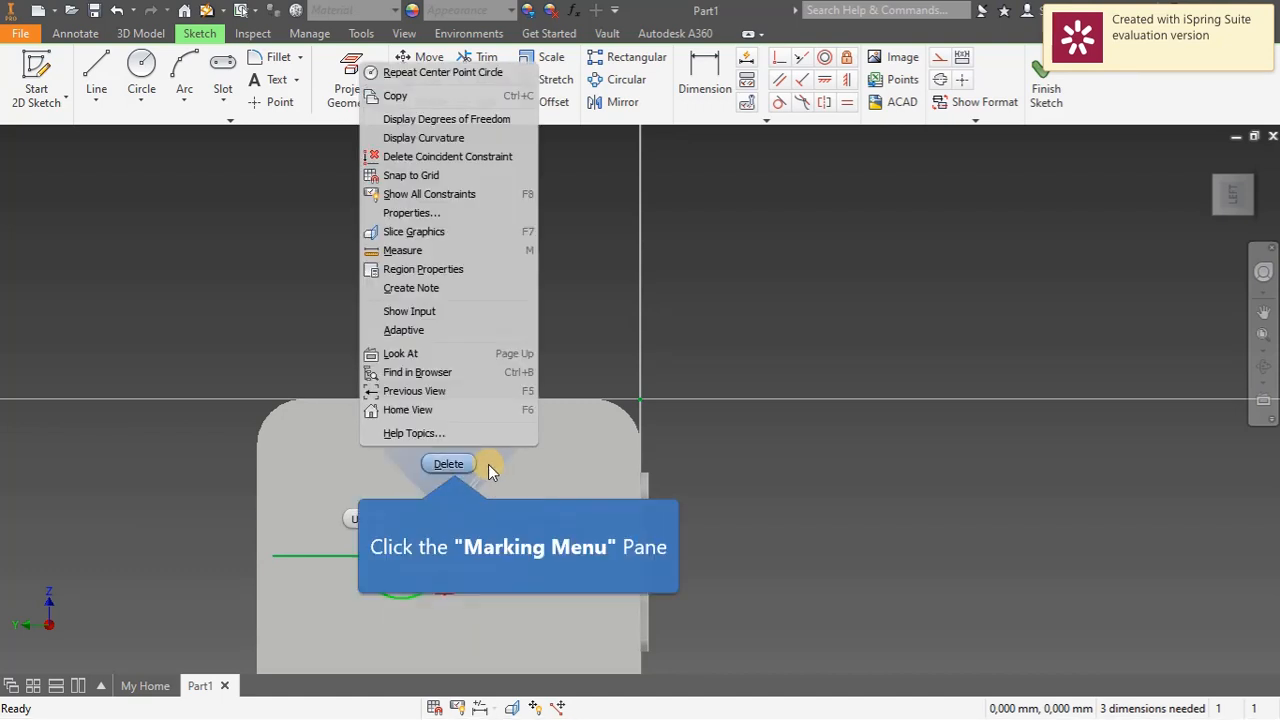
left_click(490, 472)
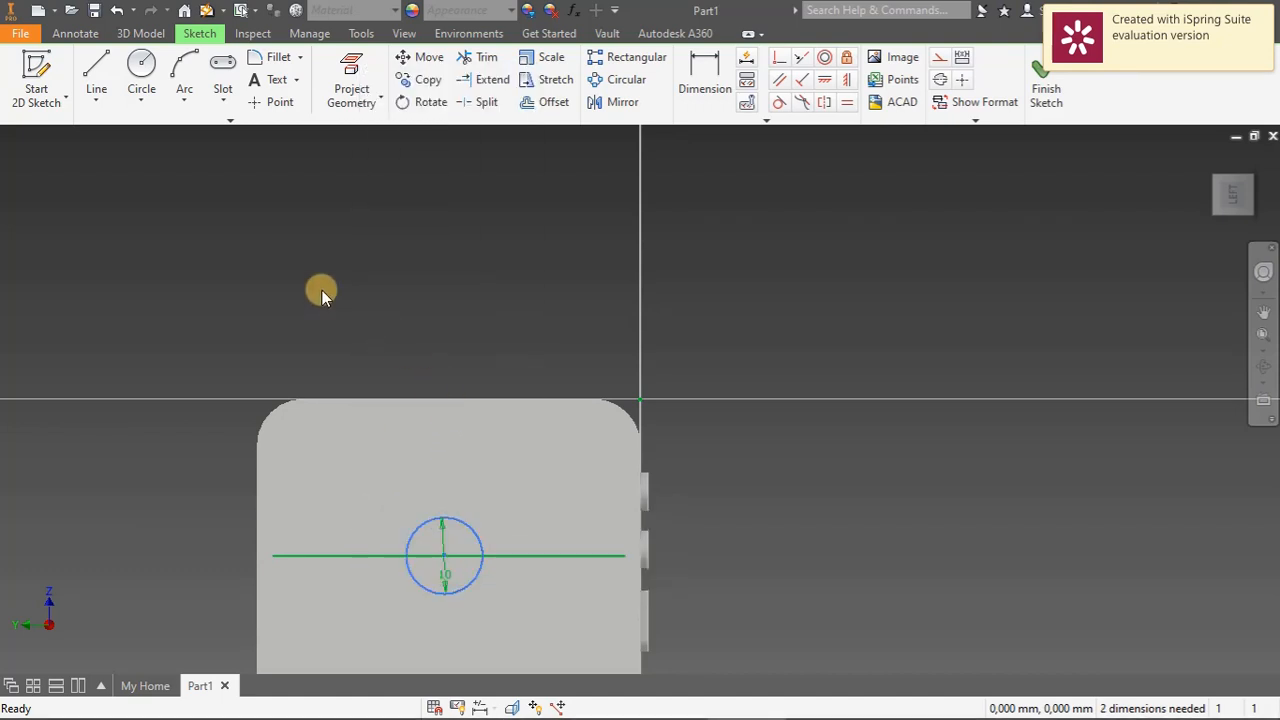
Sketch a second 10 mm diameter circle centred where the remaining circle crosses the guide line on the side away from the buttons
left_click(139, 65)
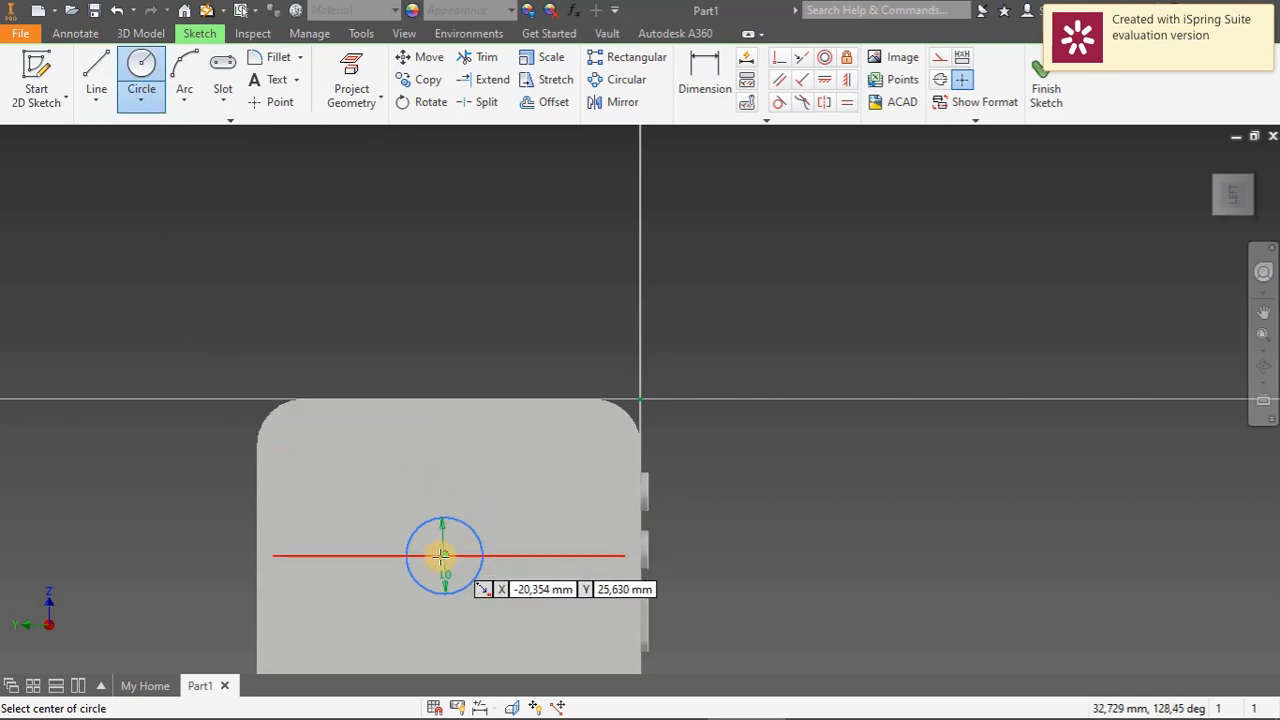
left_click(405, 555)
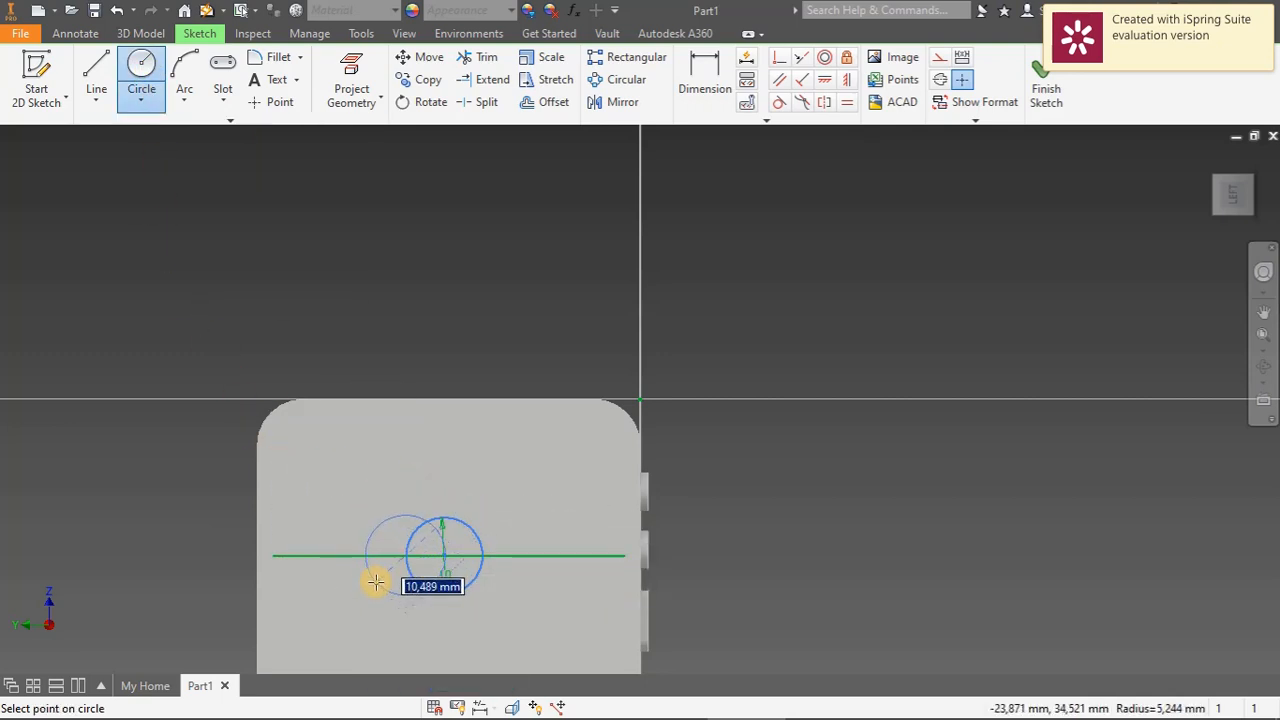
type("1")
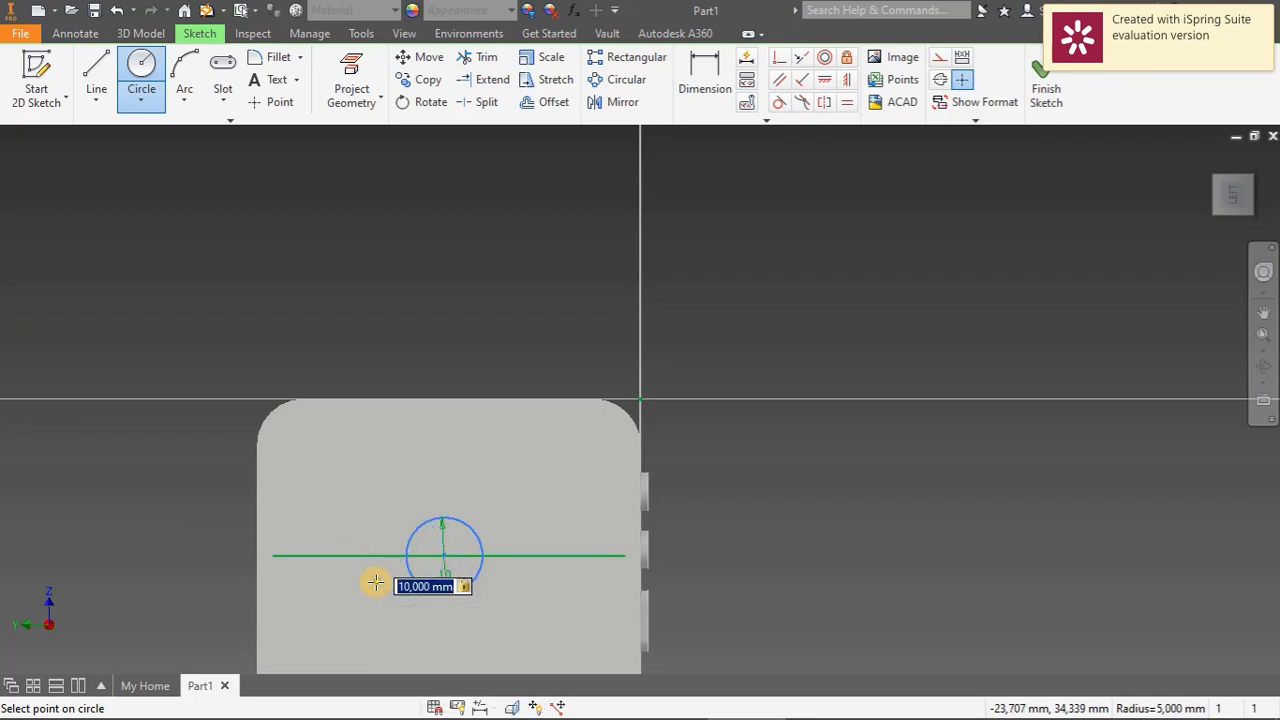
key("Return")
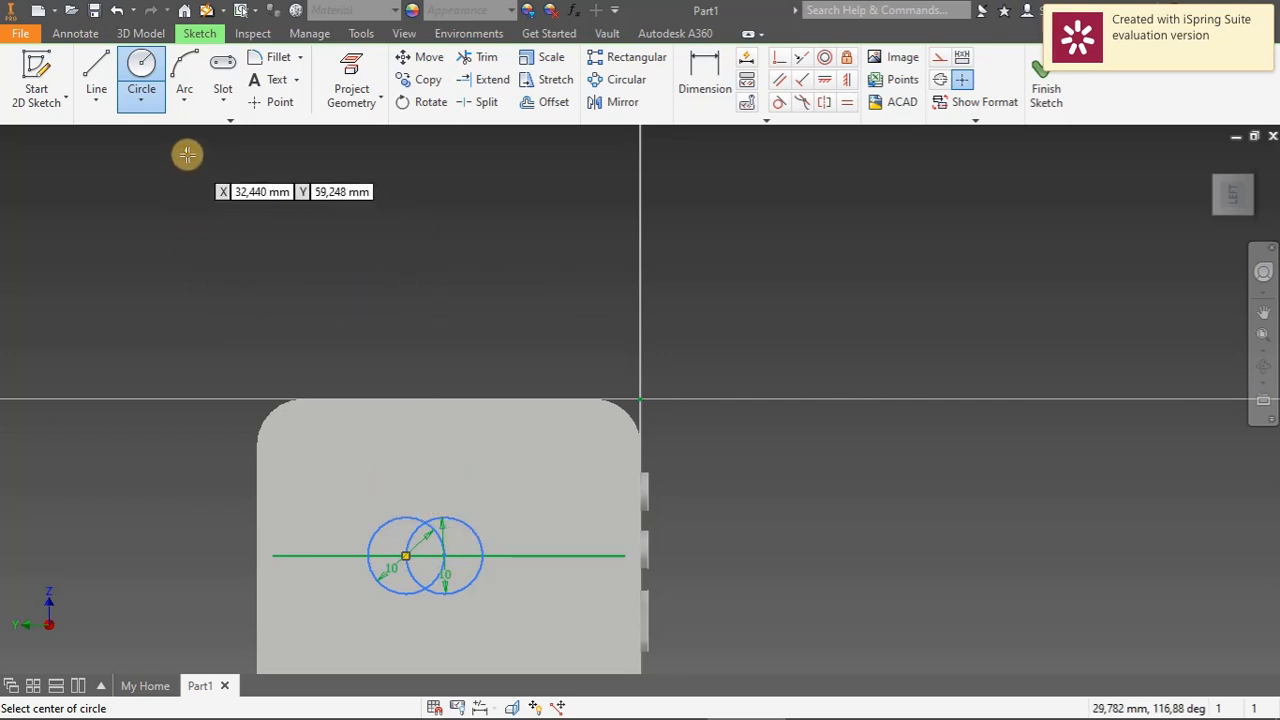
Sketch a small tilted ellipse just above where the two circles overlap, as the leaf of the apple logo
left_click(142, 98)
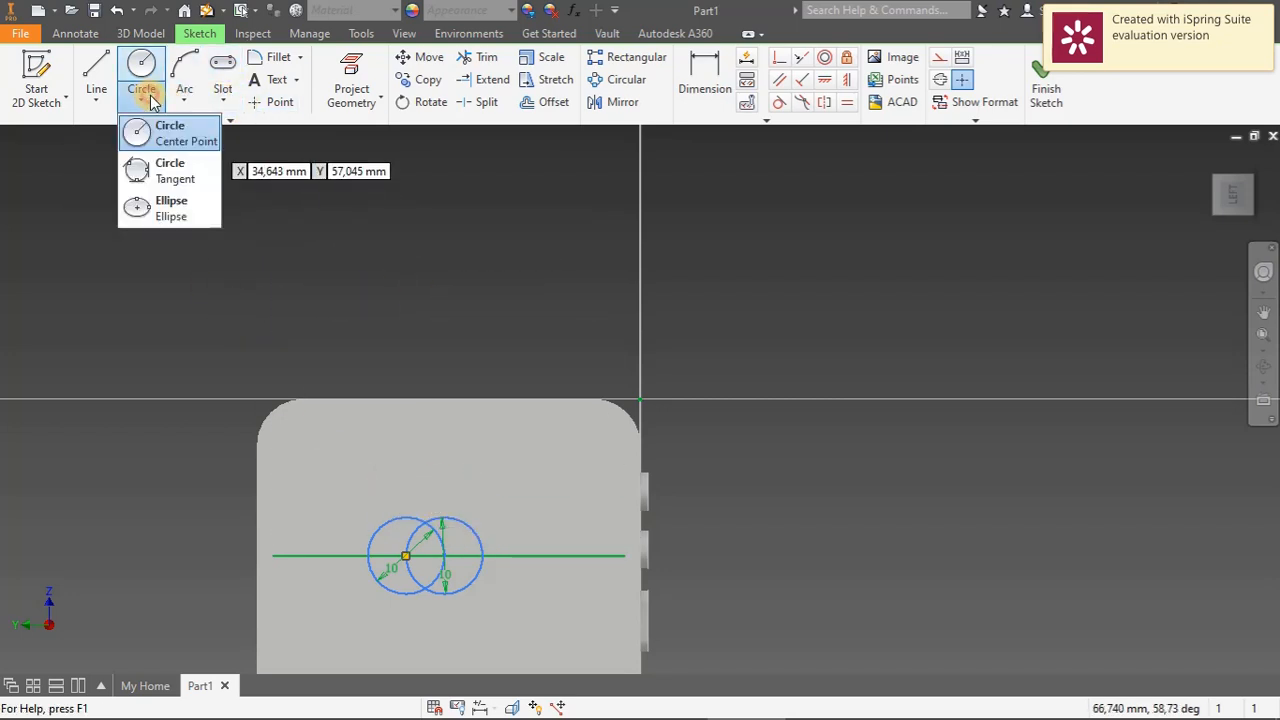
left_click(170, 214)
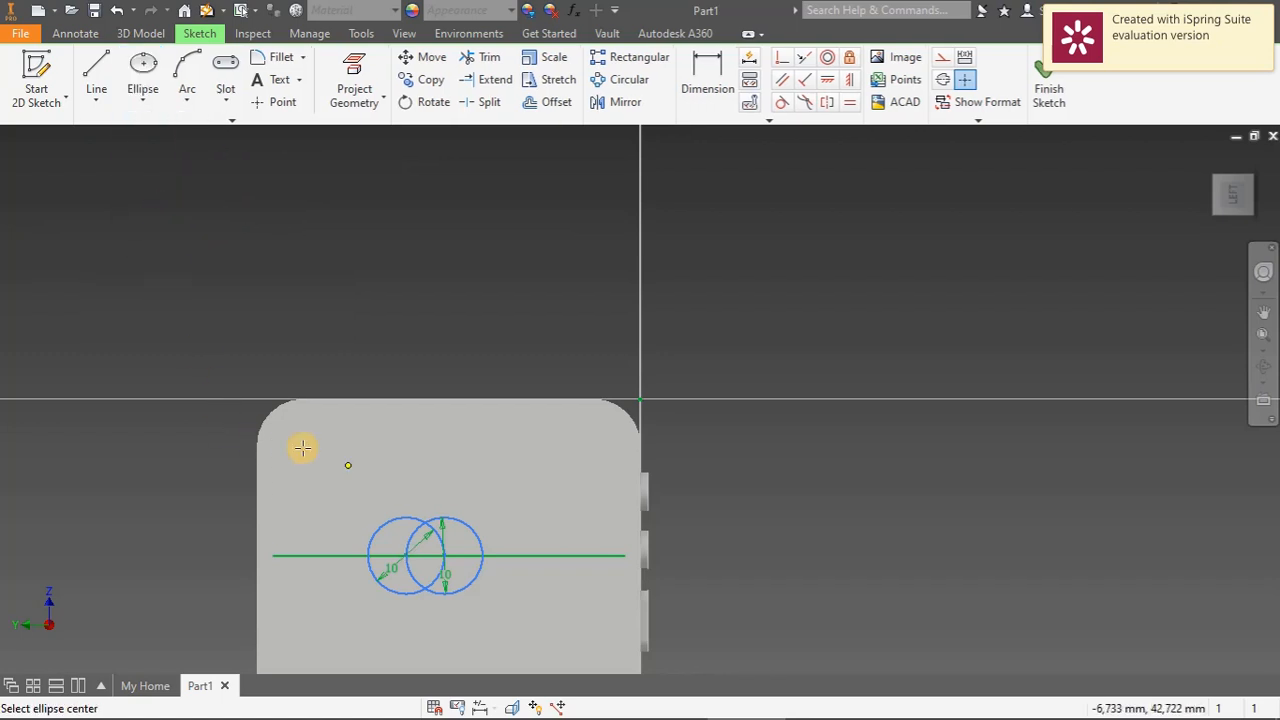
left_click(433, 503)
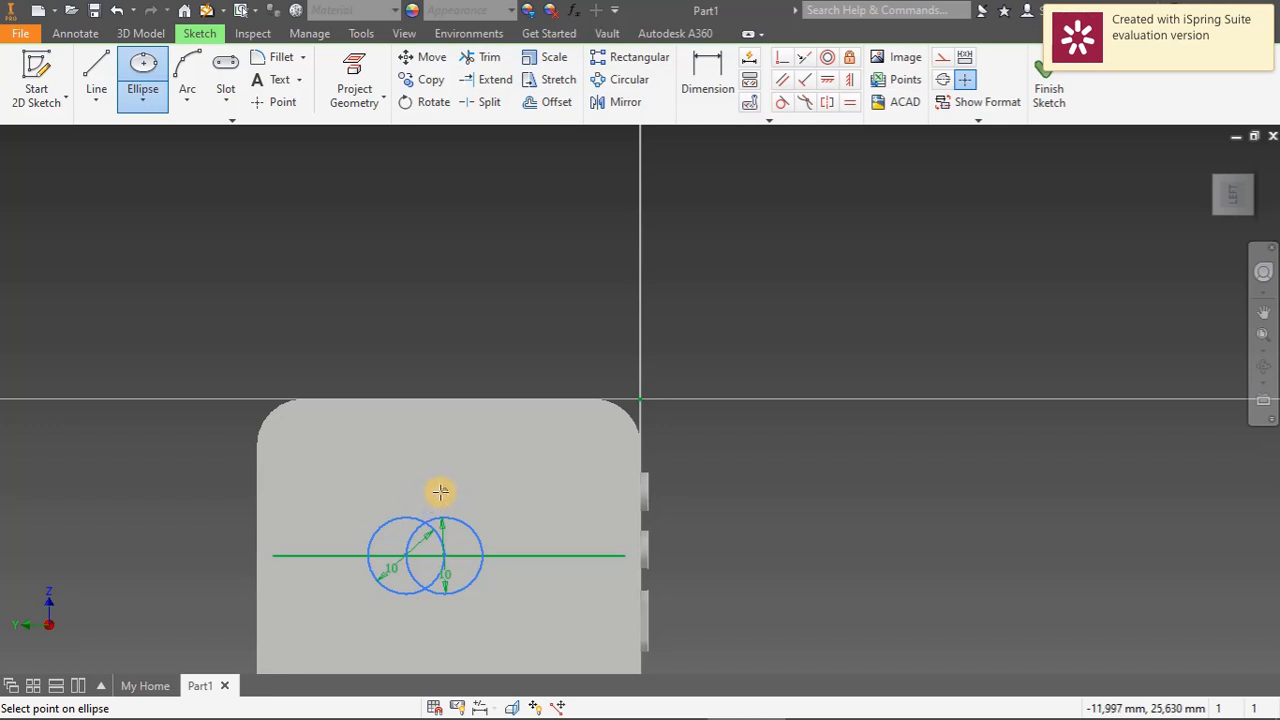
left_click(435, 495)
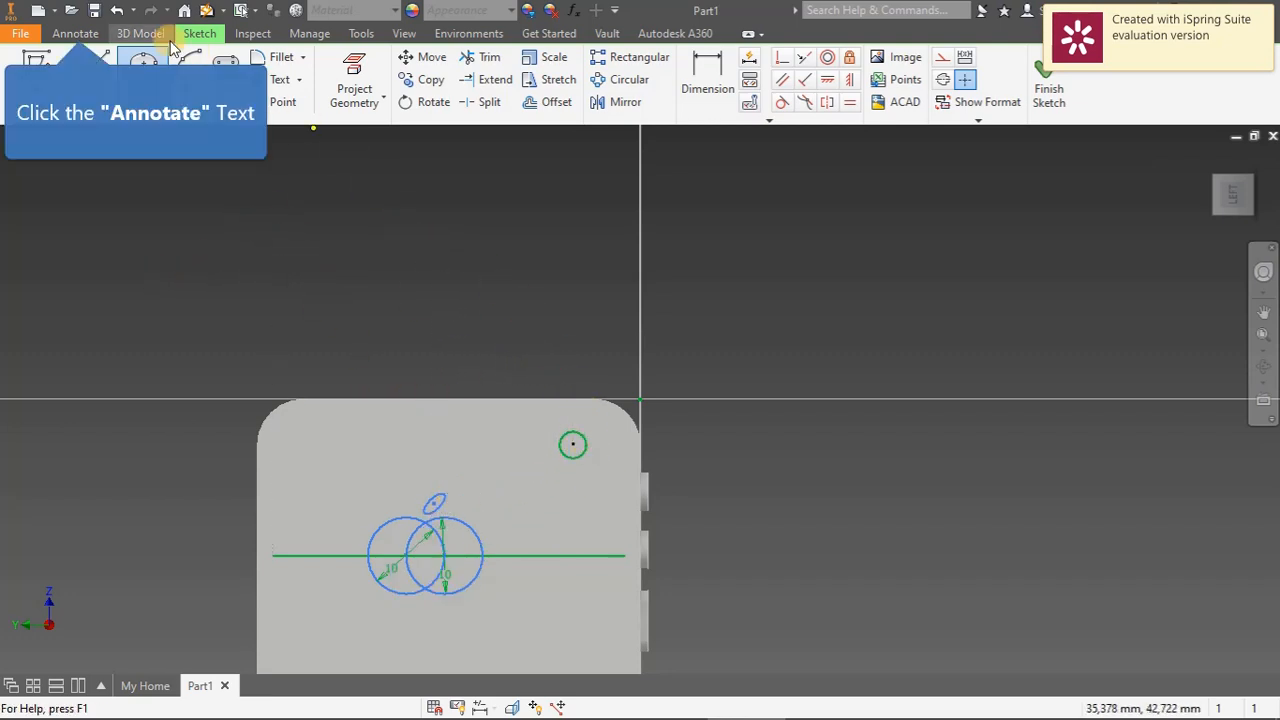
Extrude the two overlapping circles and the leaf ellipse outward by 0.5 mm as a join
left_click(75, 33)
left_click(130, 33)
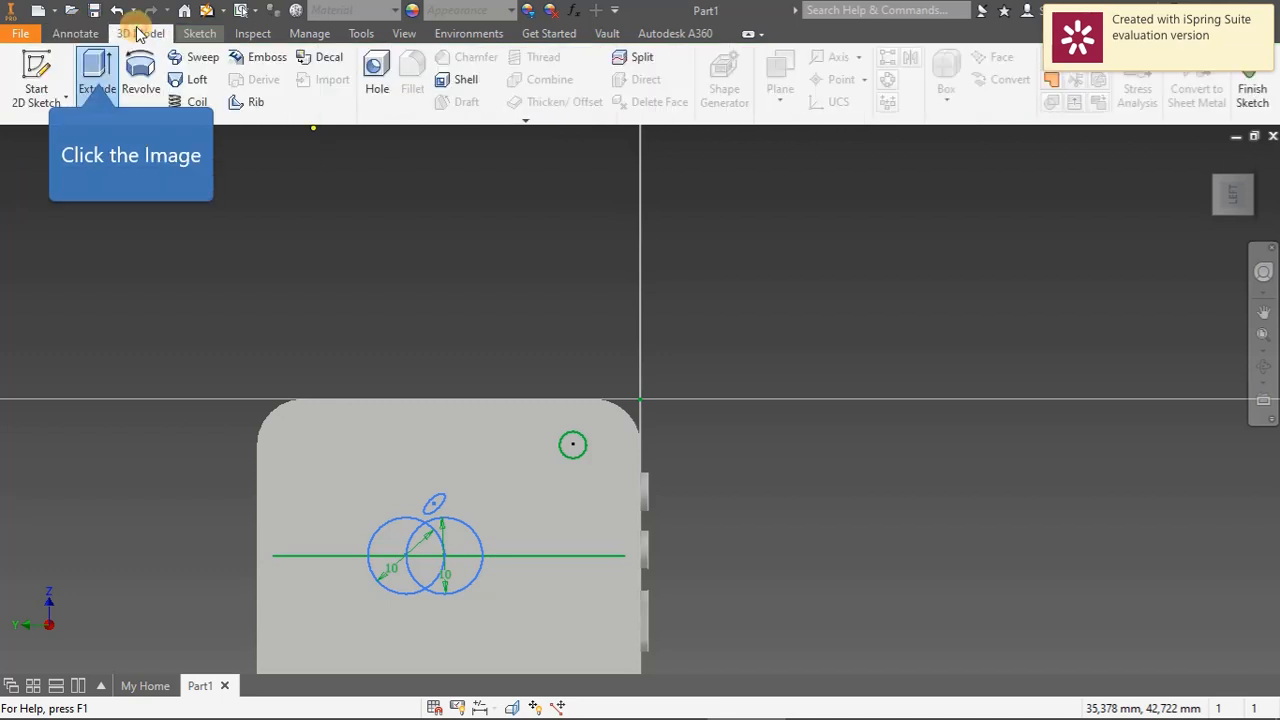
left_click(97, 72)
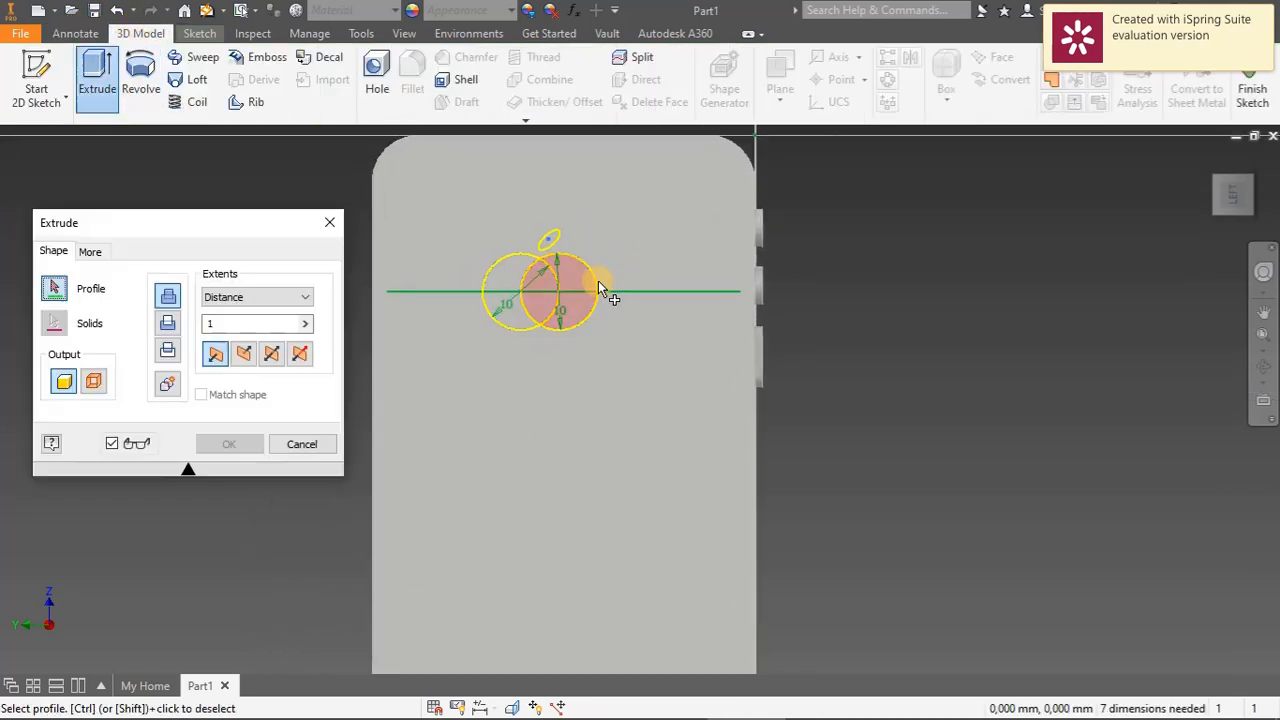
left_click(562, 297)
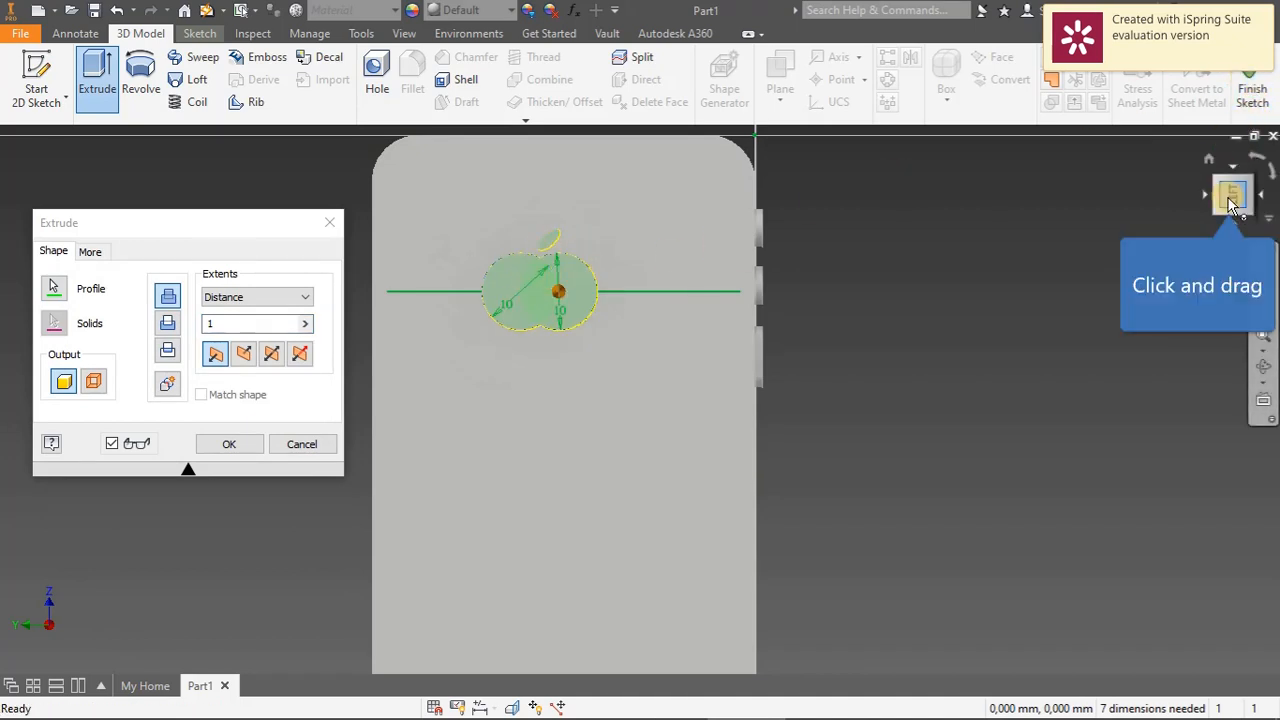
mouse_move(1232, 195)
left_mouse_down()
mouse_move(1138, 256)
mouse_move(1174, 224)
left_mouse_up()
left_click(250, 320)
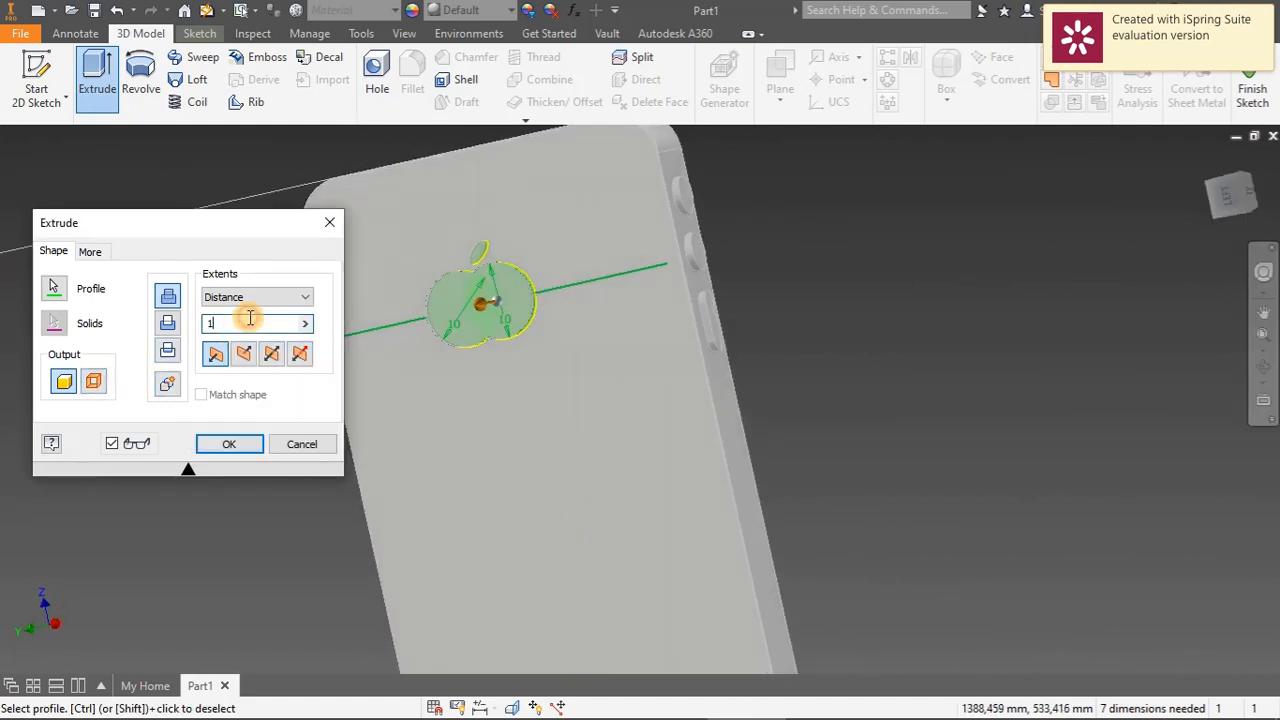
key("BackSpace")
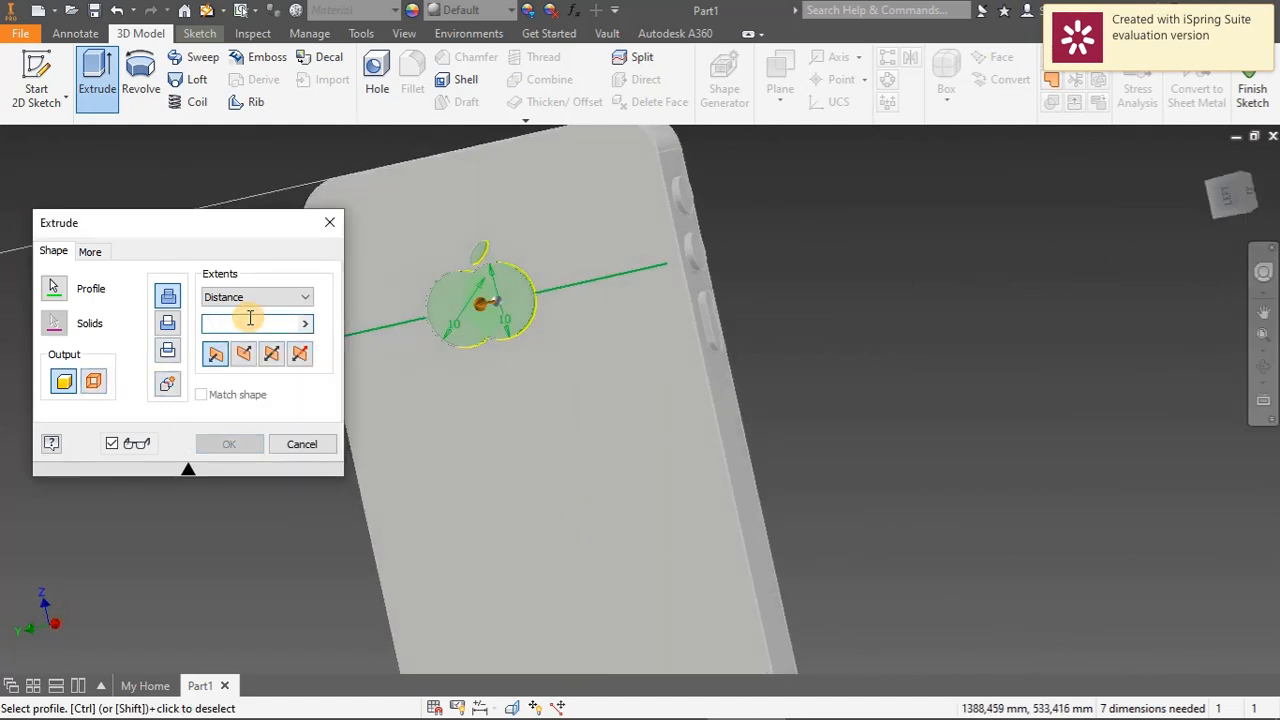
type("0.5")
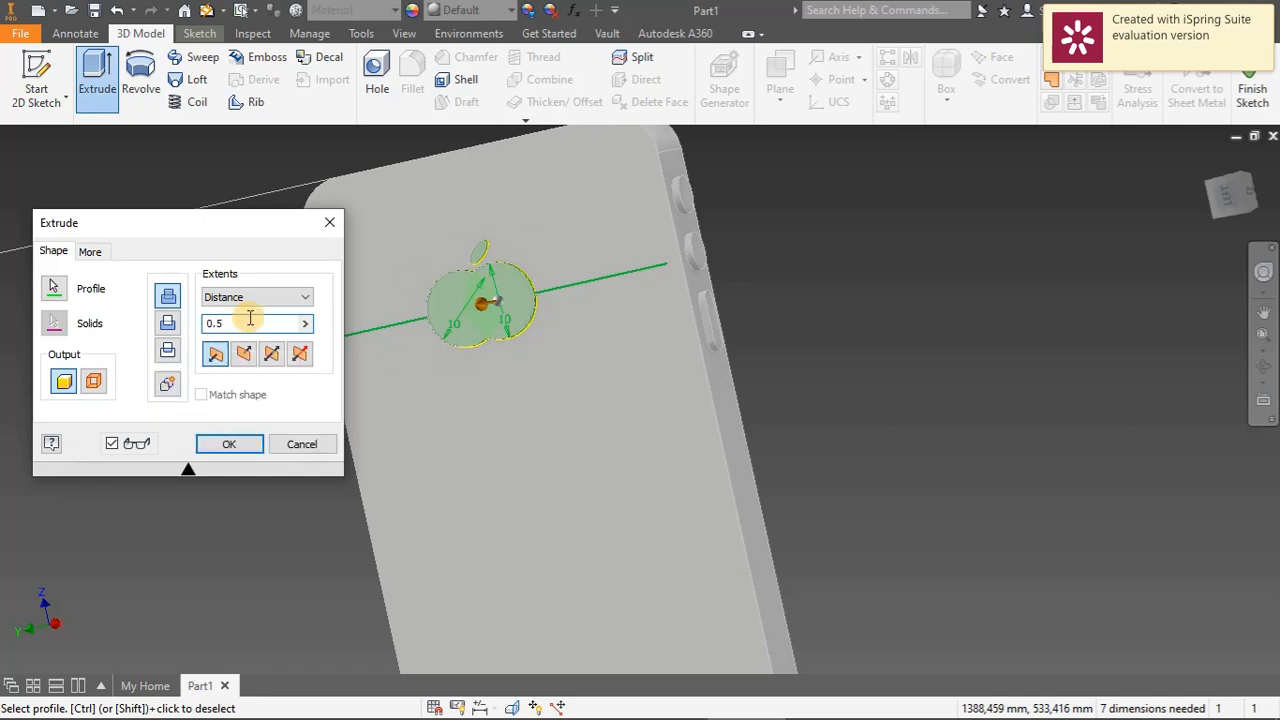
key("Return")
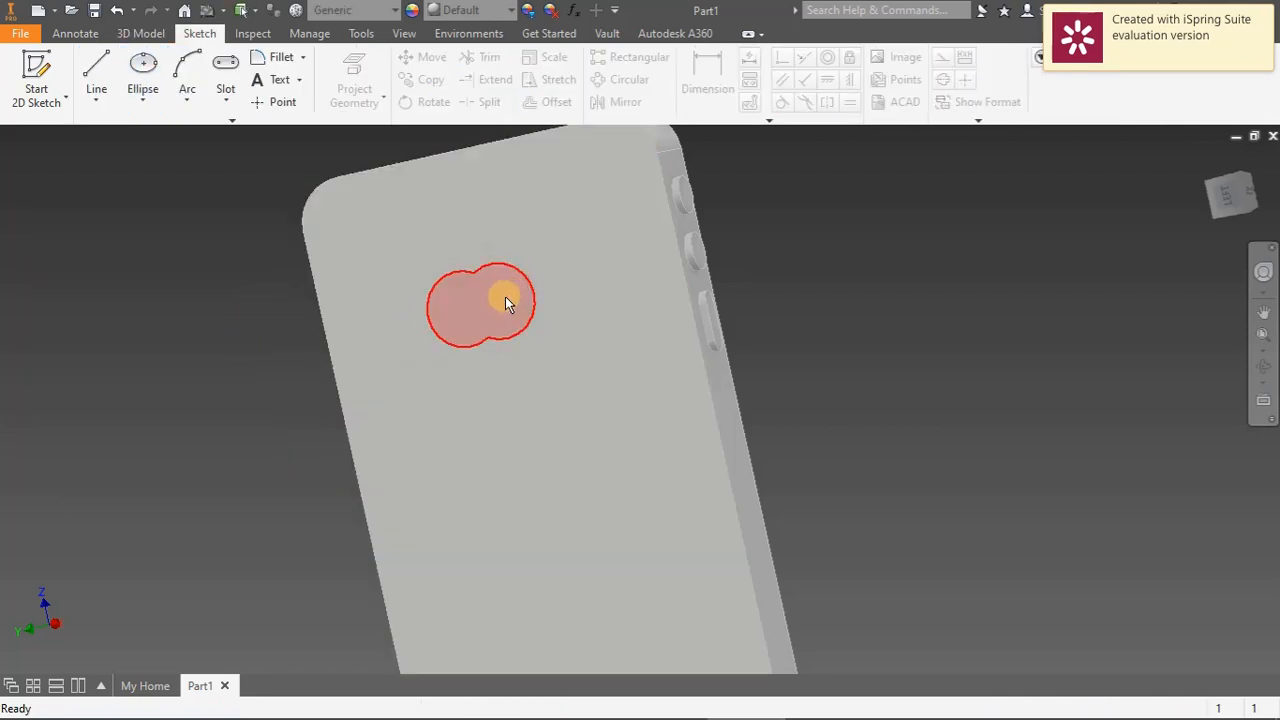
Start a sketch on the raised apple logo face and draw a 6 mm diameter circle centred on its edge nearest the side buttons
left_click(1174, 190)
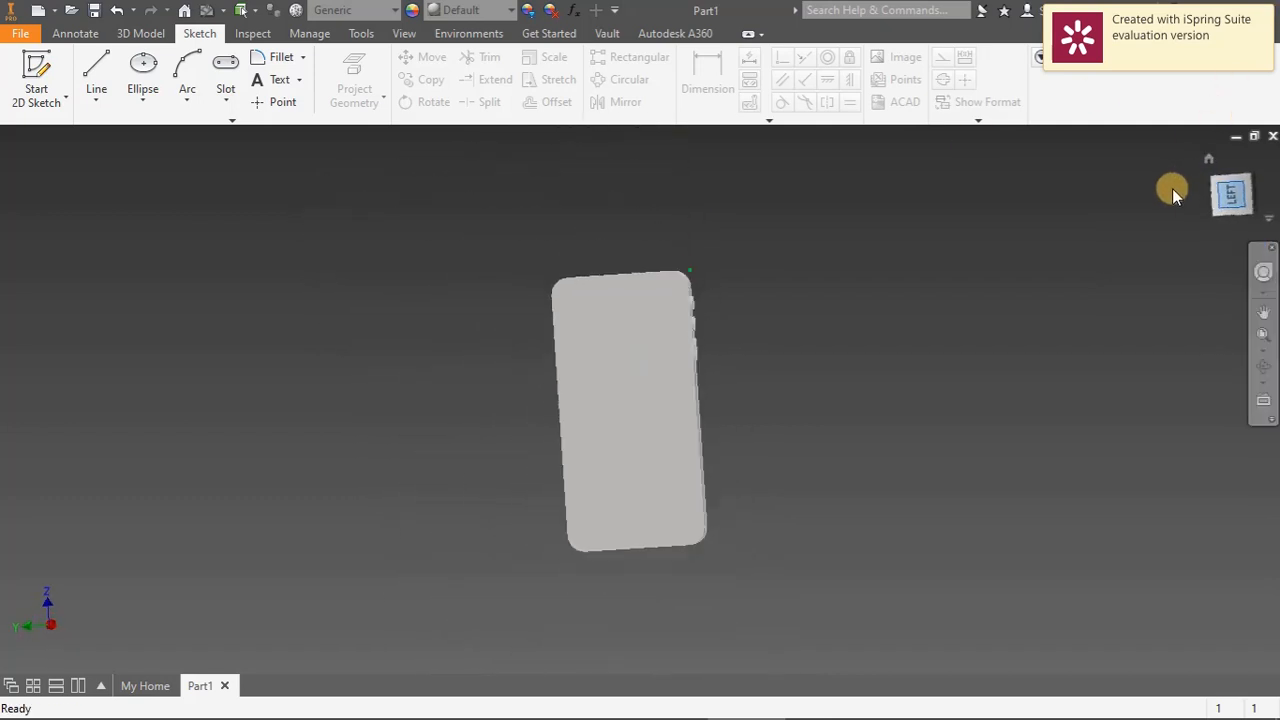
scroll(631, 331, "down", 3)
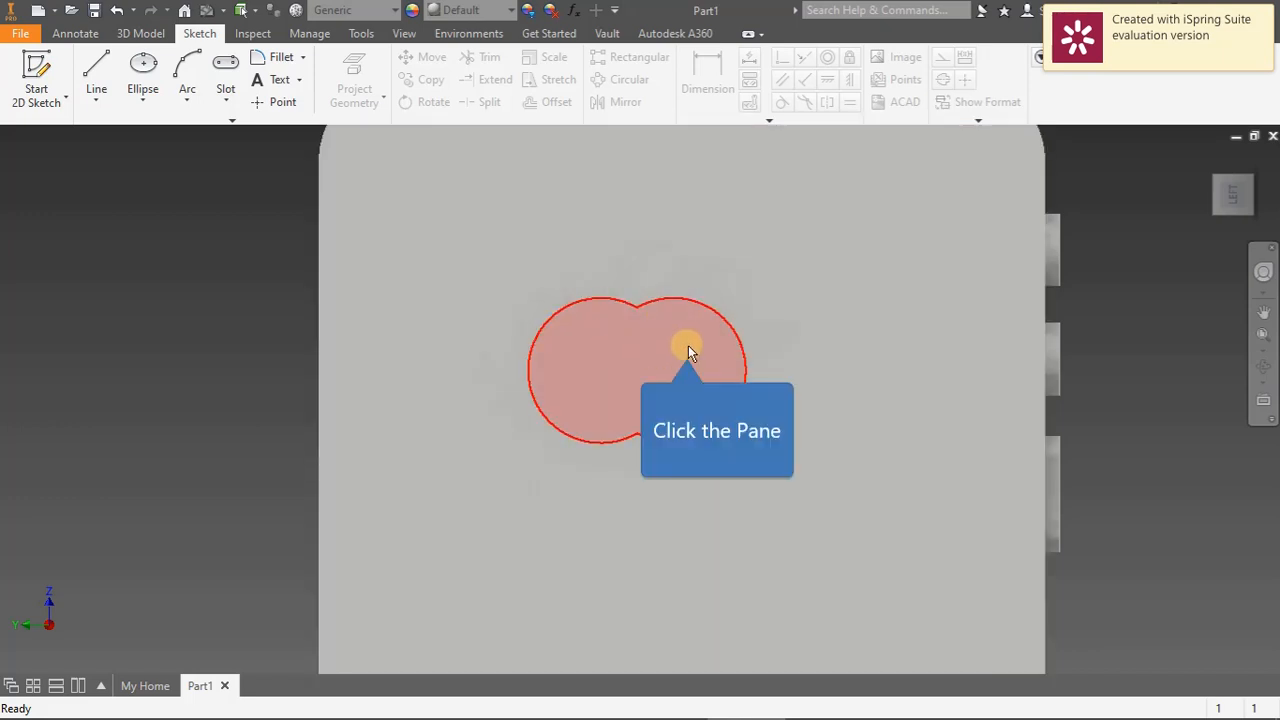
left_click(688, 345)
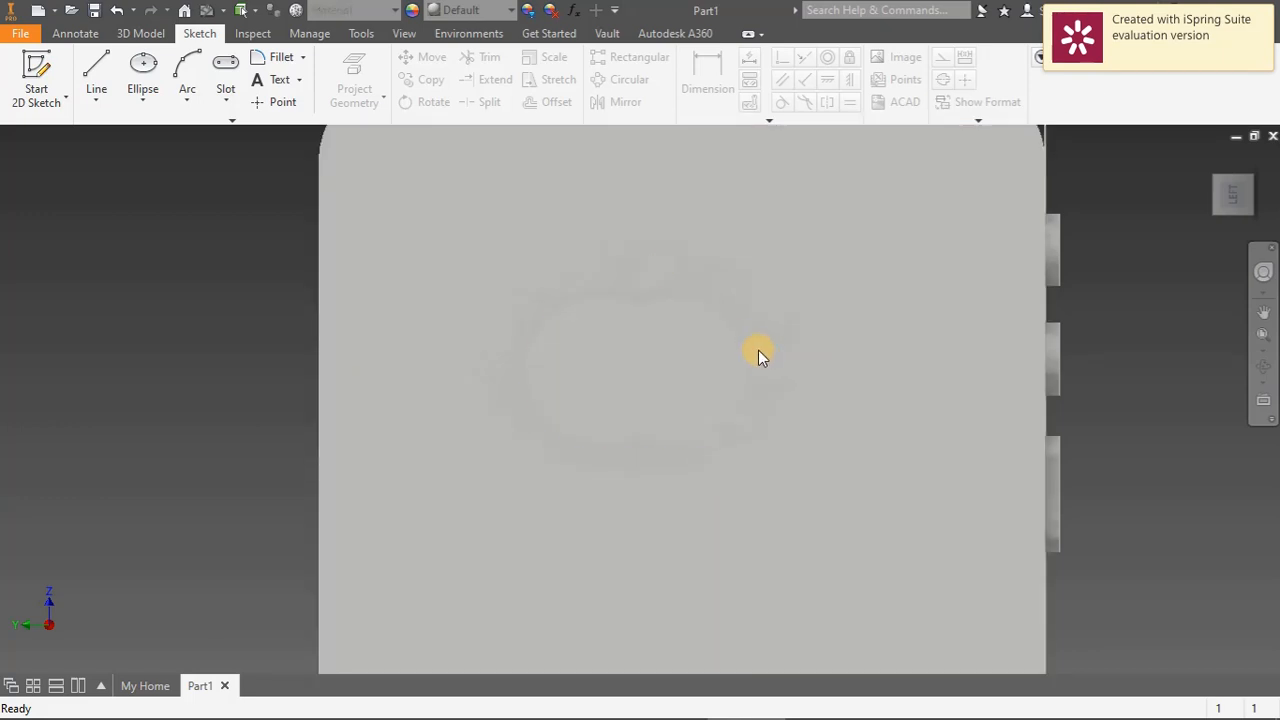
scroll(263, 600, "up", 5)
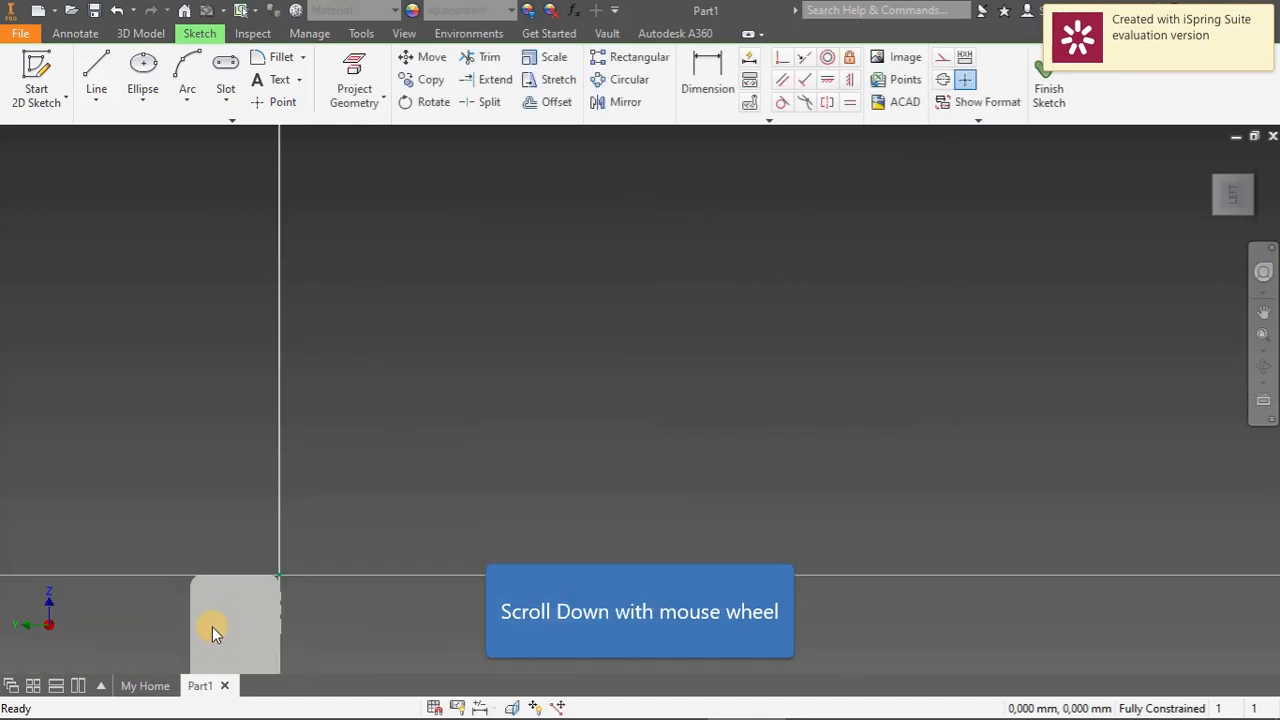
scroll(220, 630, "down", 6)
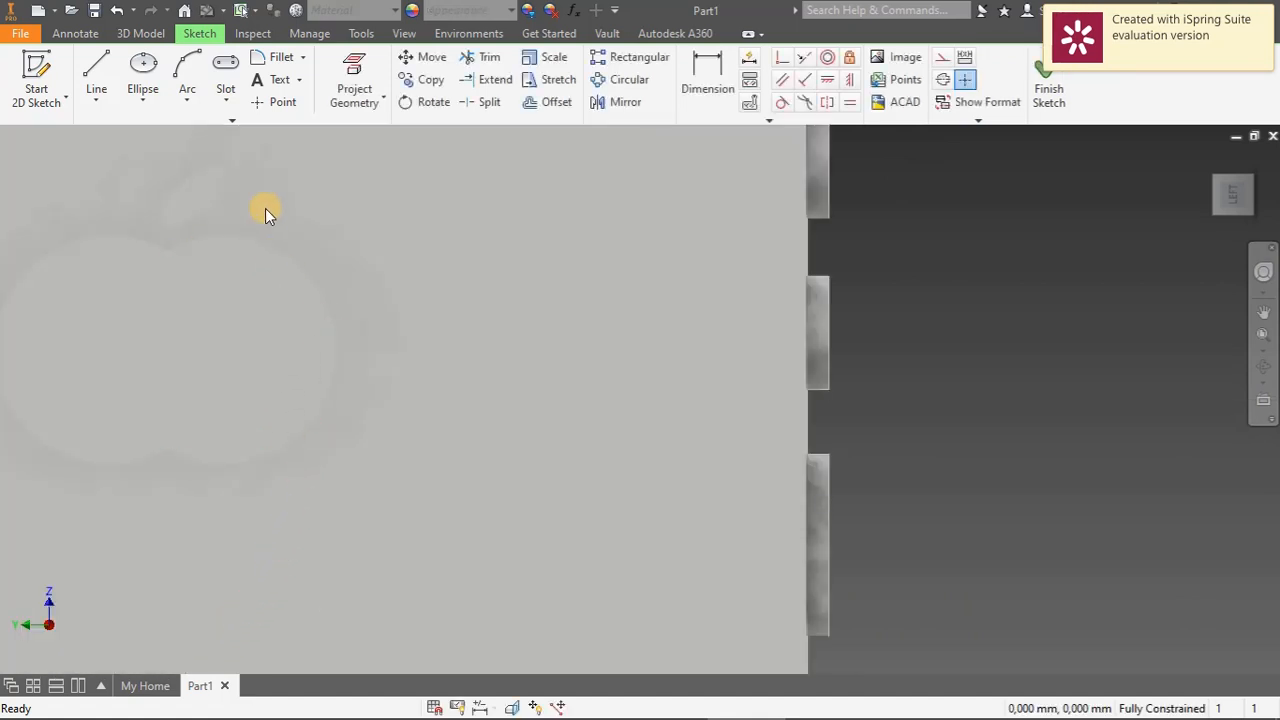
left_click(140, 85)
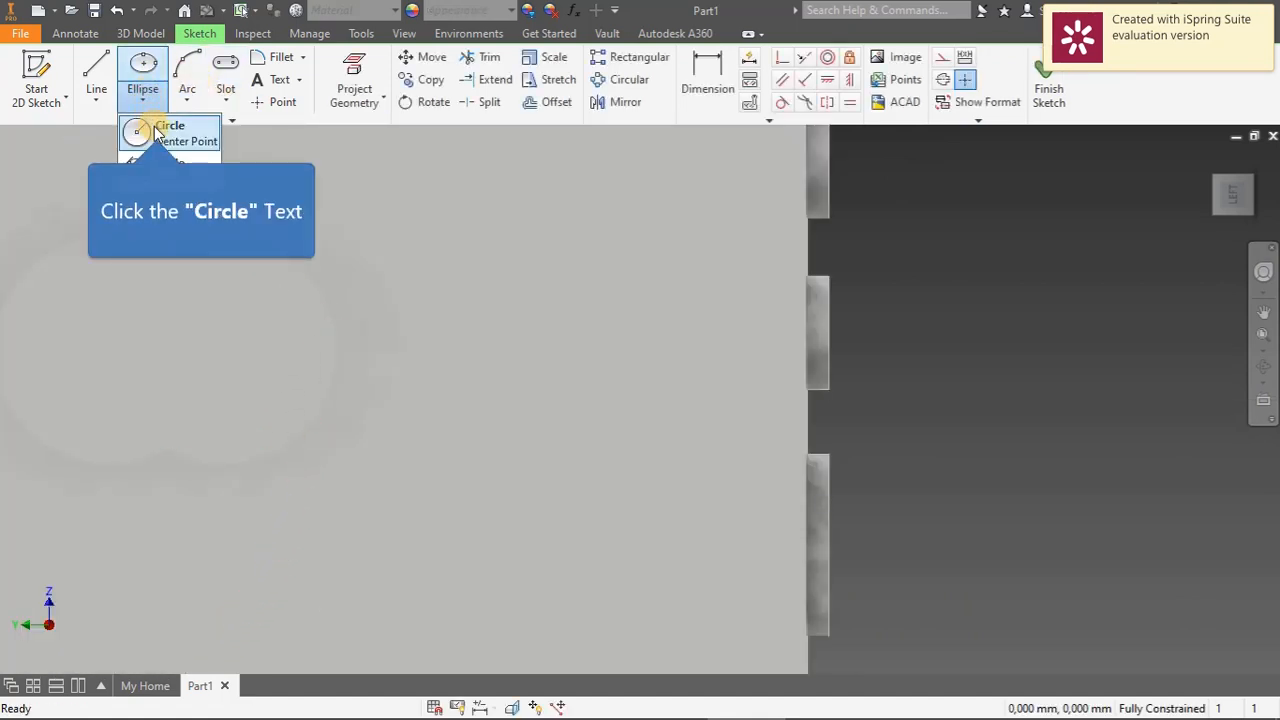
left_click(157, 133)
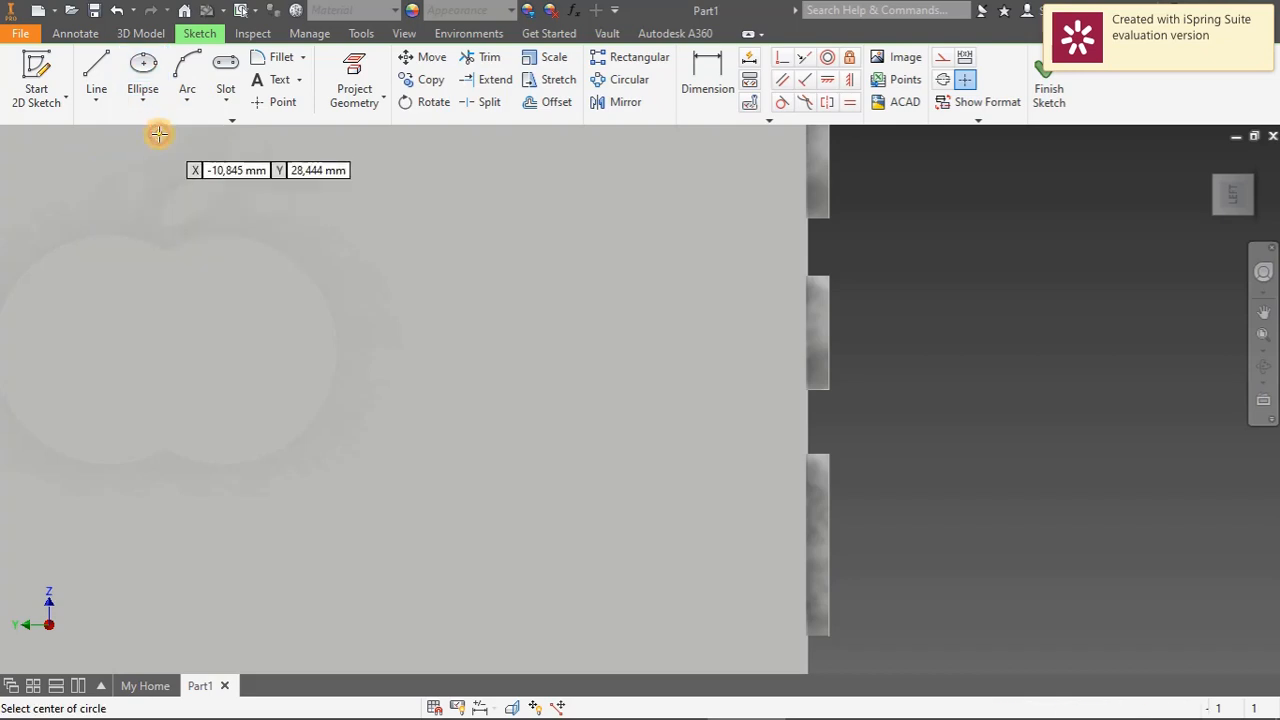
left_click(336, 350)
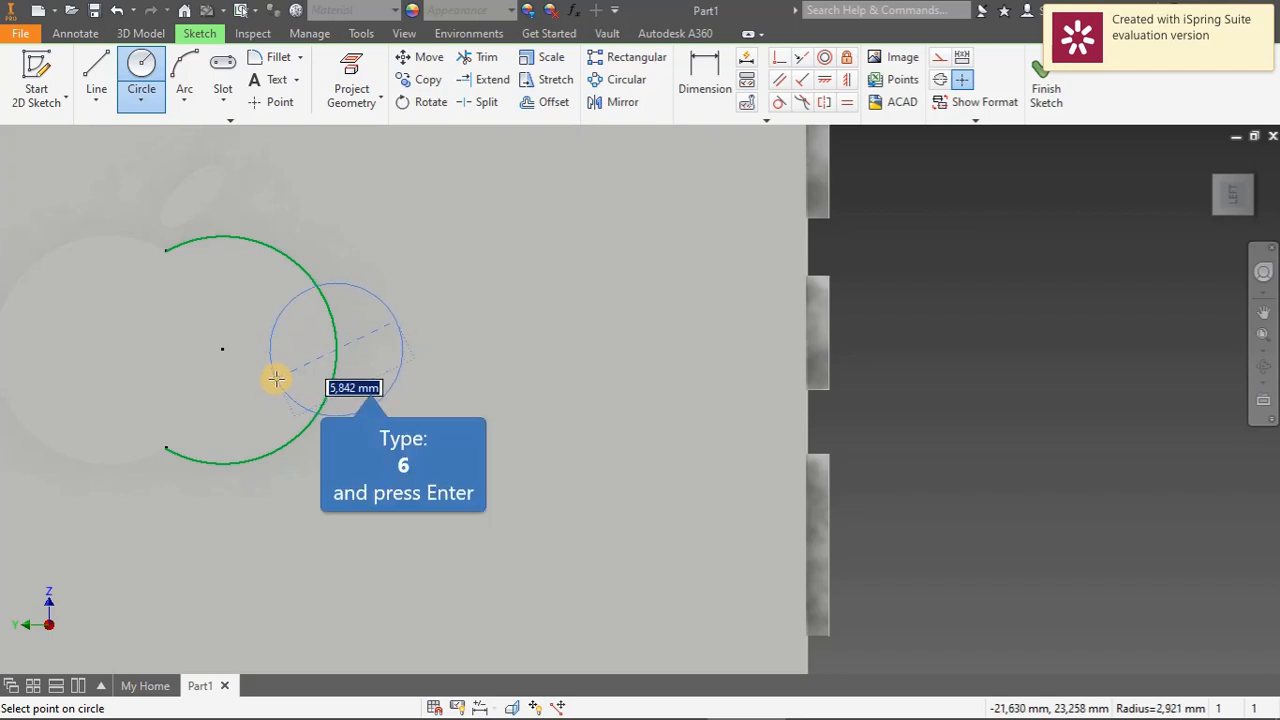
type("6")
key("Return")
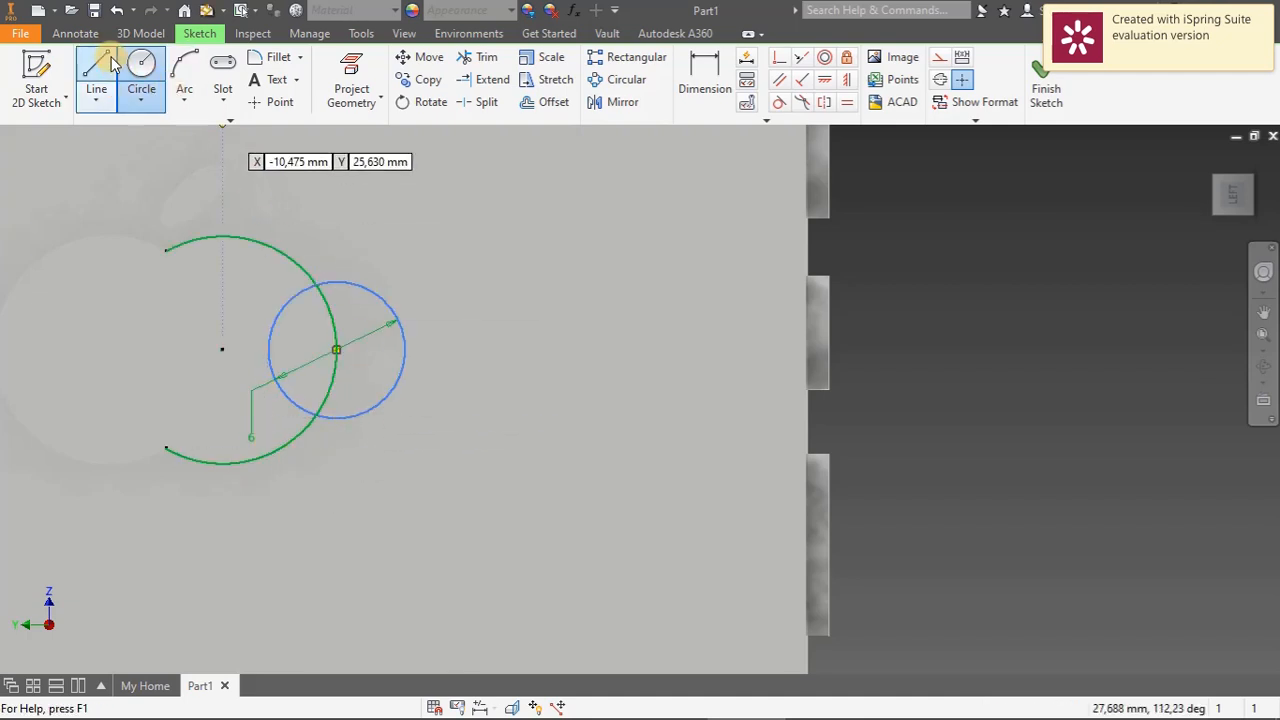
Extrude the 6 mm circle as a cut 0.5 mm deep to form the bite in the apple logo
left_click(141, 33)
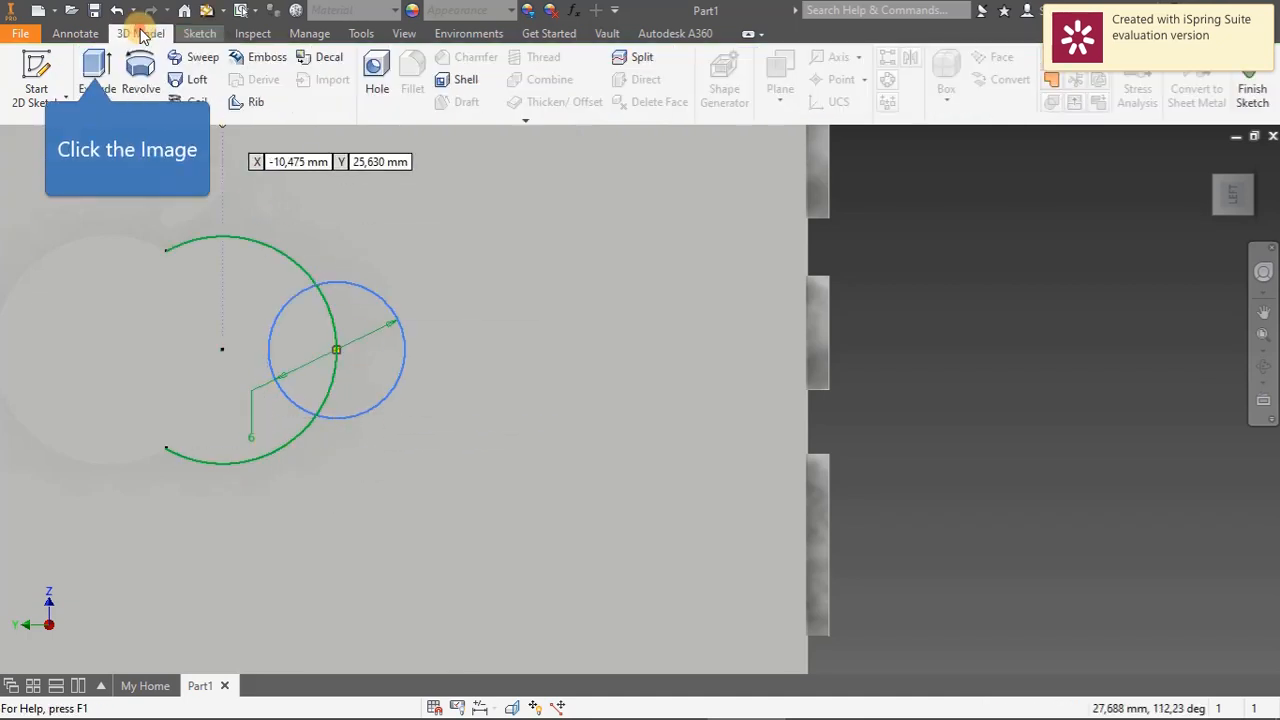
left_click(98, 72)
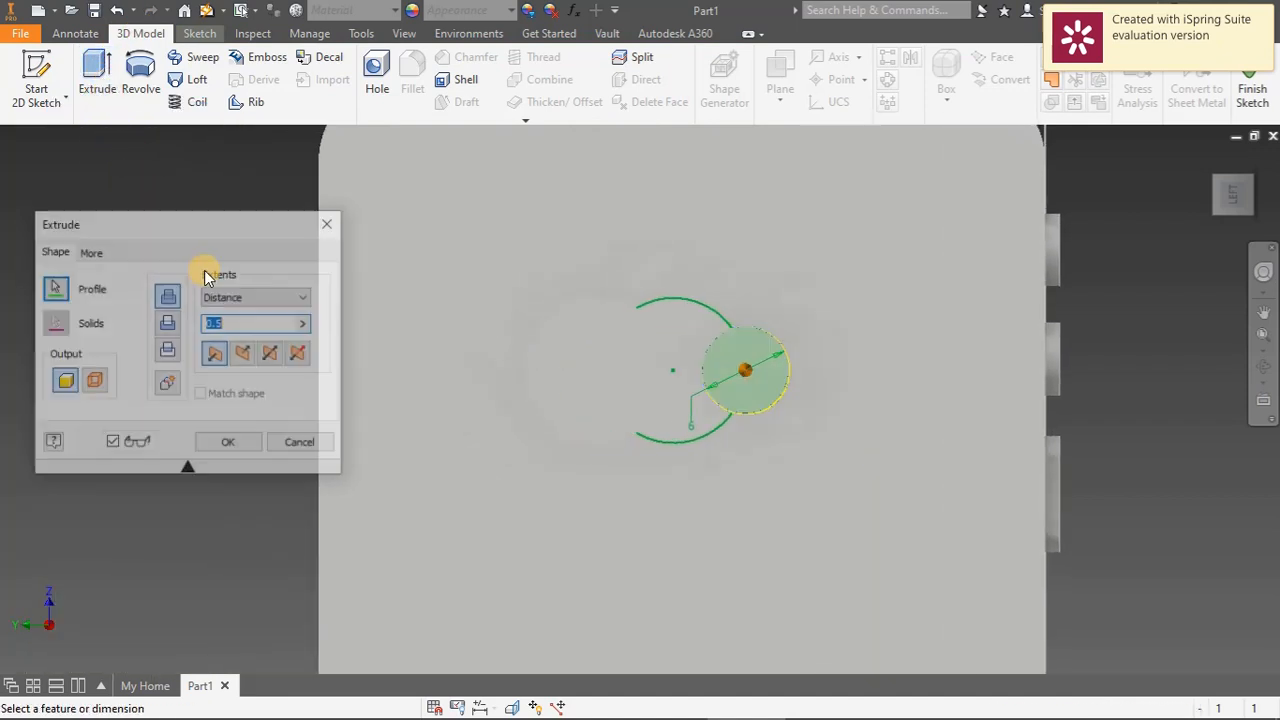
left_click(250, 354)
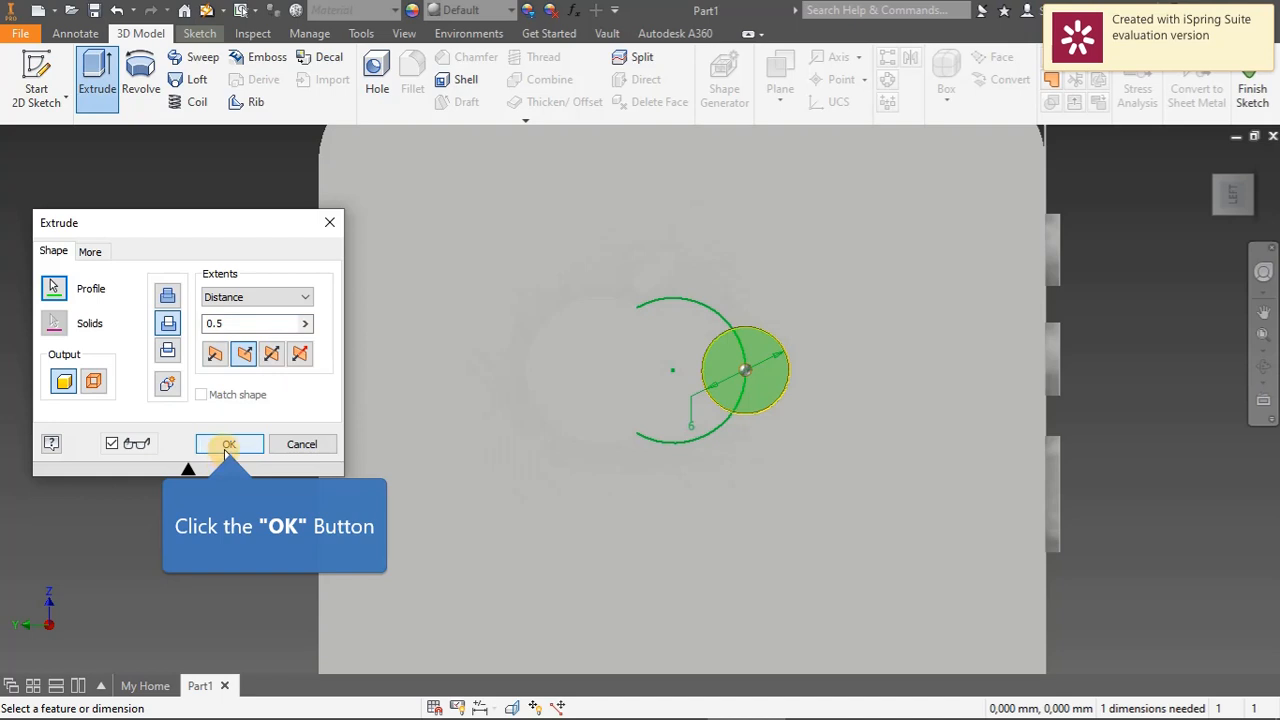
left_click(228, 446)
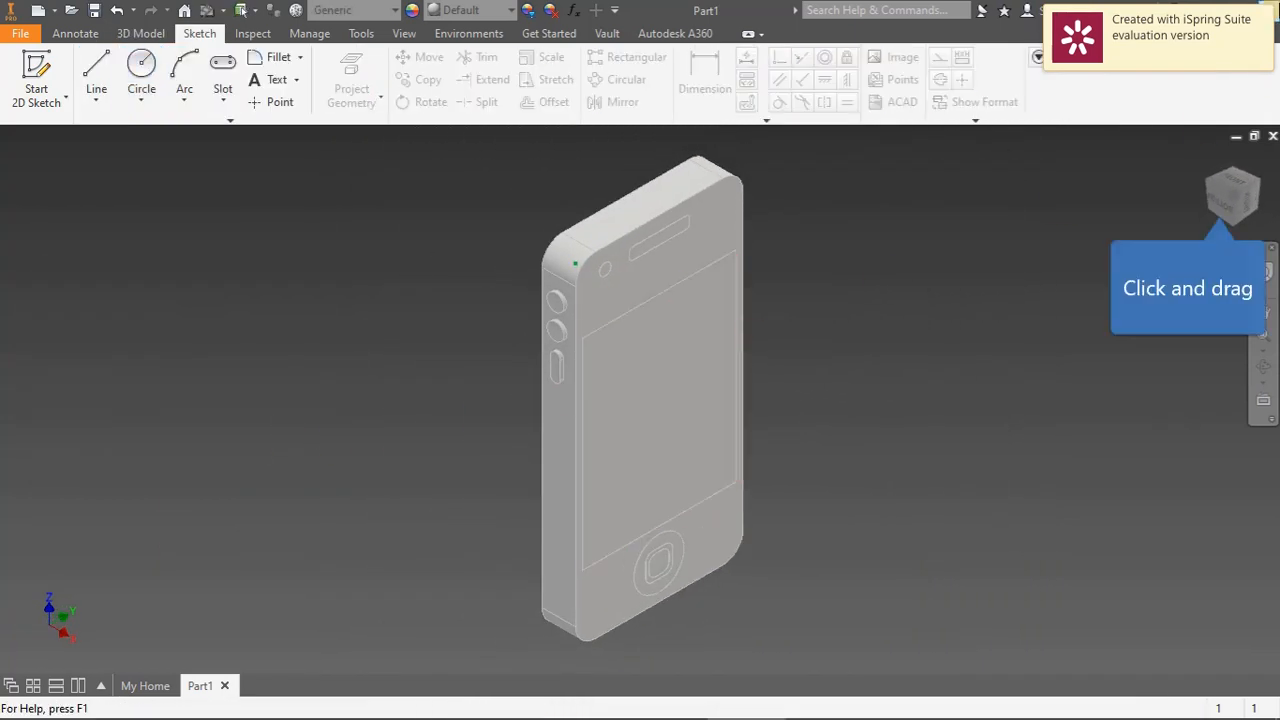
Examine the bitten apple logo on the back face and the screen side of the phone
mouse_move(1221, 207)
left_mouse_down()
mouse_move(1272, 200)
mouse_move(1220, 207)
left_mouse_up()
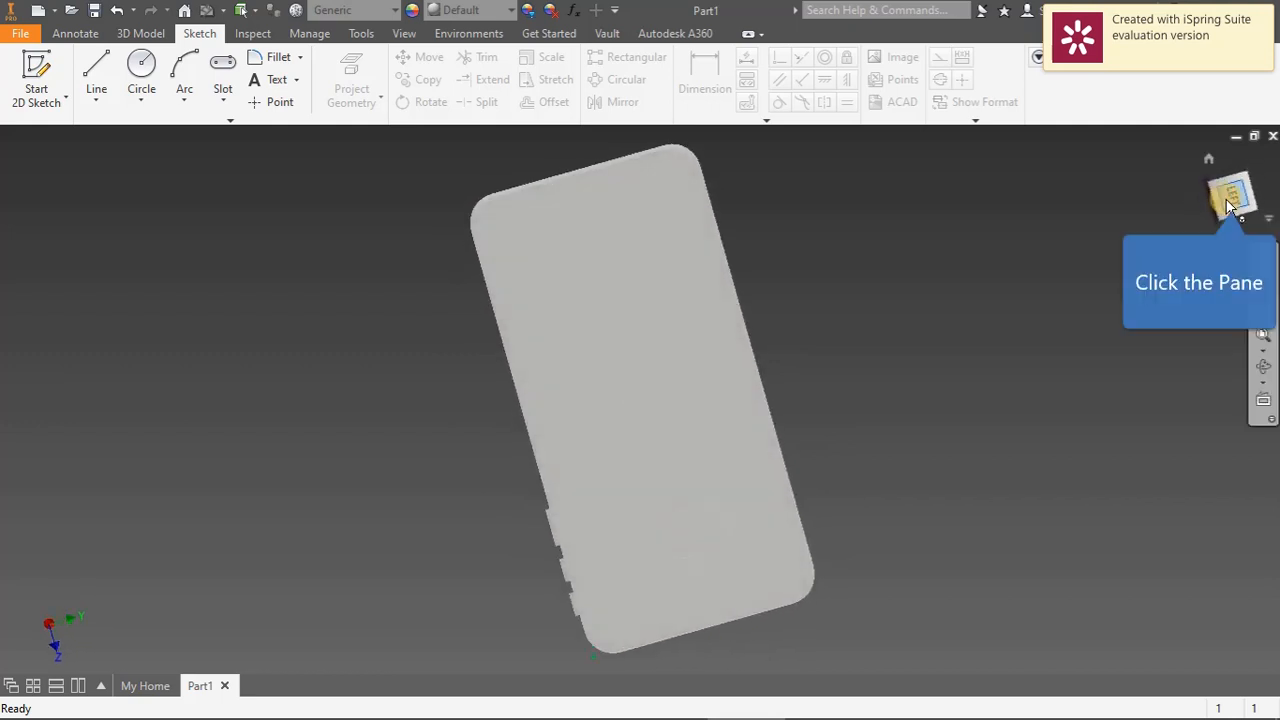
left_click(1230, 205)
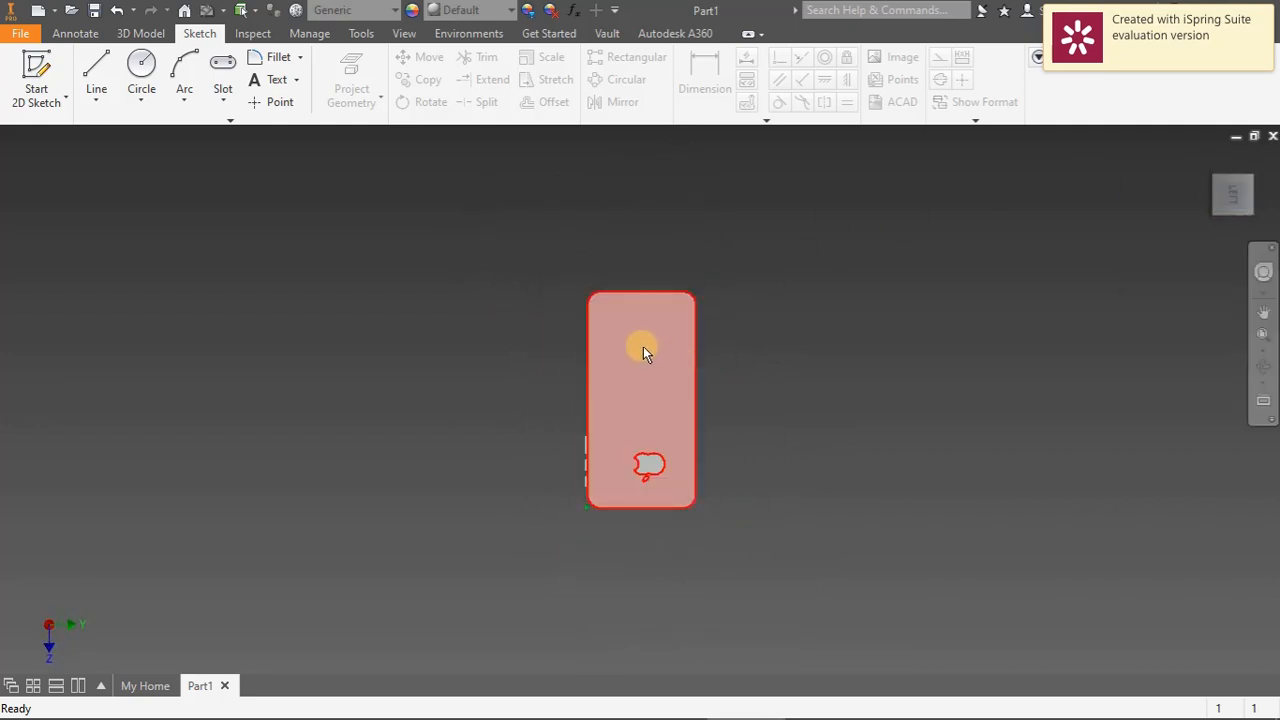
mouse_move(1229, 191)
left_mouse_down()
mouse_move(1250, 200)
mouse_move(1236, 190)
mouse_move(1232, 208)
mouse_move(1236, 195)
left_mouse_up()
left_click(1003, 222)
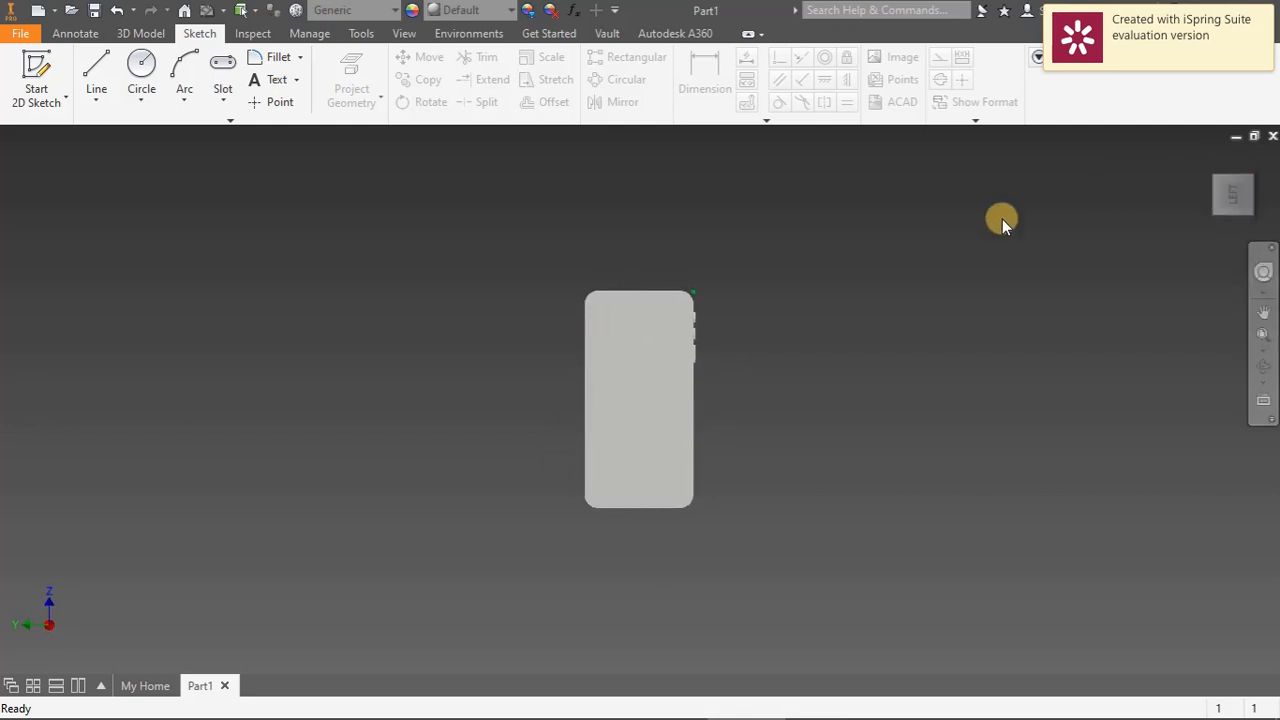
scroll(640, 336, "down", 5)
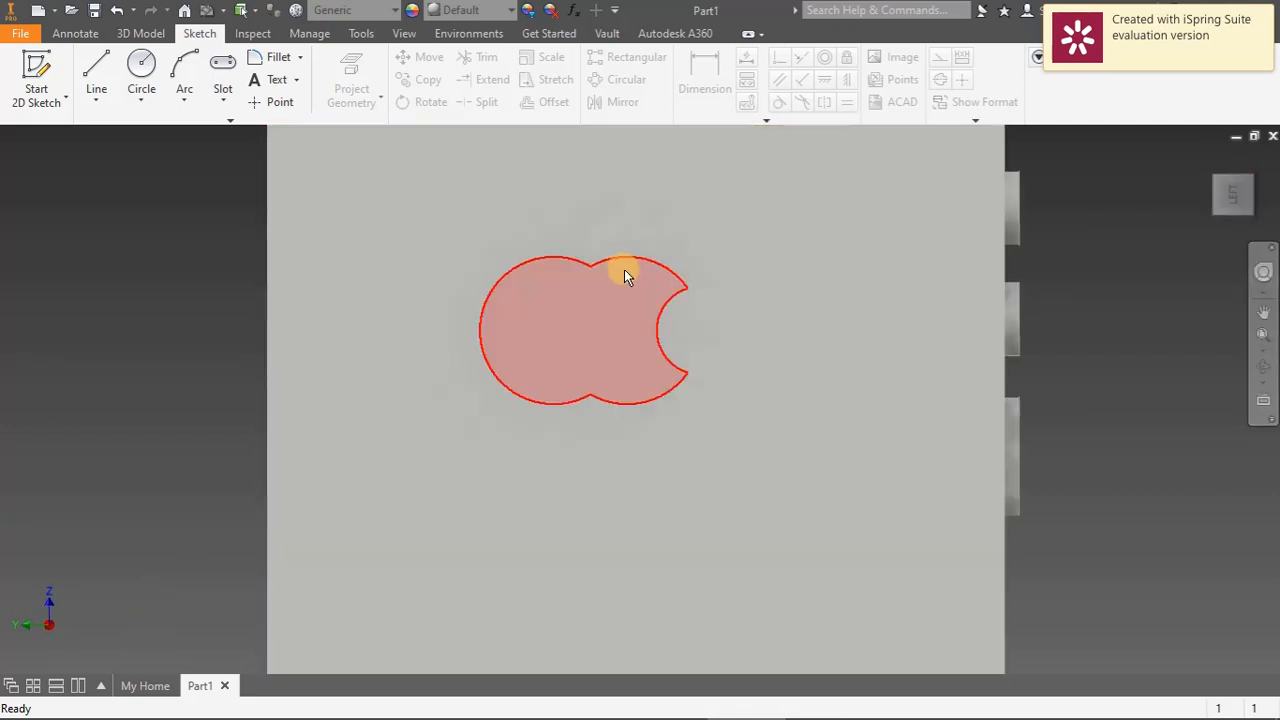
scroll(1078, 215, "up", 5)
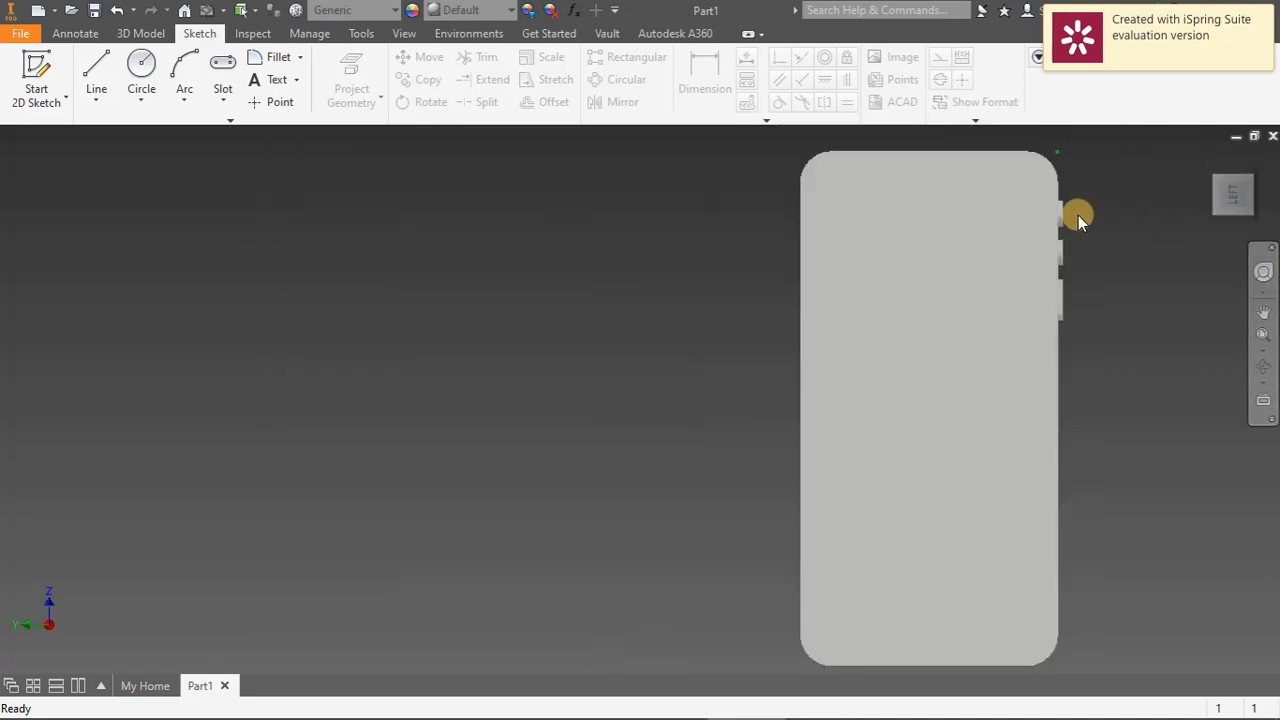
mouse_move(1228, 197)
left_mouse_down()
mouse_move(1200, 178)
mouse_move(1178, 204)
left_mouse_up()
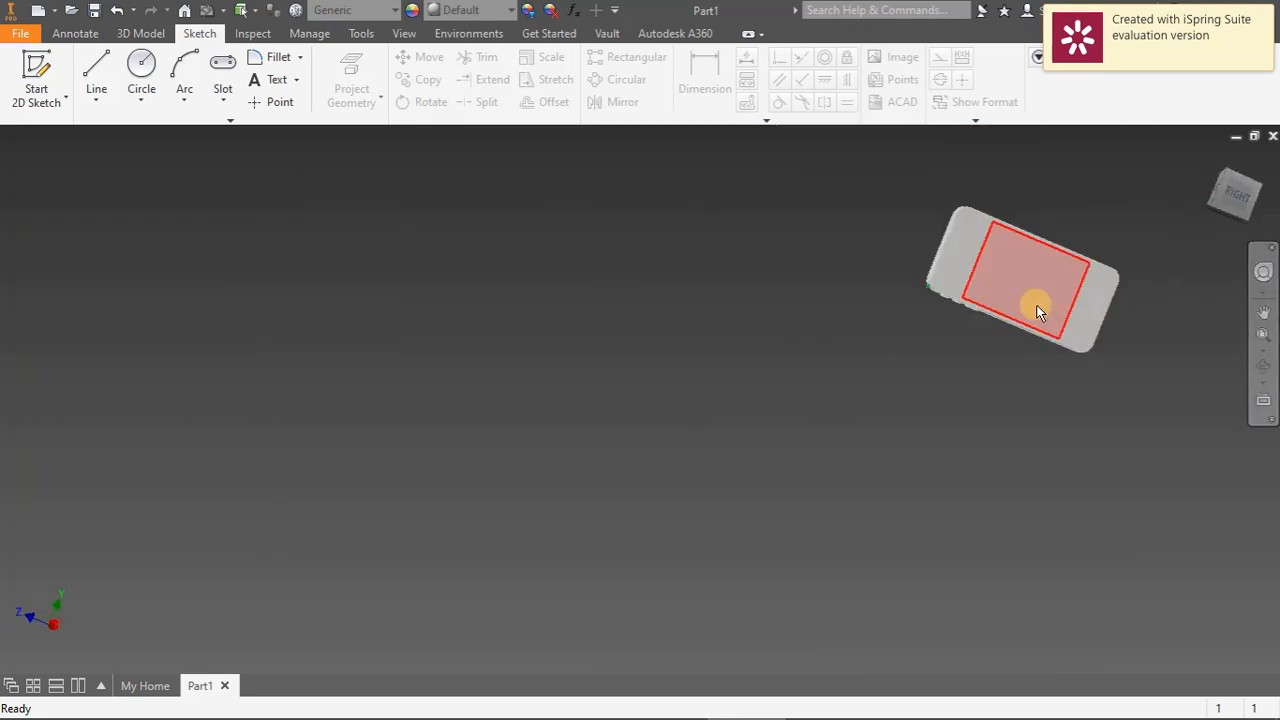
scroll(1093, 308, "down", 5)
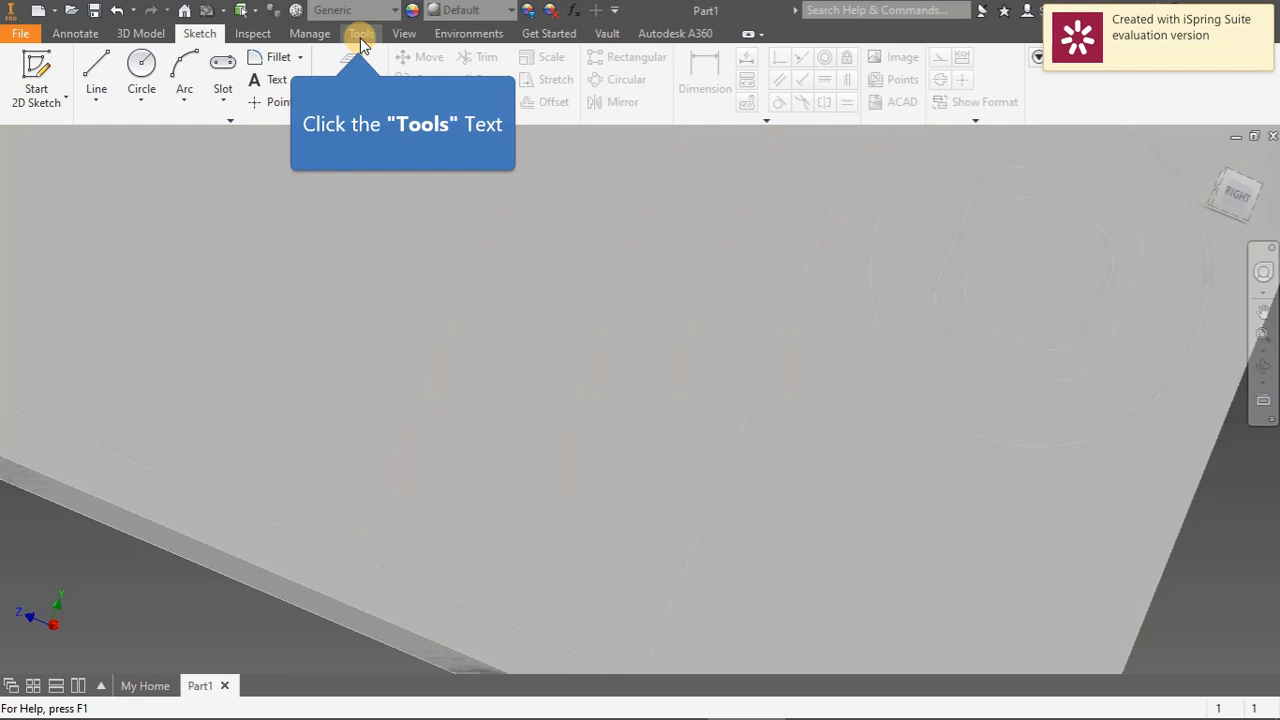
Open the Appearance Browser and add Cool White from the Inventor Material Library to the document appearances
left_click(361, 42)
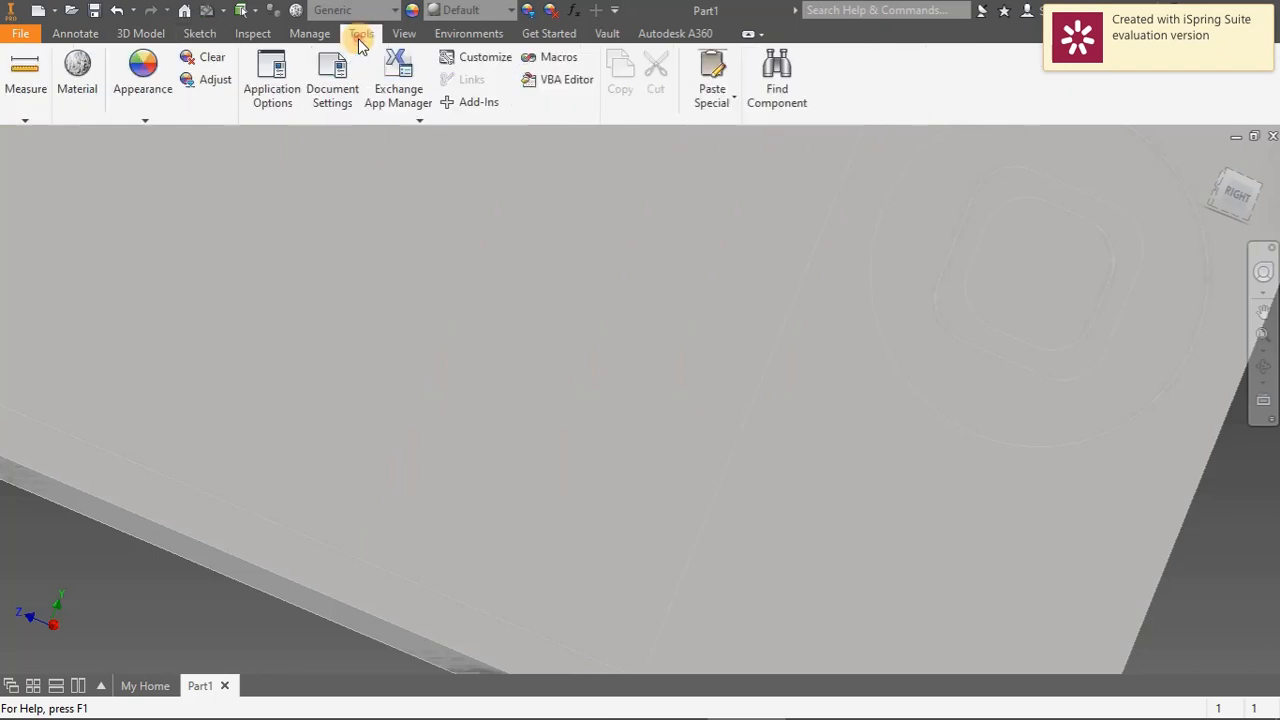
left_click(155, 90)
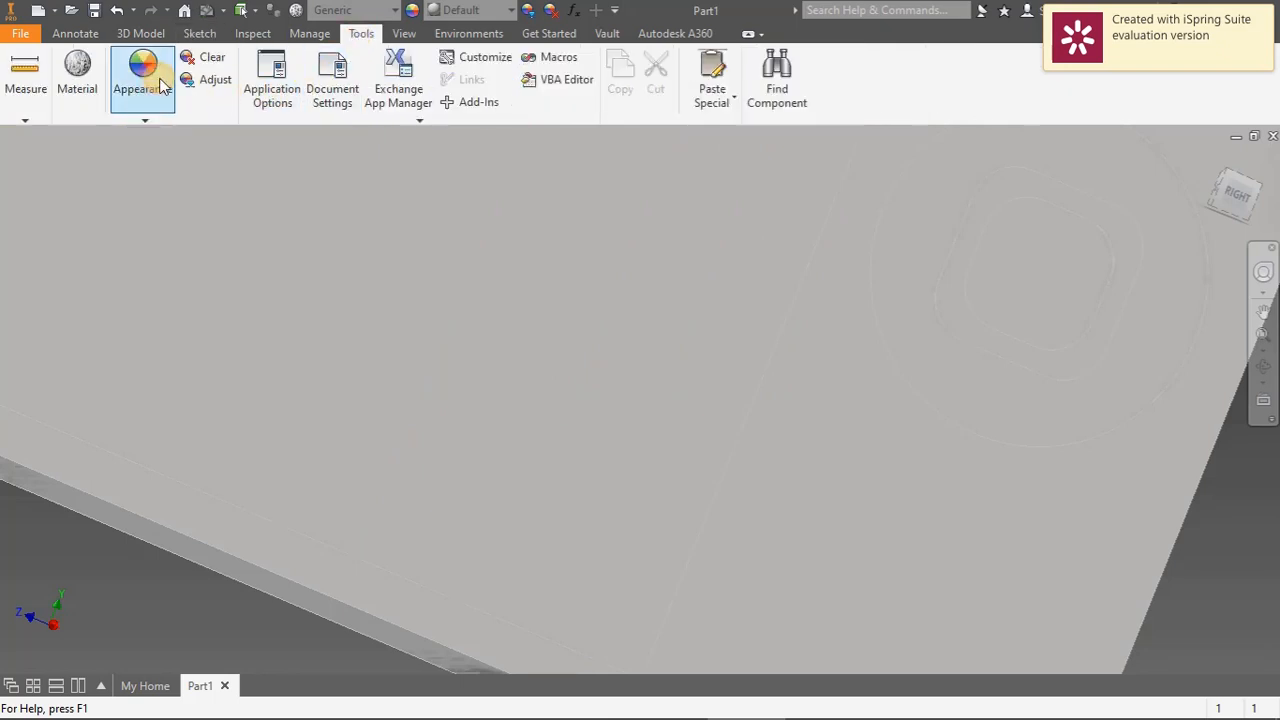
left_click(1240, 203)
mouse_move(1228, 200)
left_mouse_down()
mouse_move(1180, 228)
mouse_move(1184, 242)
mouse_move(1205, 250)
mouse_move(1240, 225)
left_mouse_up()
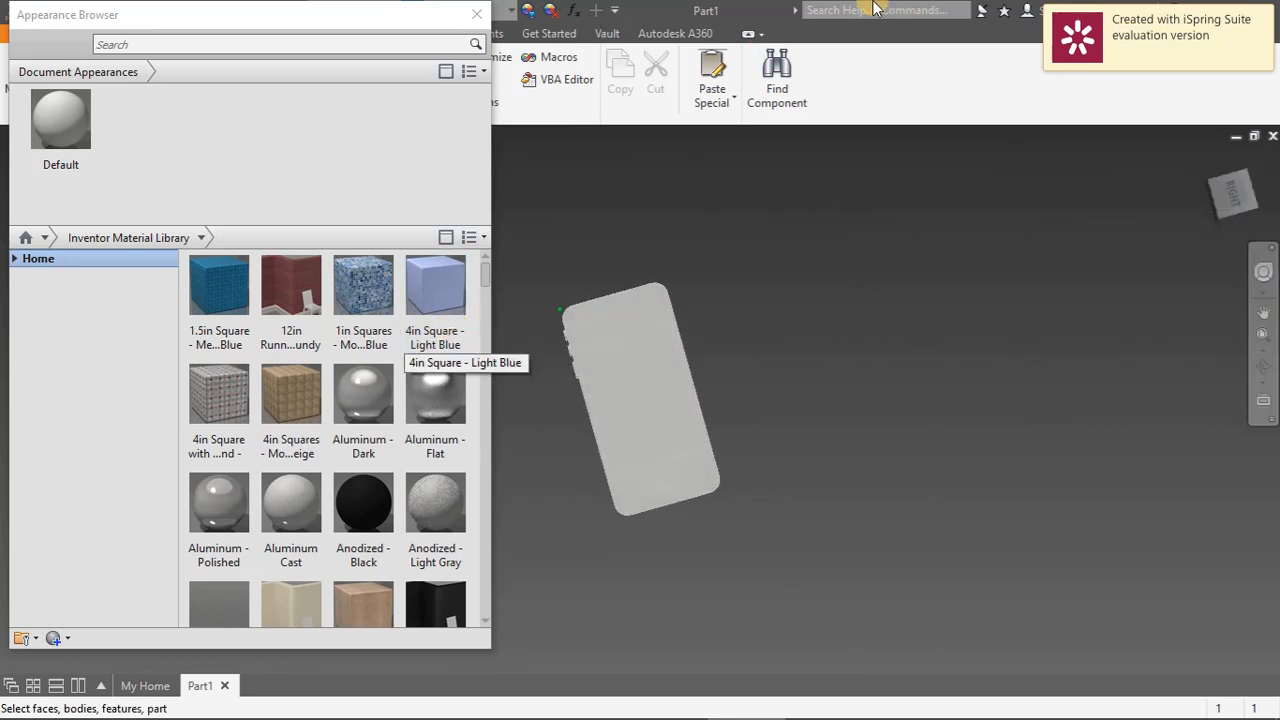
scroll(390, 336, "down", 5)
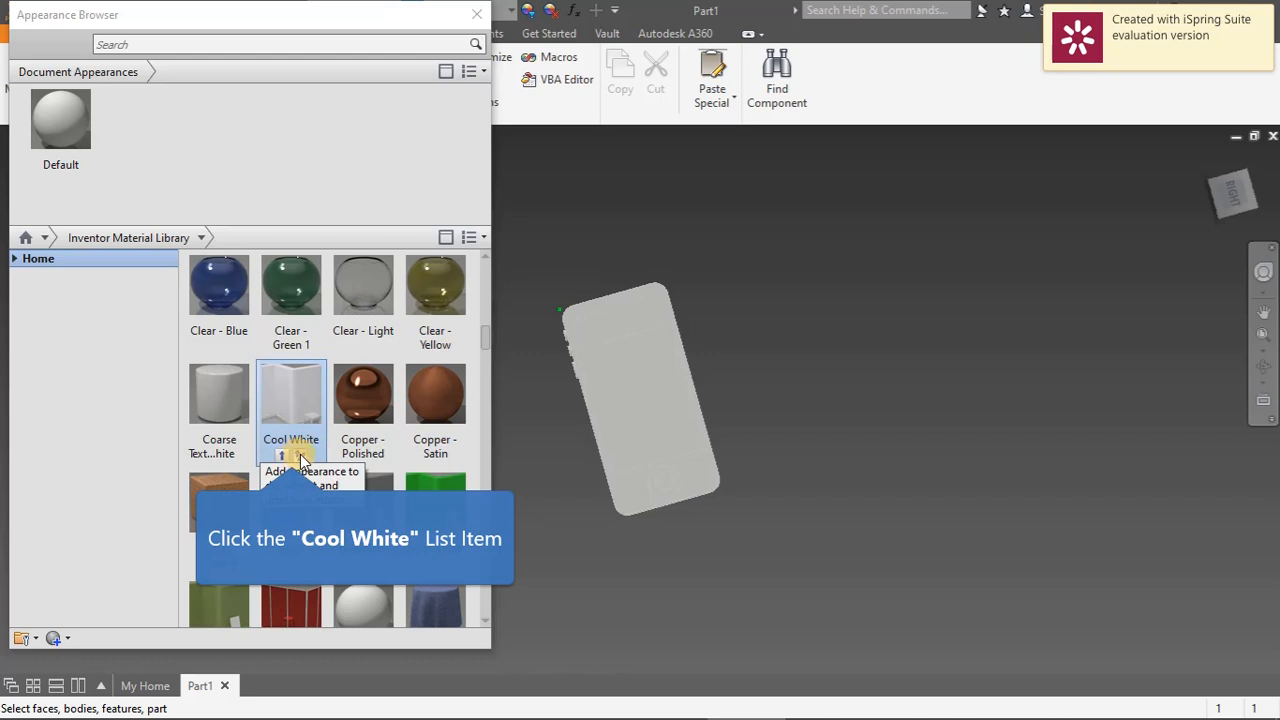
left_click(300, 455)
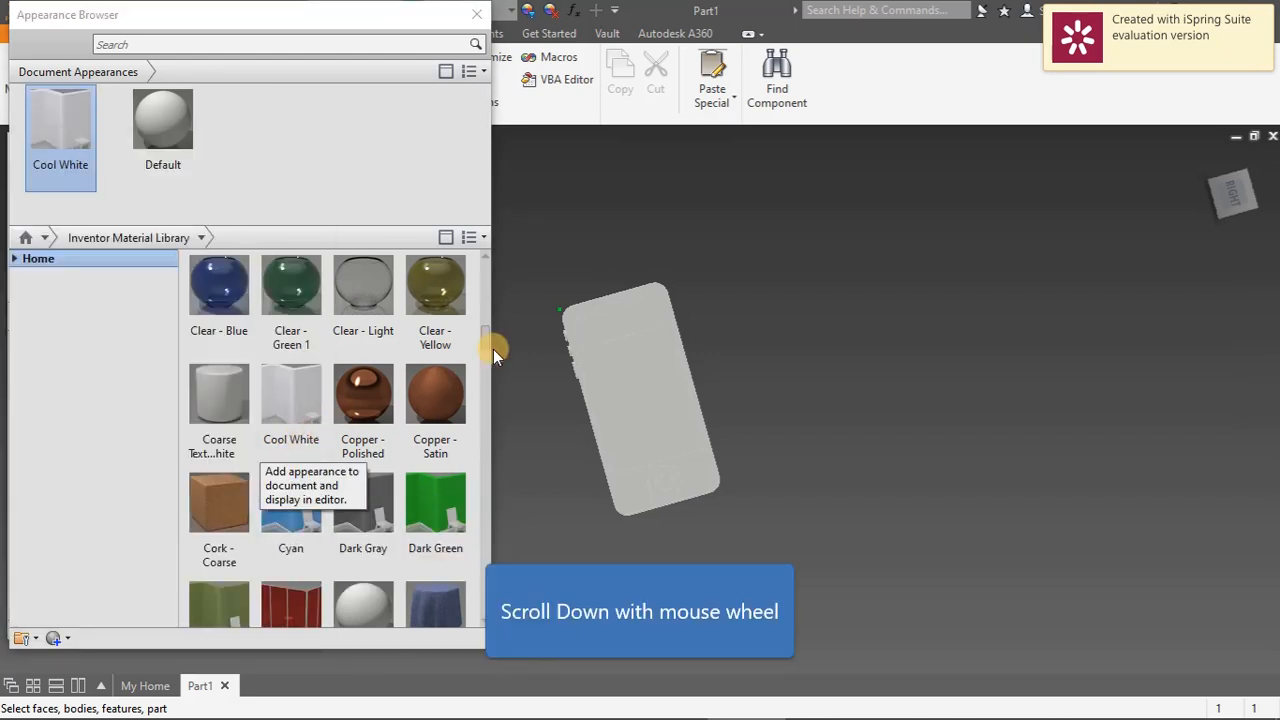
Apply the Cool White appearance to the phone's front face around the screen, camera and speaker
scroll(629, 318, "down", 3)
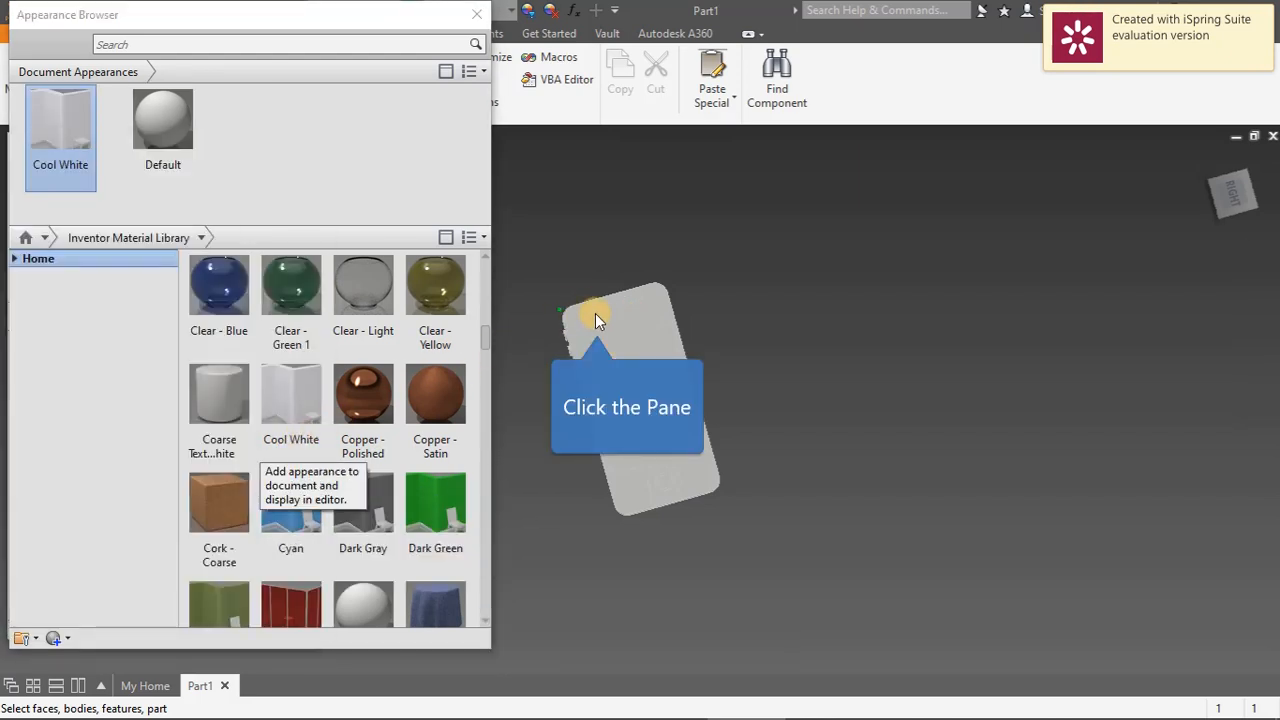
left_click(597, 328)
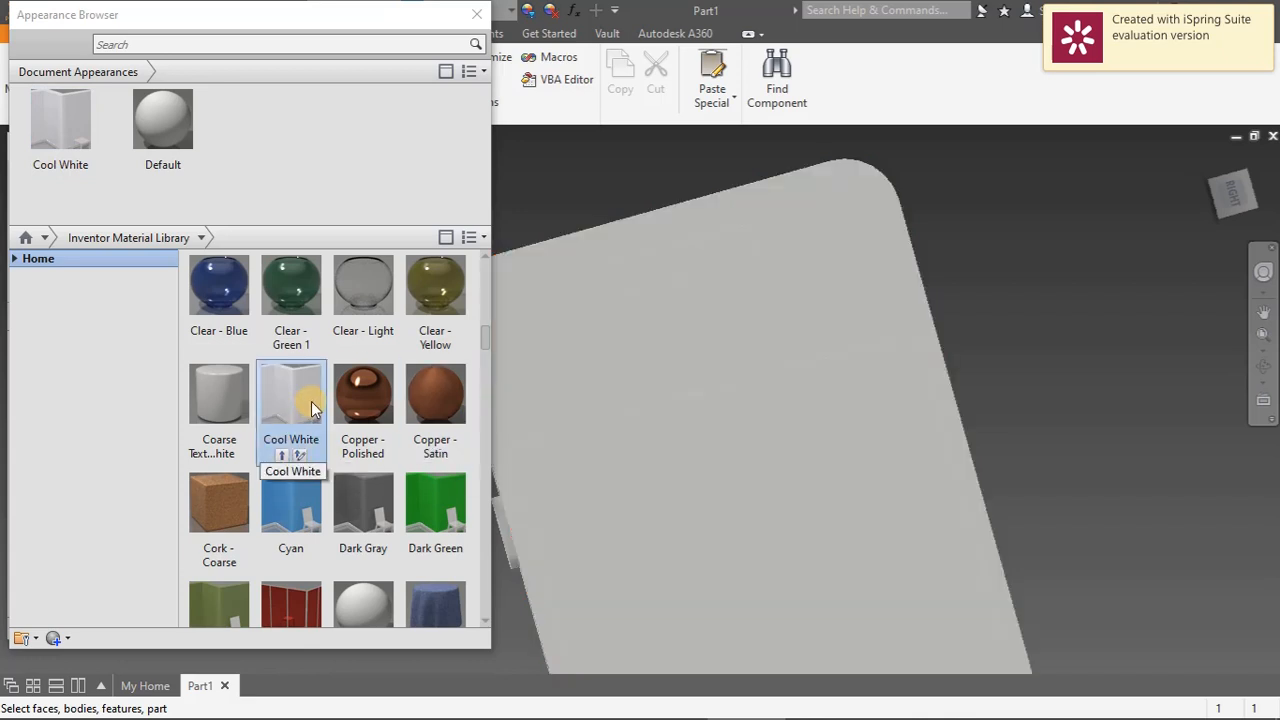
left_click(620, 328)
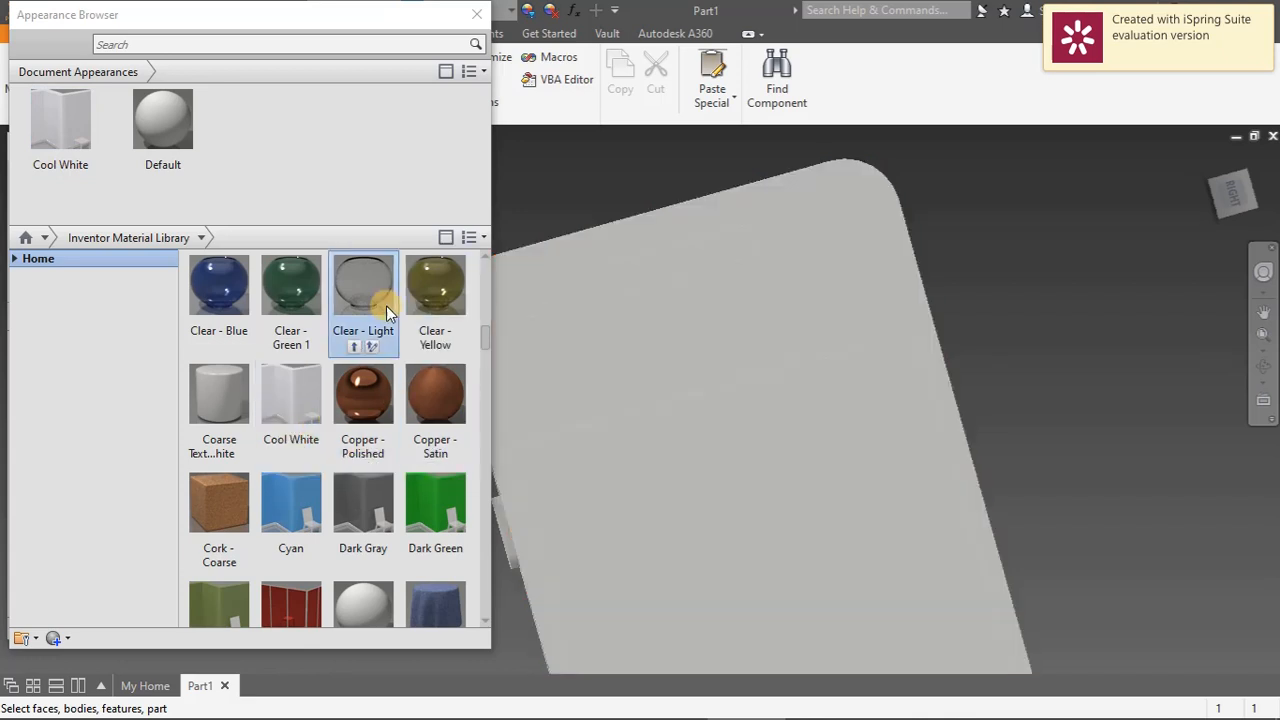
left_click(60, 186)
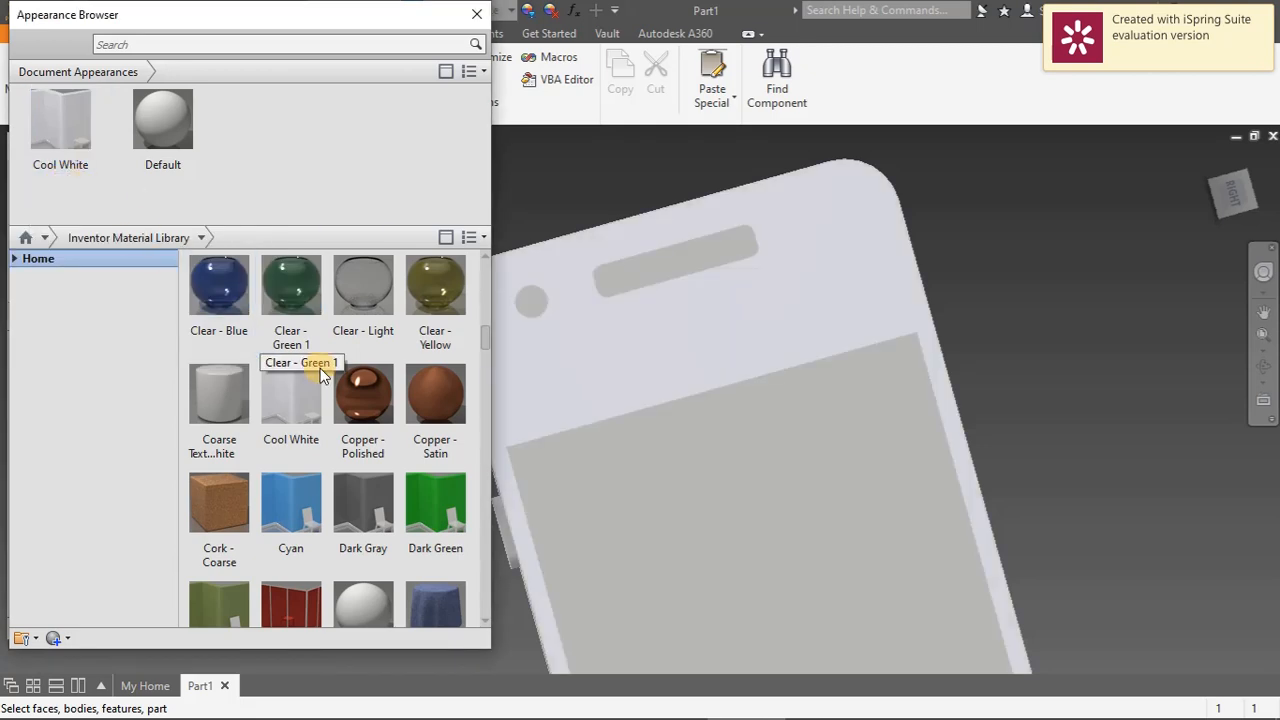
Assign the Default appearance to the round outer face of the home button
scroll(740, 345, "up", 5)
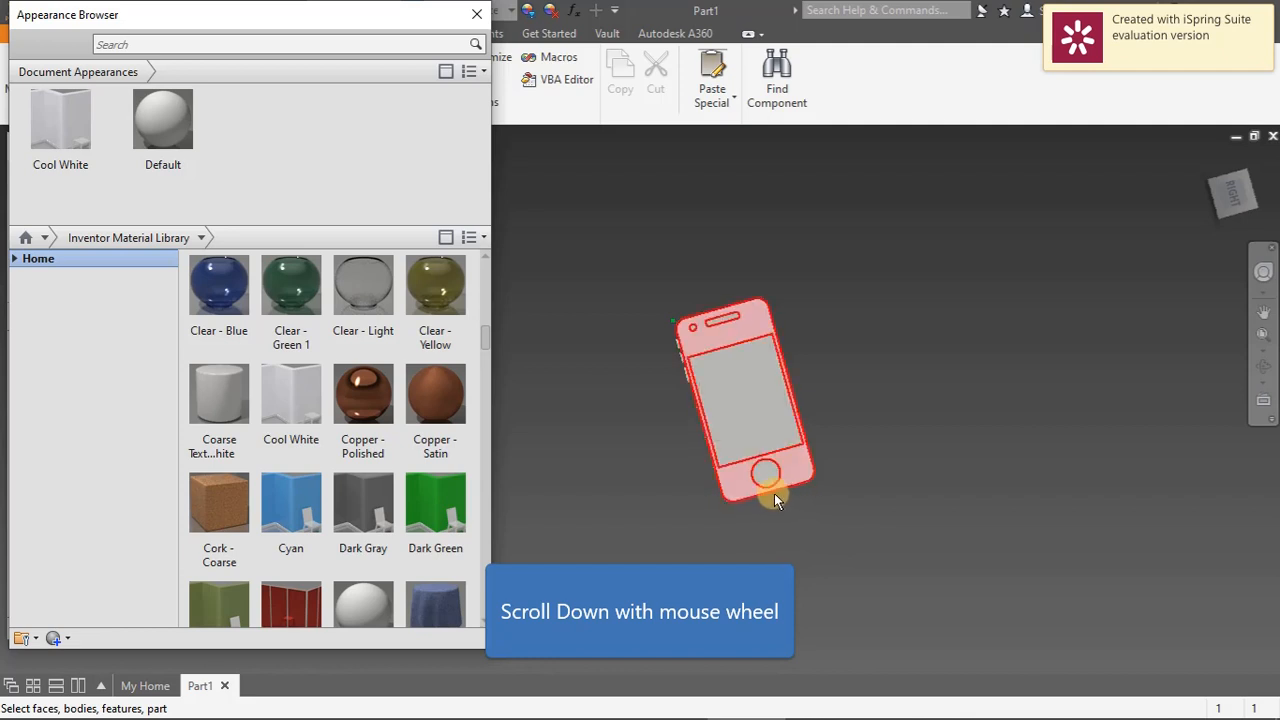
scroll(760, 485, "down", 5)
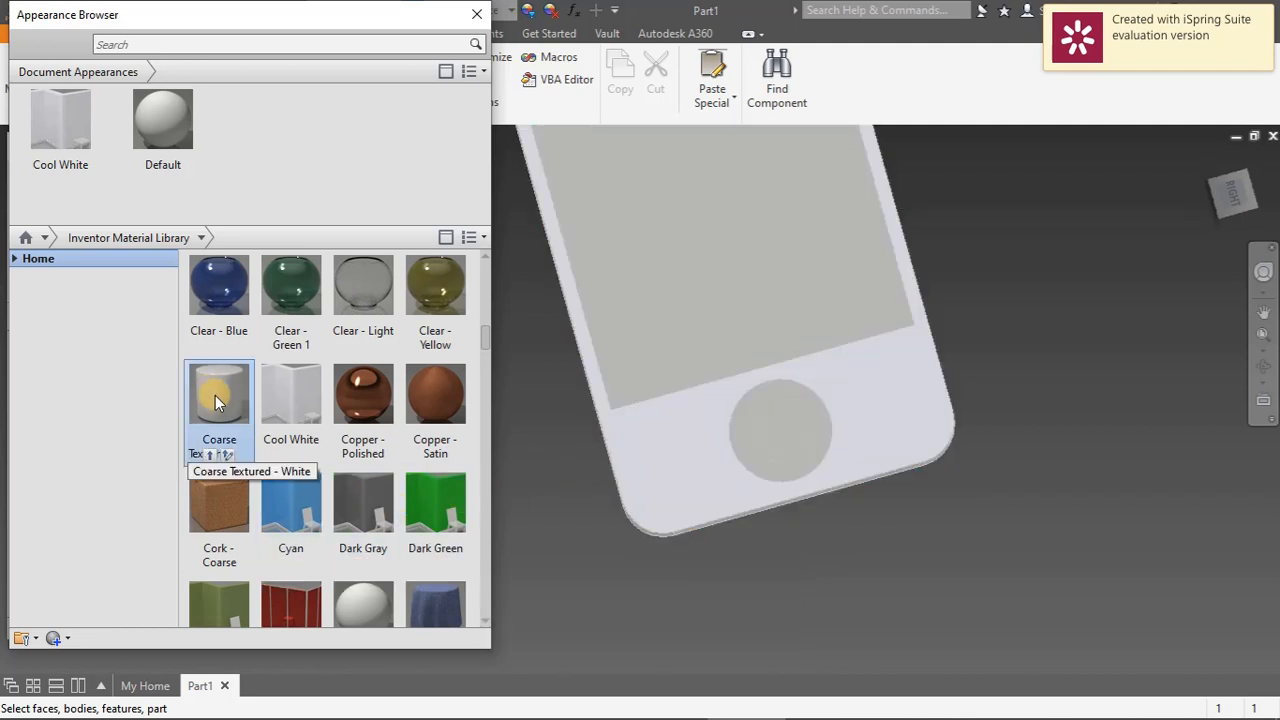
left_click(745, 450)
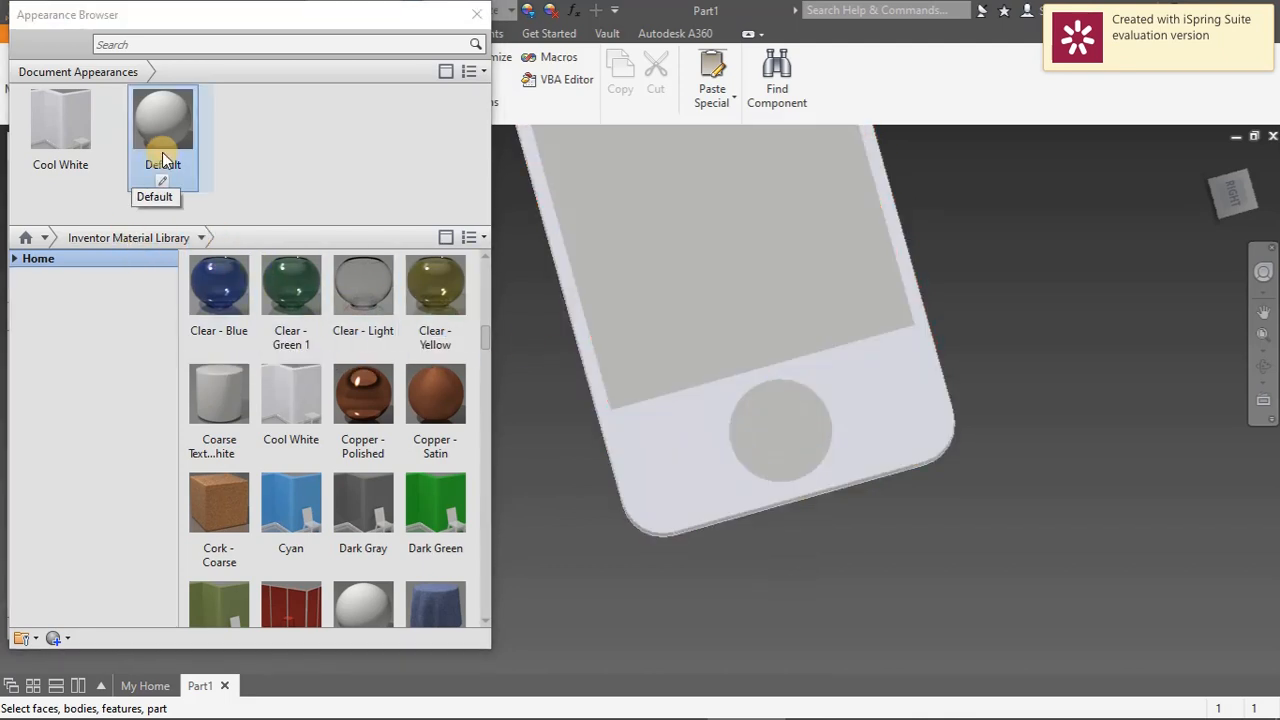
left_click(160, 185)
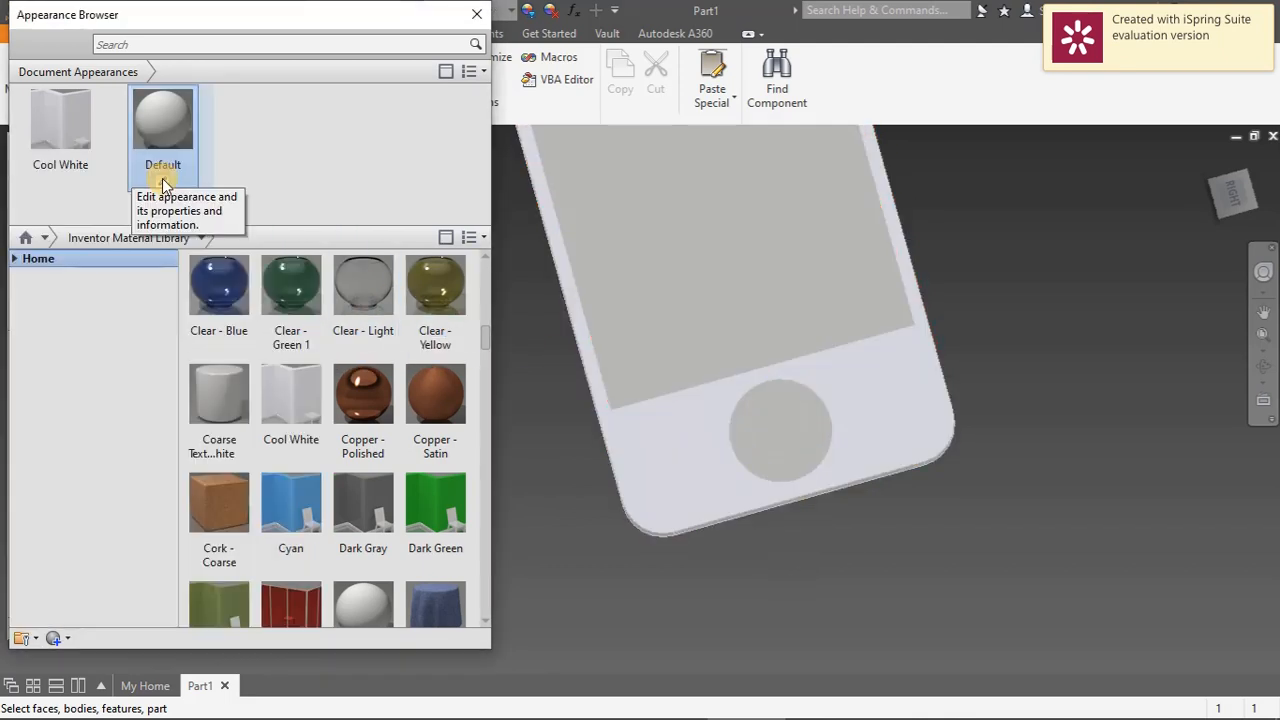
Apply the Glossy - Black appearance from the Inventor Material Library to the rounded-square ring on the home button
scroll(810, 418, "down", 3)
left_click(802, 438)
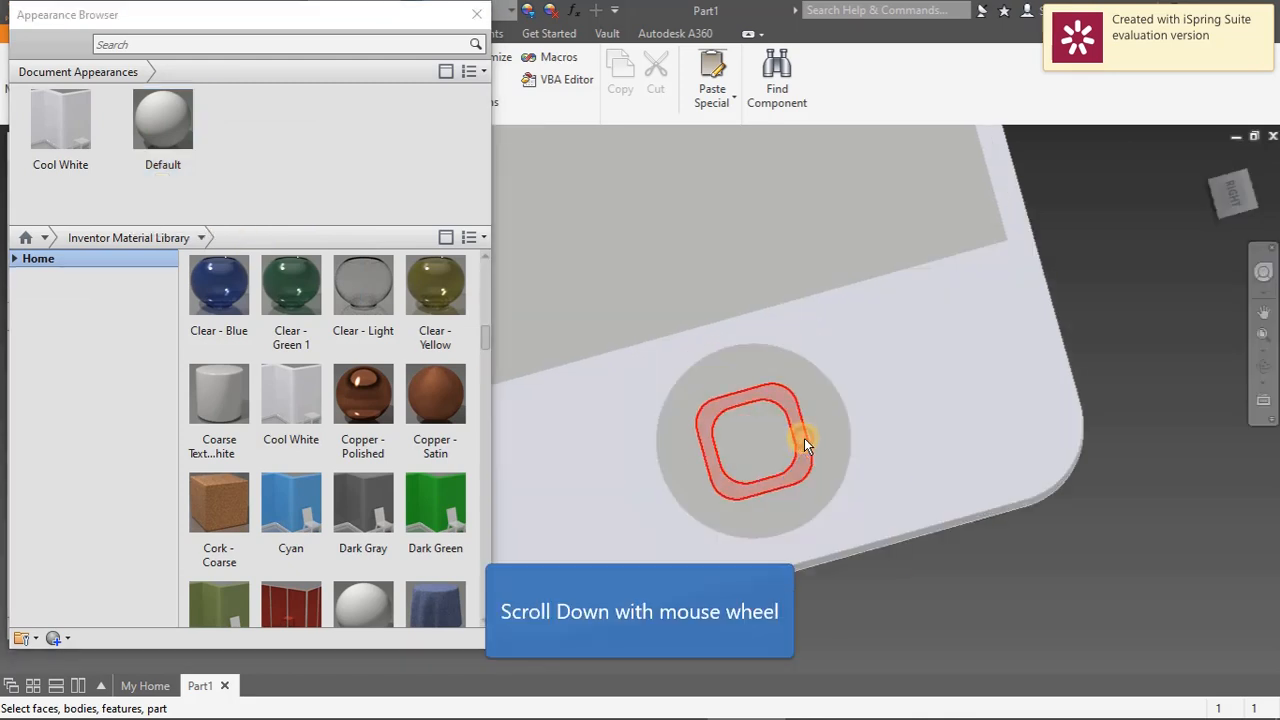
scroll(280, 548, "down", 3)
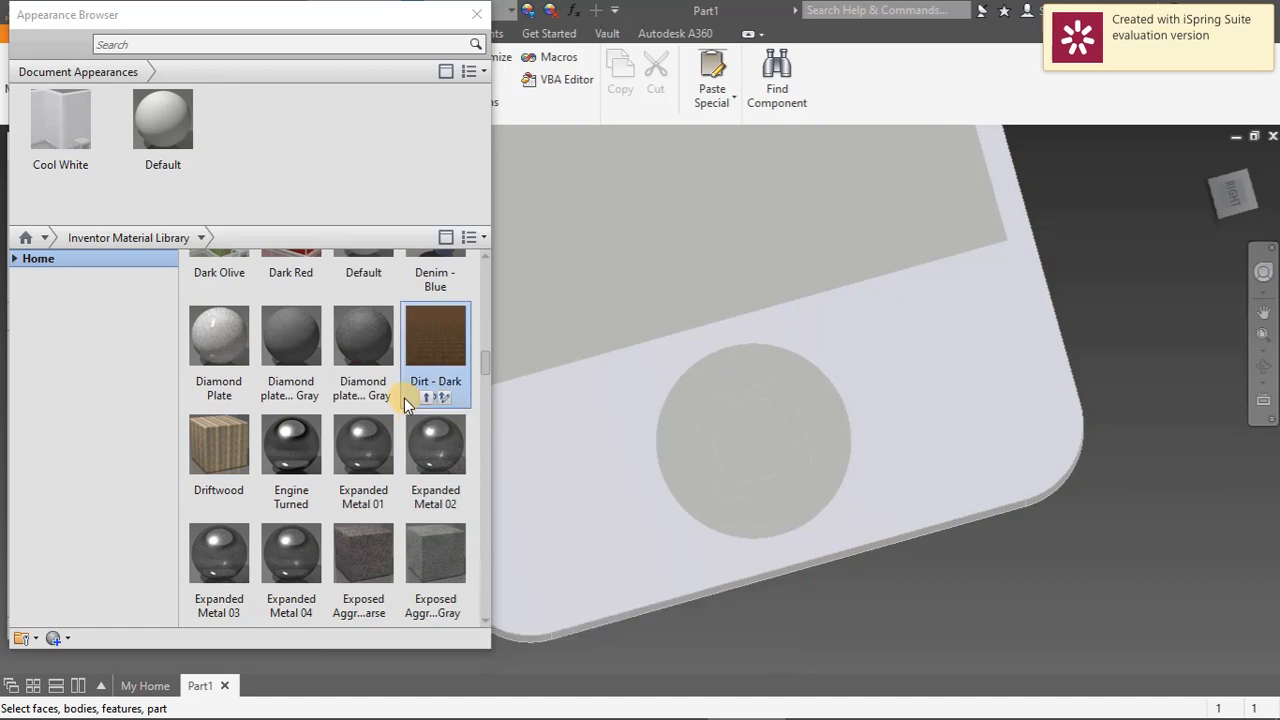
scroll(404, 398, "down", 5)
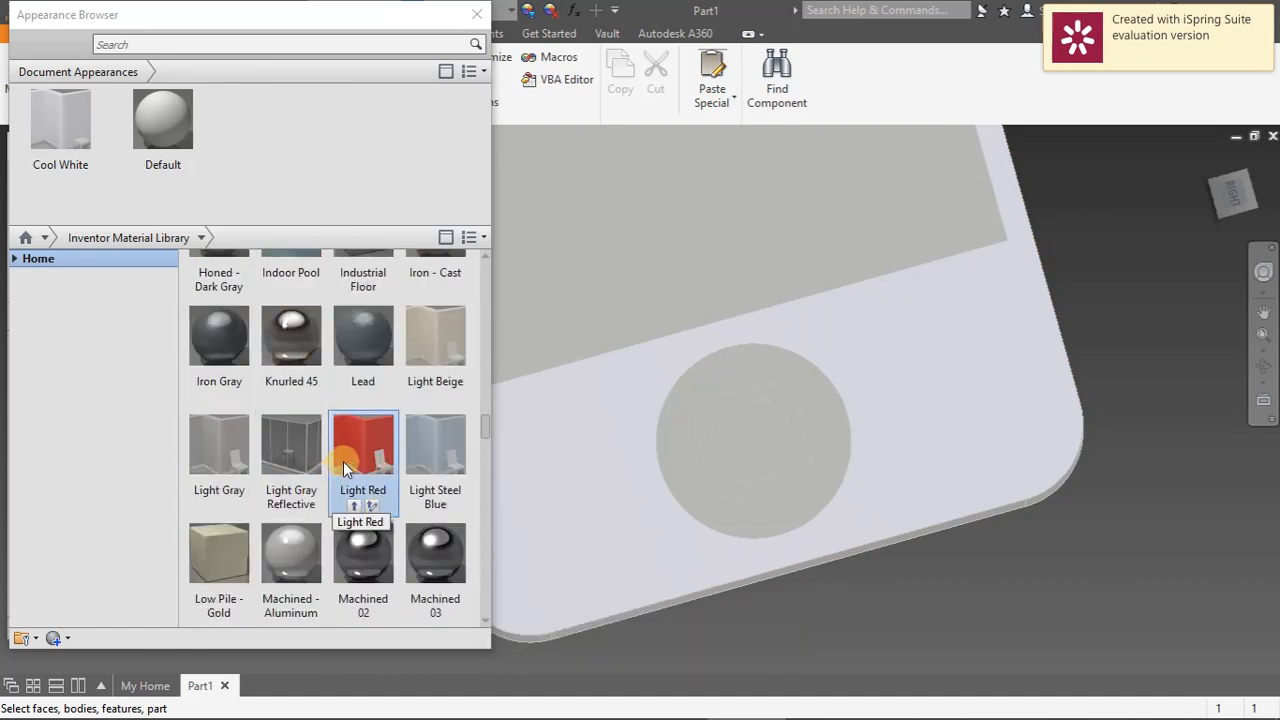
scroll(343, 461, "up", 5)
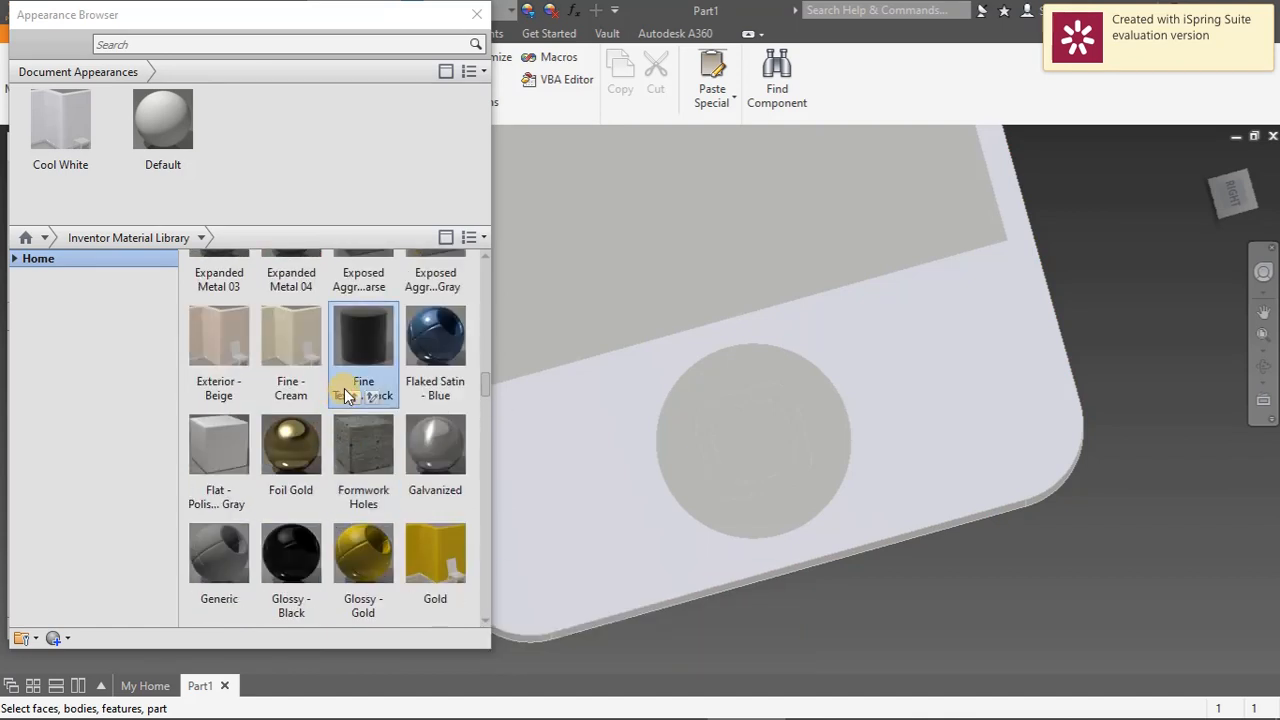
scroll(344, 388, "up", 3)
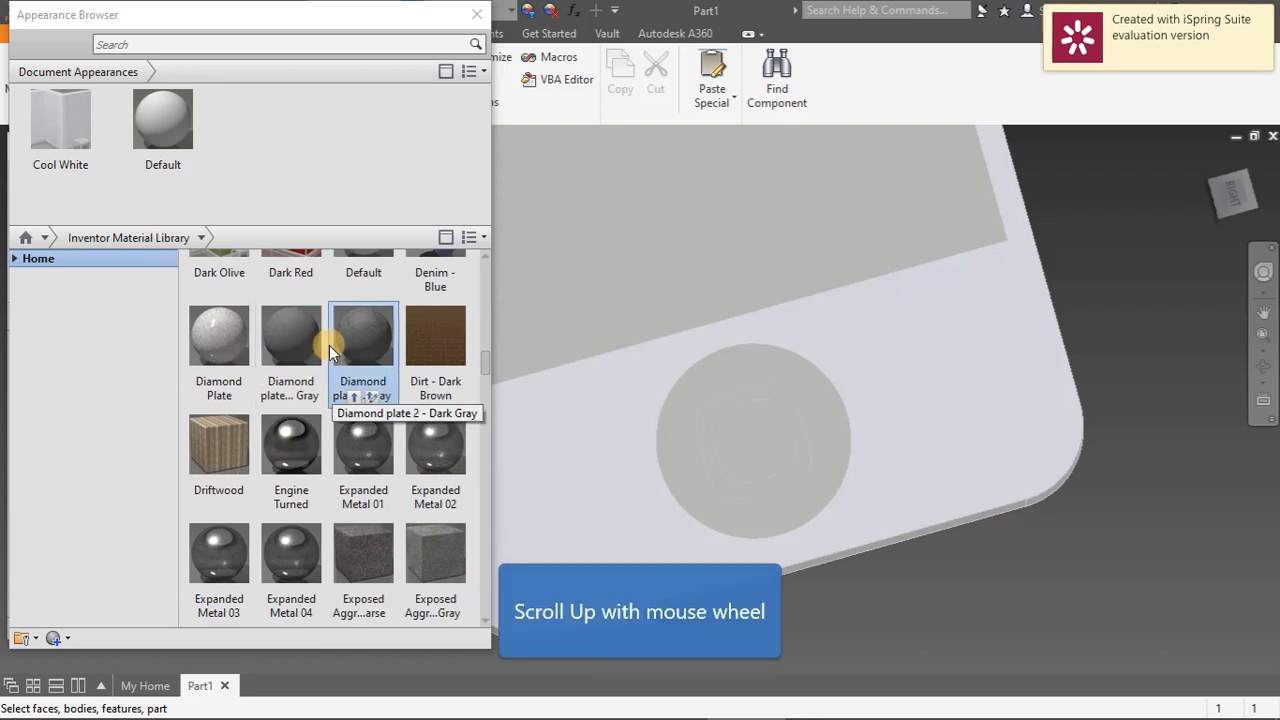
scroll(330, 345, "up", 3)
scroll(351, 324, "up", 5)
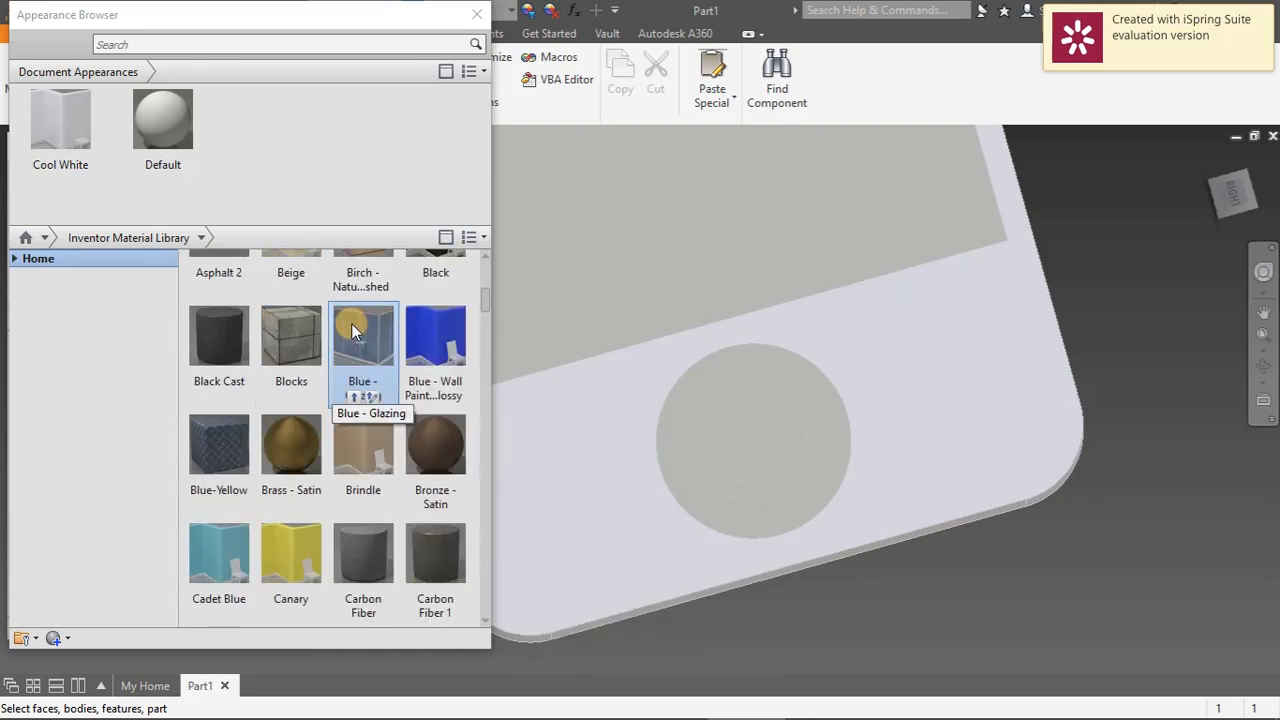
scroll(337, 323, "up", 1)
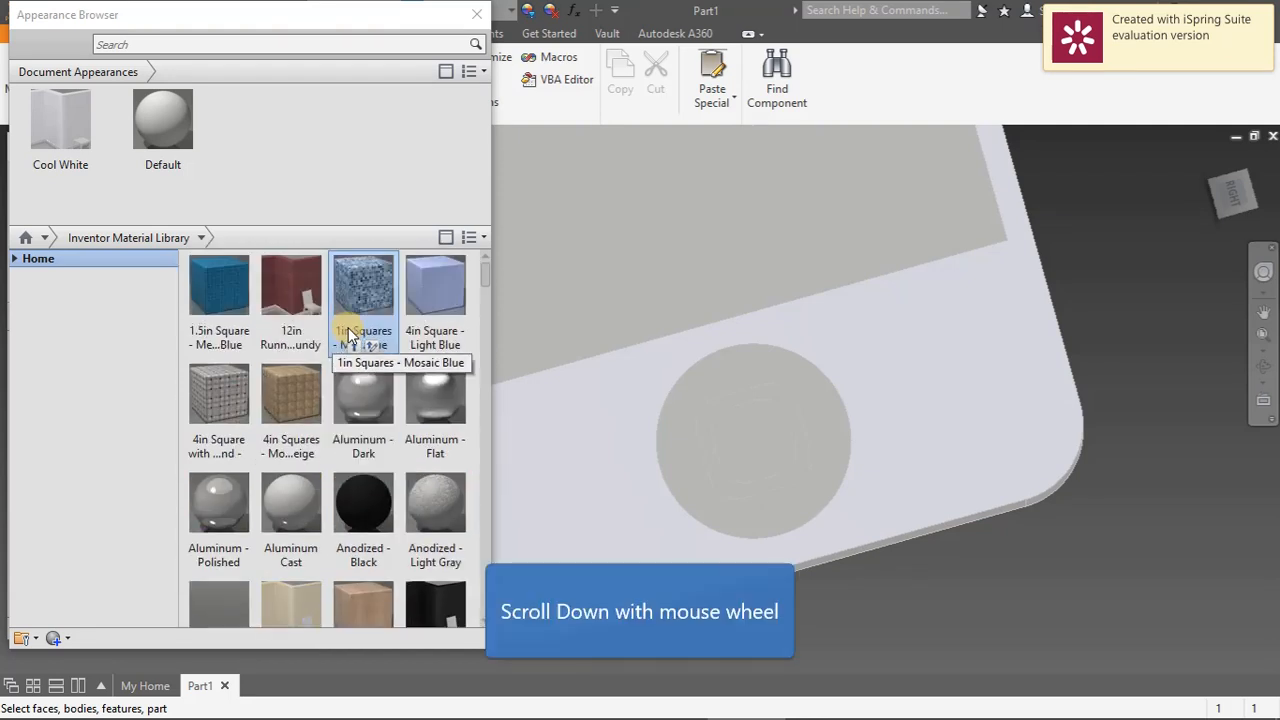
scroll(361, 318, "down", 3)
scroll(361, 318, "down", 3)
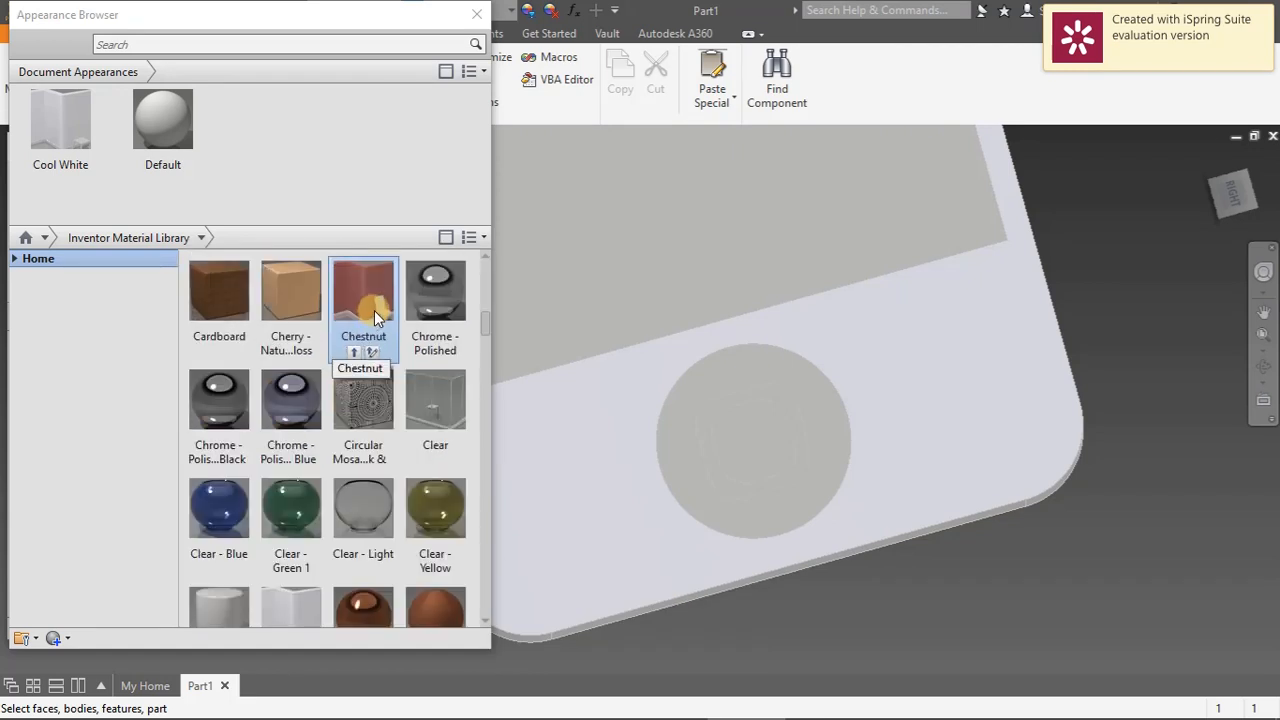
scroll(376, 318, "down", 8)
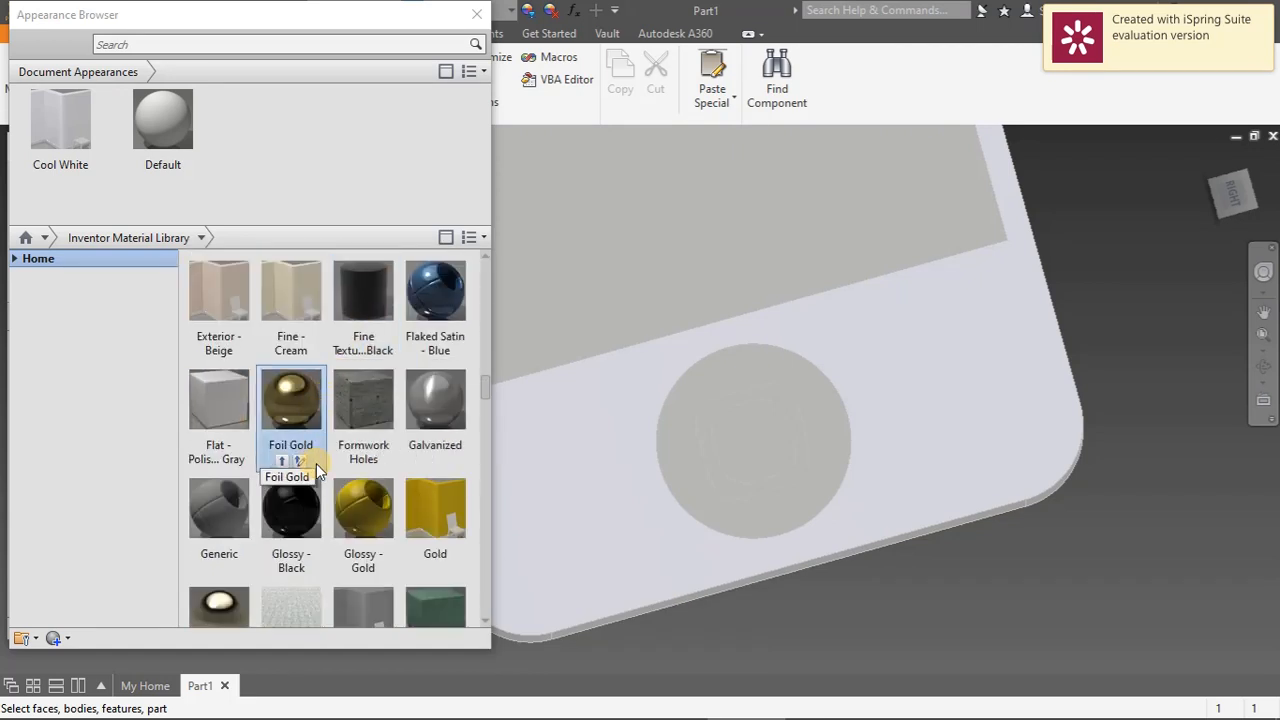
left_click(285, 572)
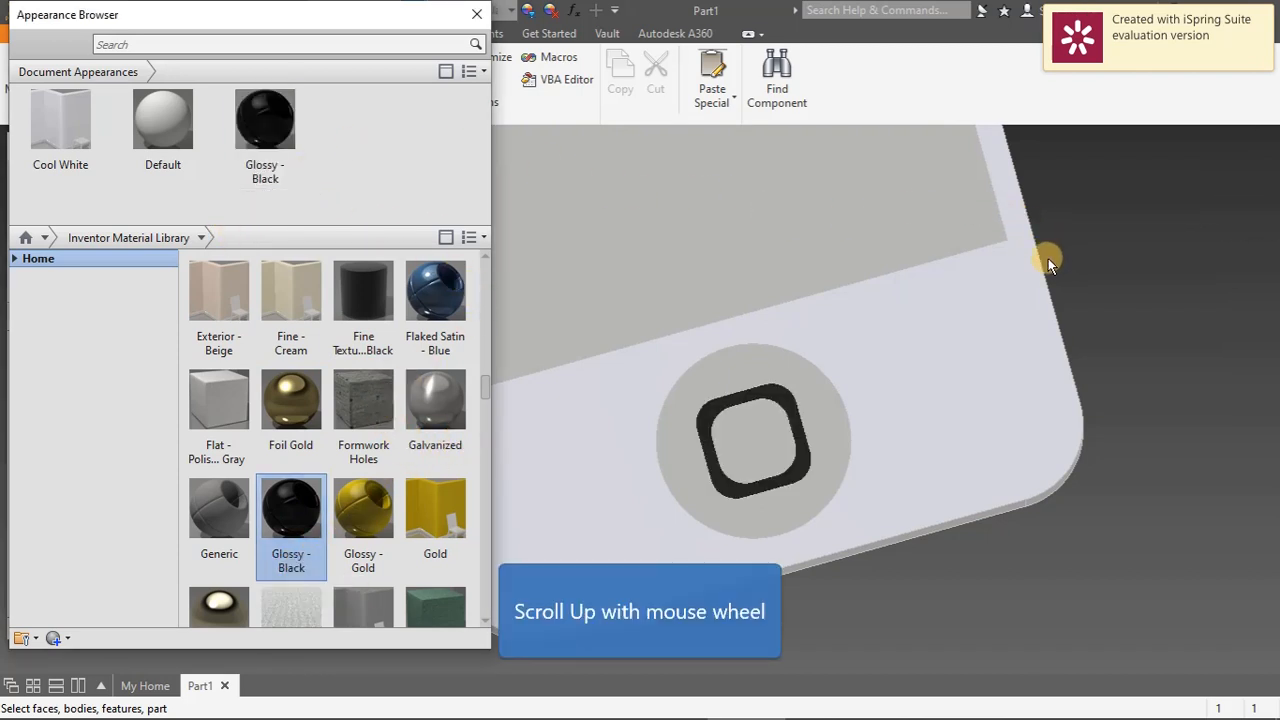
Apply the Glossy - Black document appearance to the phone's rectangular screen face
scroll(1045, 260, "up", 5)
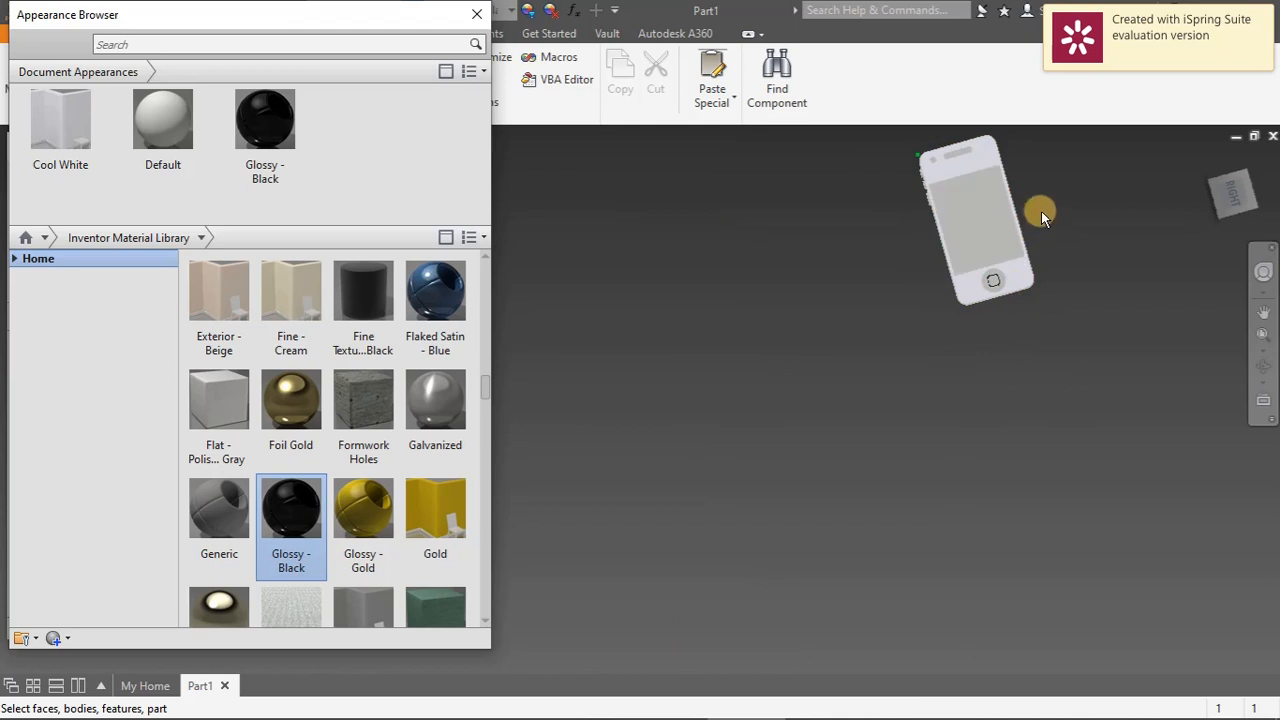
left_click(986, 203)
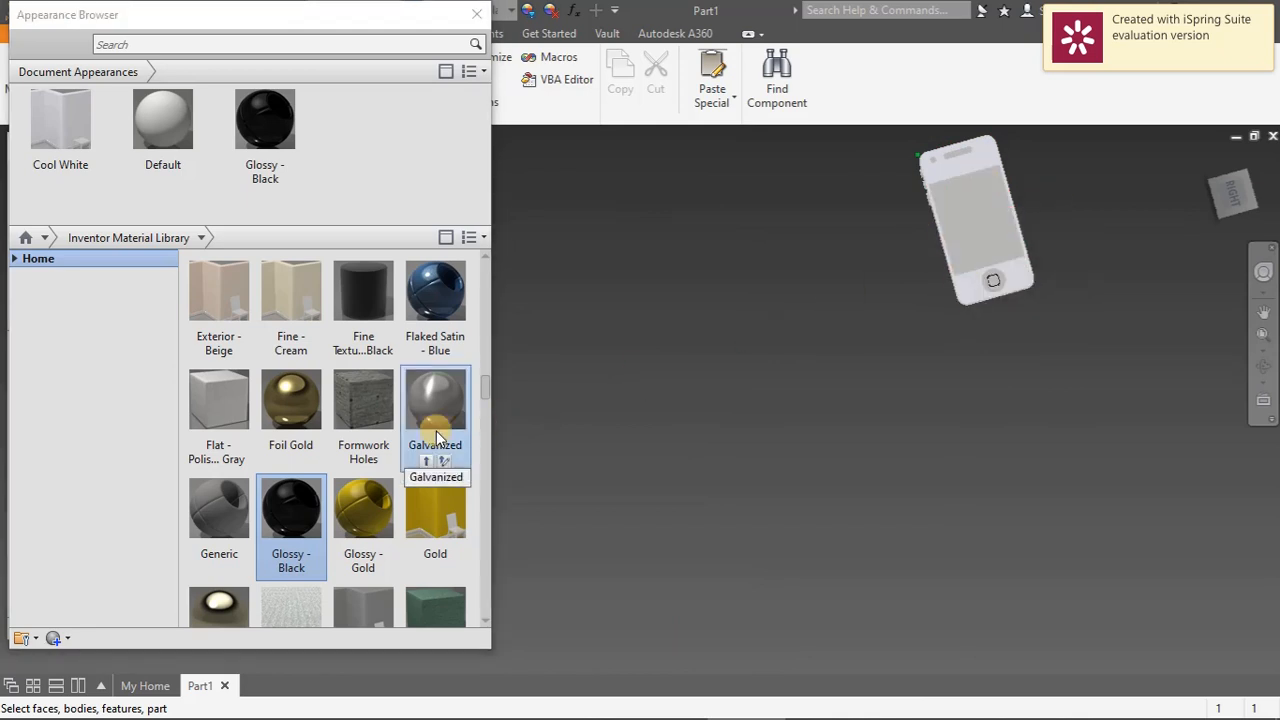
scroll(443, 429, "up", 2)
left_click(265, 185)
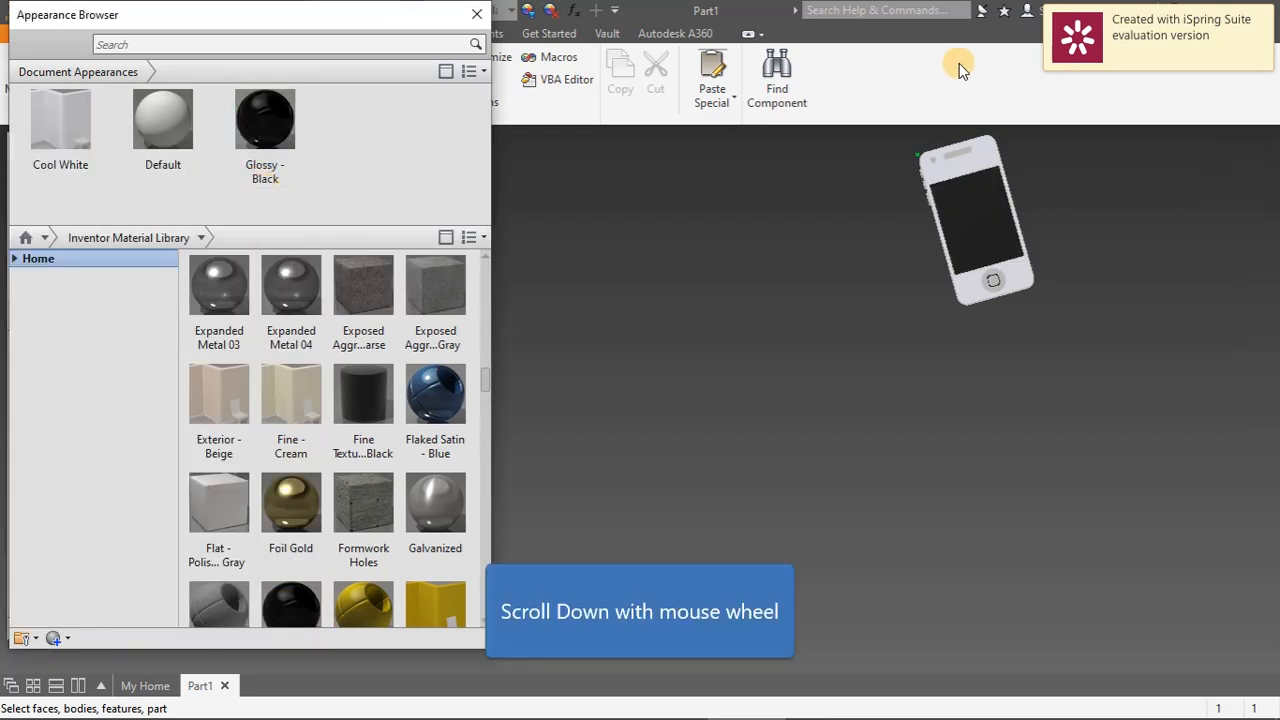
Apply the Glossy - Black appearance to the speaker slot and the round camera face above the screen
scroll(980, 150, "down", 5)
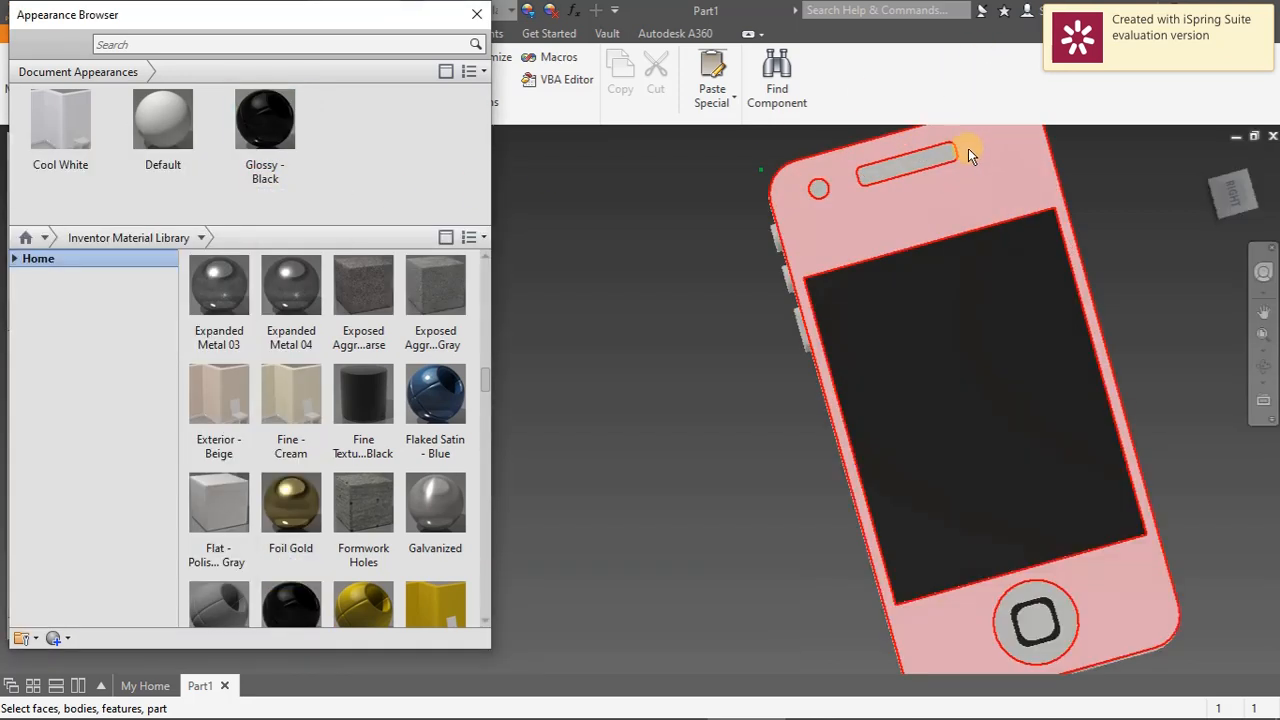
left_click(902, 173)
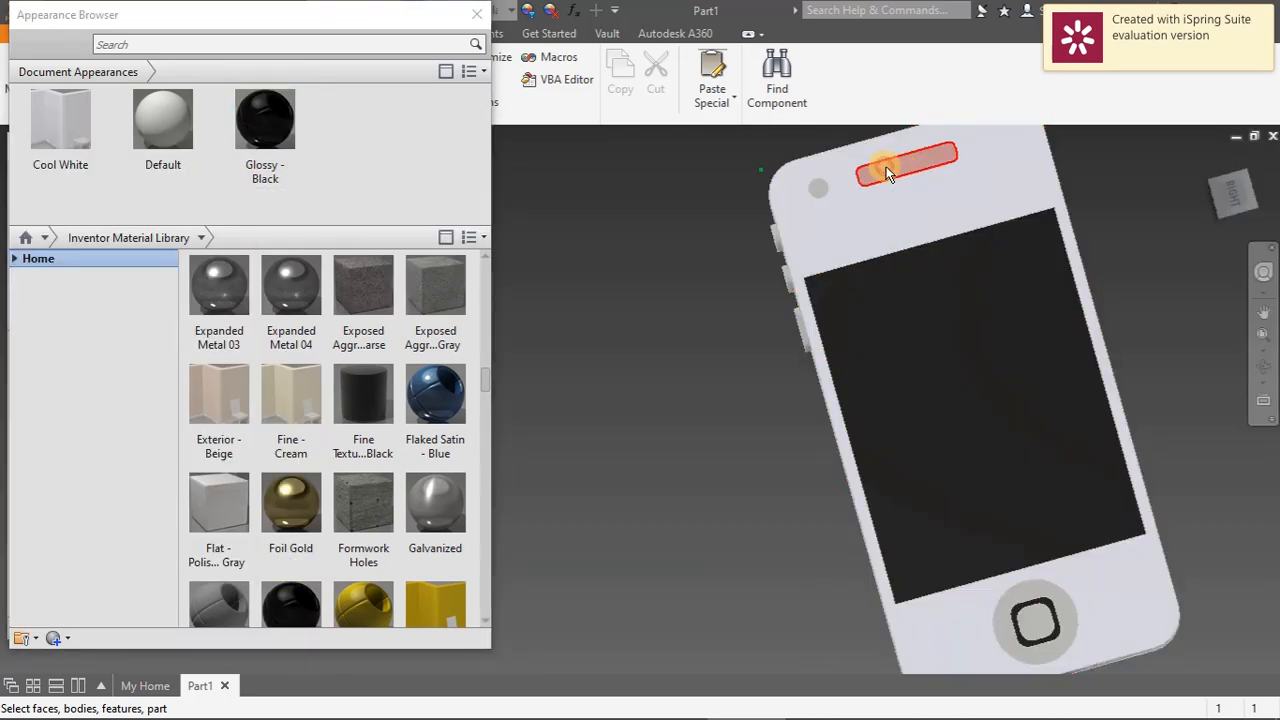
left_click(268, 185)
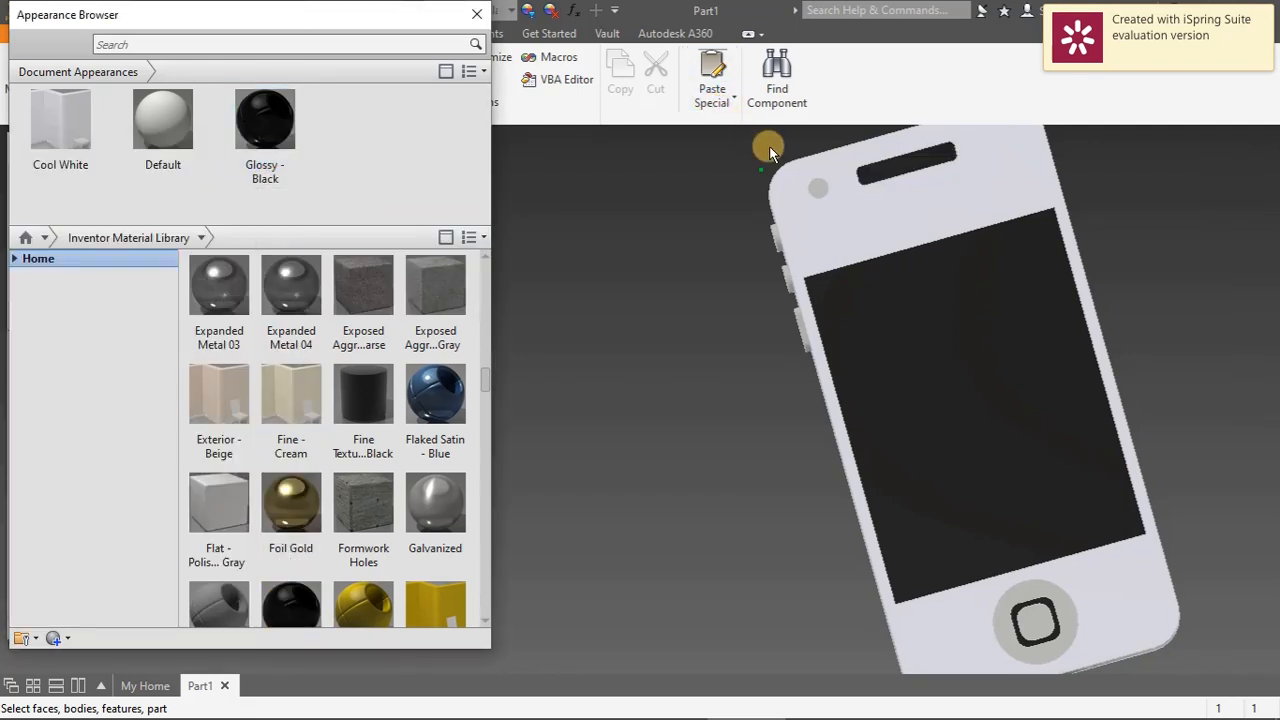
left_click(818, 188)
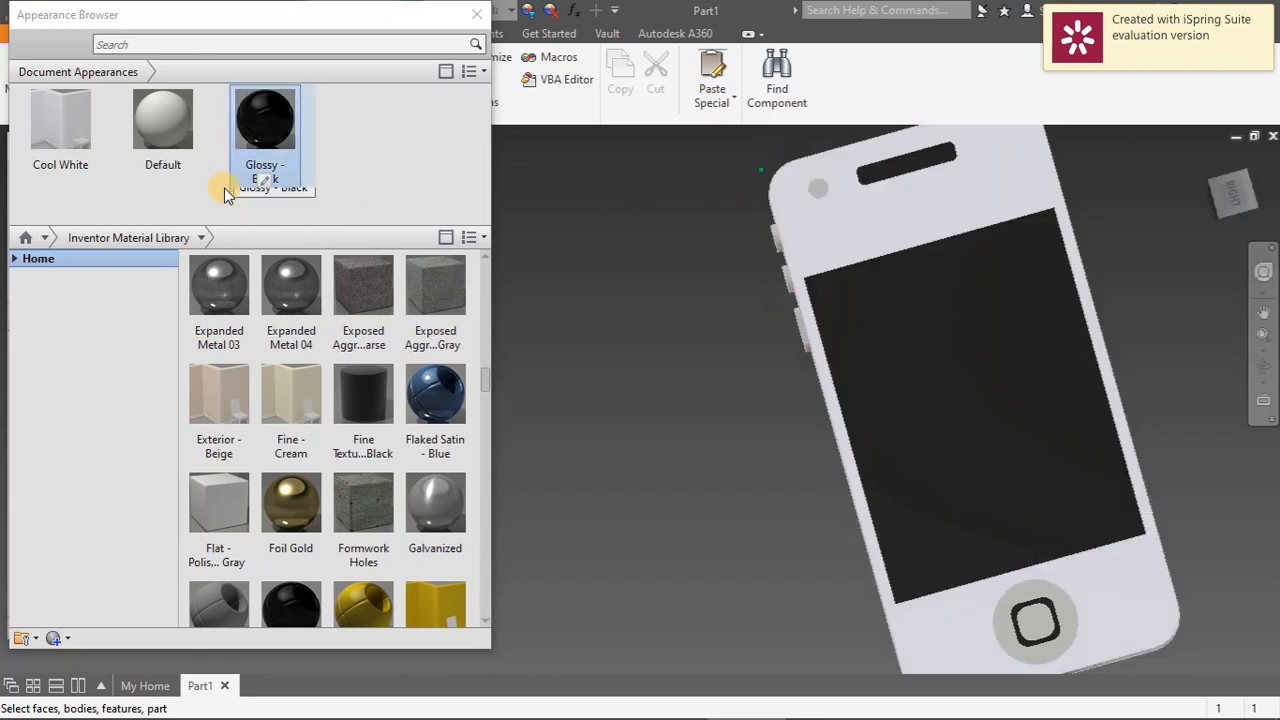
left_click(265, 182)
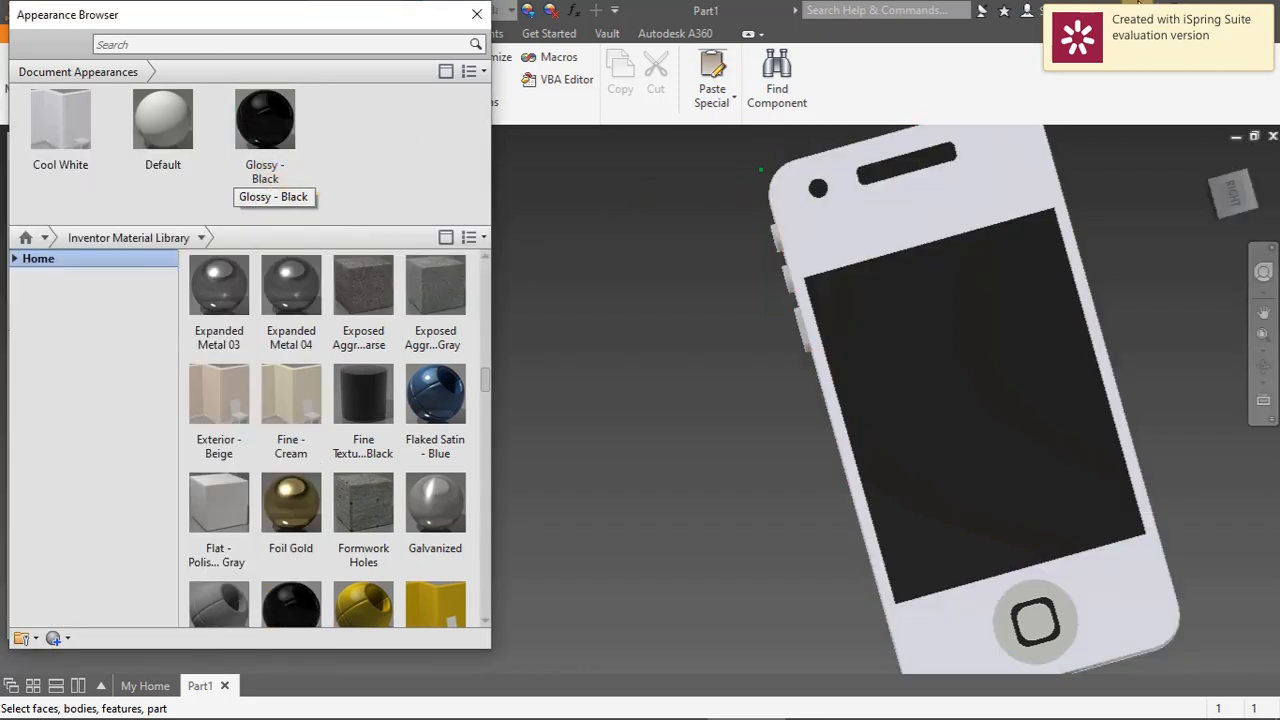
Apply the Cool White appearance to the phone's long flat side face opposite the side buttons
left_click_drag(1240, 198, 1134, 246)
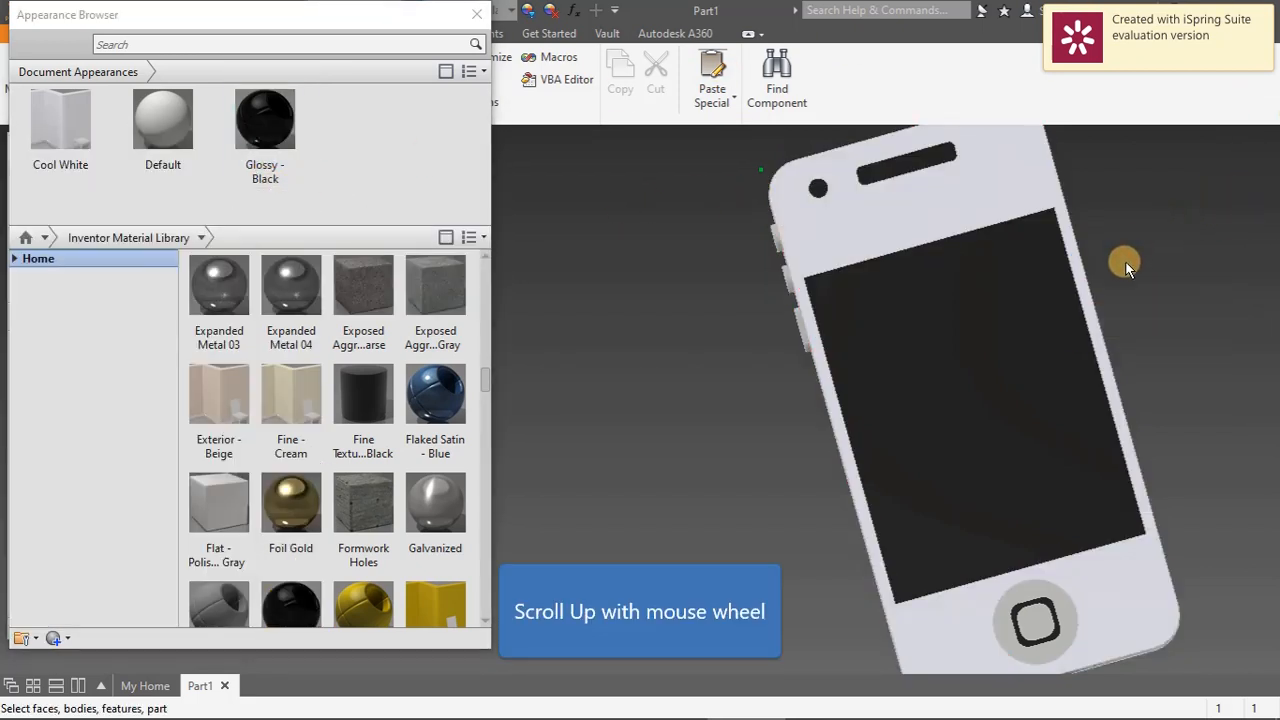
scroll(924, 385, "up", 3)
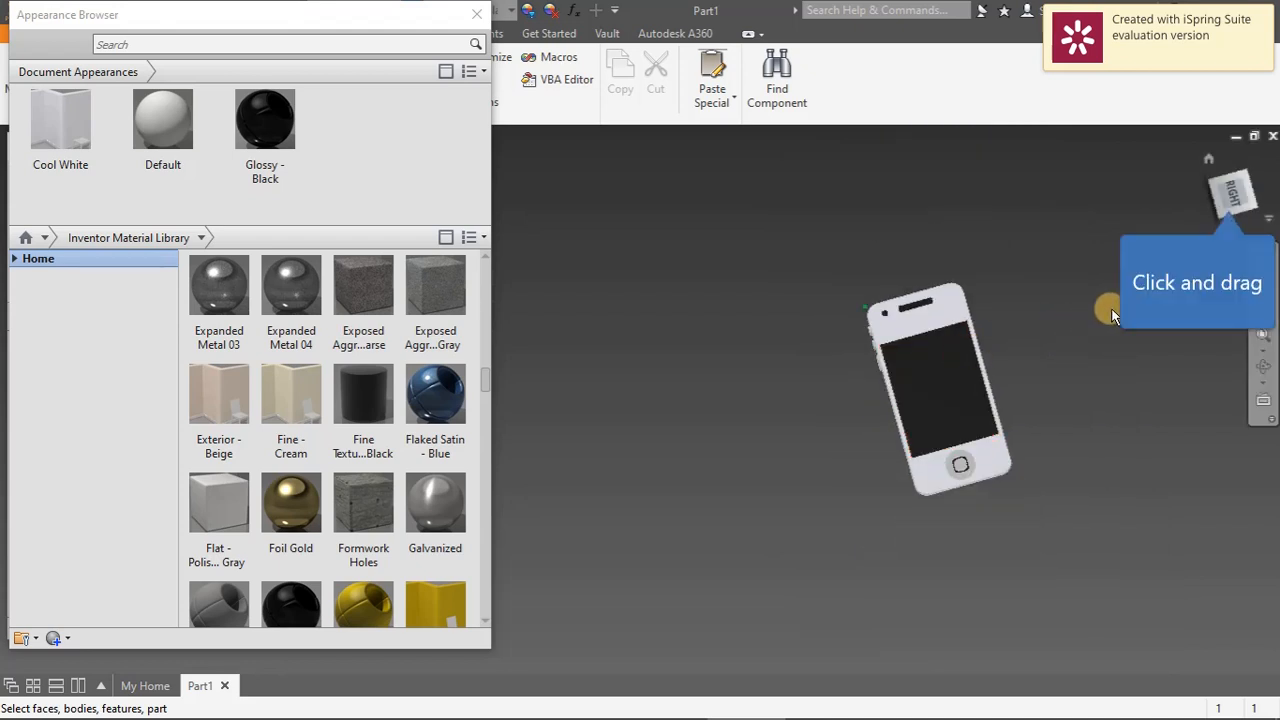
left_click_drag(1230, 205, 1140, 216)
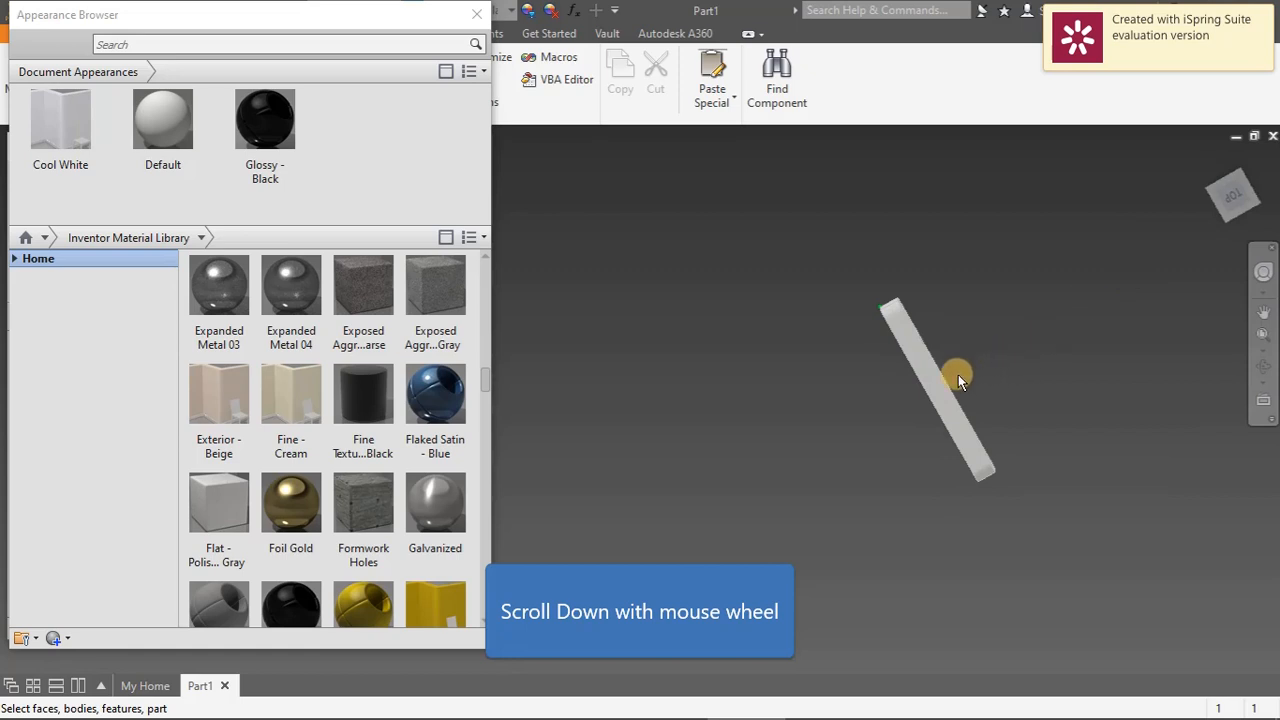
scroll(958, 378, "down", 5)
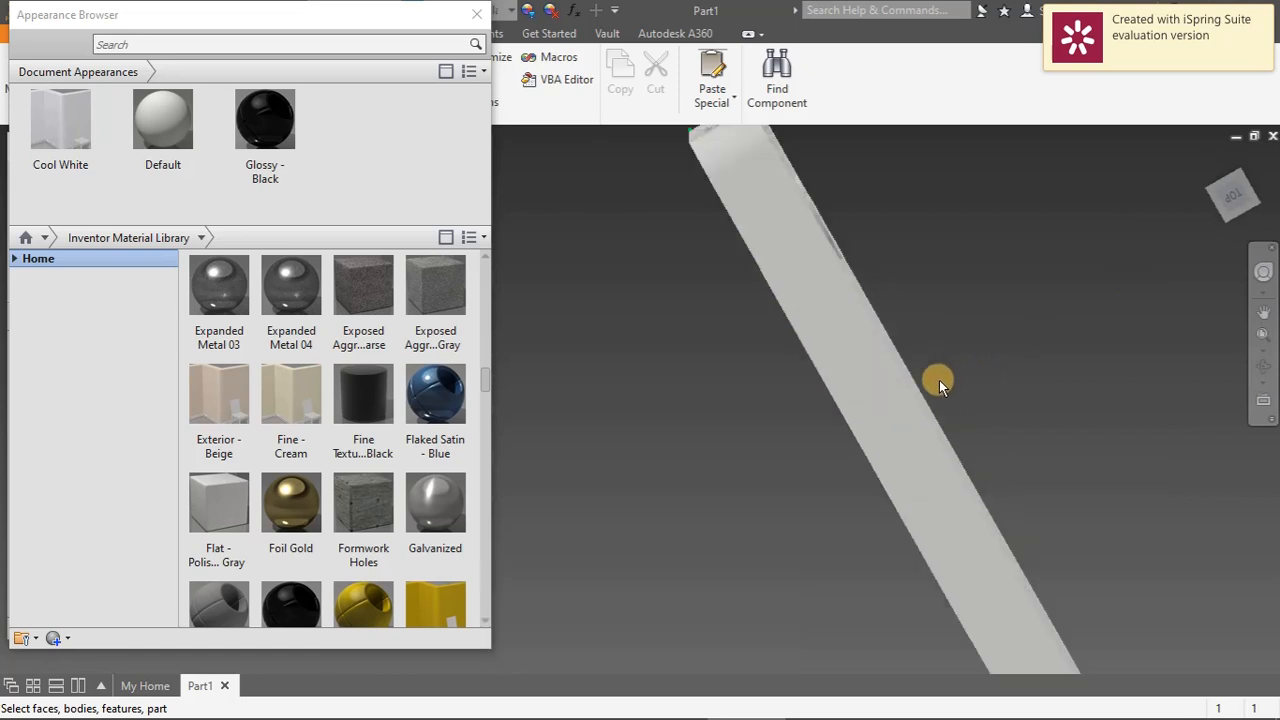
left_click(866, 379)
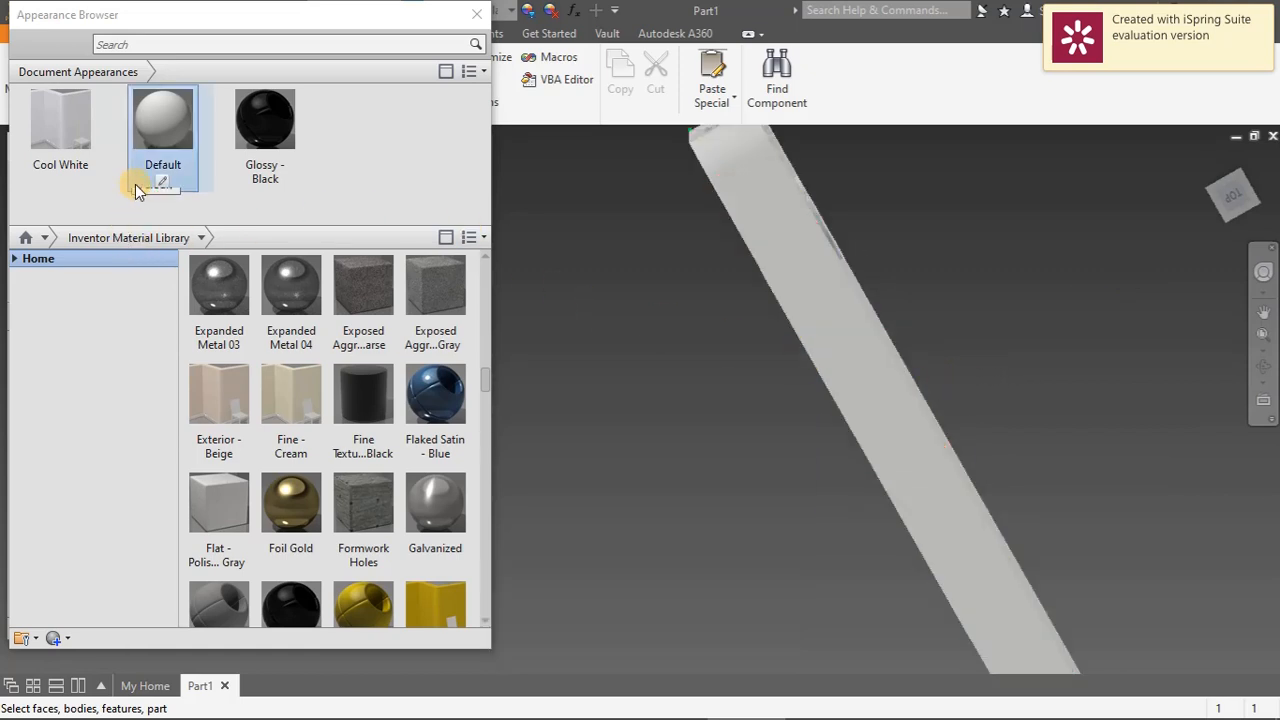
left_click(59, 182)
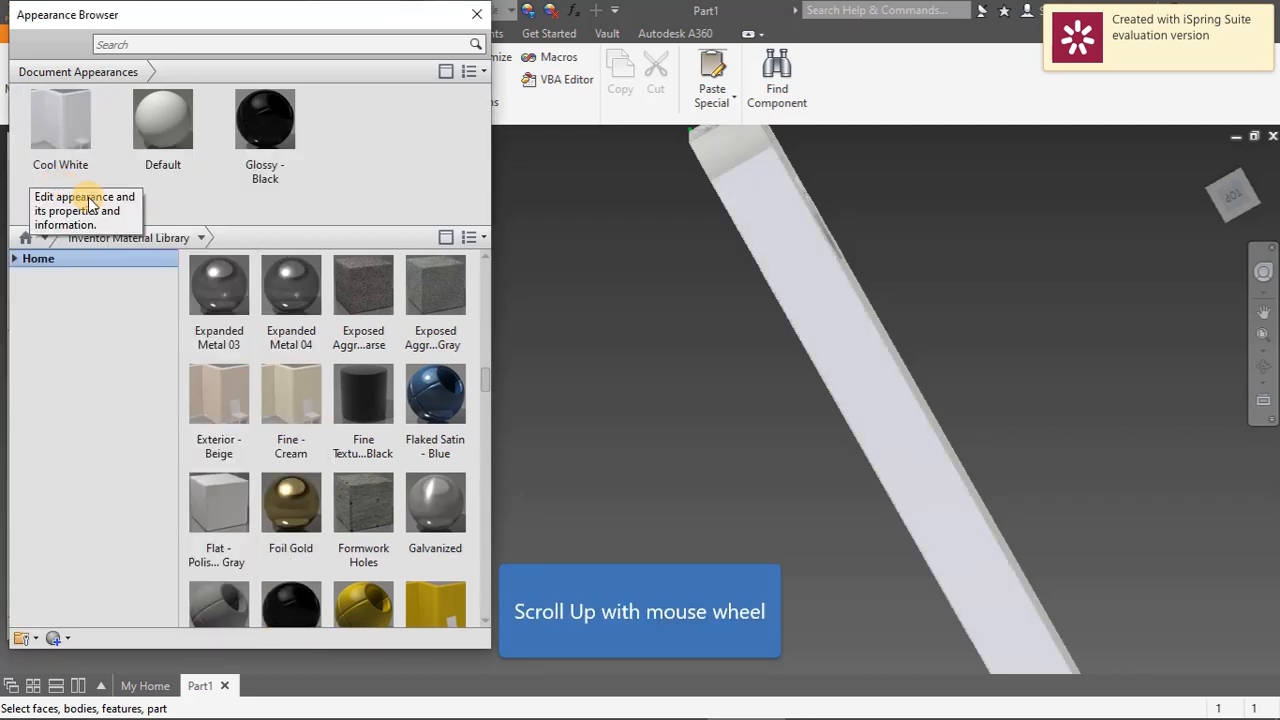
Apply the Cool White appearance to the long side face around the three side buttons
scroll(840, 326, "up", 5)
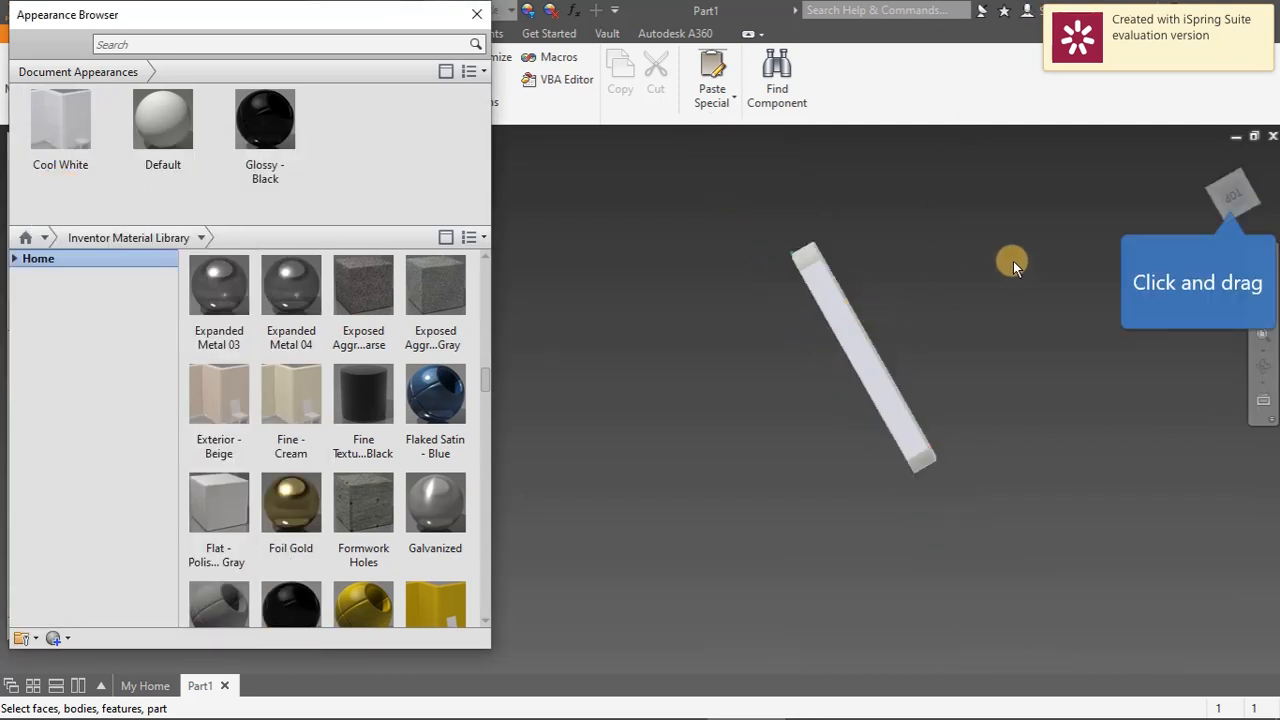
left_click_drag(1234, 199, 1270, 176)
left_click(864, 374)
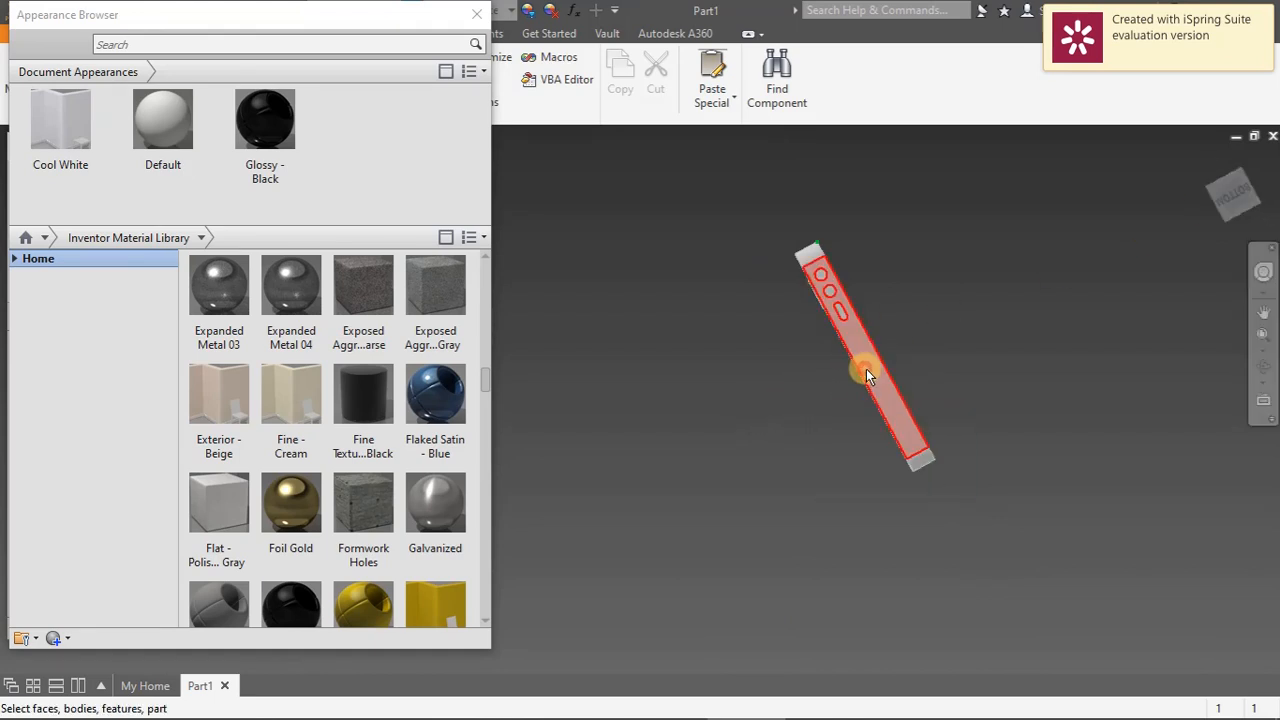
left_click(57, 188)
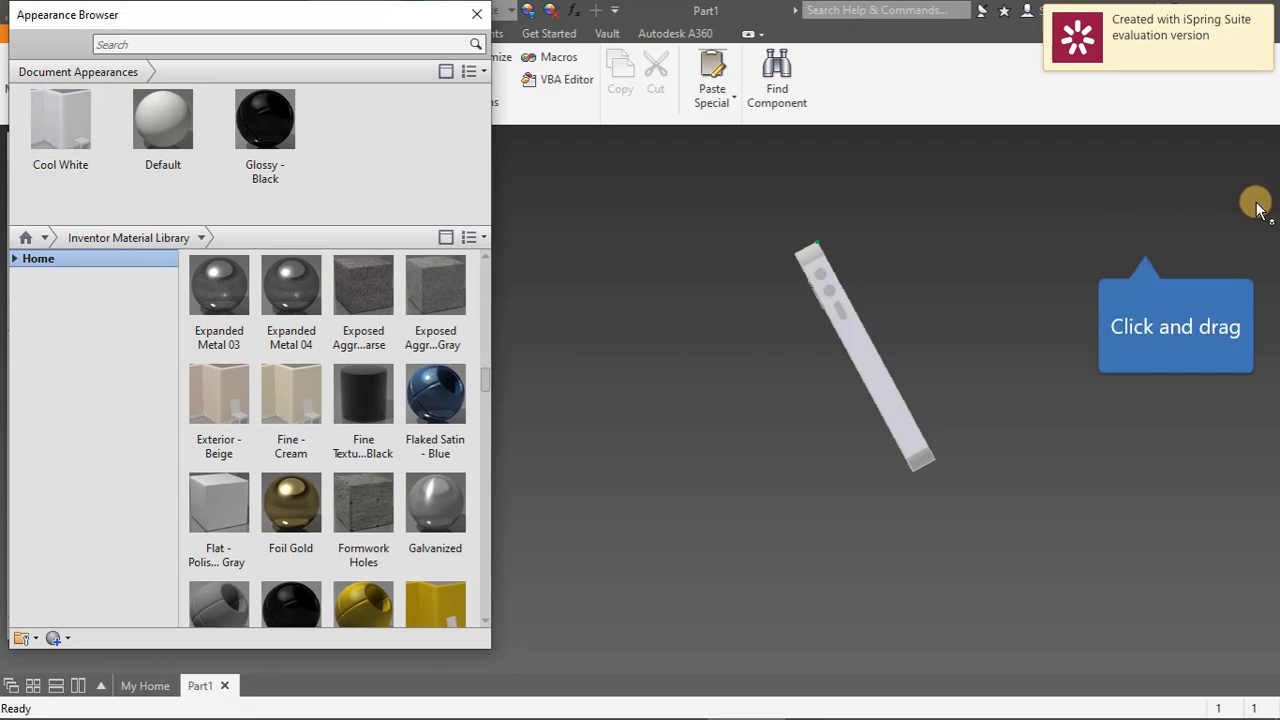
Apply the Cool White appearance to the flat end face at the home-button end of the phone
left_click_drag(1147, 242, 1116, 254)
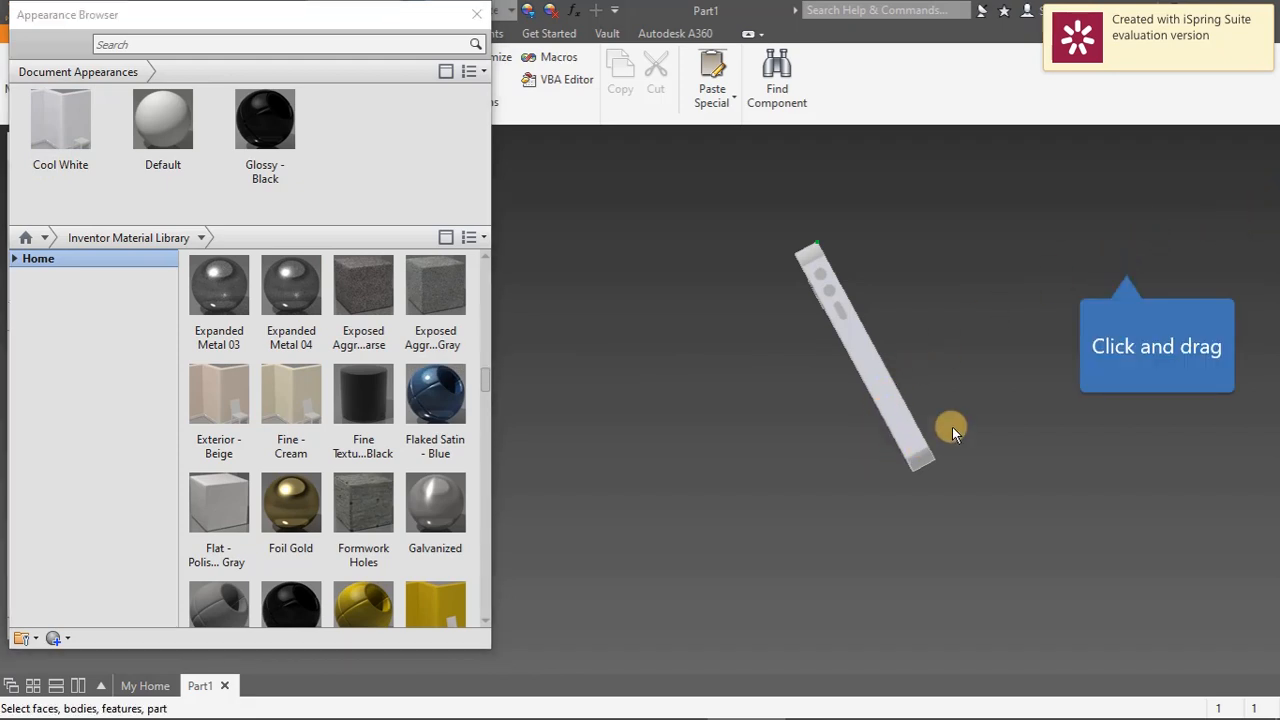
left_click(871, 371)
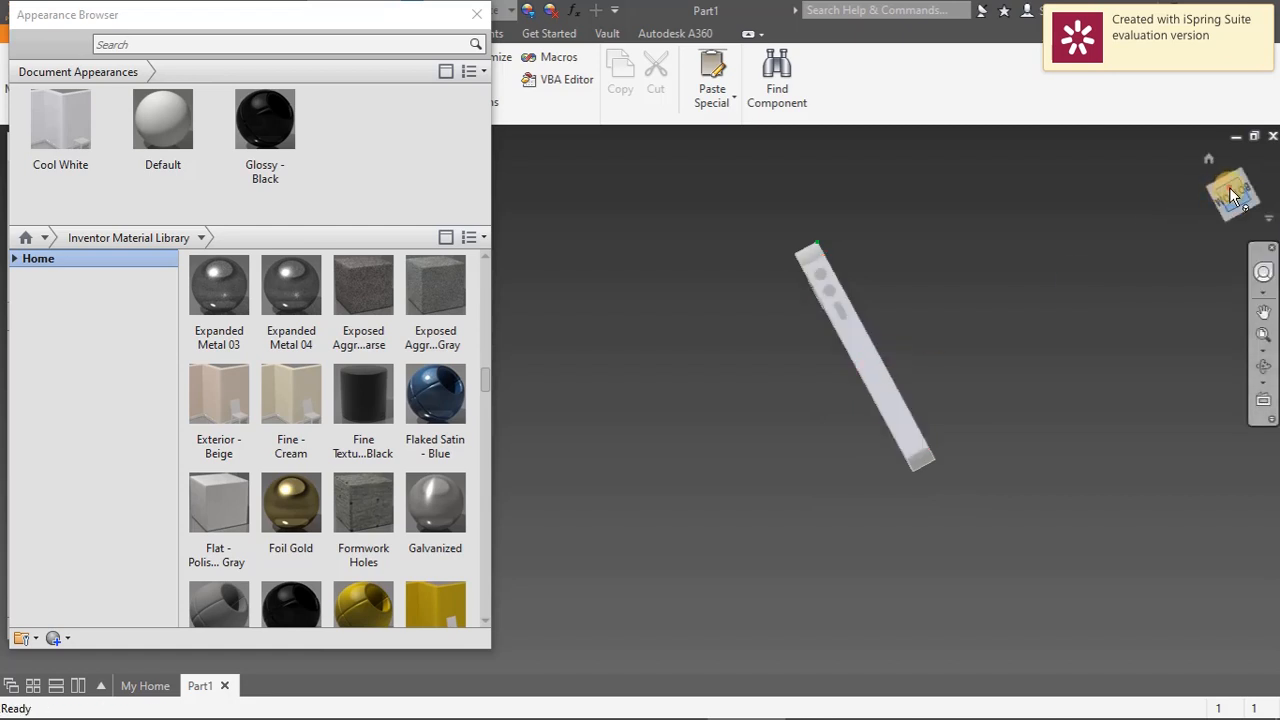
mouse_move(1231, 194)
left_mouse_down()
mouse_move(1214, 197)
mouse_move(1214, 174)
left_mouse_up()
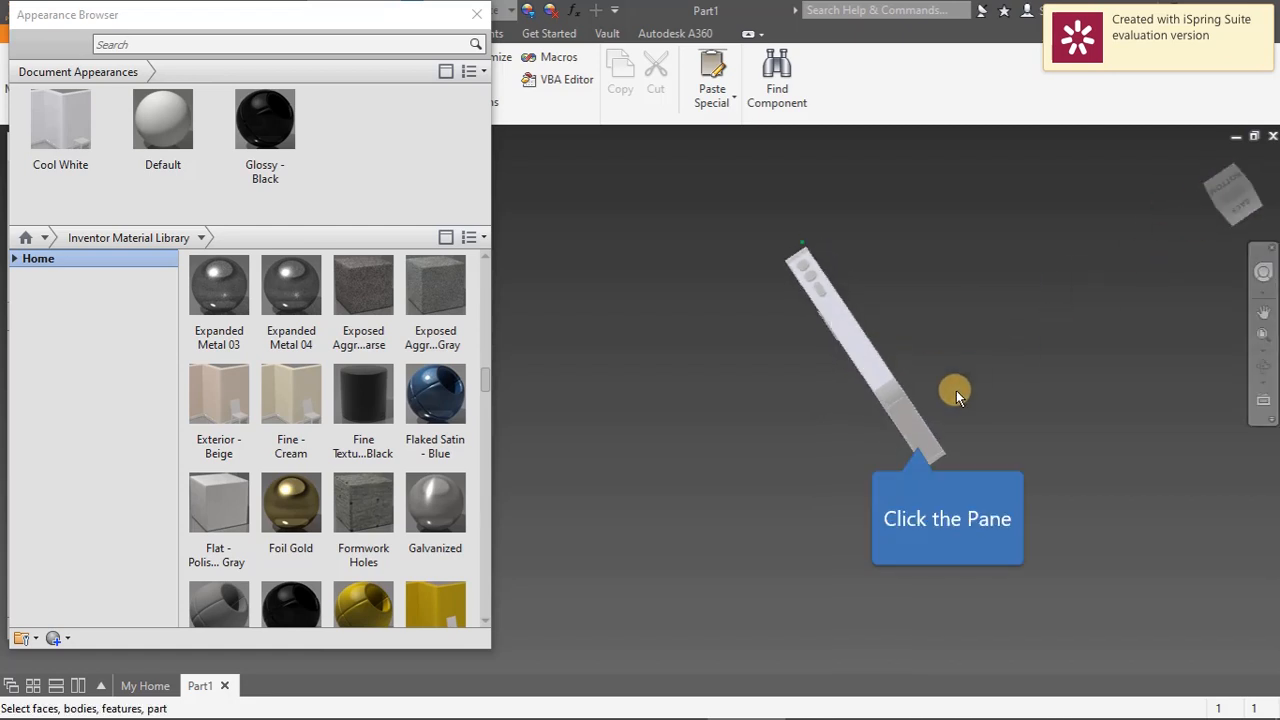
left_click(922, 440)
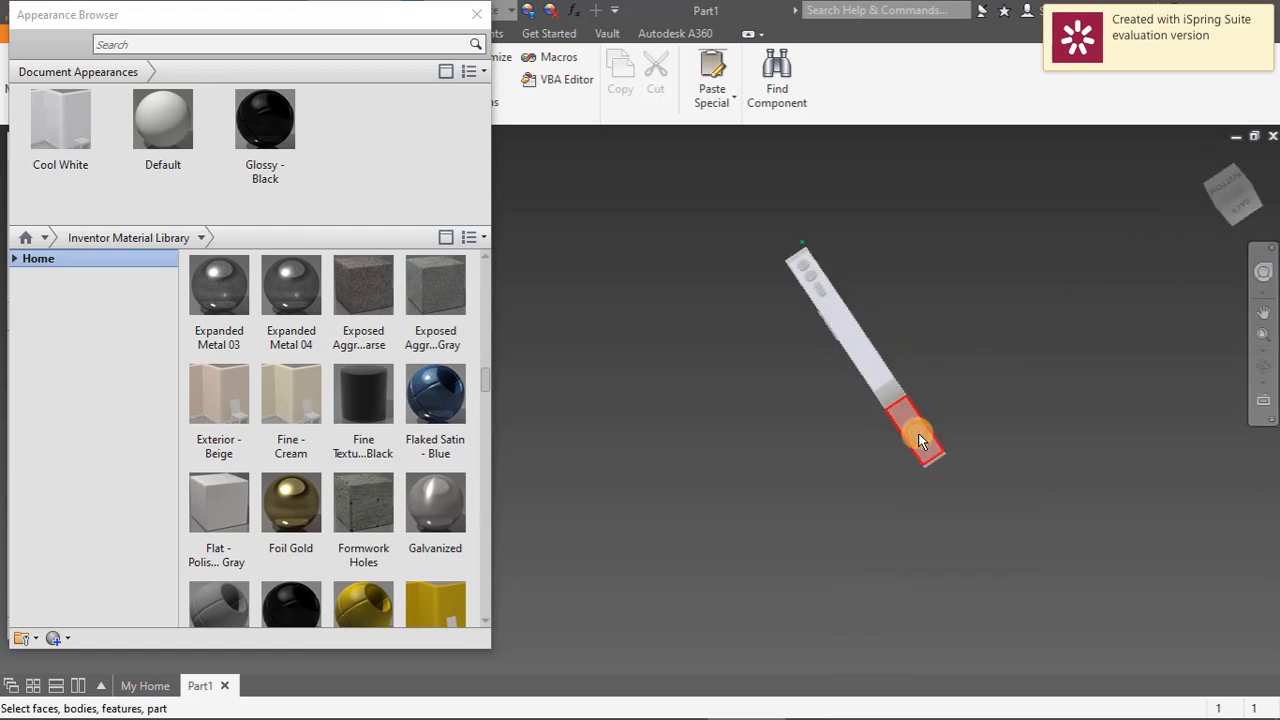
left_click(62, 184)
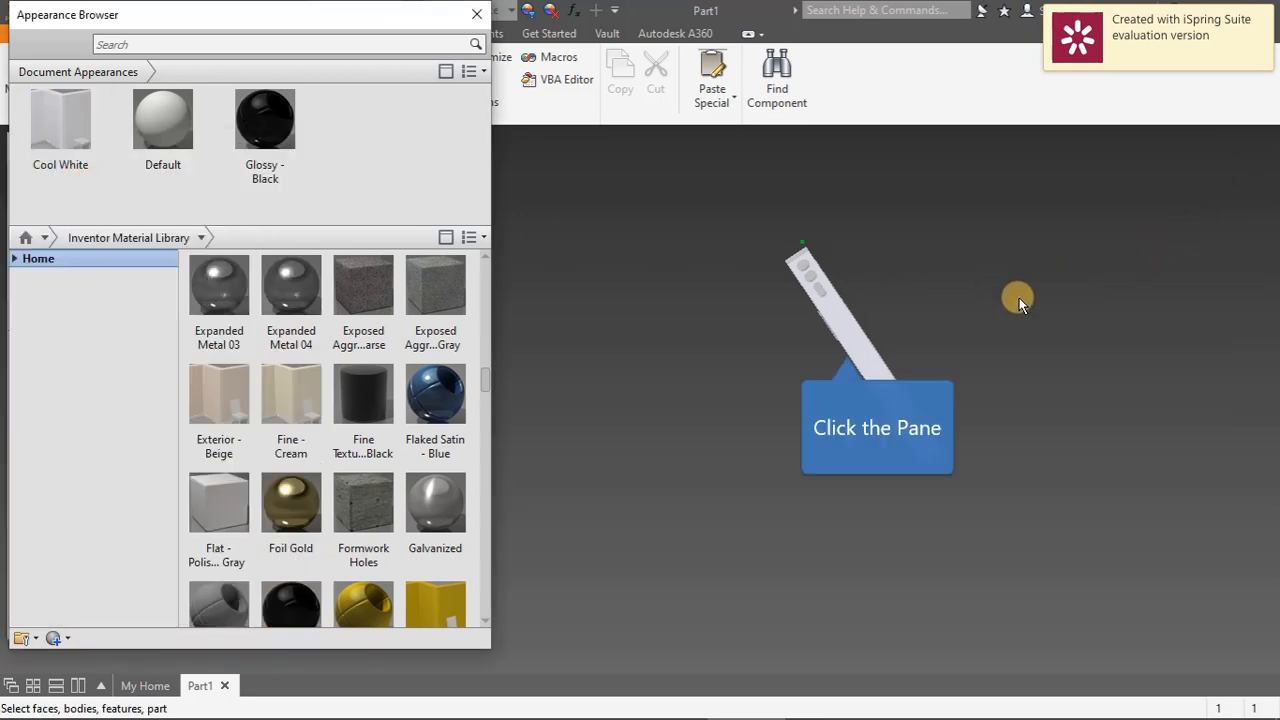
Apply the Cool White appearance to the flat end face at the speaker end of the phone
left_click(848, 342)
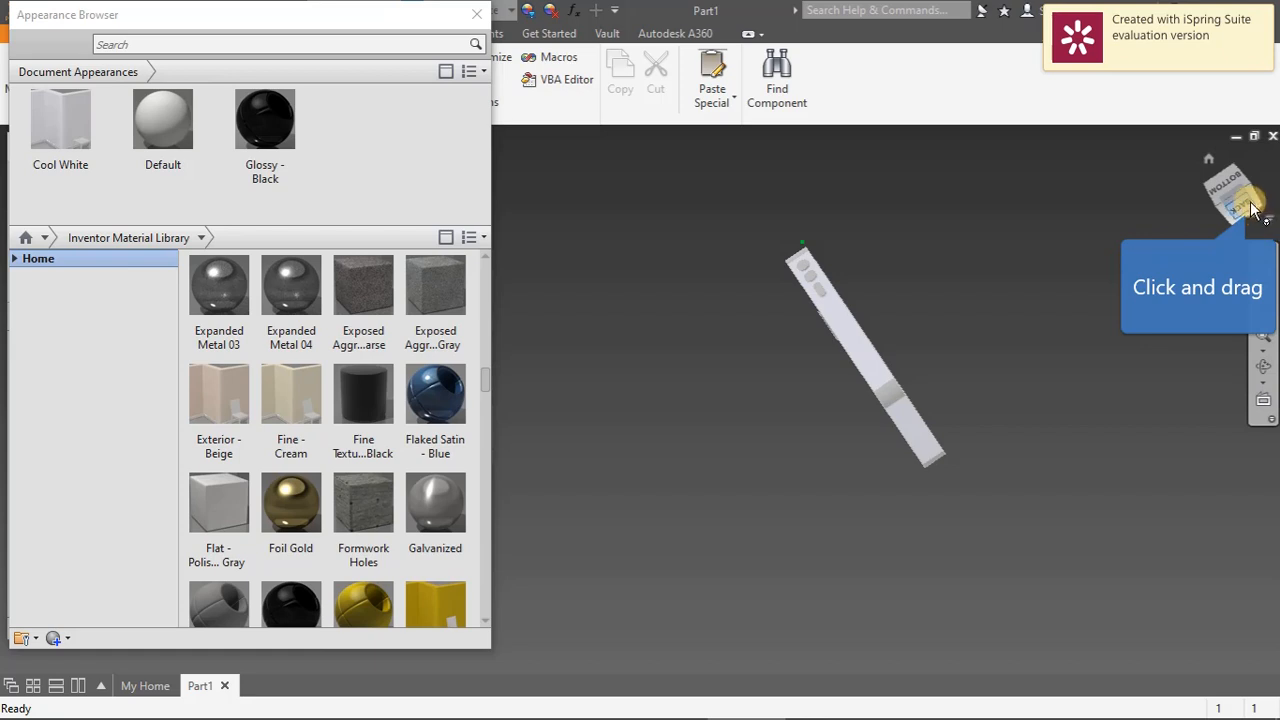
left_click_drag(1253, 210, 1210, 212)
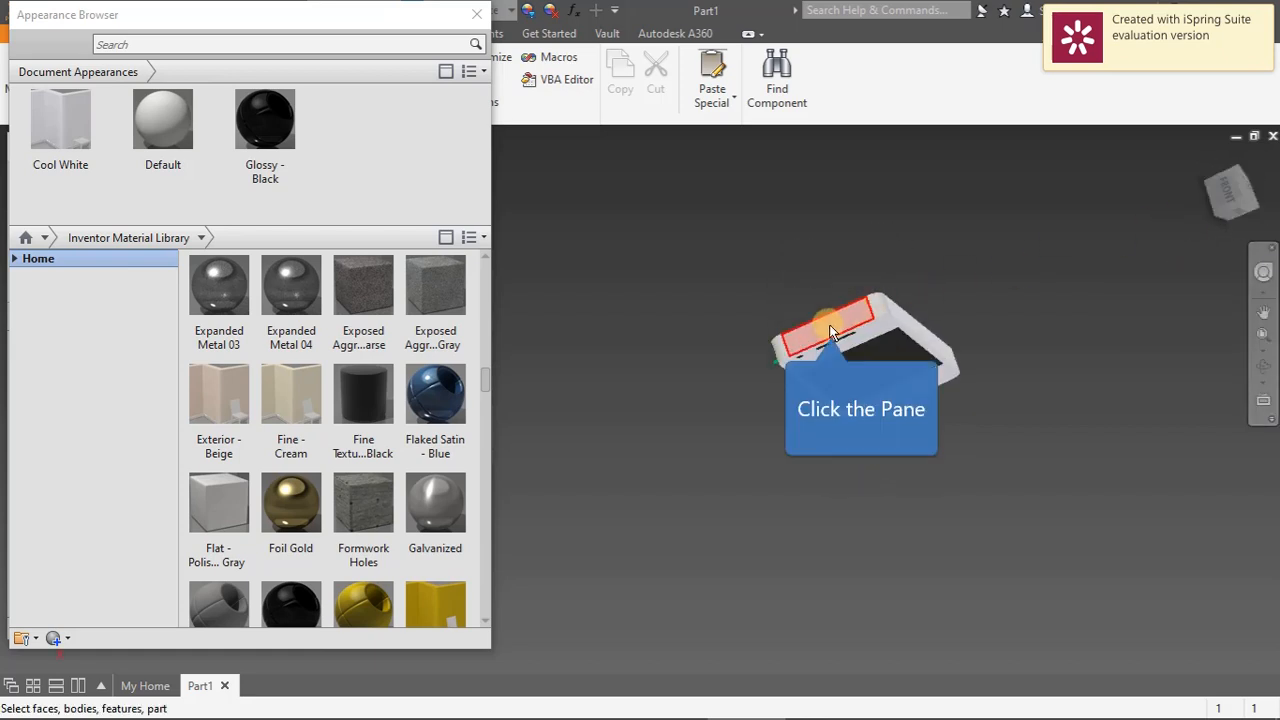
left_click(830, 332)
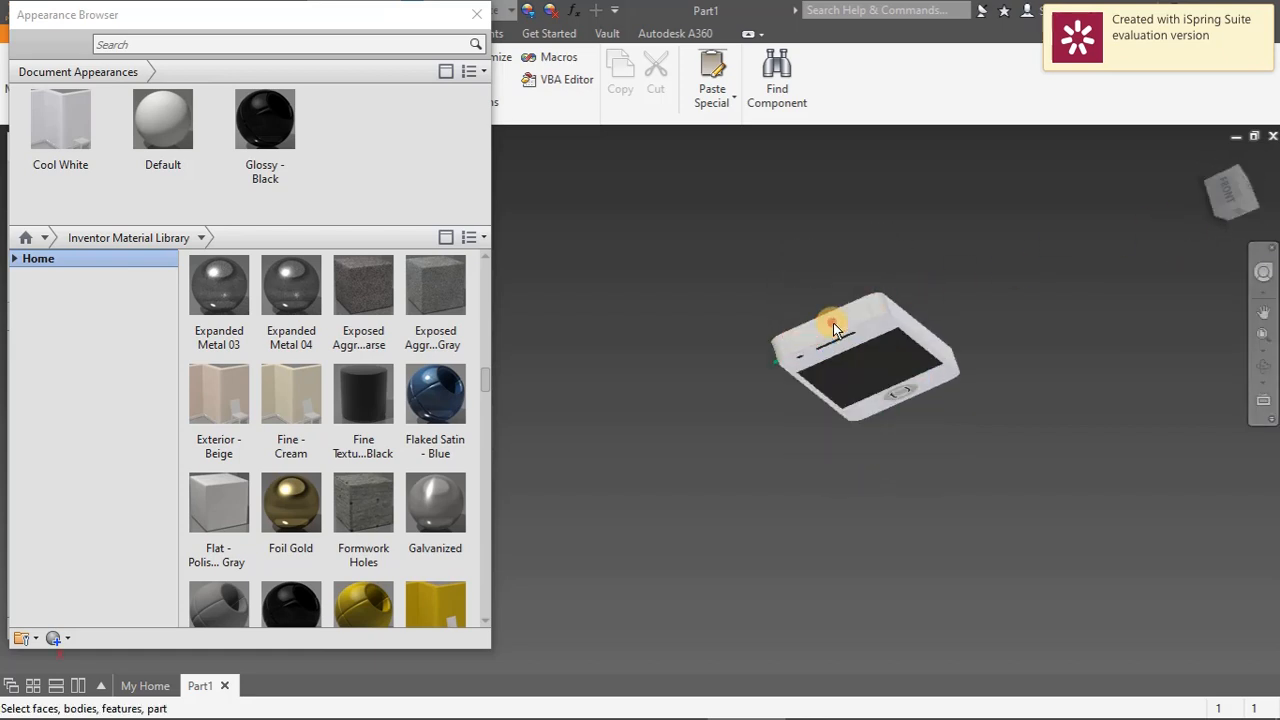
left_click(61, 183)
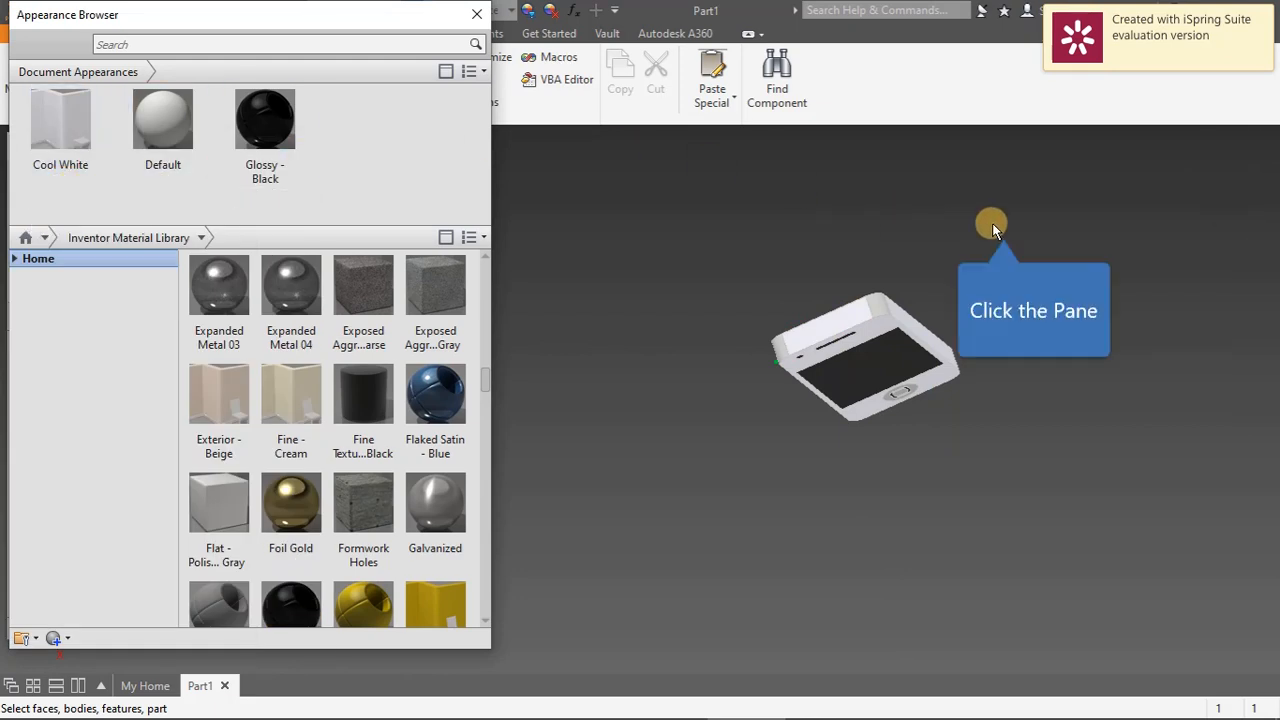
left_click(1041, 240)
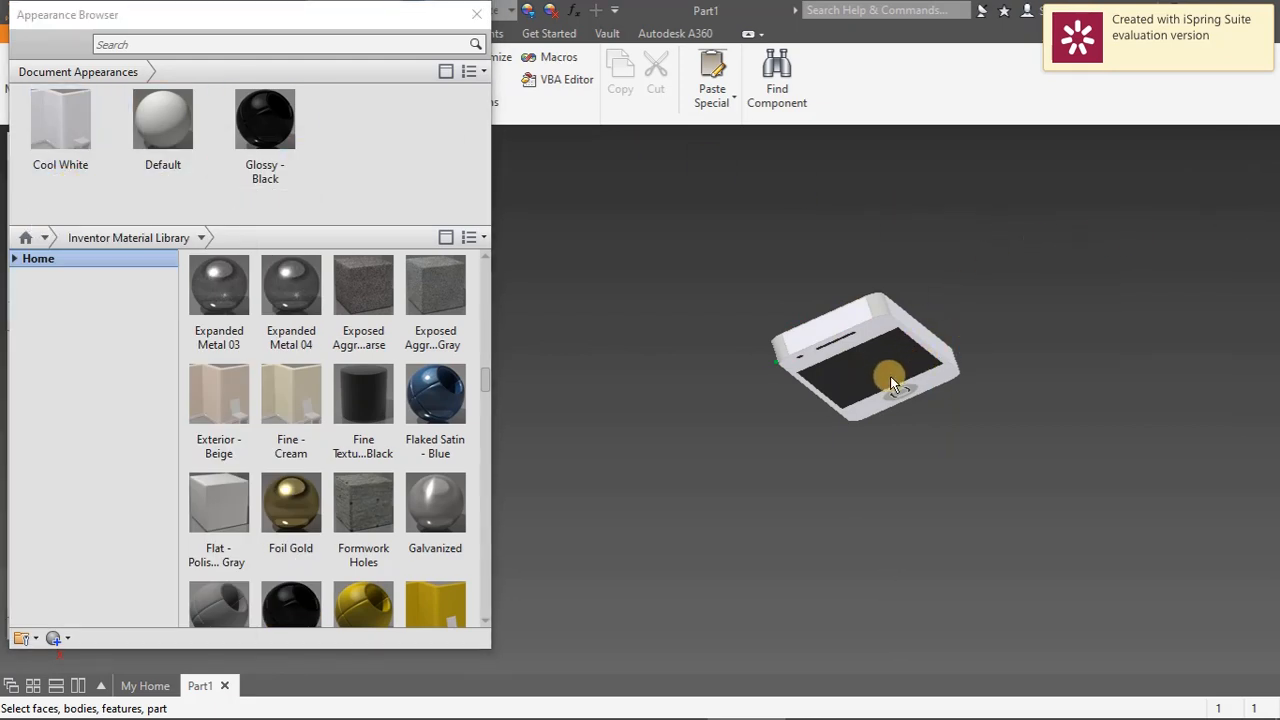
left_click(926, 383)
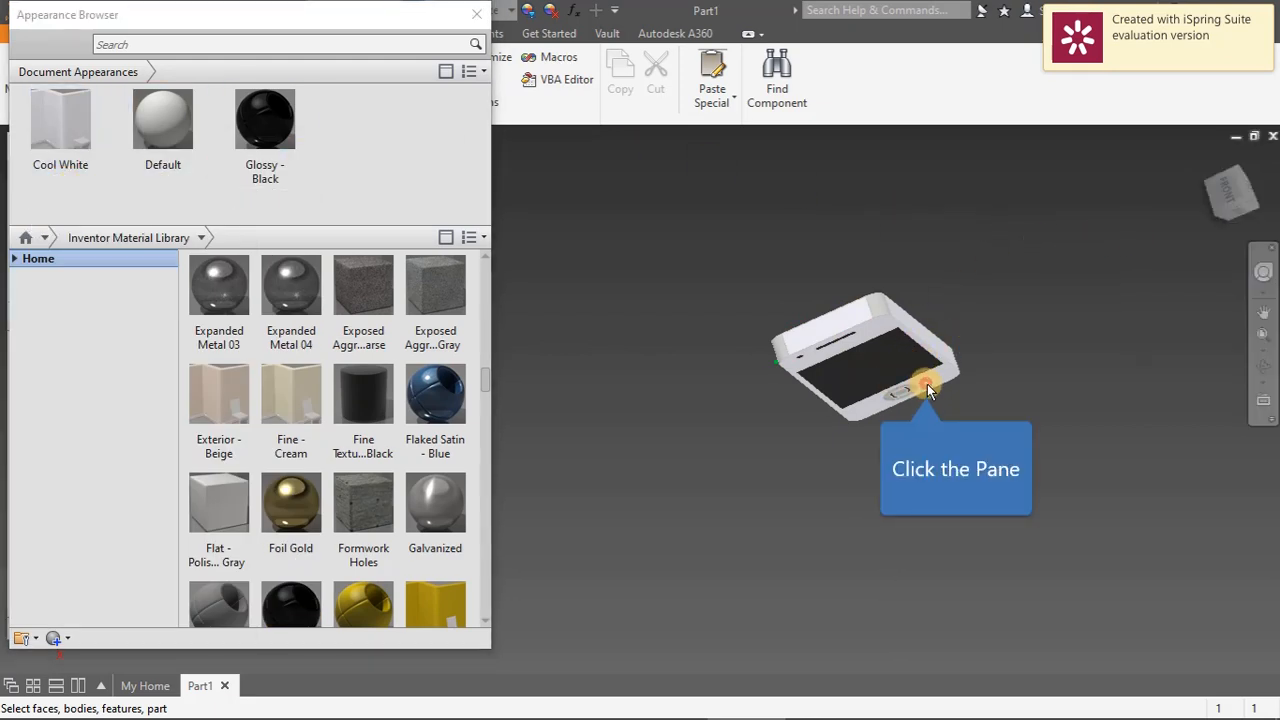
Apply the Cool White appearance to the phone's large flat back face around the apple logo
left_click(1231, 190)
left_click_drag(1231, 194, 1156, 286)
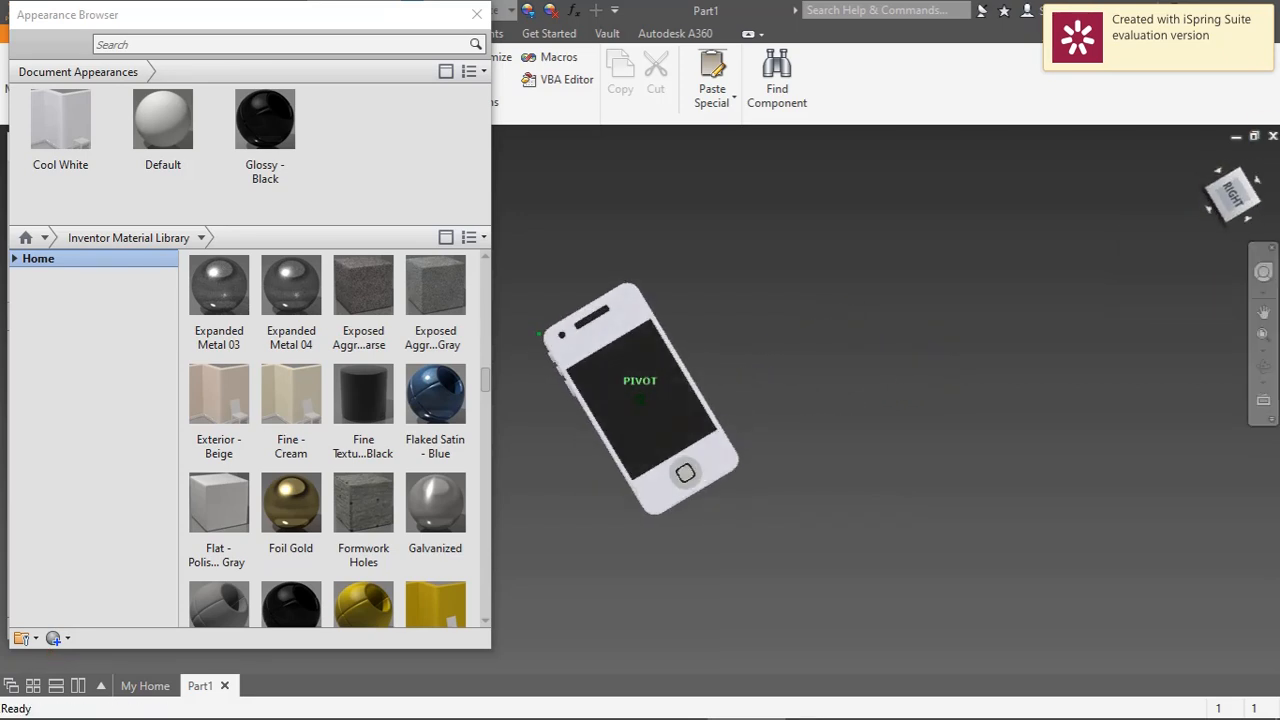
left_click(1231, 197)
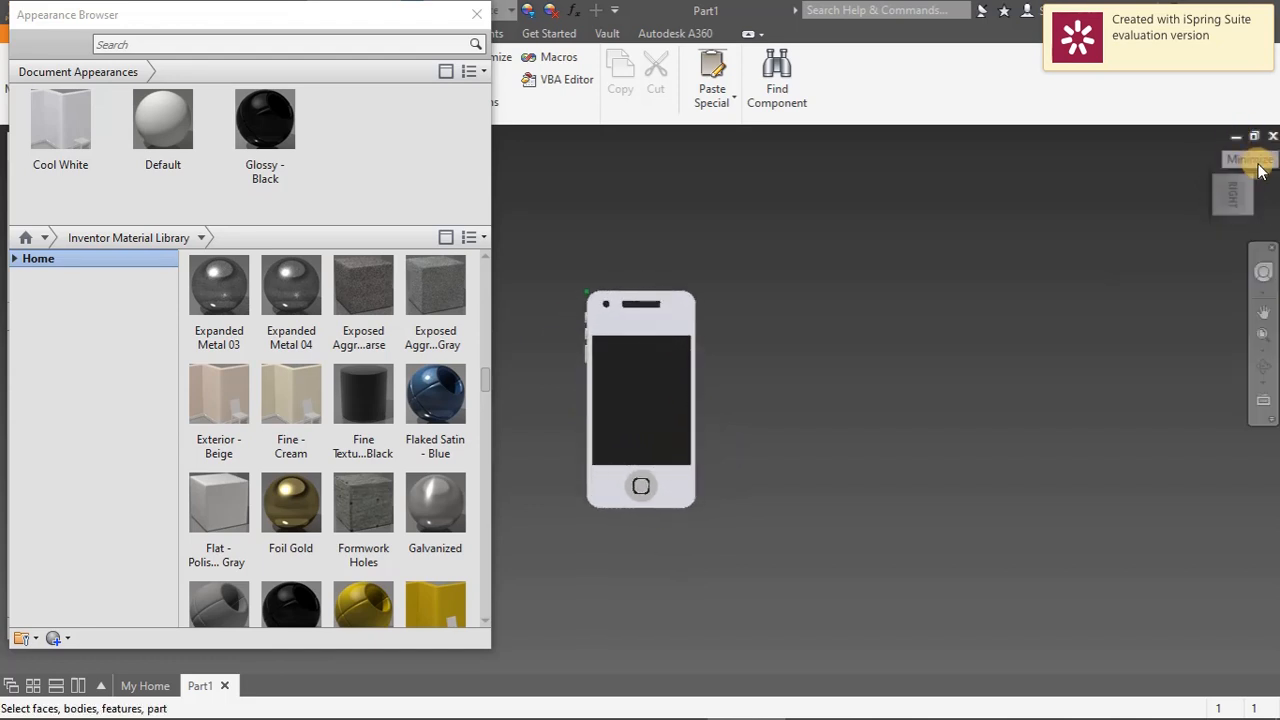
mouse_move(1231, 205)
left_mouse_down()
mouse_move(1276, 226)
mouse_move(1278, 202)
left_mouse_up()
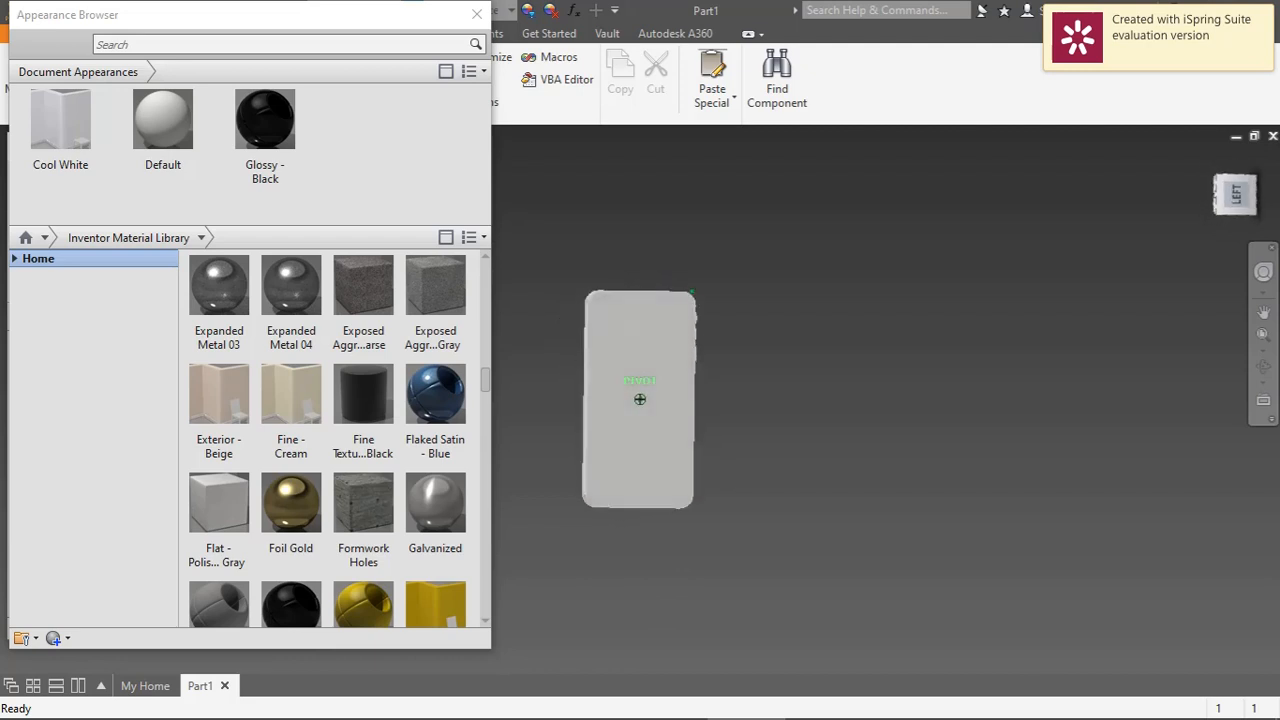
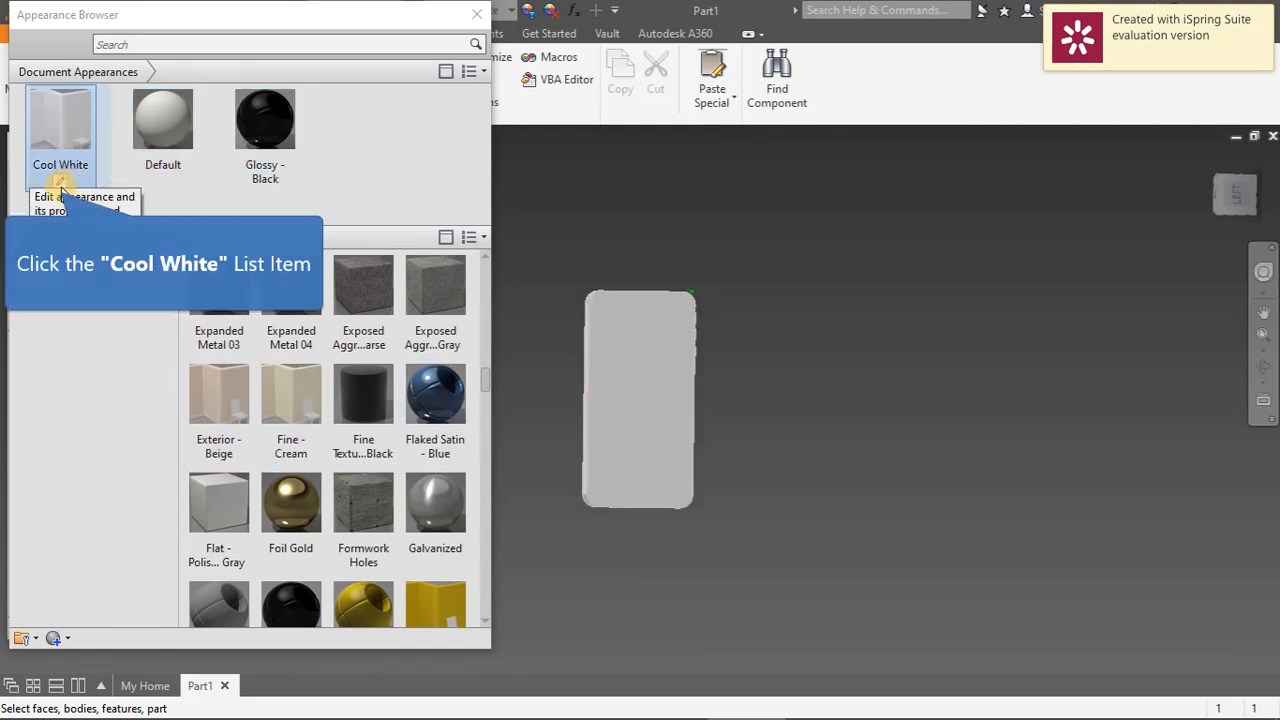
left_click(58, 188)
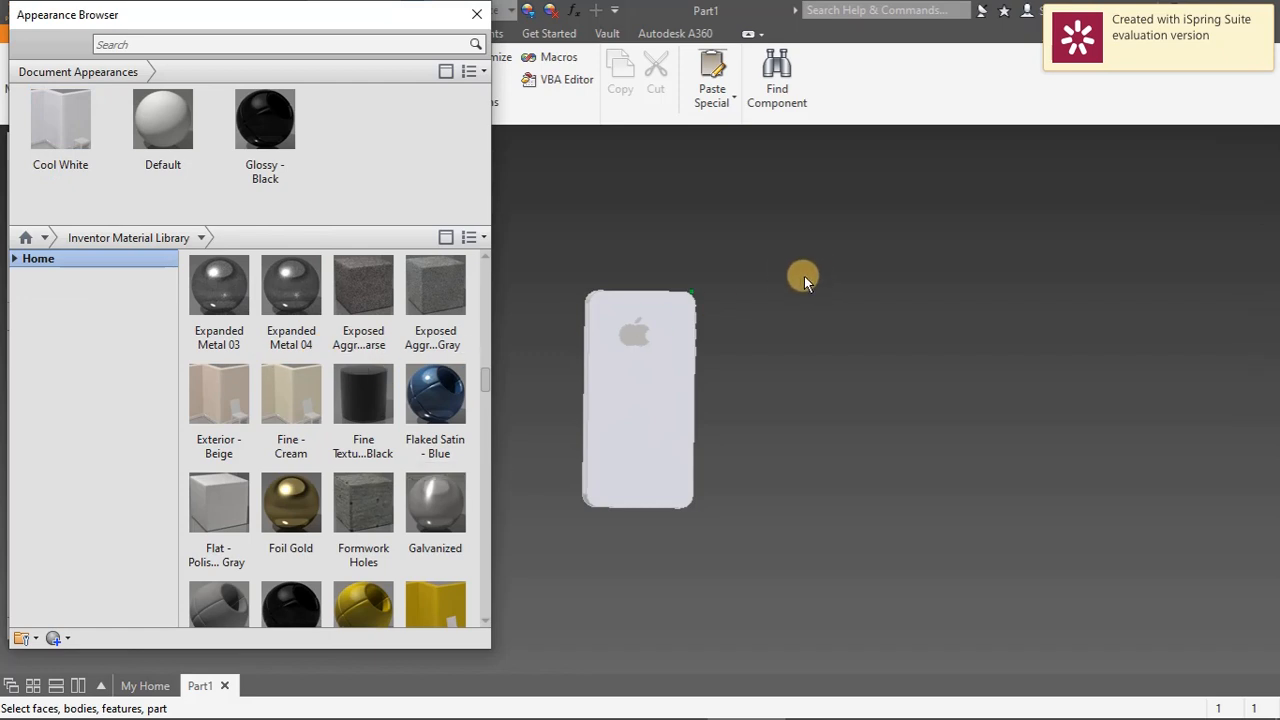
Apply the Glossy - Black appearance to the apple logo's bitten body and its leaf, and close the Appearance Browser
left_click(636, 332)
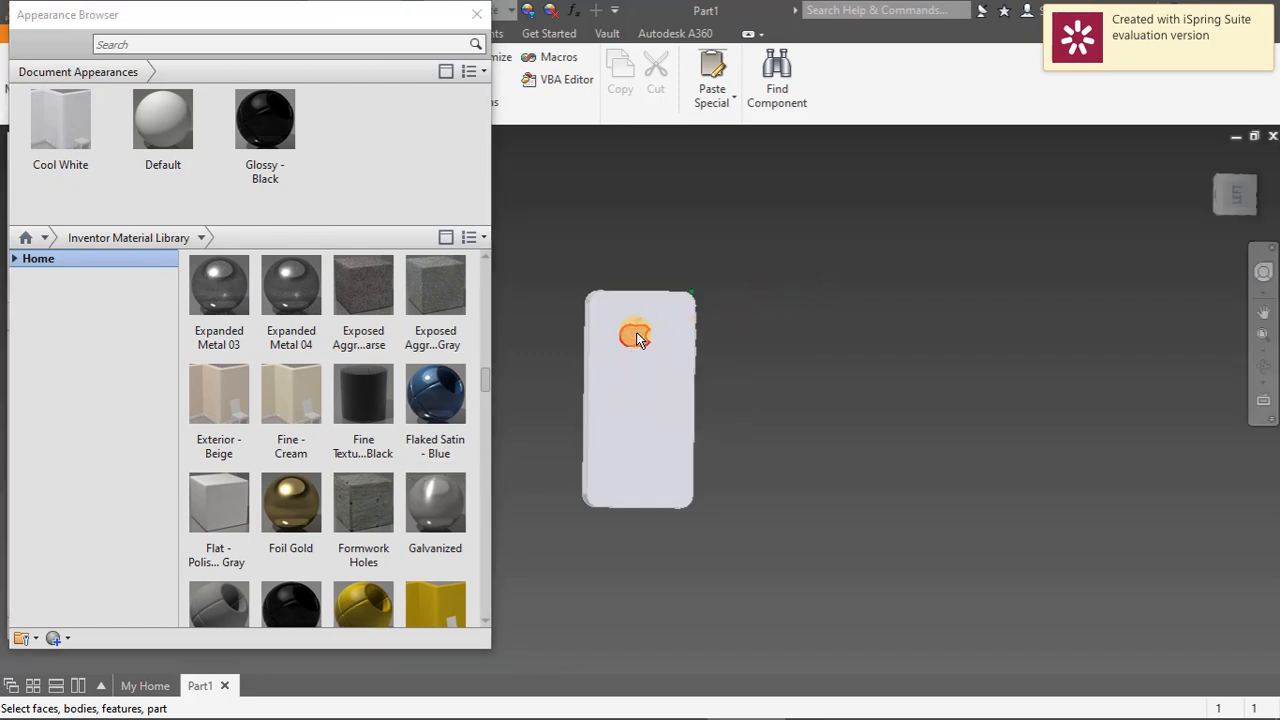
left_click(265, 183)
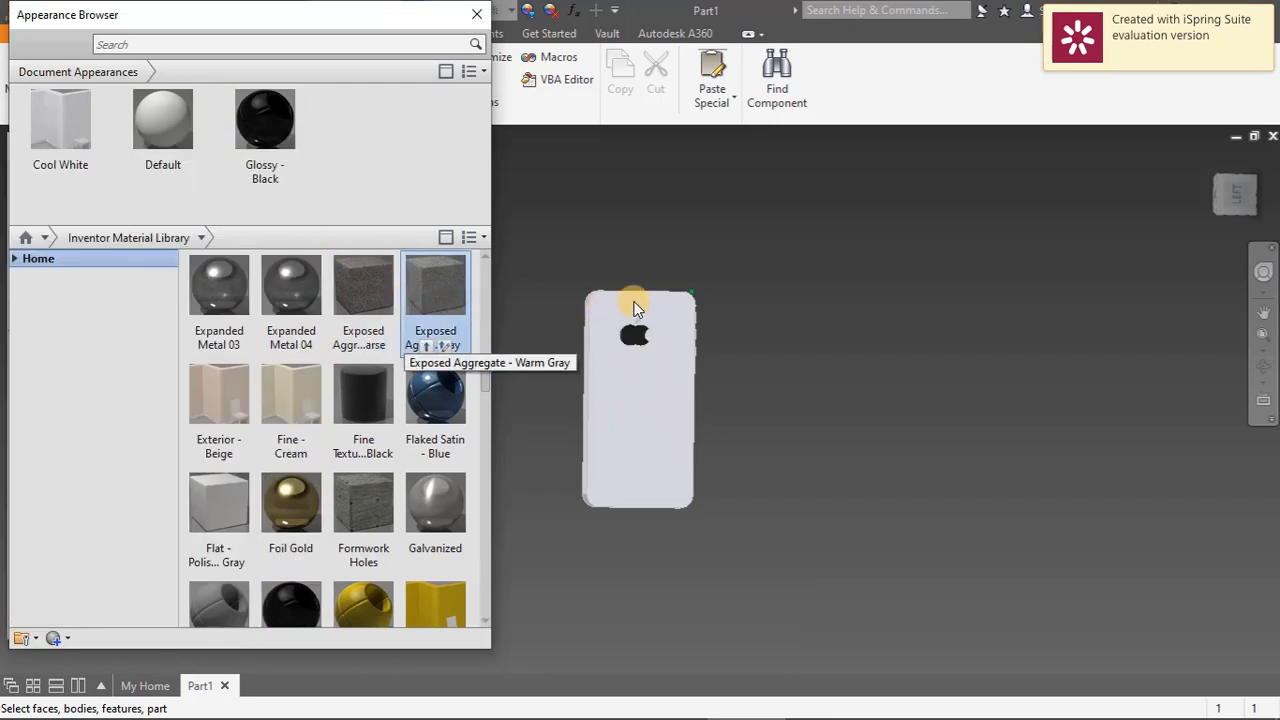
scroll(635, 325, "down", 5)
left_click(709, 402)
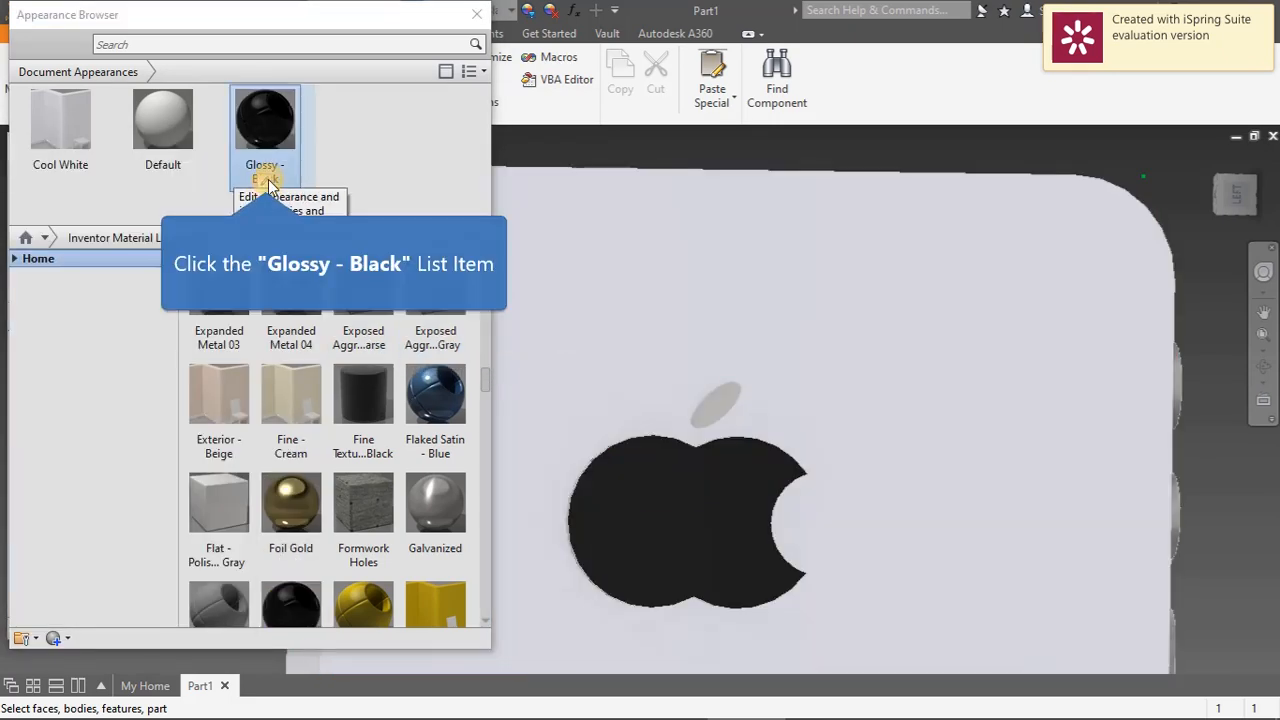
left_click(265, 183)
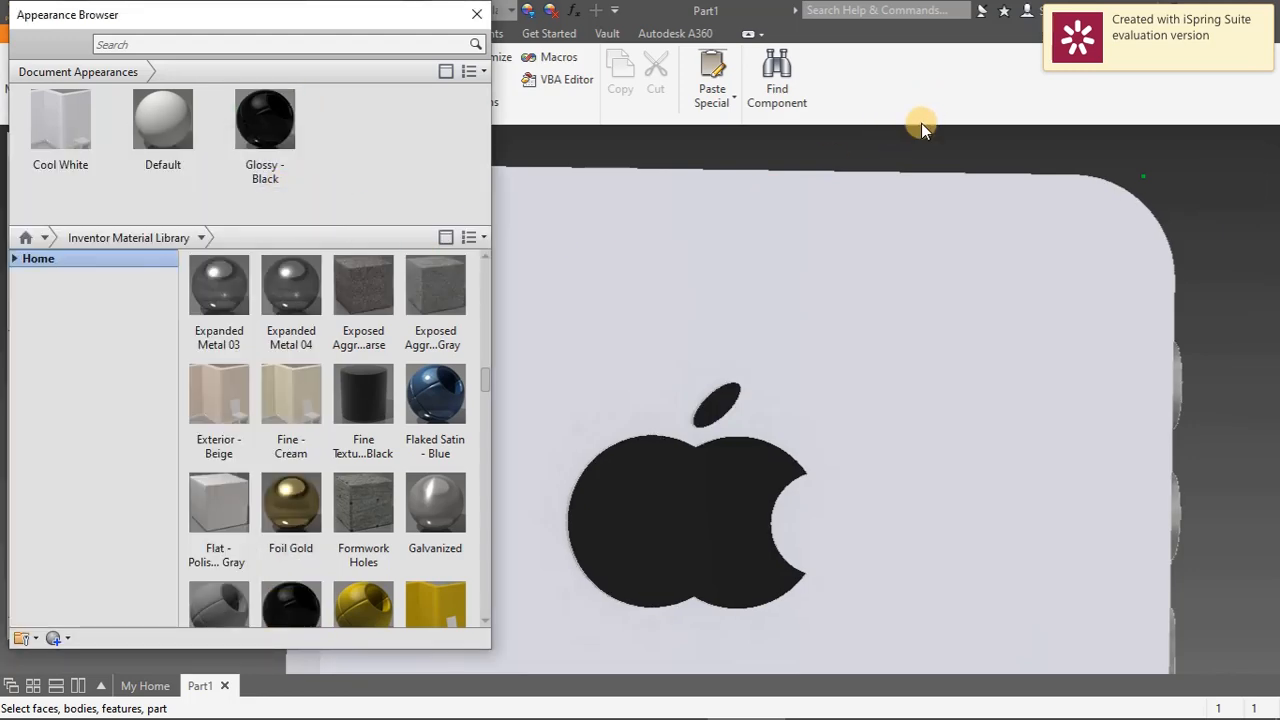
left_click(478, 18)
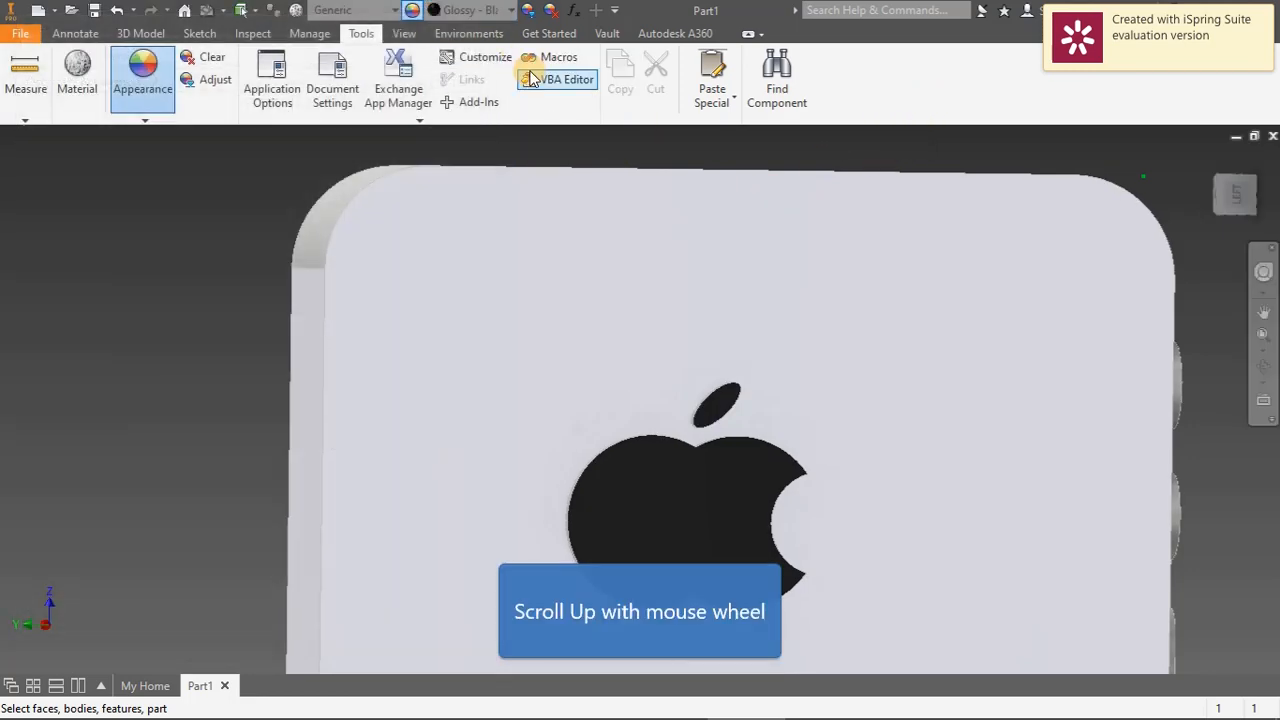
Save the coloured phone part as ip5 in the AUTOCAD_INKSCAPE_PROJECTS folder
scroll(670, 214, "up", 5)
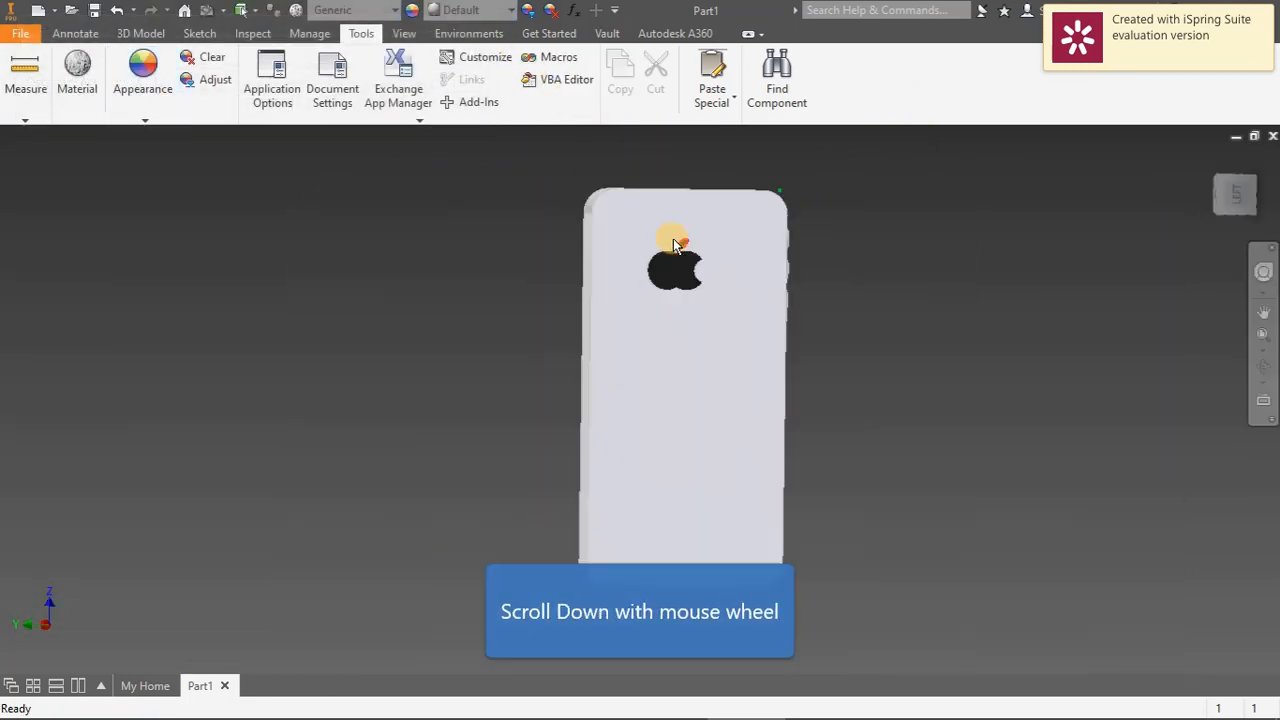
left_click(1031, 271)
mouse_move(1237, 200)
left_mouse_down()
mouse_move(1125, 215)
mouse_move(1110, 210)
mouse_move(1095, 165)
mouse_move(1135, 205)
mouse_move(1140, 180)
mouse_move(1168, 190)
mouse_move(1172, 165)
mouse_move(1190, 175)
mouse_move(1186, 212)
left_mouse_up()
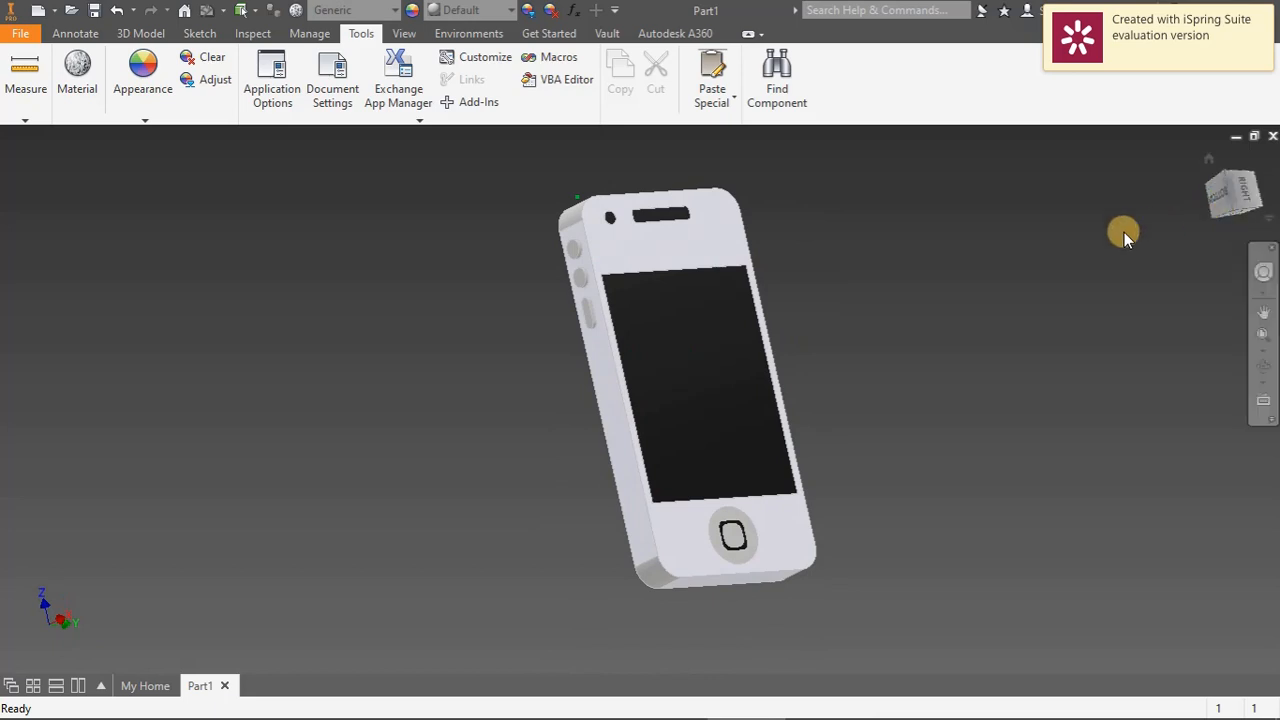
left_click(30, 34)
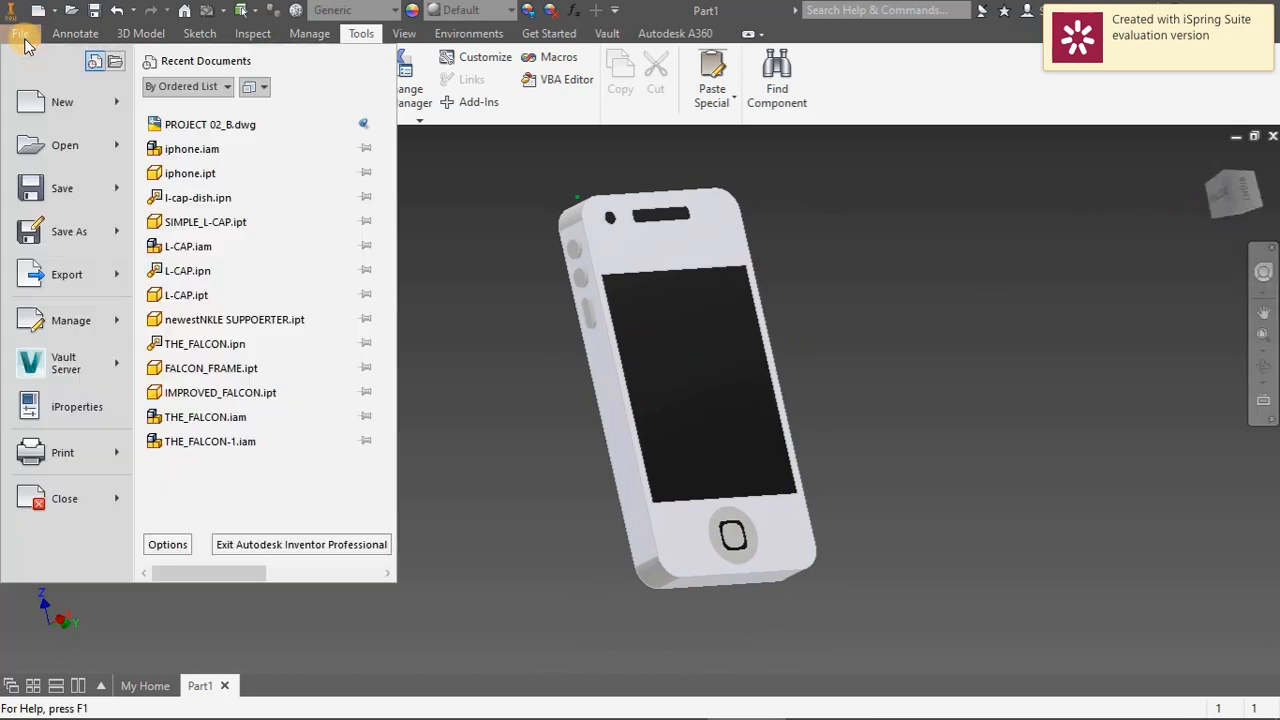
left_click(69, 233)
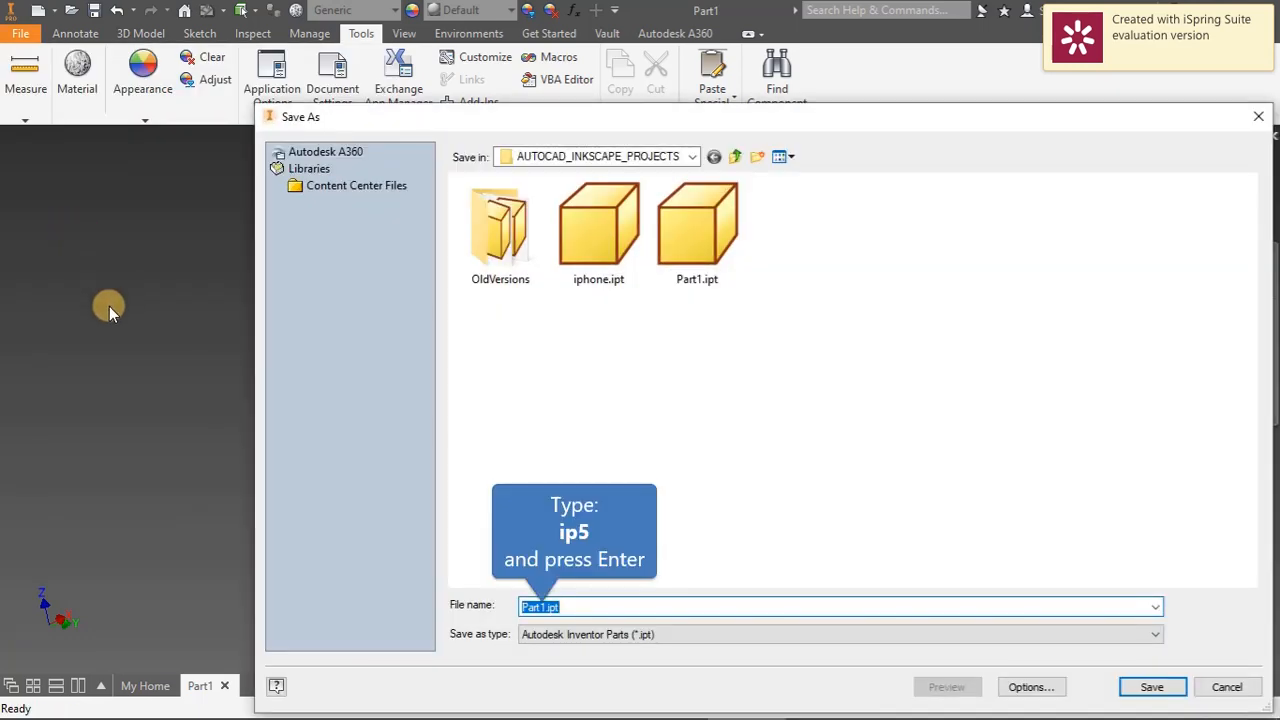
type("ip")
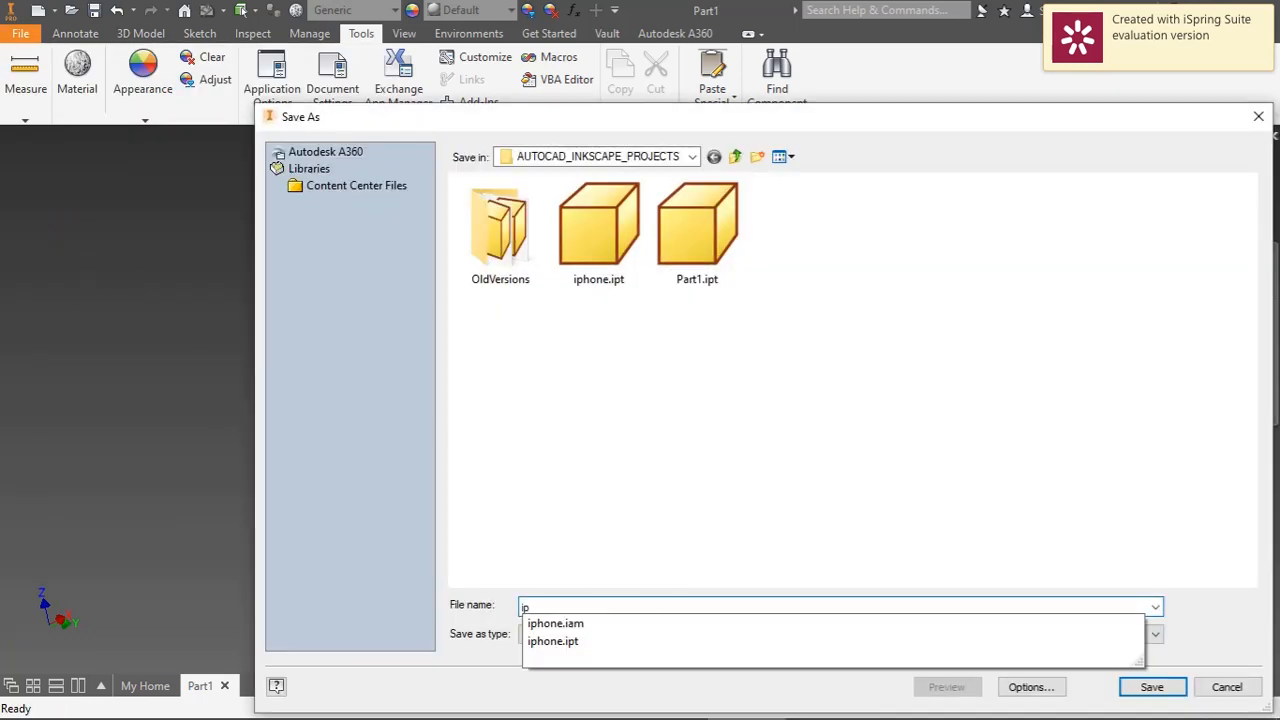
type("5")
key("Return")
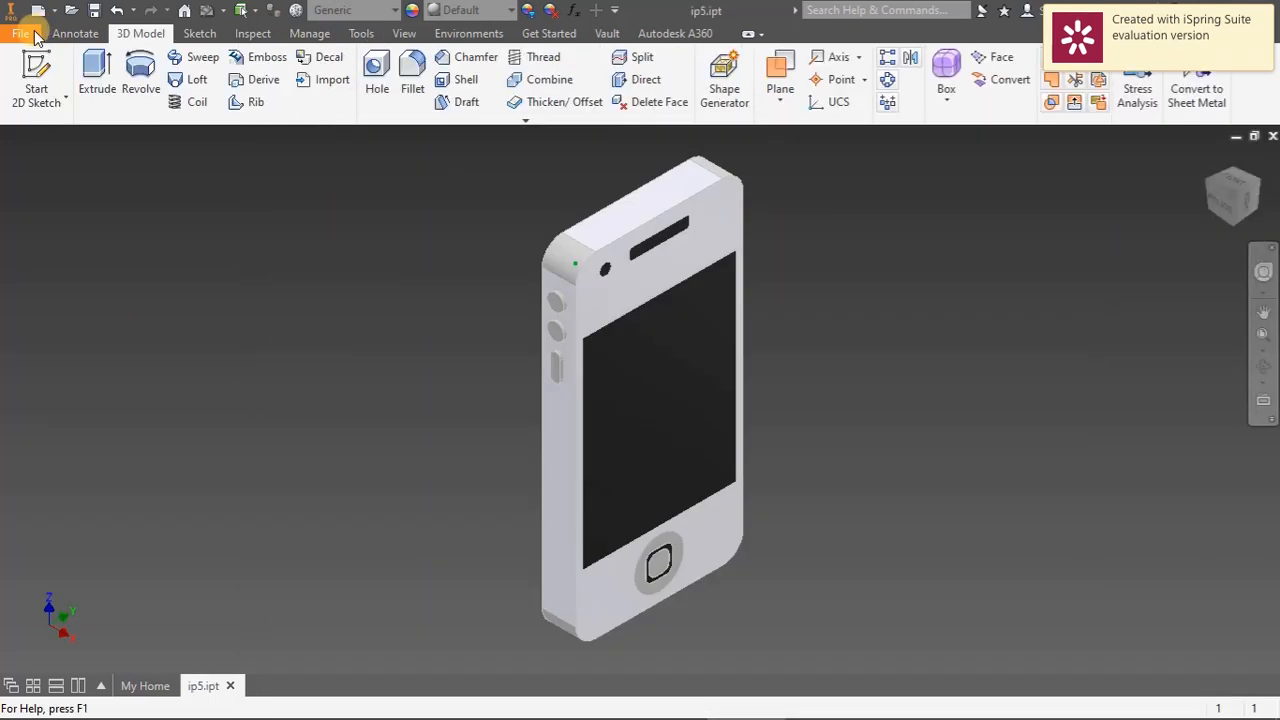
Create a new assembly file, accepting the style library definitions
left_click(38, 35)
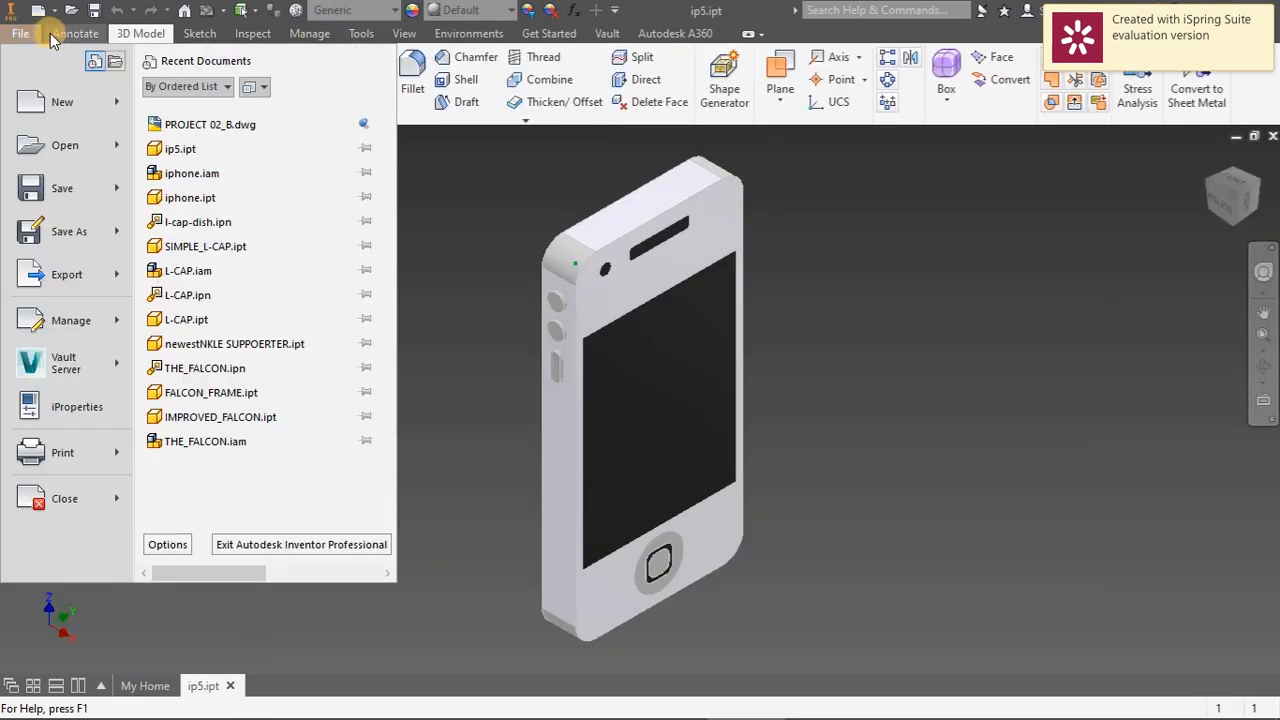
left_click(117, 103)
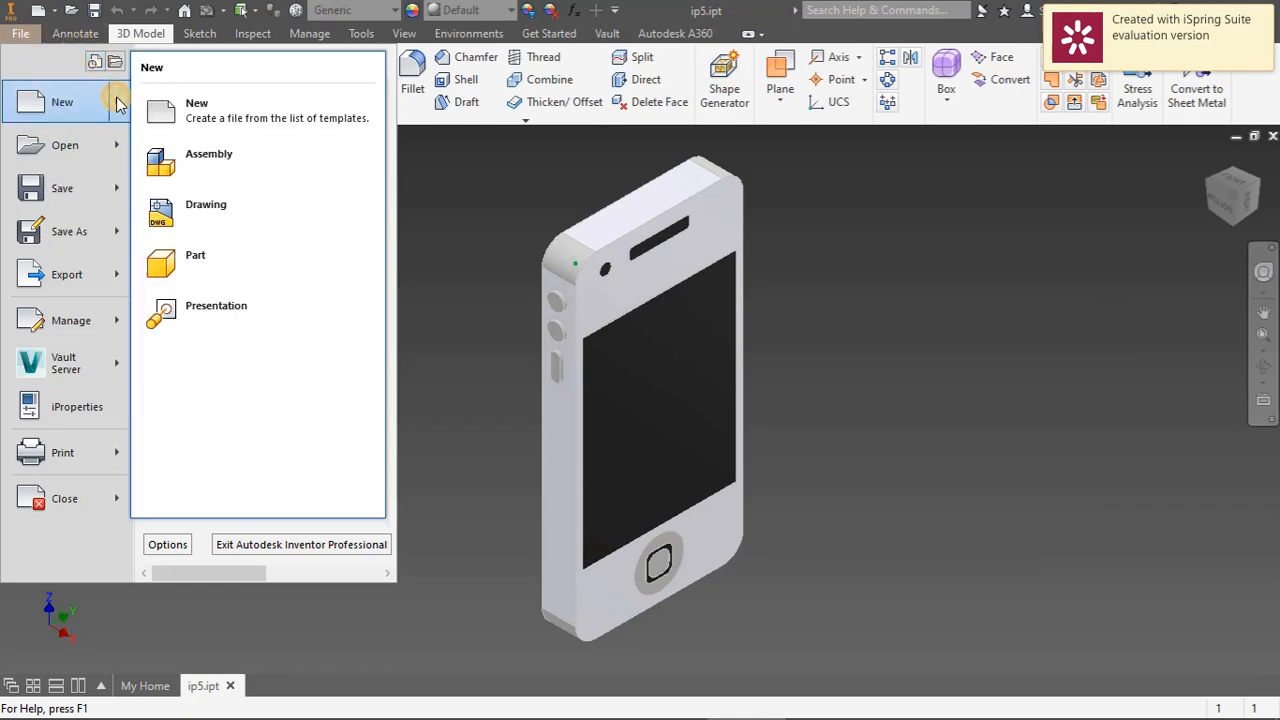
left_click(211, 160)
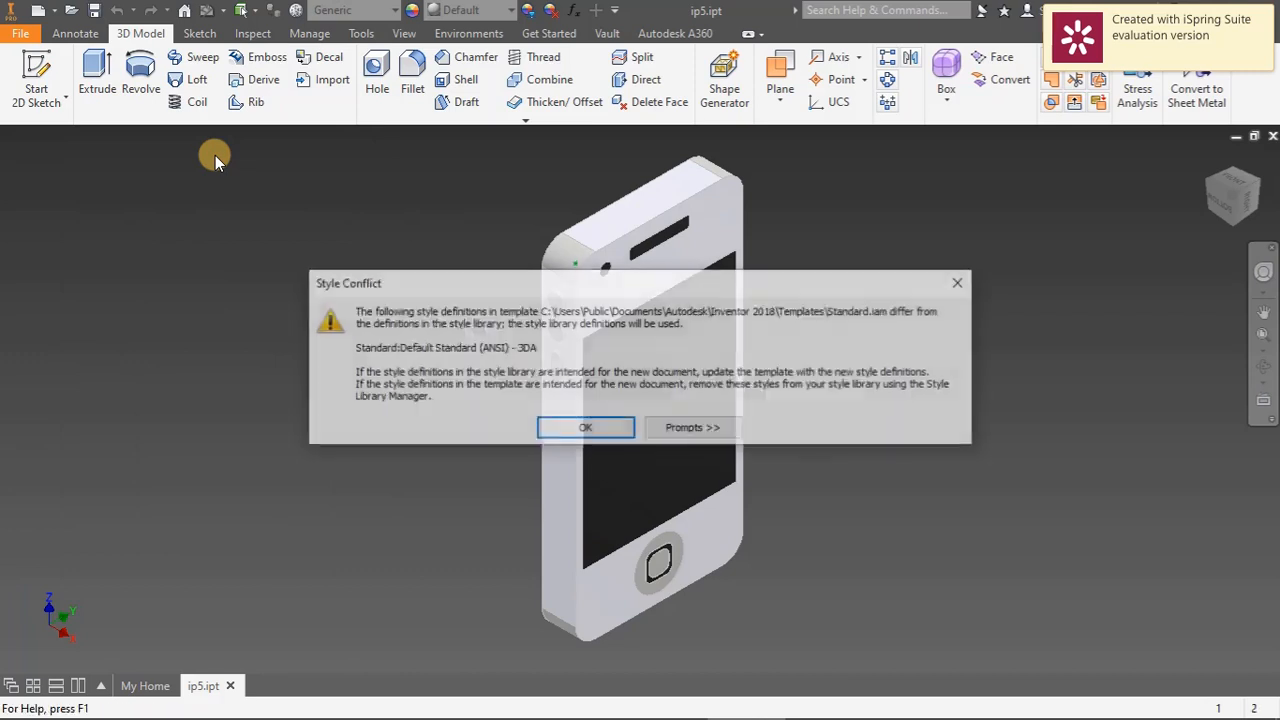
left_click(590, 427)
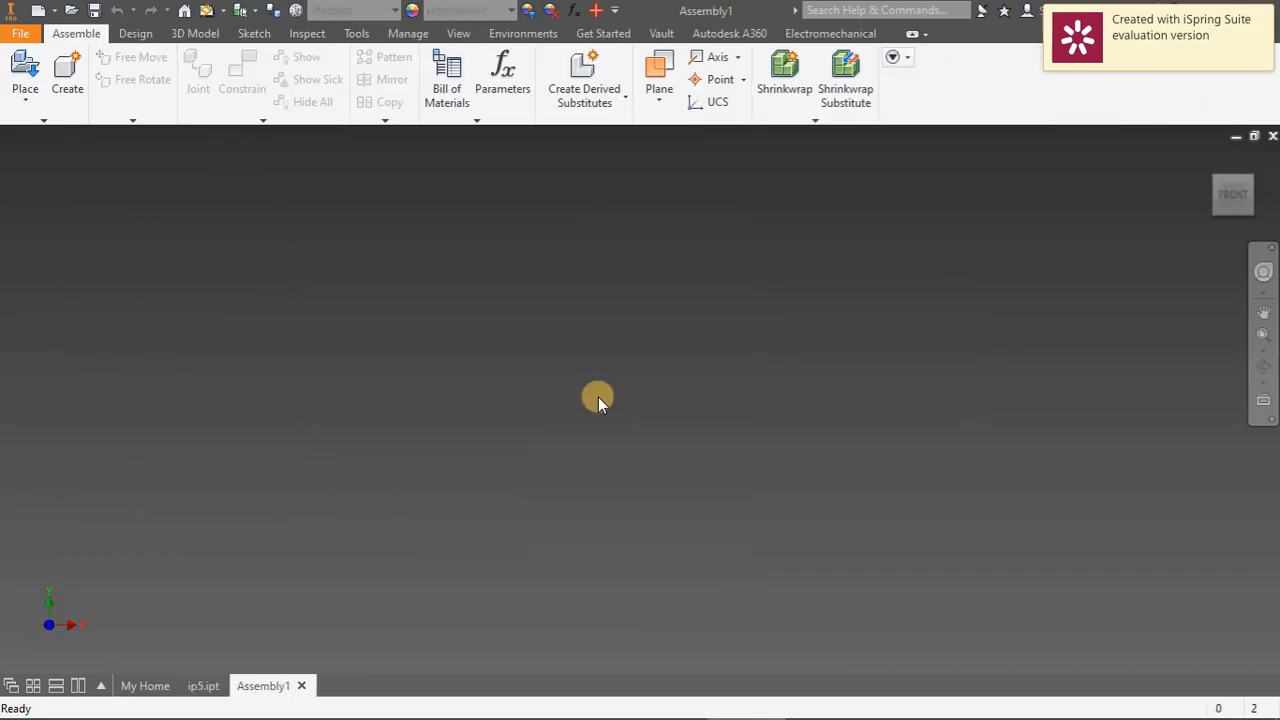
Place one instance of ip5.ipt in the assembly and end the placement
left_click(25, 95)
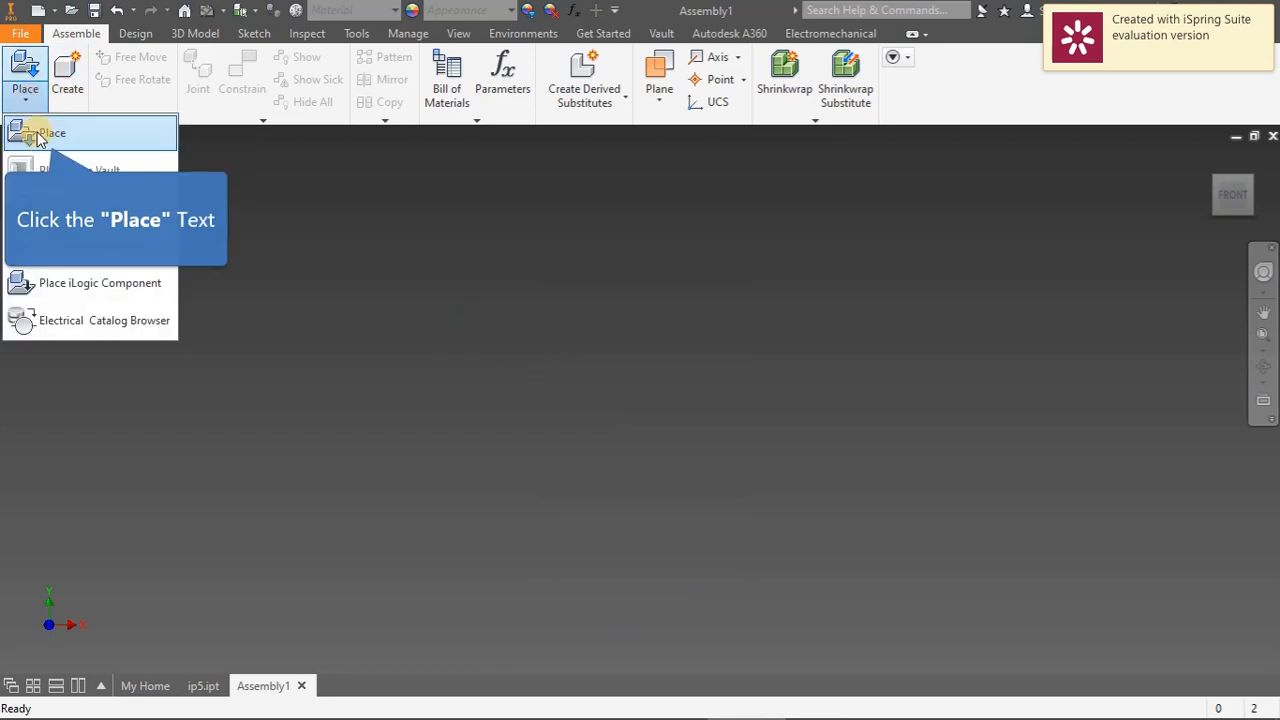
left_click(52, 134)
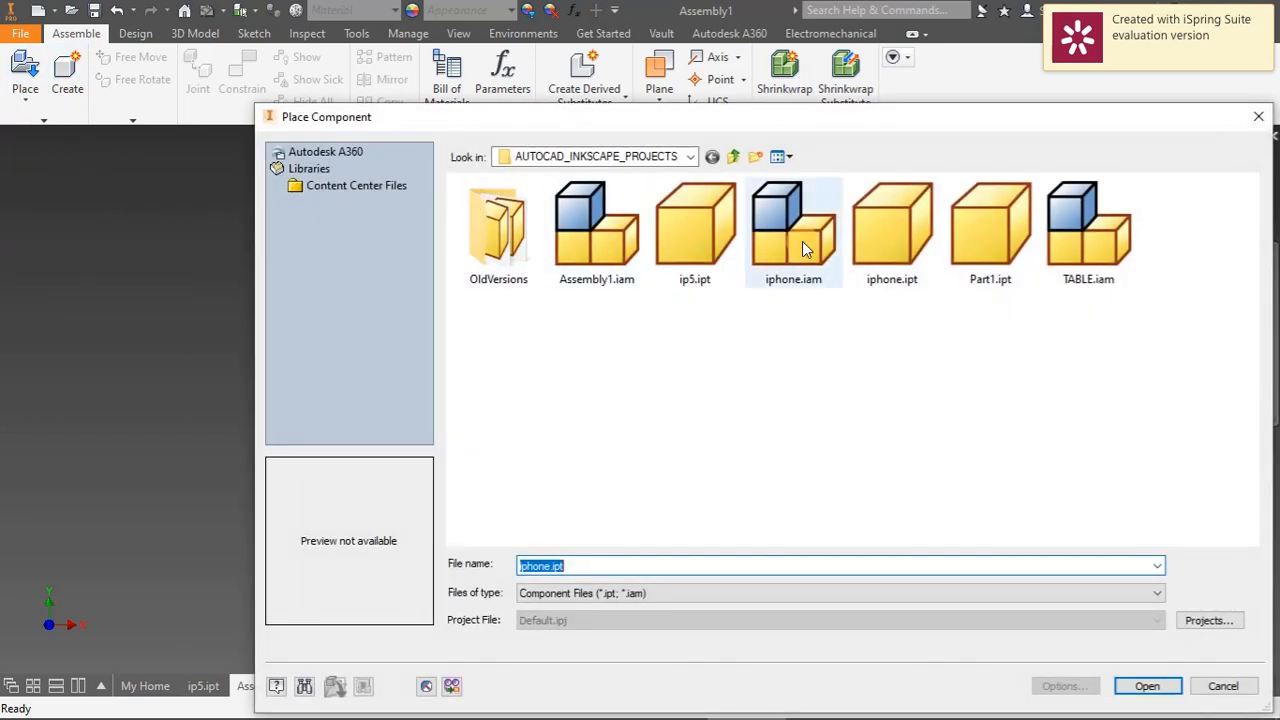
left_click(685, 285)
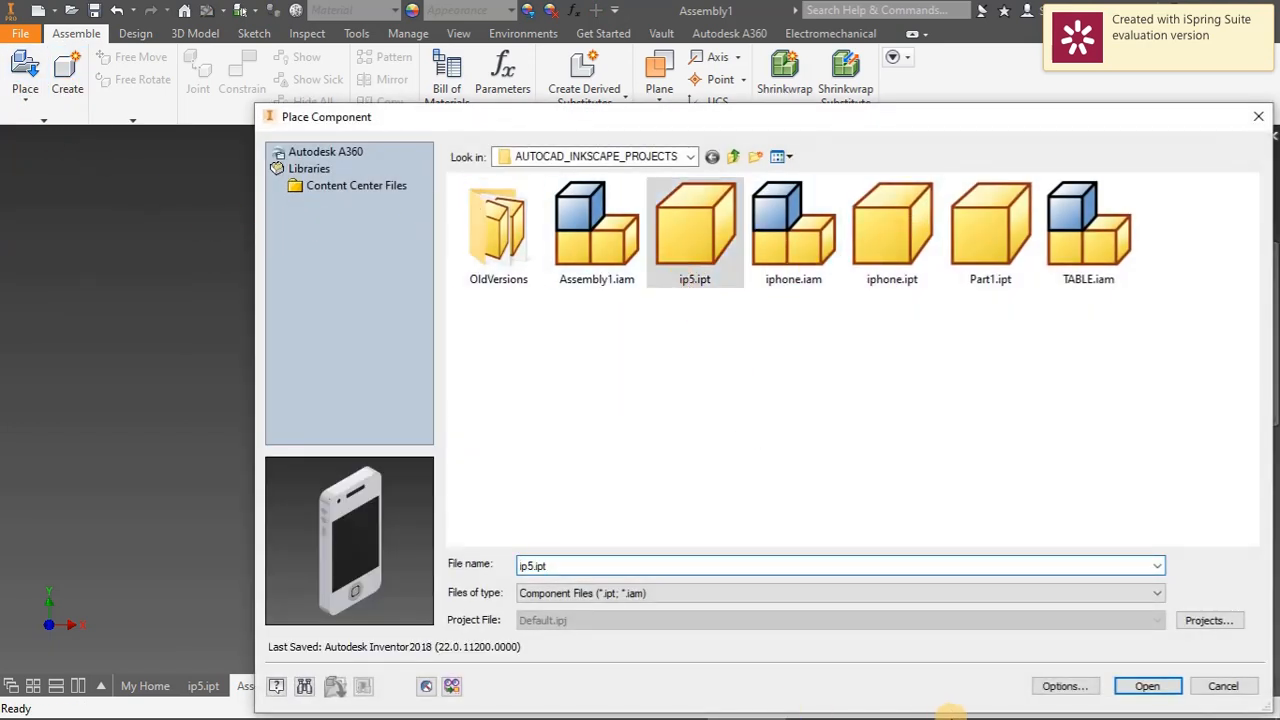
left_click(1147, 686)
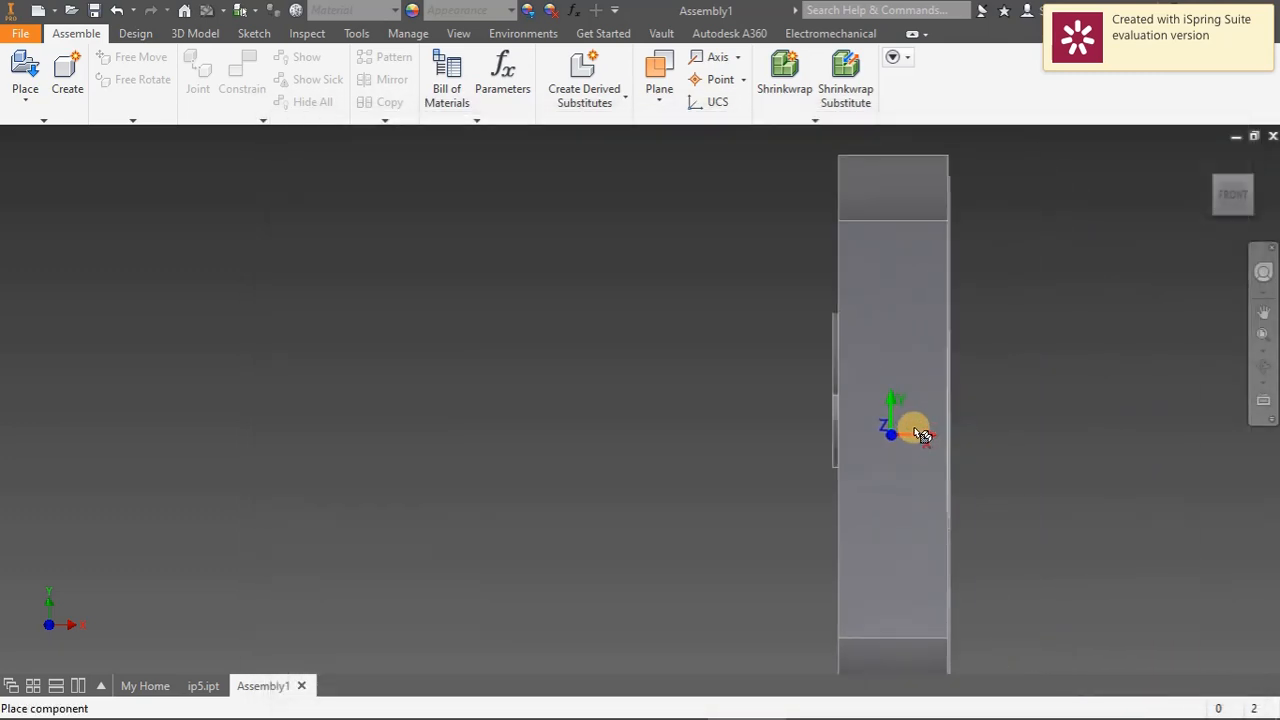
left_click(628, 440)
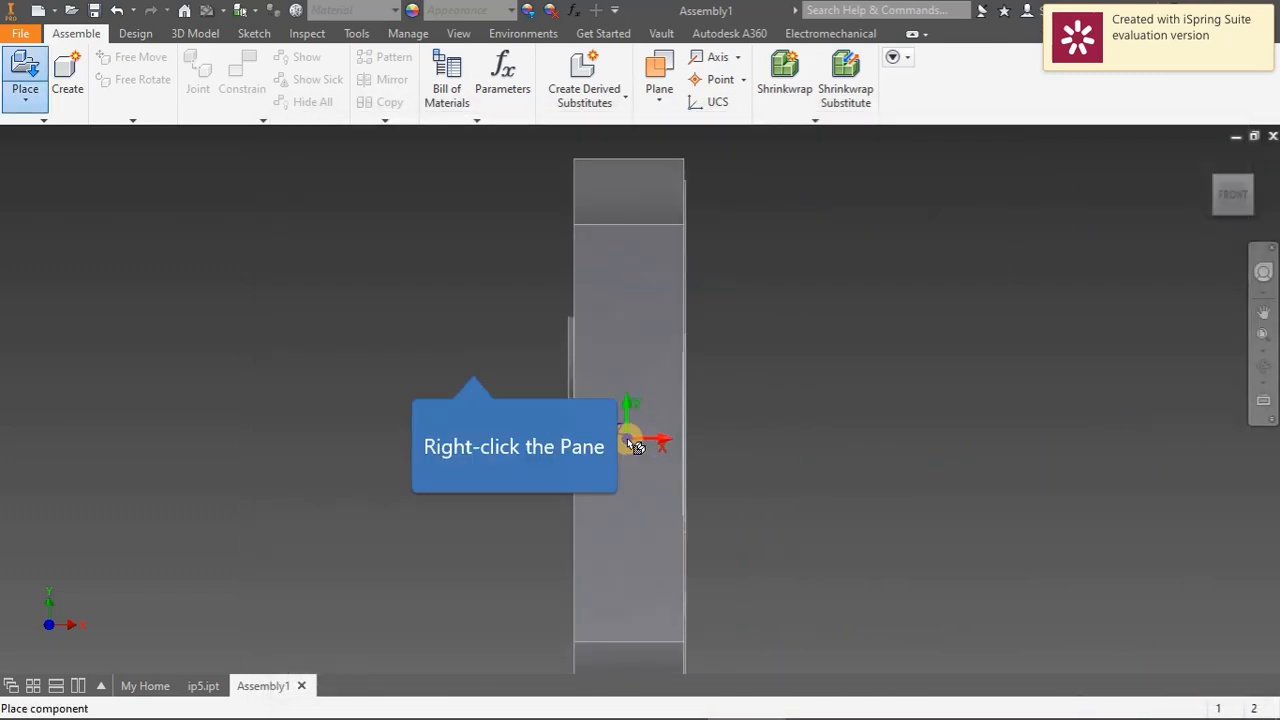
right_click(492, 375)
left_click(543, 349)
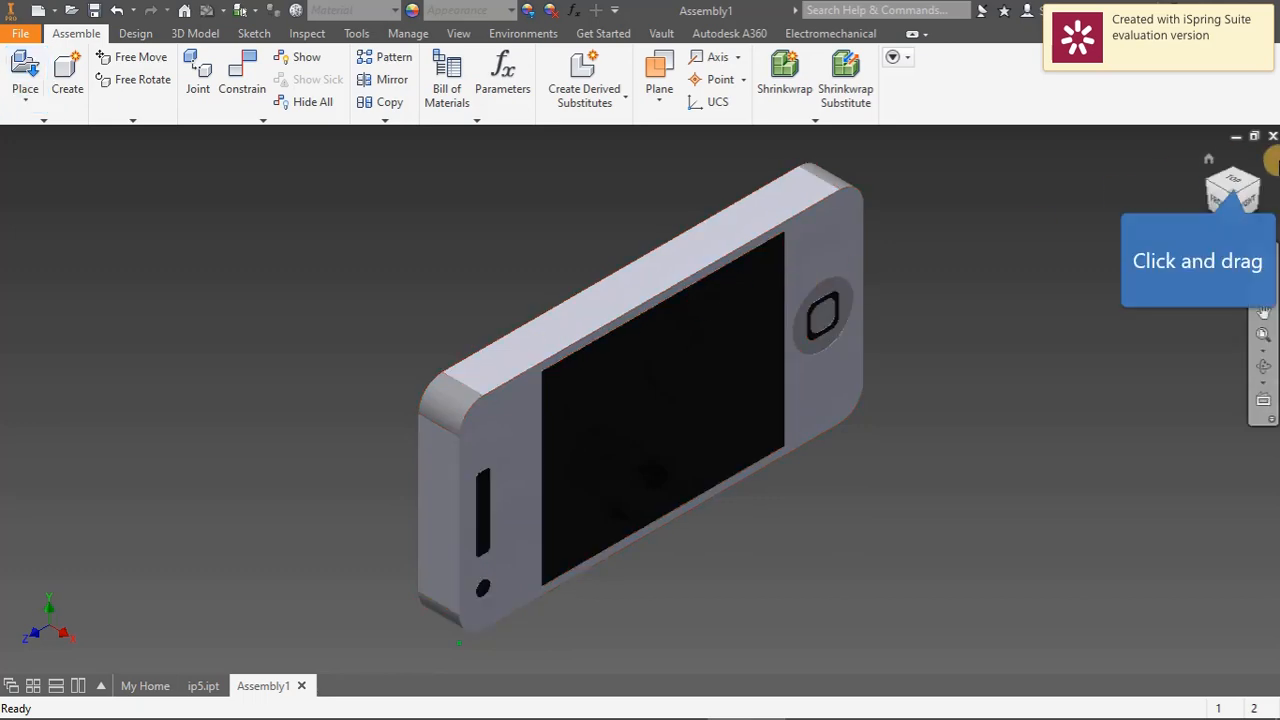
Save the assembly as ip5 in the AUTOCAD_INKSCAPE_PROJECTS folder
left_click_drag(1234, 178, 1165, 305)
mouse_move(1180, 152)
left_mouse_down()
mouse_move(1194, 154)
mouse_move(1172, 149)
left_mouse_up()
left_click(1172, 148)
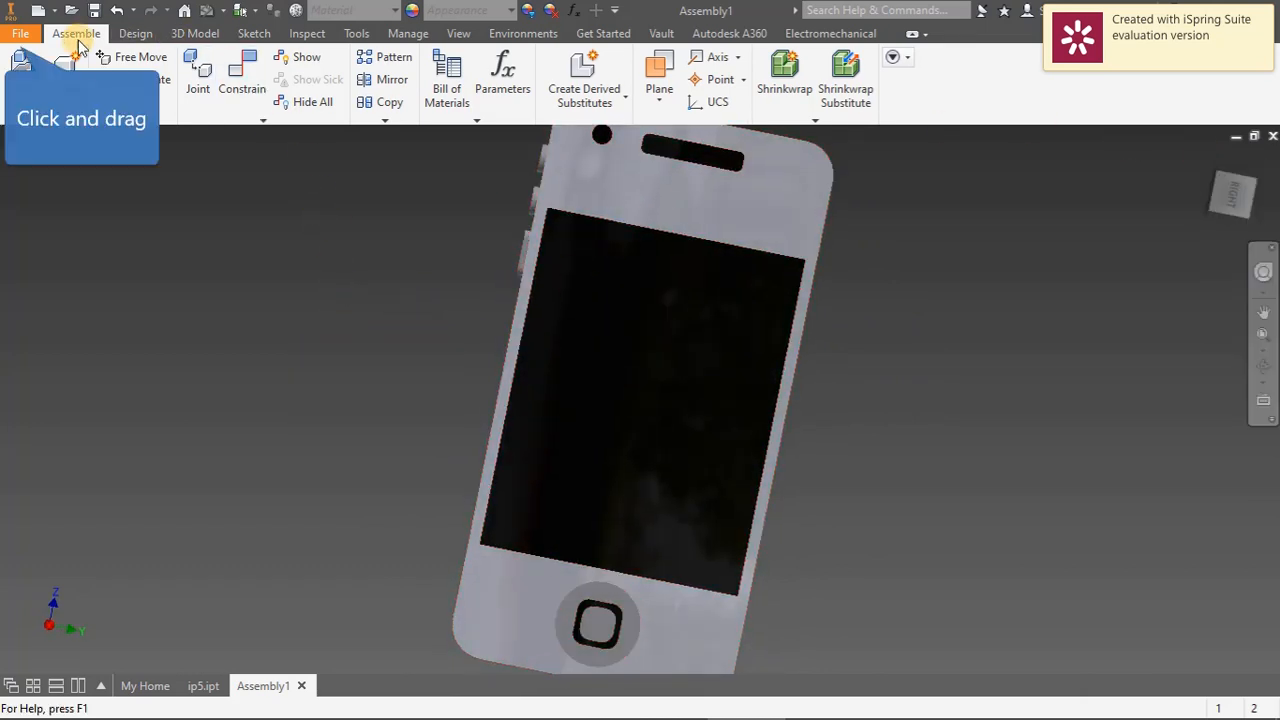
left_click(22, 34)
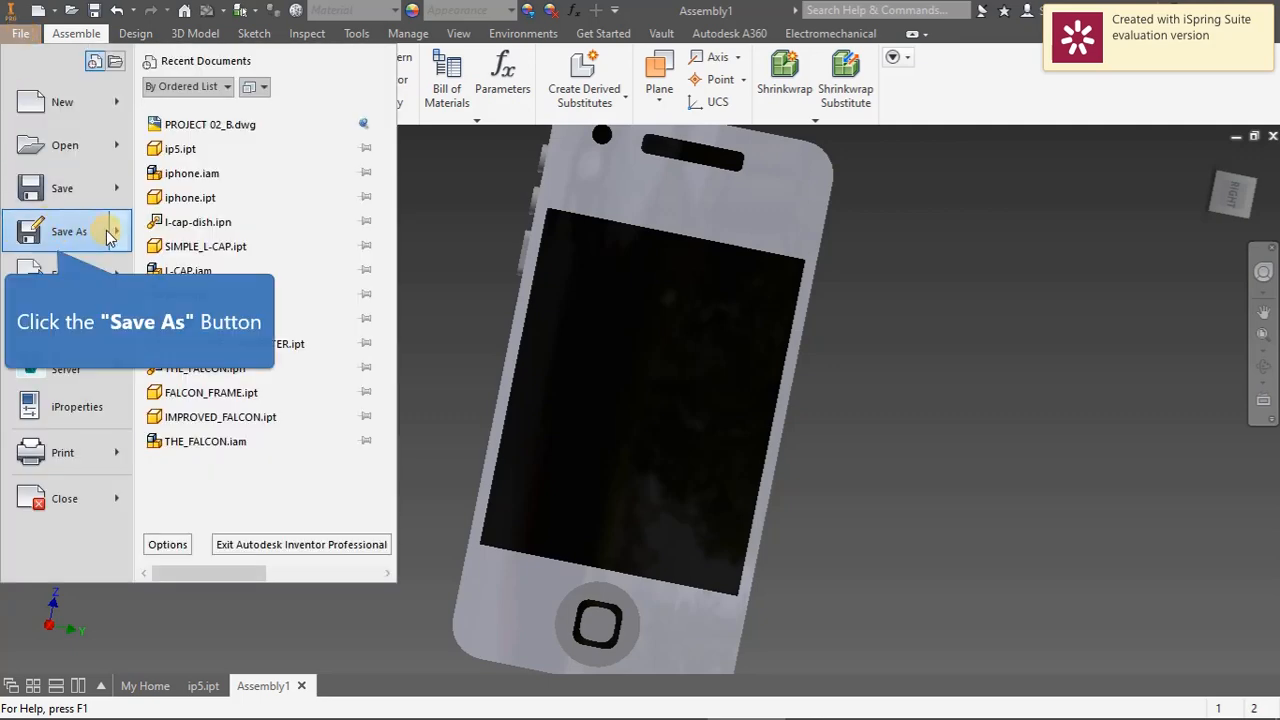
left_click(106, 230)
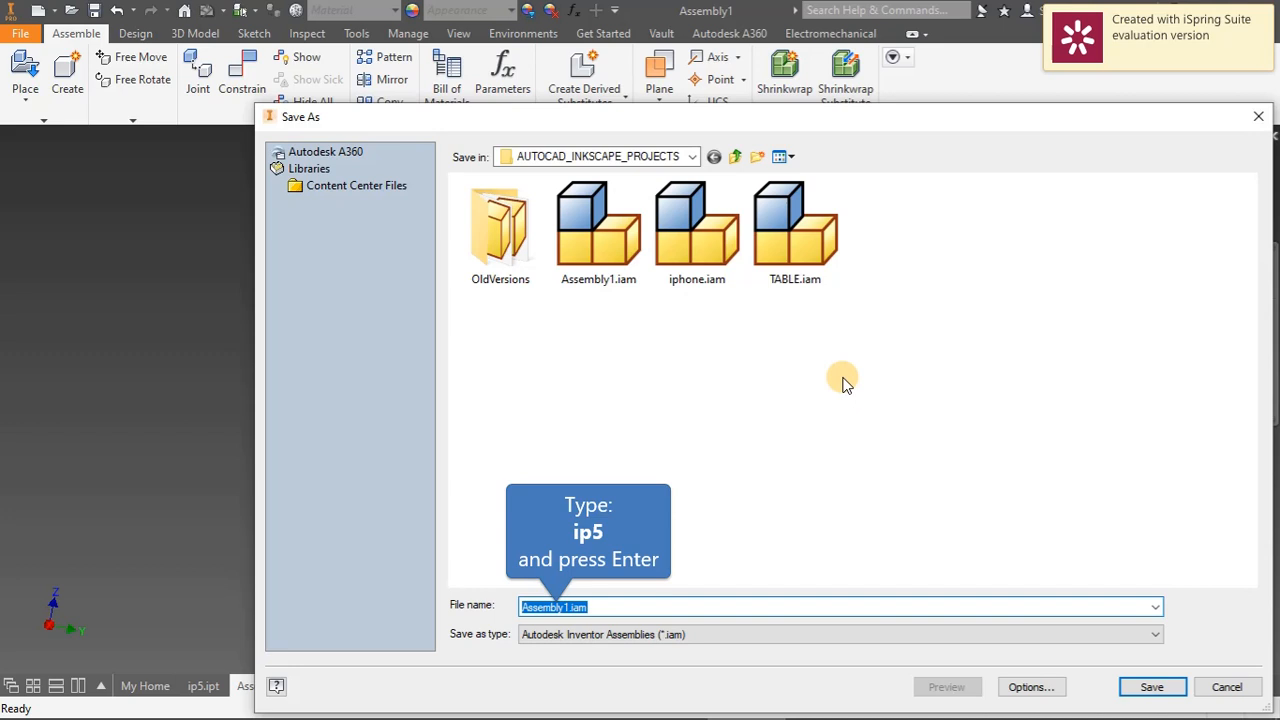
type("ip5")
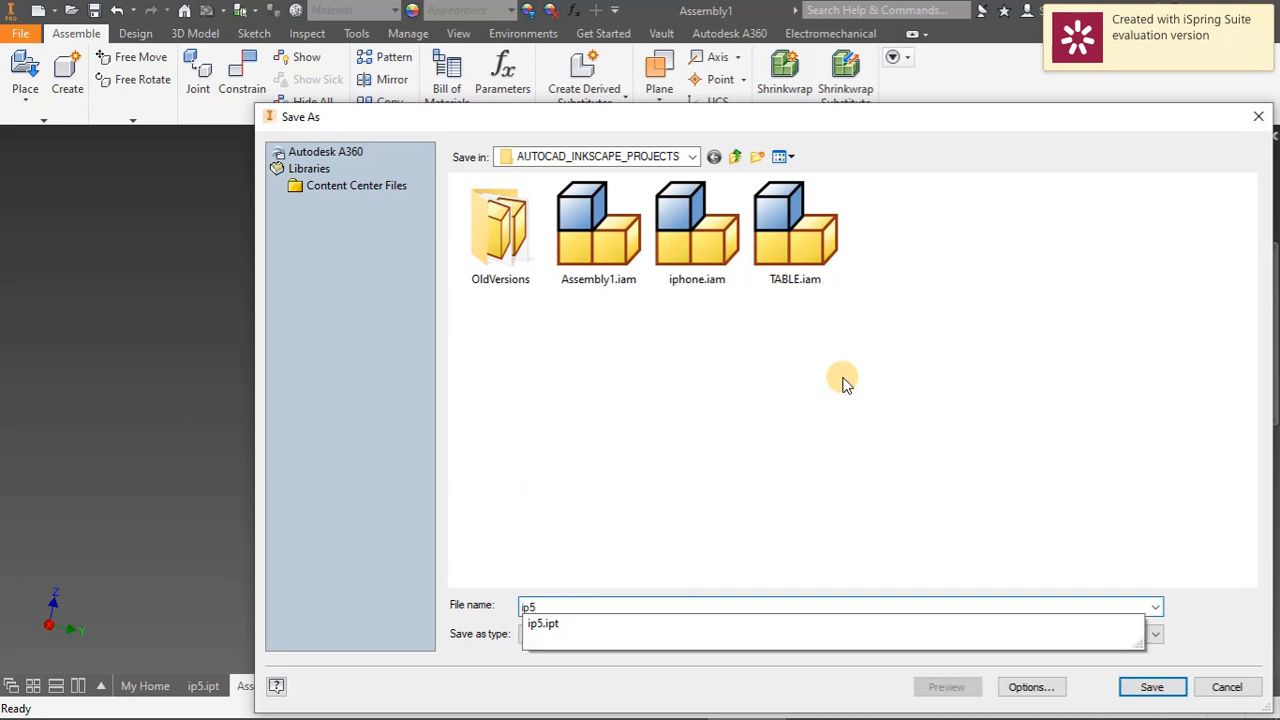
key("Return")
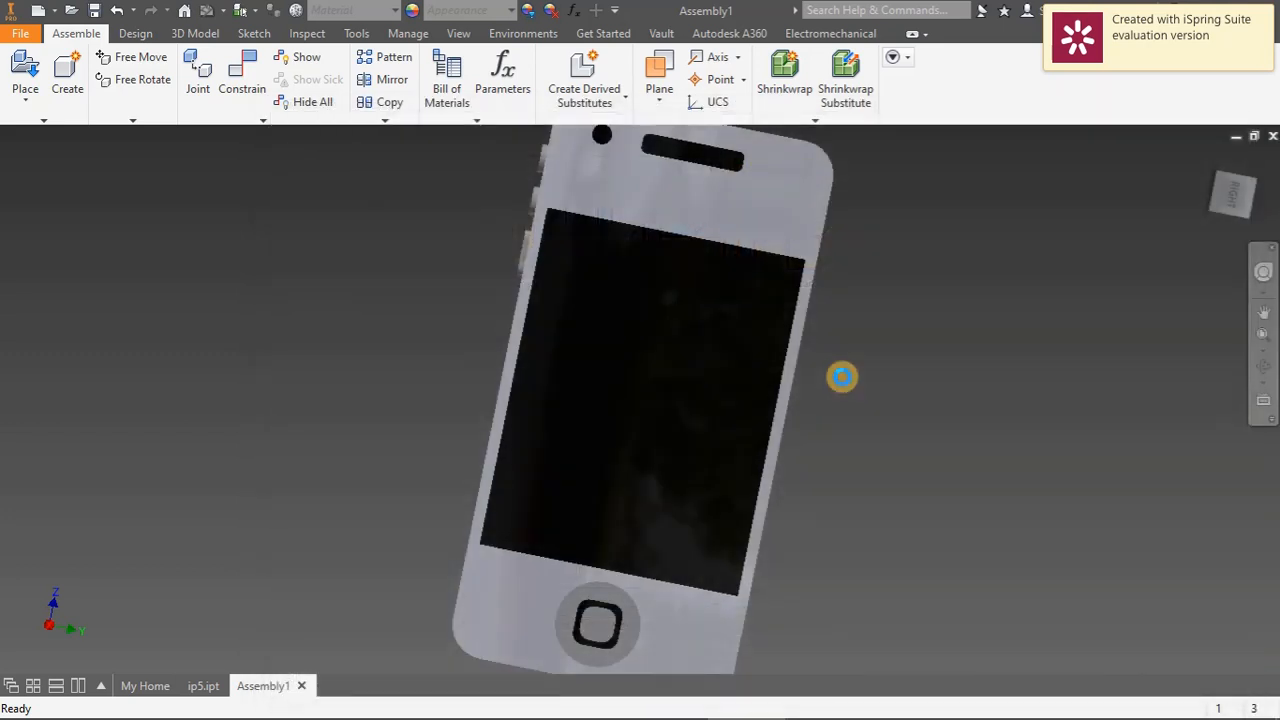
Create a new presentation file and insert the ip5.iam assembly as its model
left_click(21, 37)
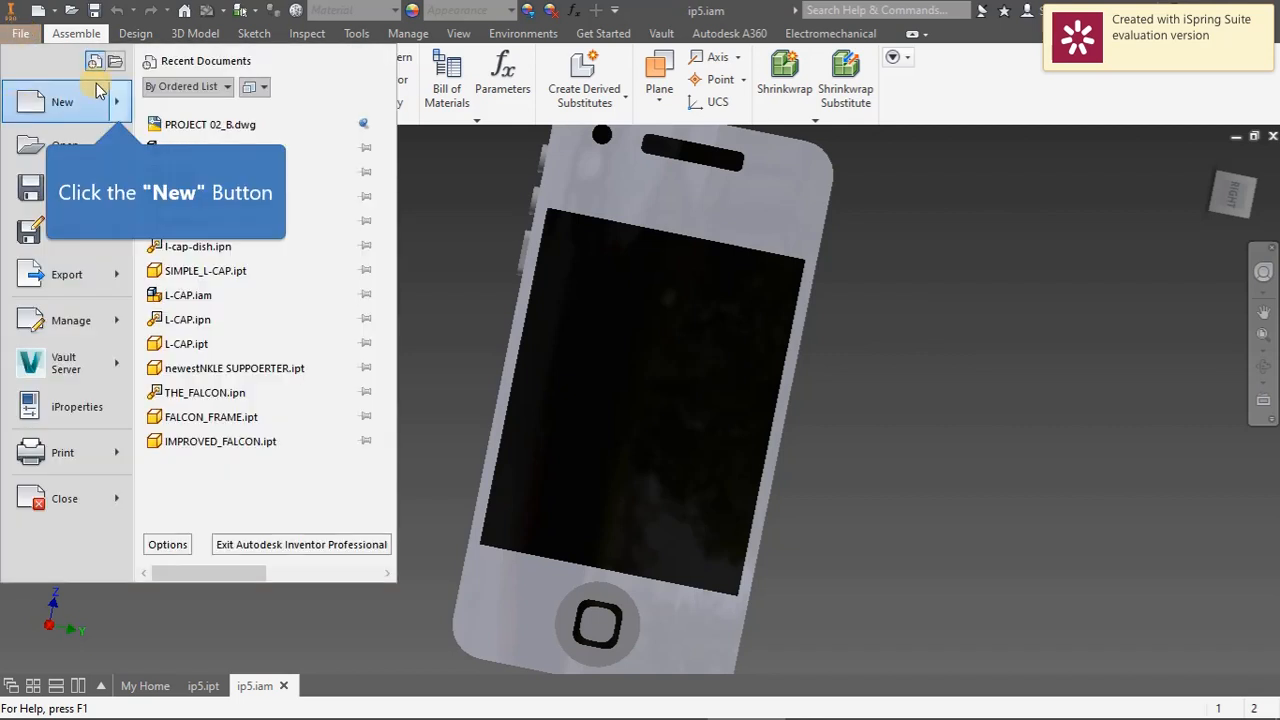
left_click(118, 104)
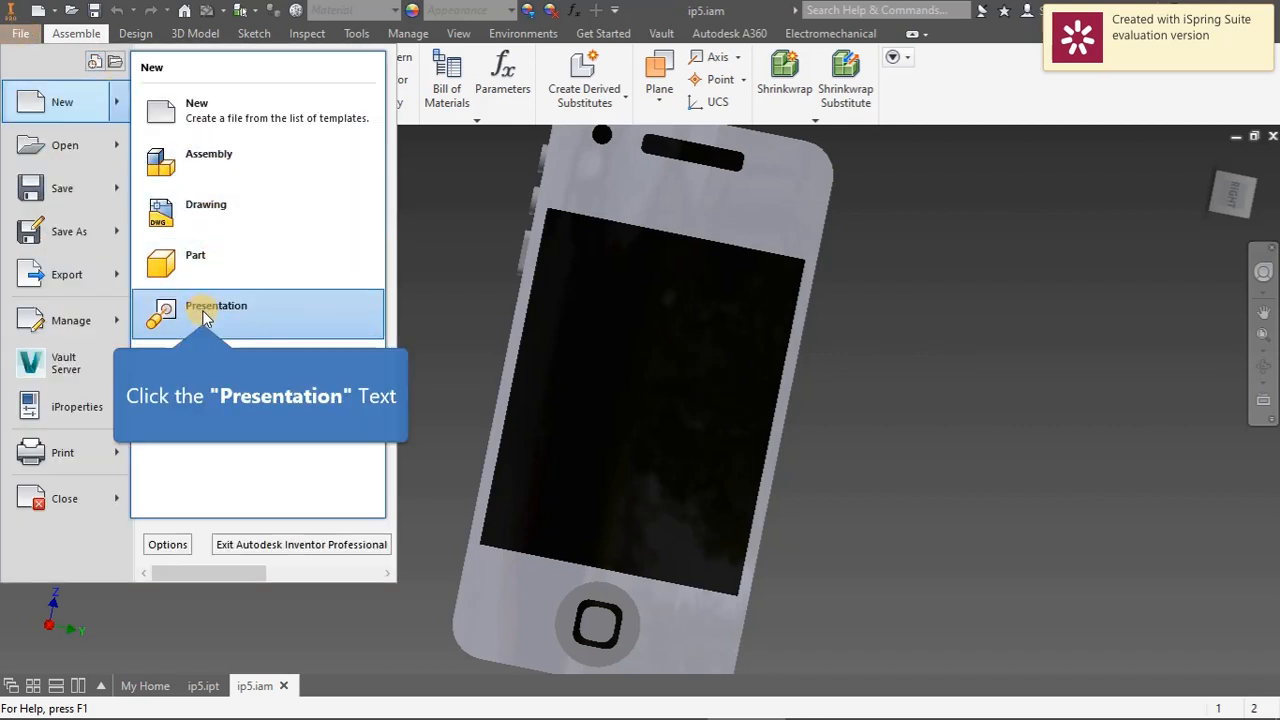
left_click(140, 304)
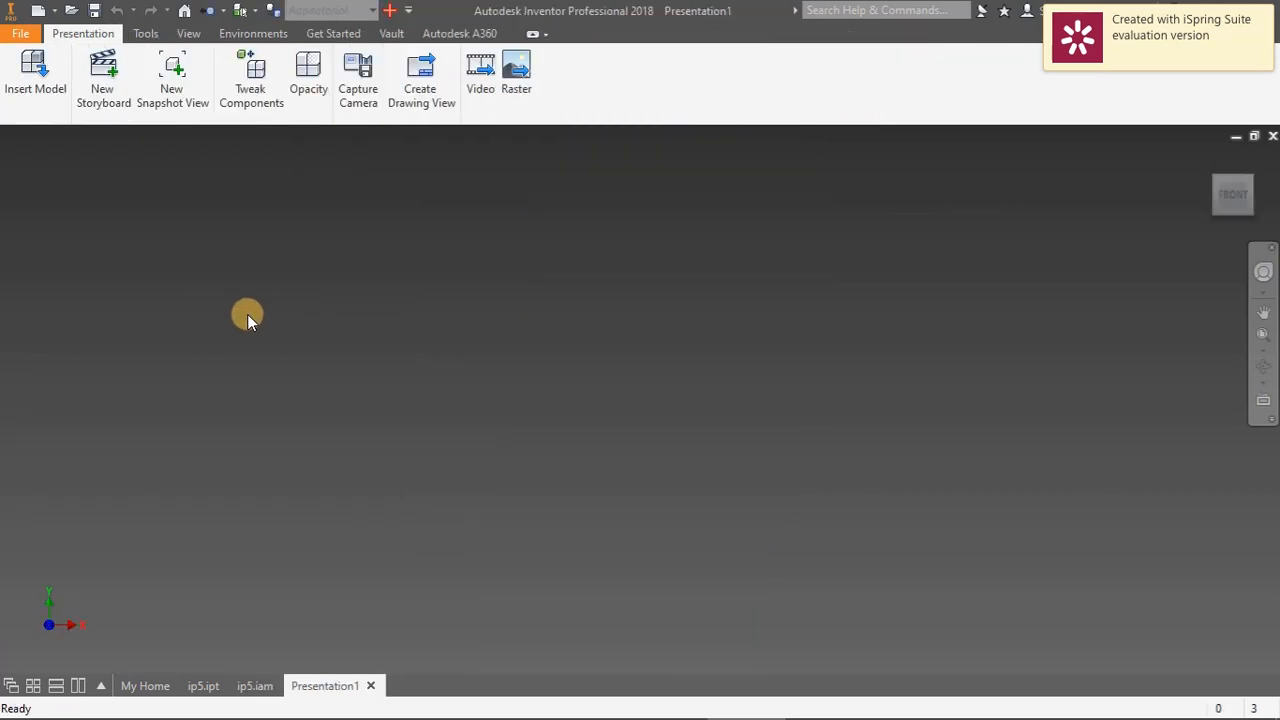
left_click(33, 88)
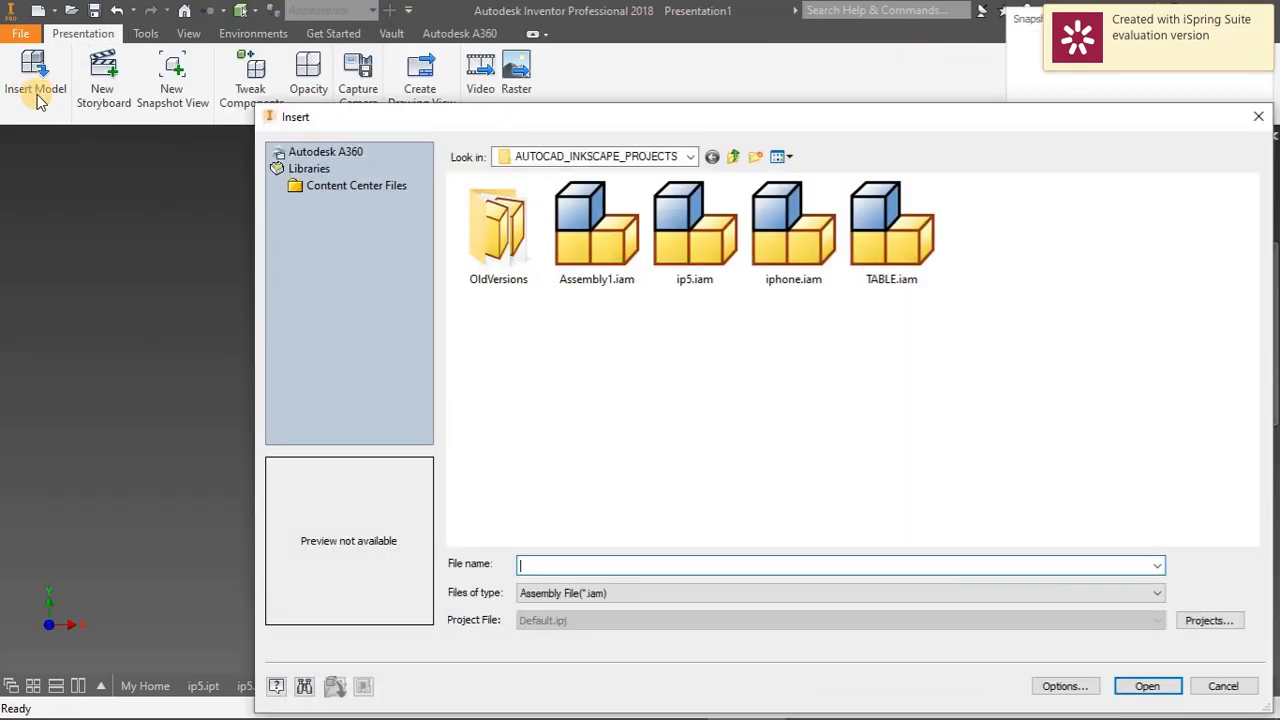
left_click(697, 260)
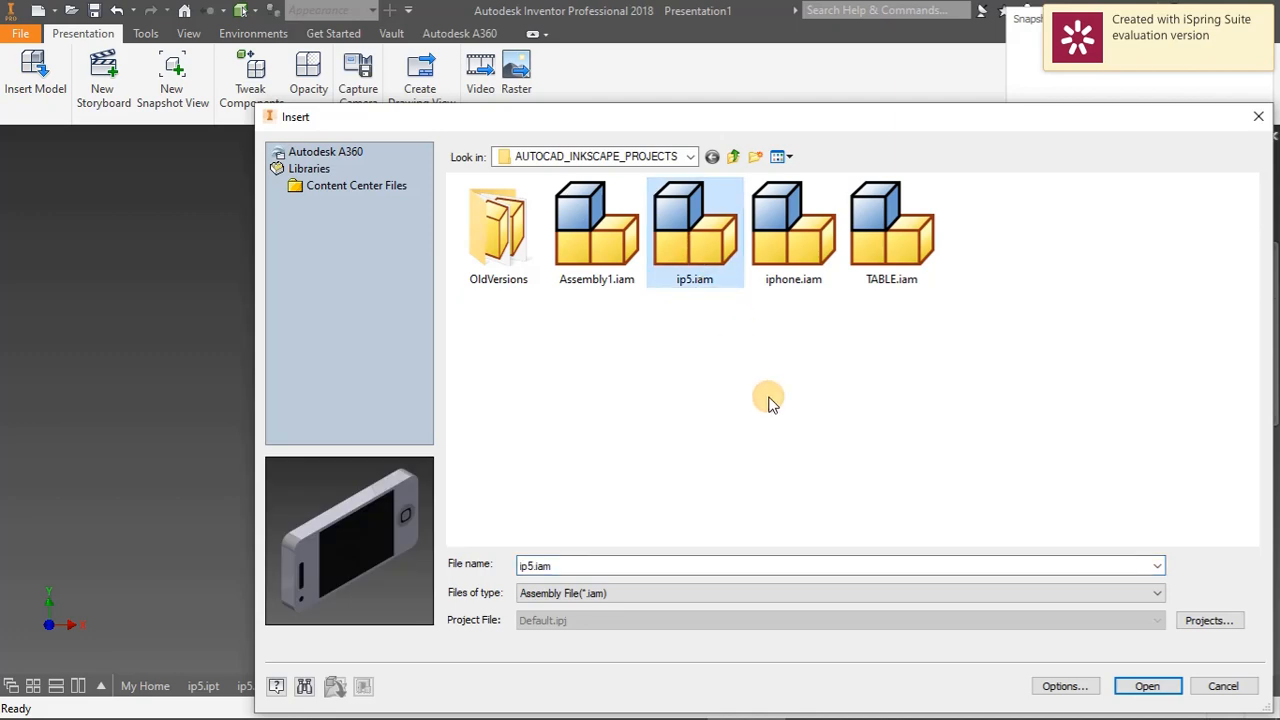
left_click(1146, 686)
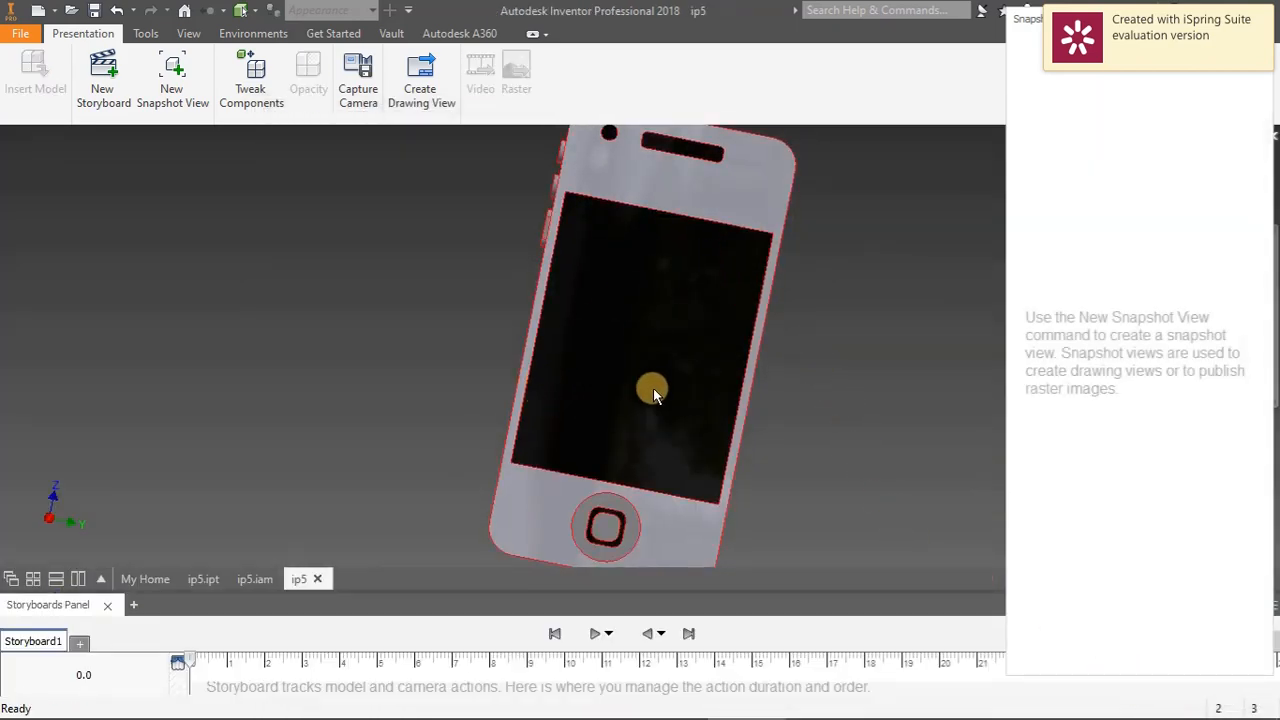
Orient the phone squarely to the Right view, showing its screen side, and create a new snapshot view
left_click(1102, 19)
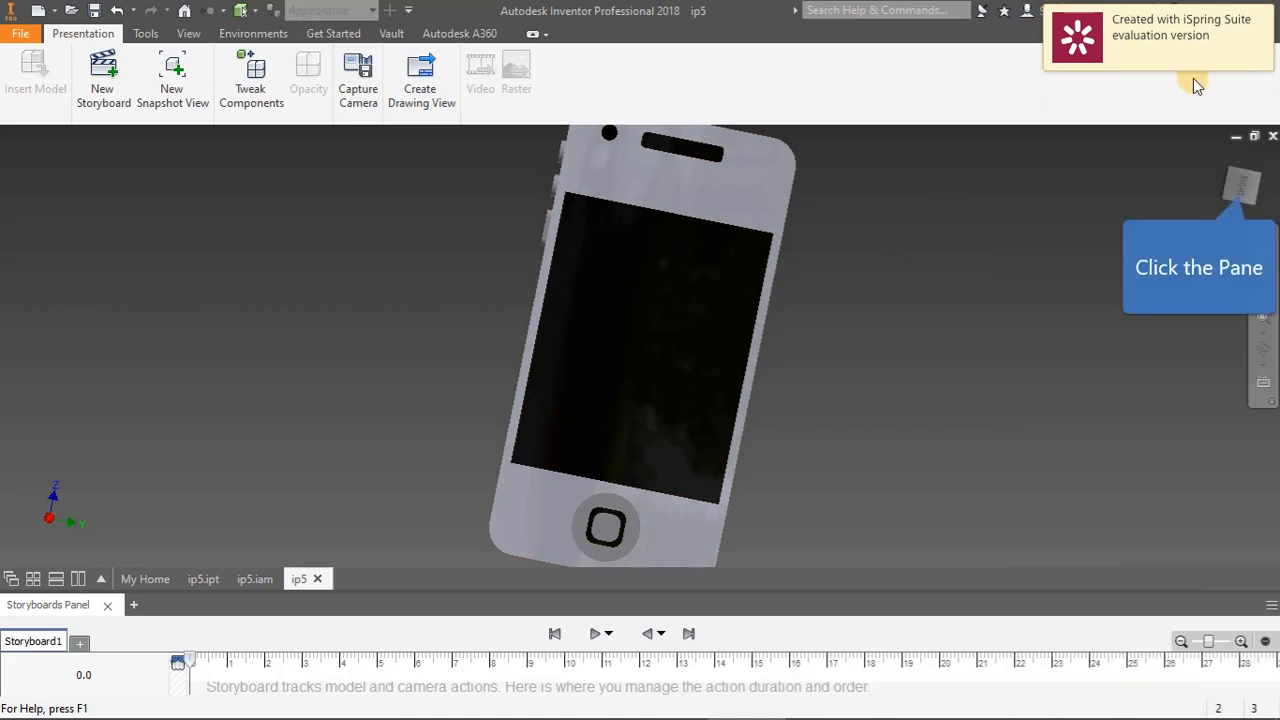
left_click(1238, 184)
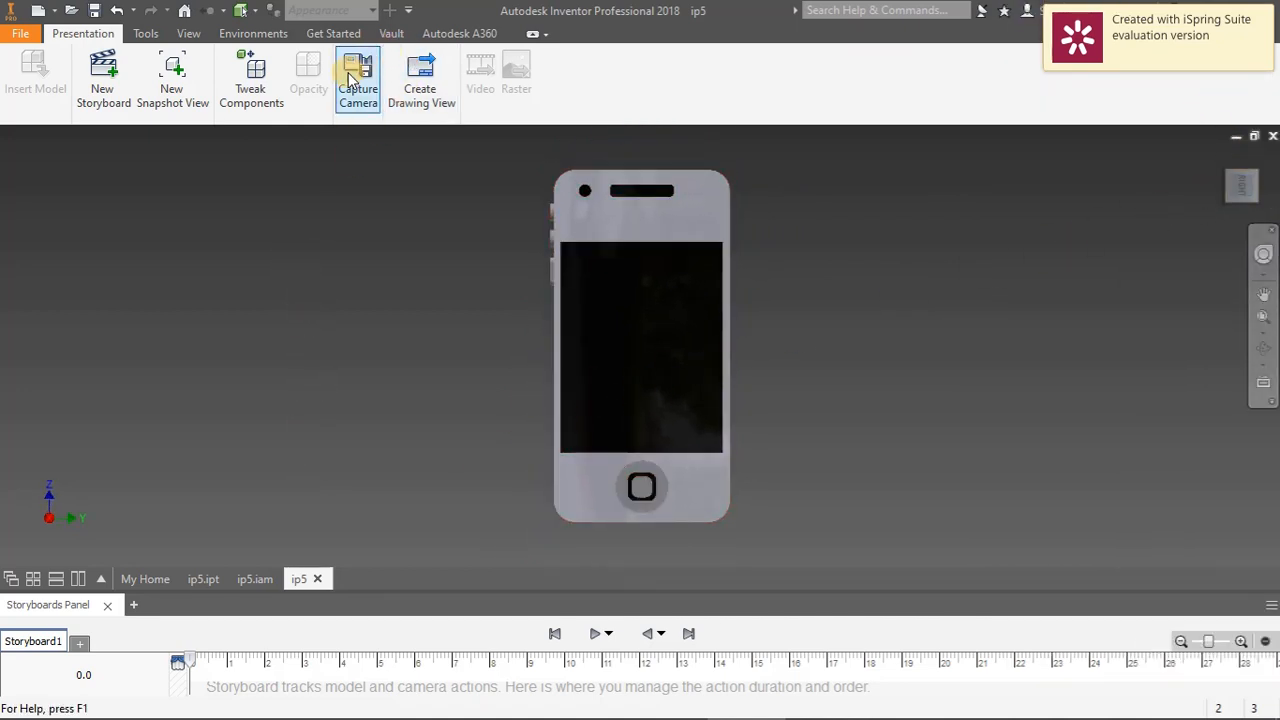
left_click(168, 78)
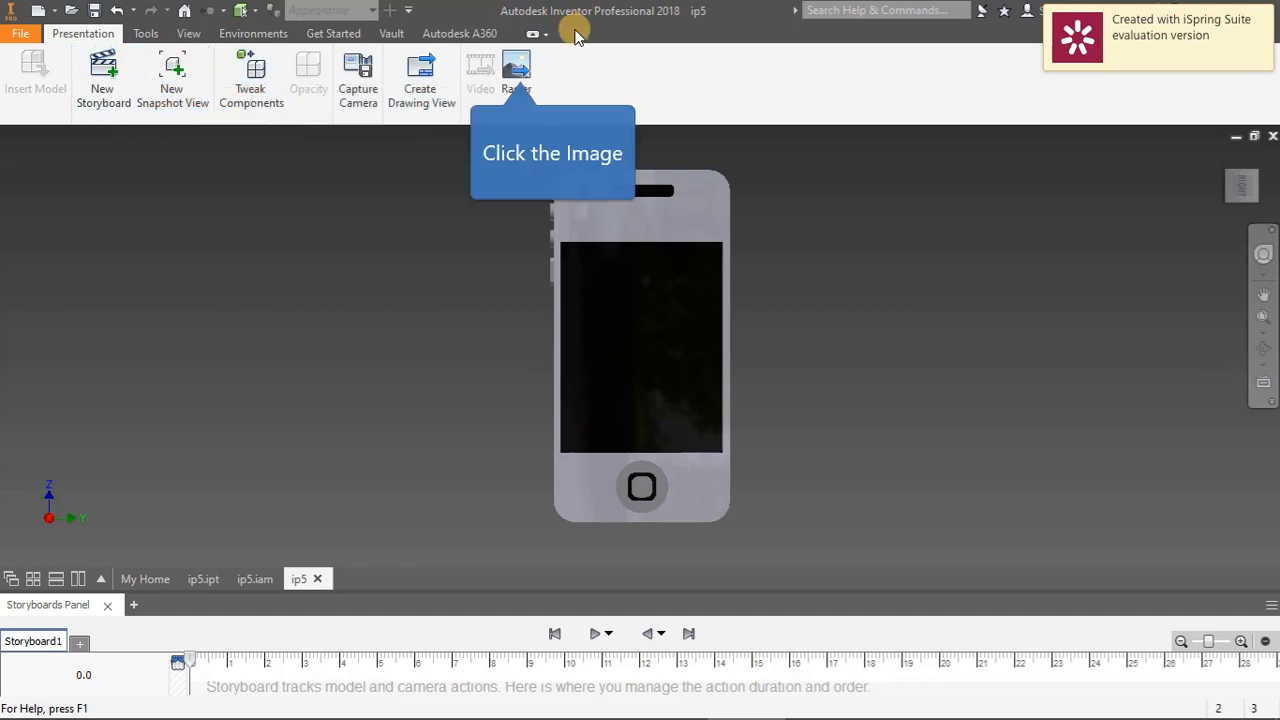
Publish the selected screen-side snapshot view as a JPEG raster image to the AUTOCAD_INKSCAPE_PROJECTS folder
left_click(516, 68)
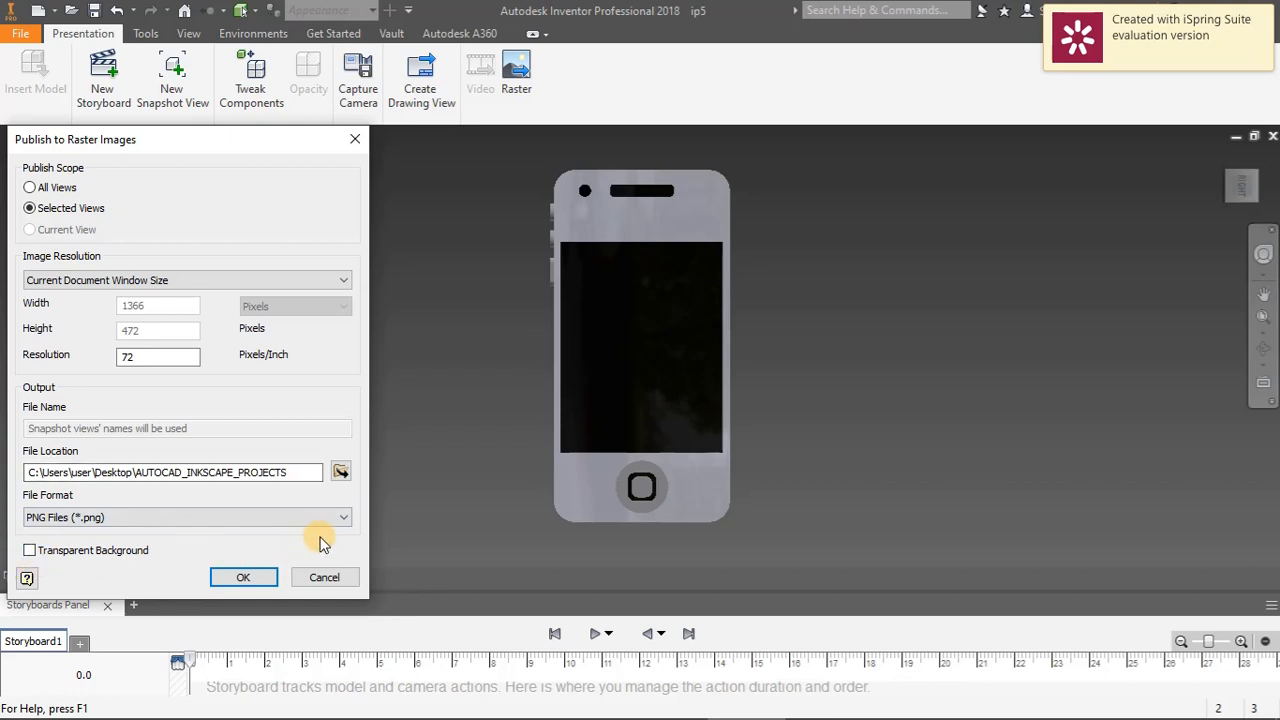
left_click(343, 517)
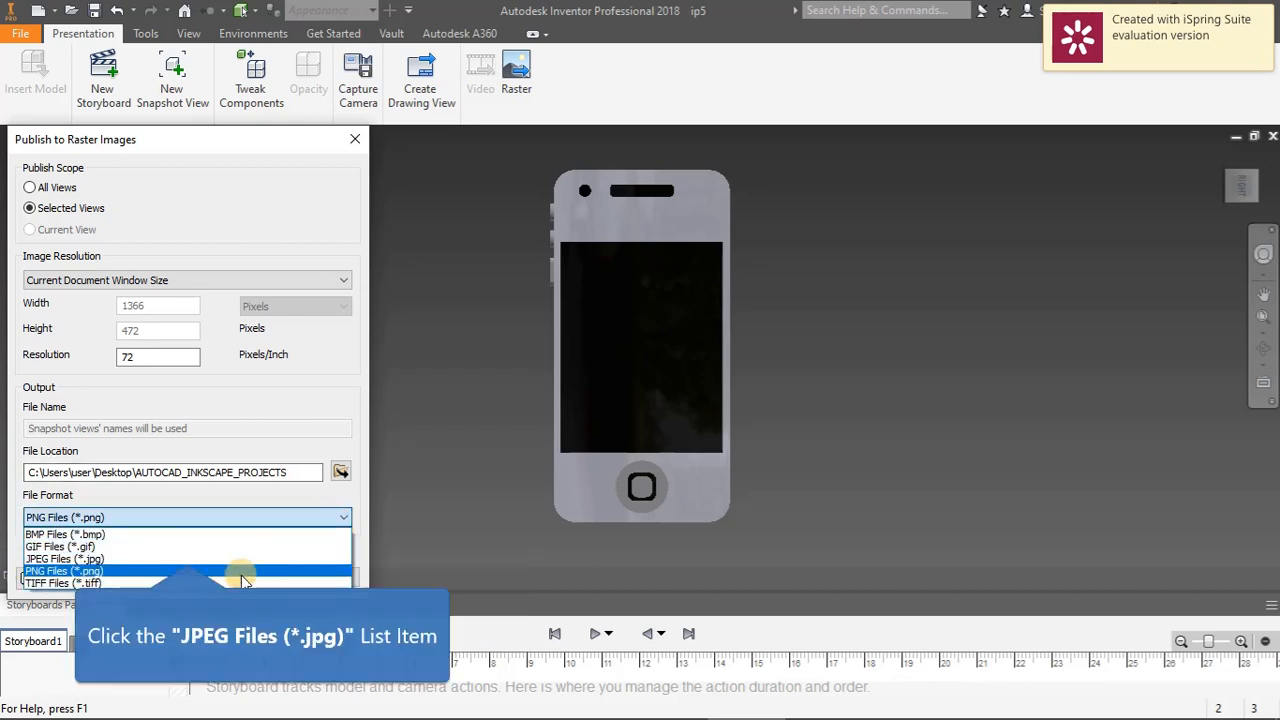
left_click(130, 559)
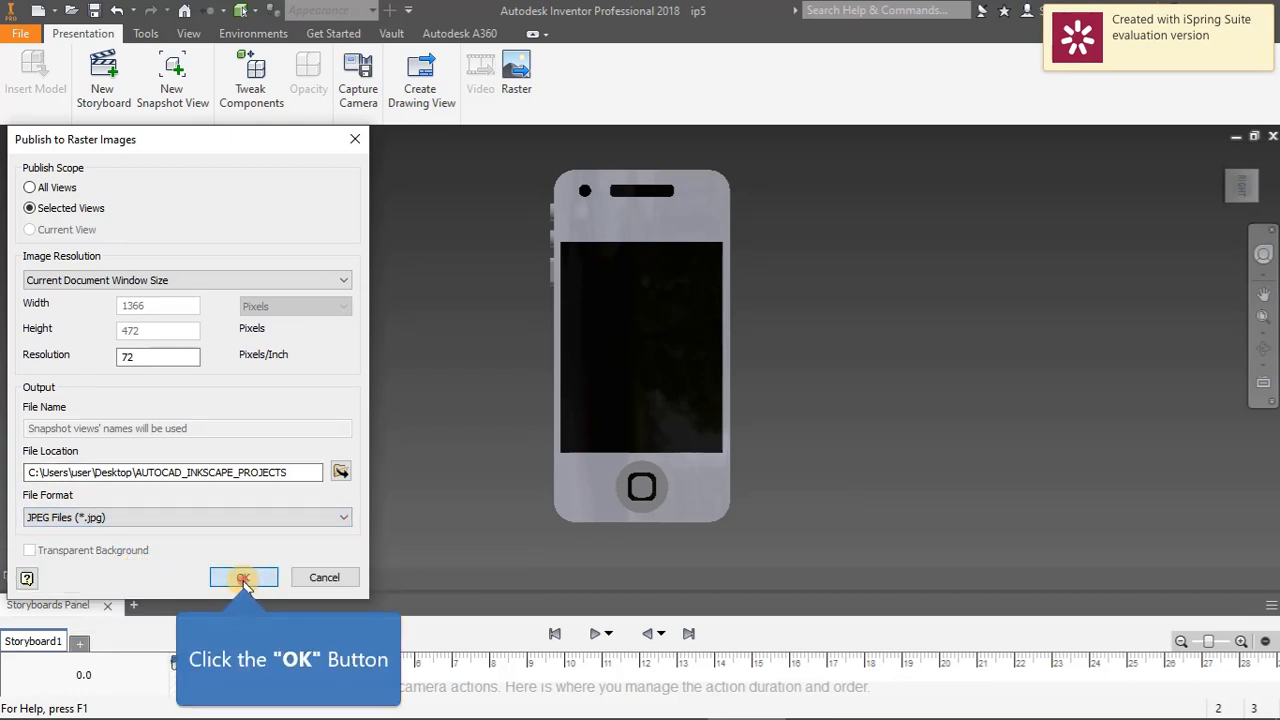
left_click(249, 578)
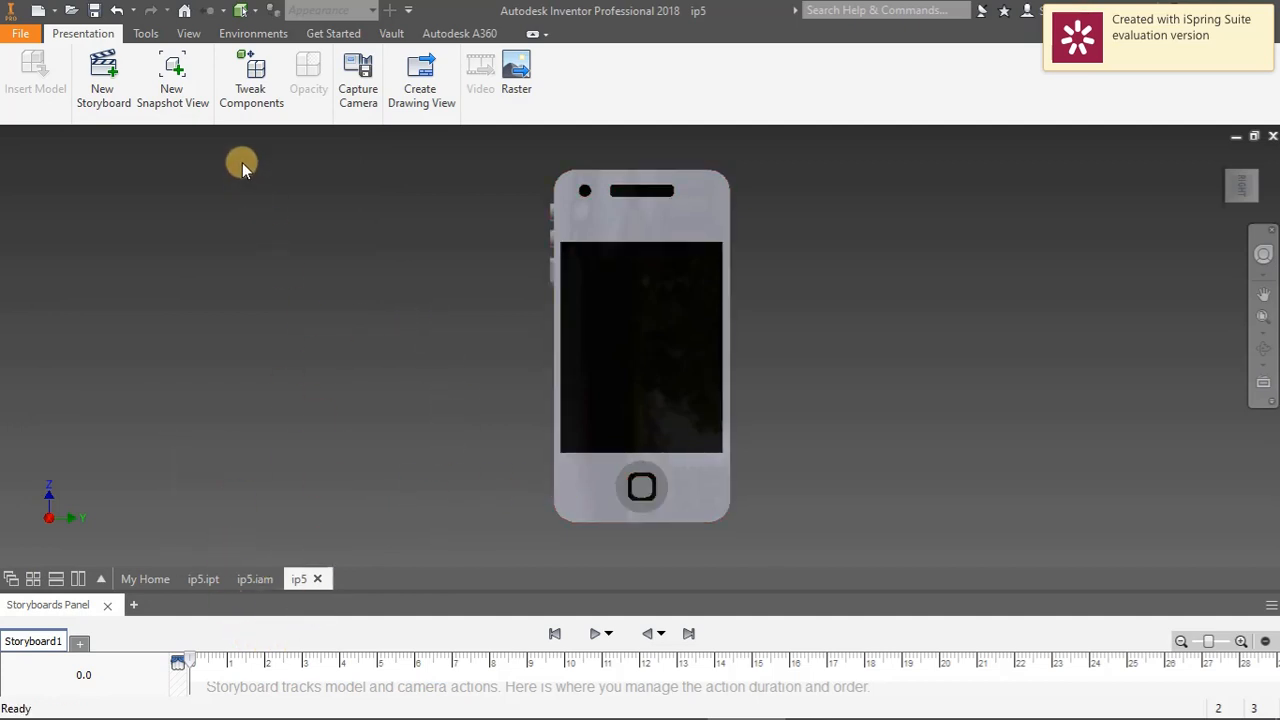
Orient the phone squarely to the Left view, showing the apple logo on its back, and create a new snapshot view
mouse_move(1241, 187)
left_click_drag(1241, 187, 1268, 193)
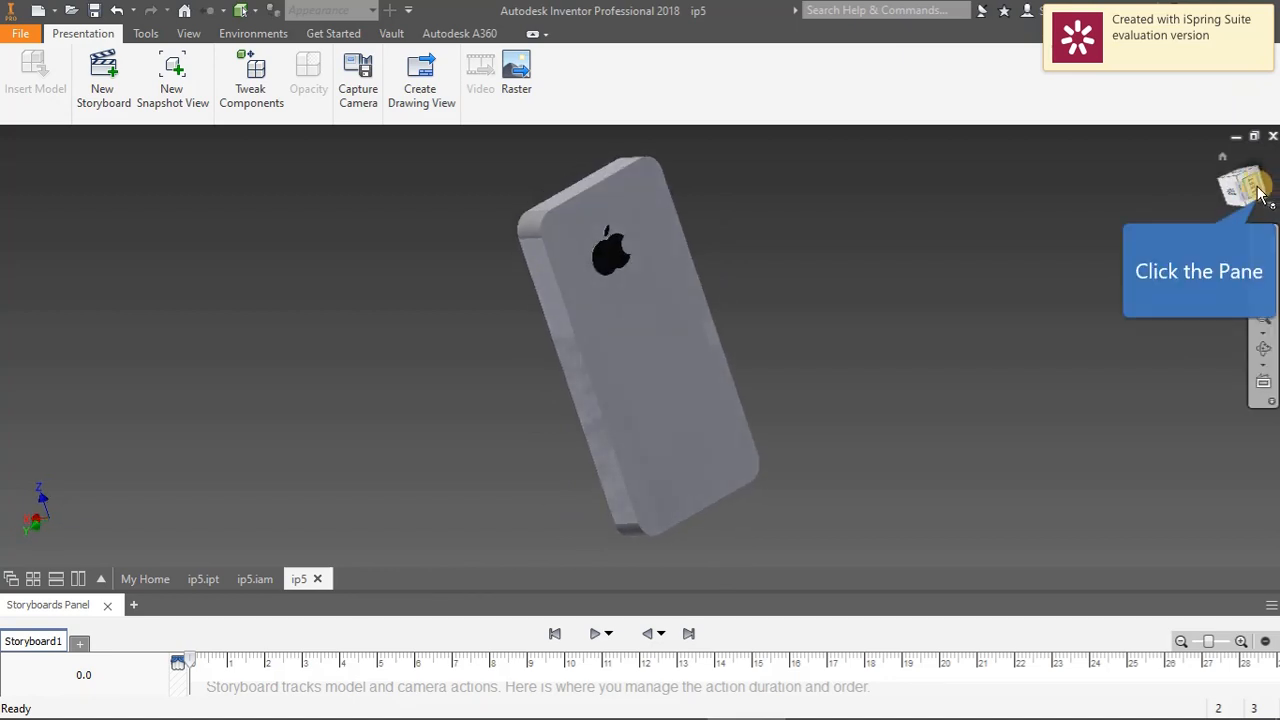
left_click(1260, 195)
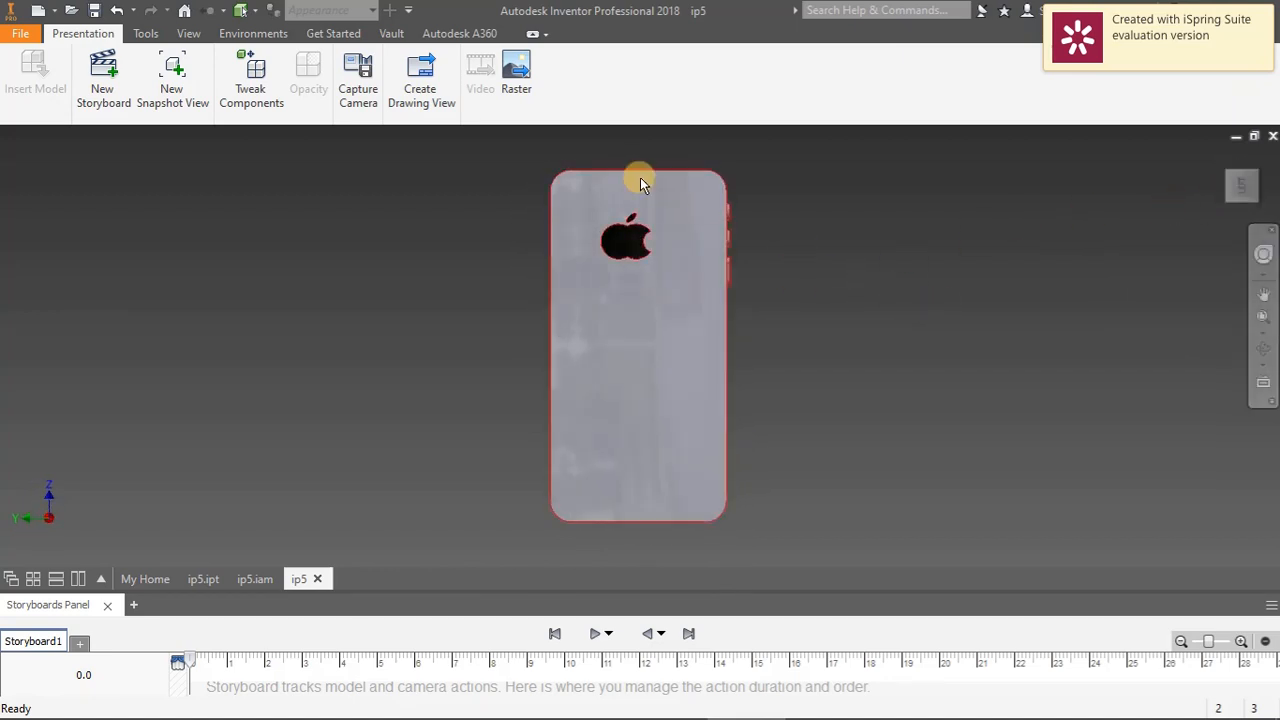
left_click(156, 88)
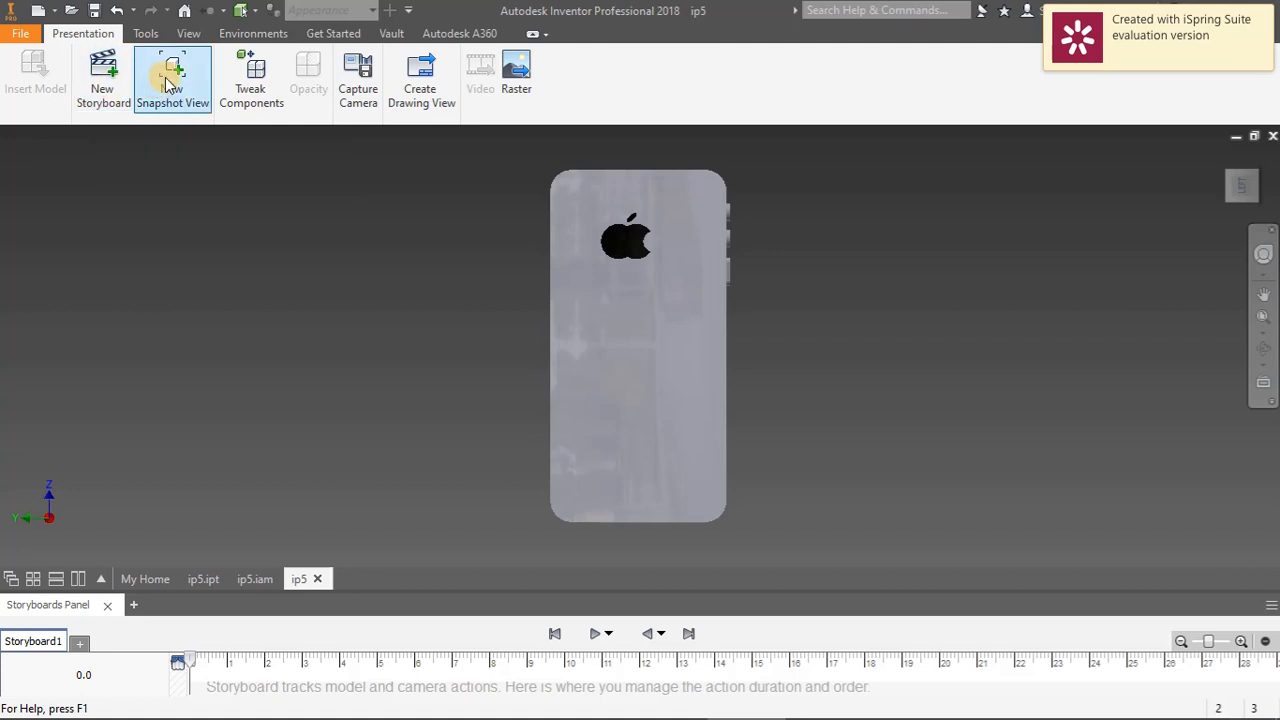
Publish the selected logo-side snapshot view as a JPEG raster image to the AUTOCAD_INKSCAPE_PROJECTS folder
left_click(512, 70)
left_click(338, 513)
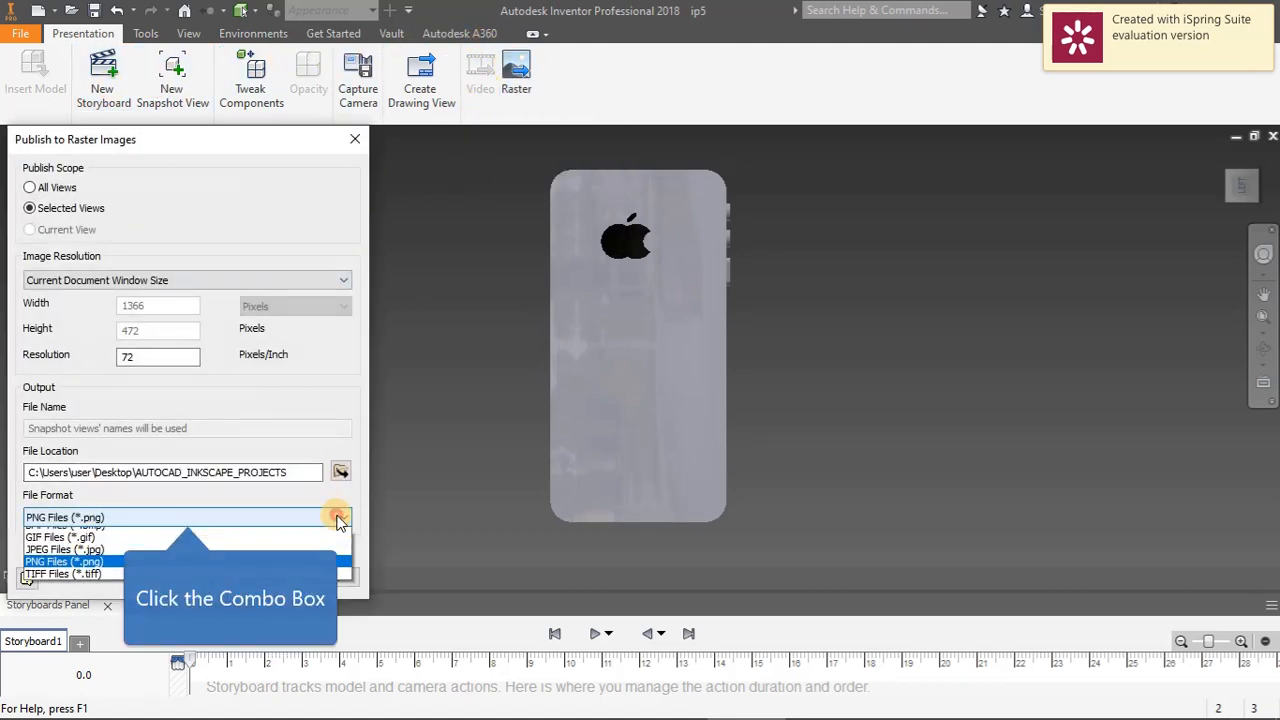
left_click(139, 559)
left_click(246, 578)
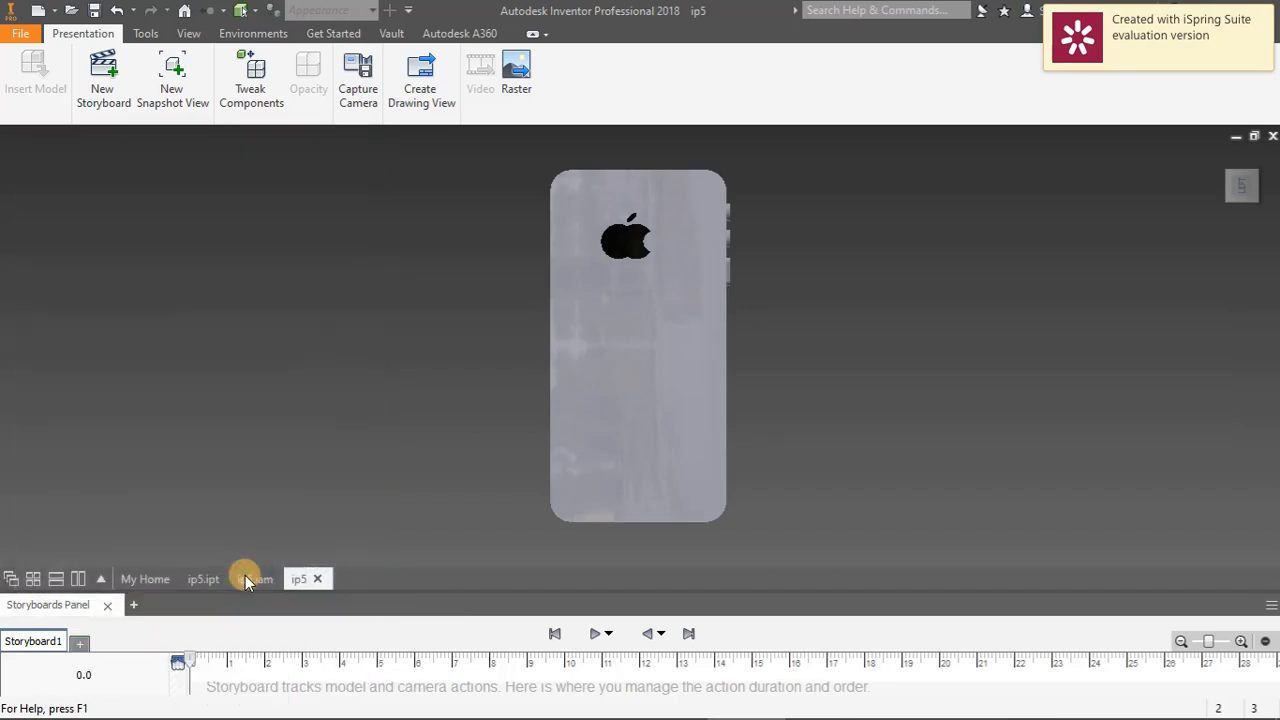
left_click(1240, 188)
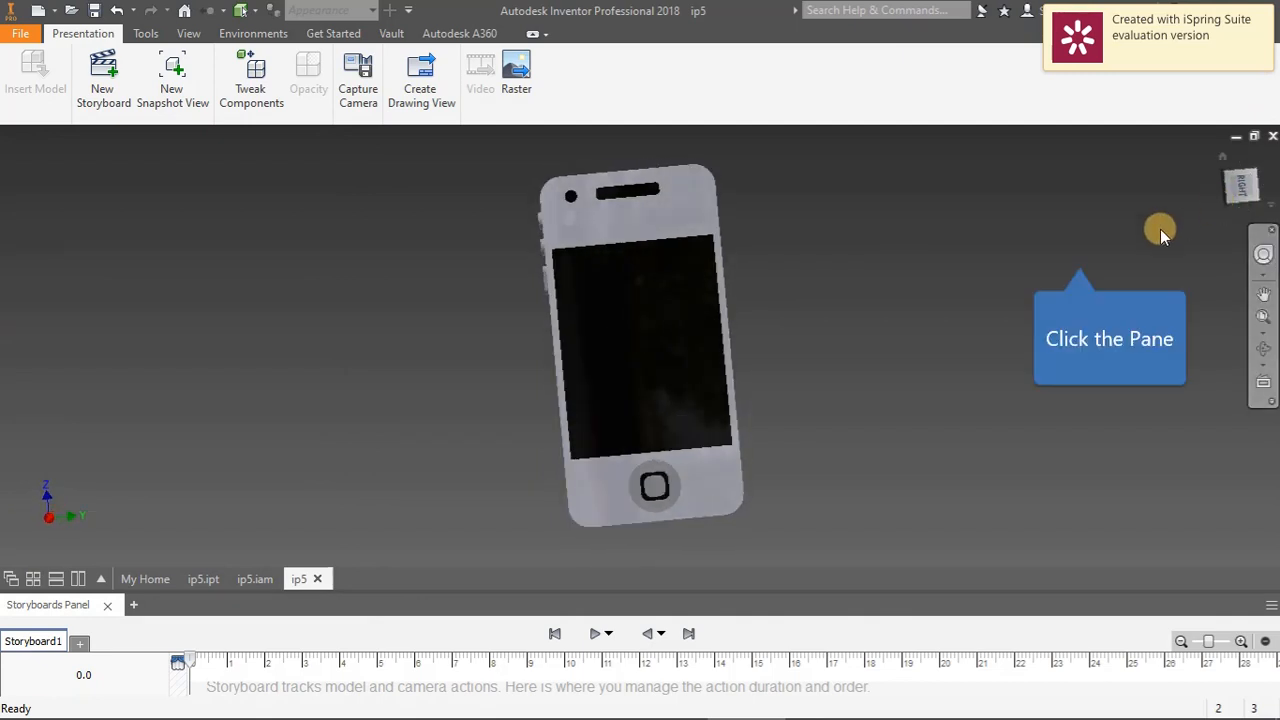
left_click(1080, 252)
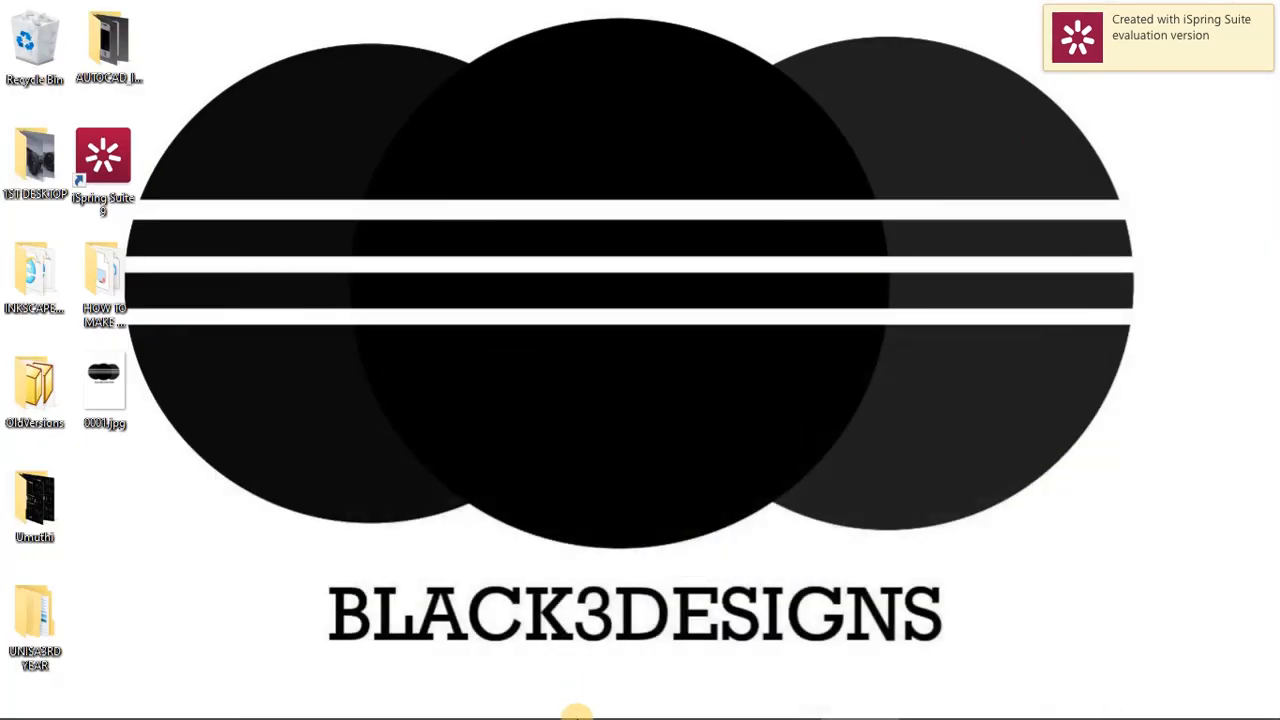
mouse_move(576, 712)
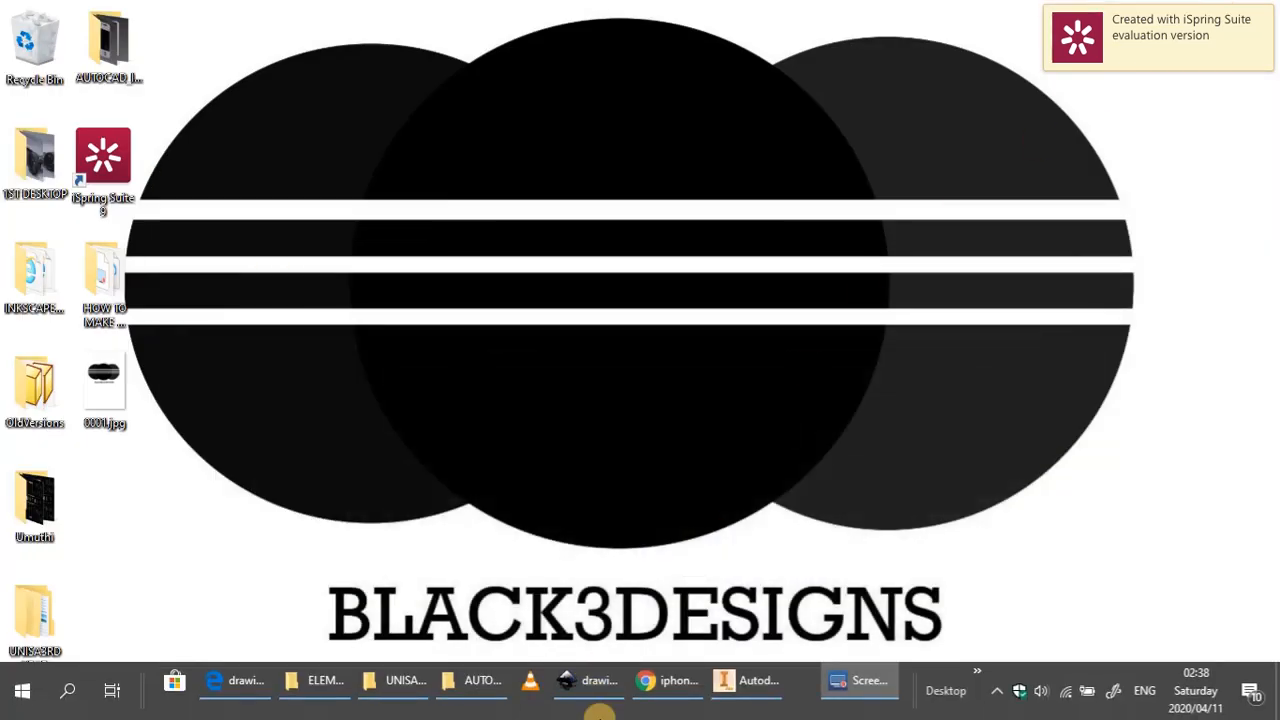
left_click(856, 690)
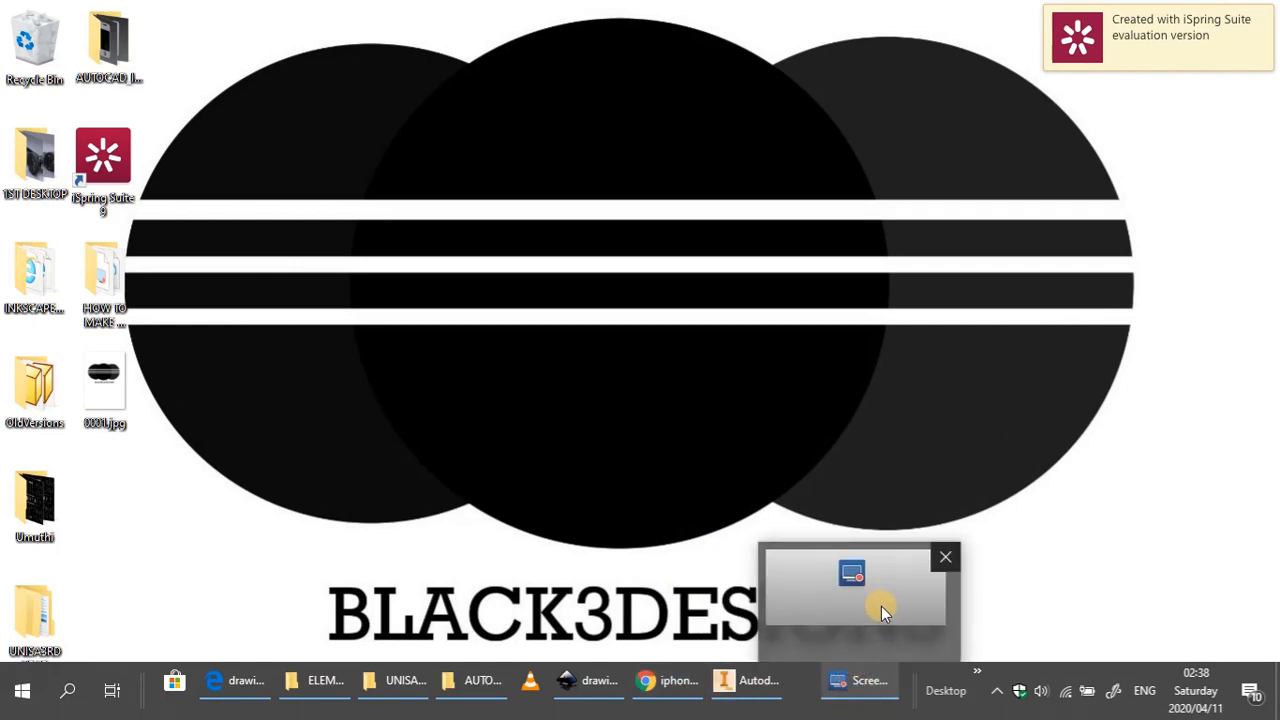